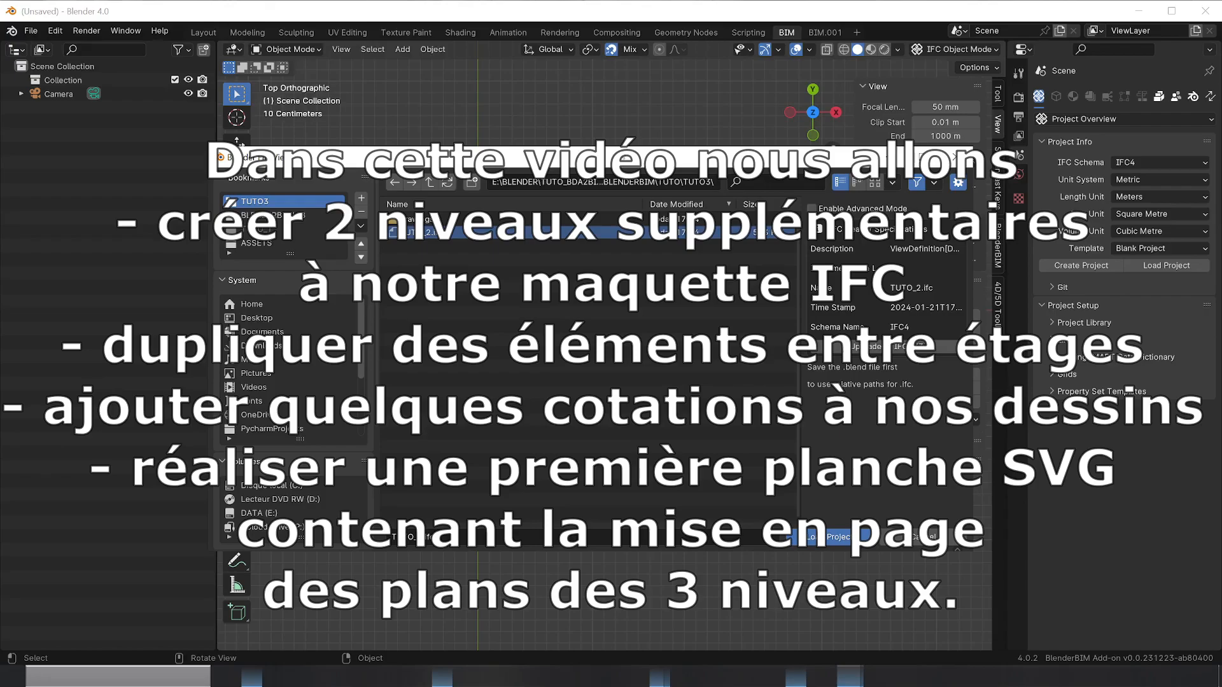
Load the IFC project TUTO_2.ifc and collapse its IfcSite/Site collection
double_click(423, 235)
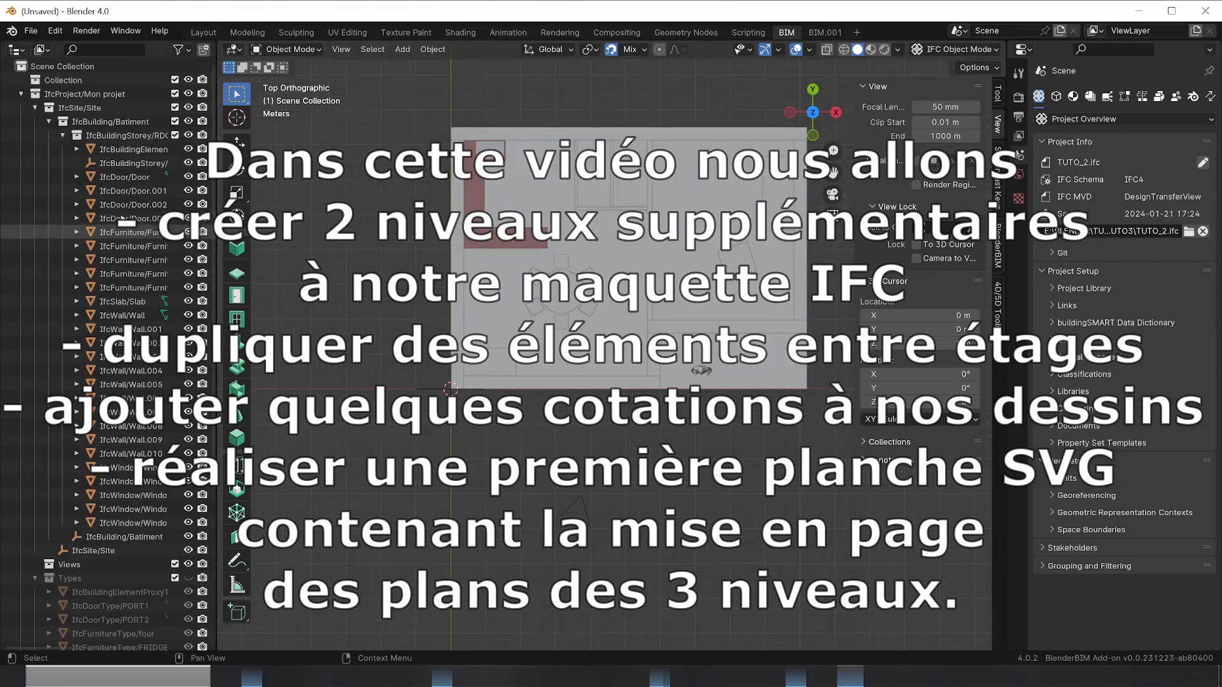
click(35, 108)
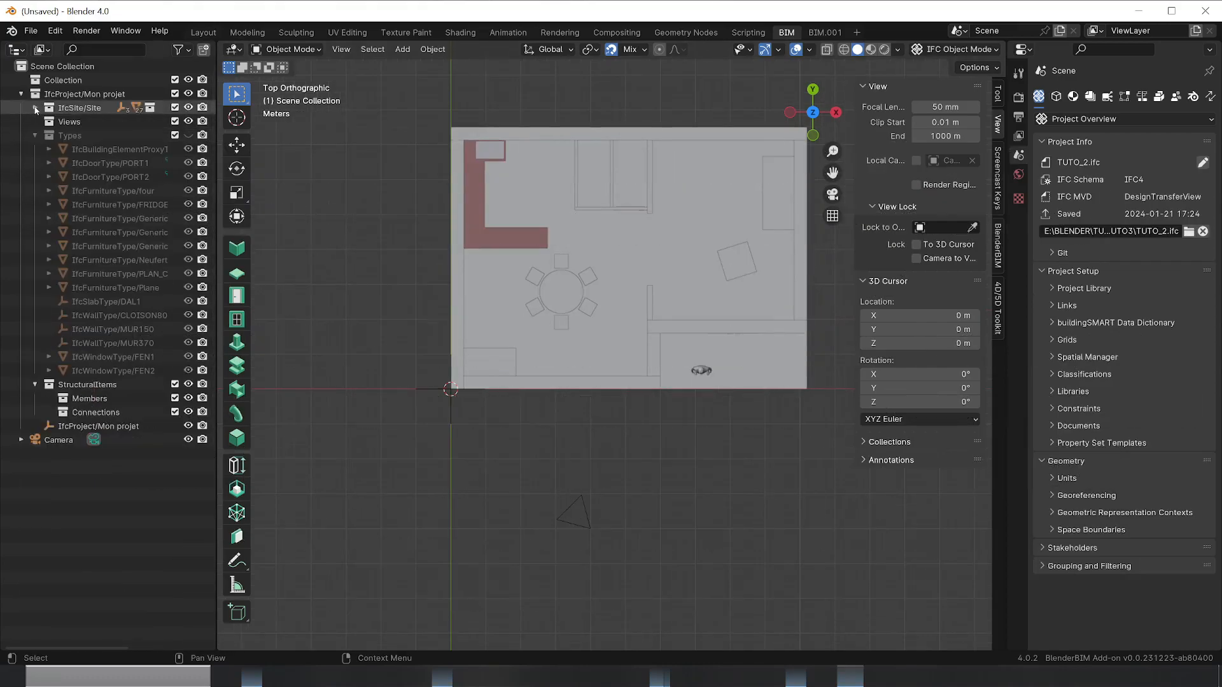
Delete the default camera standing outside the building
middle_drag(819, 460, 577, 357)
scroll(506, 419, up, 1)
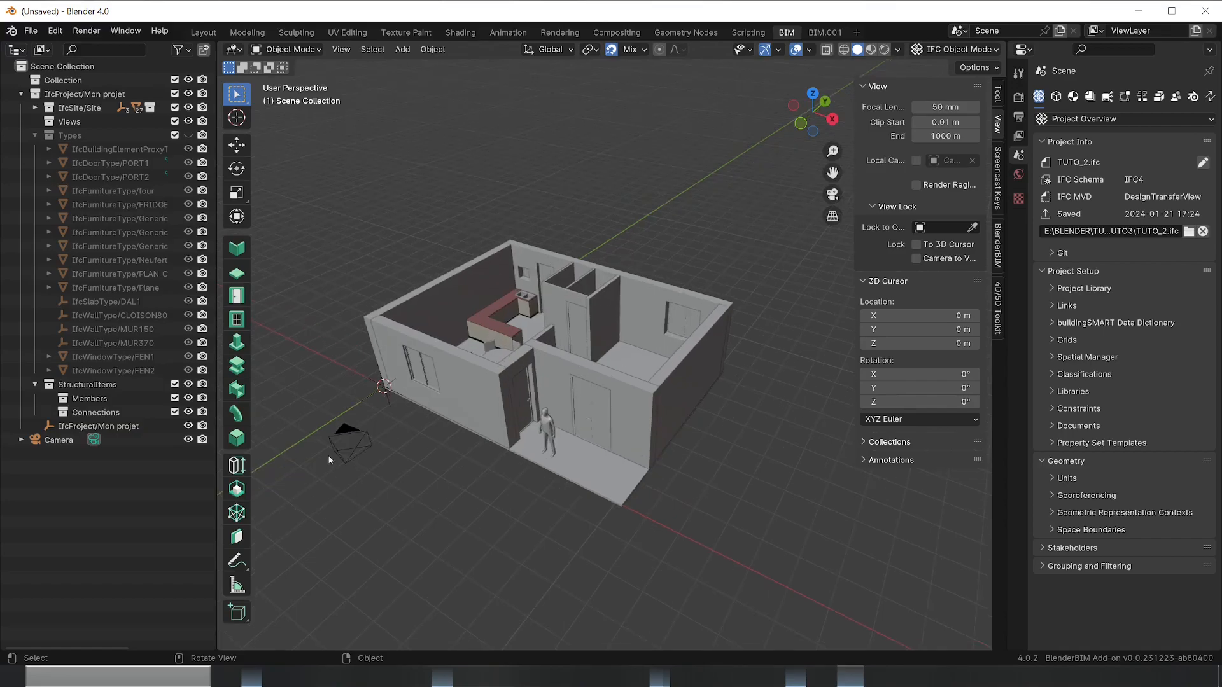
click(344, 467)
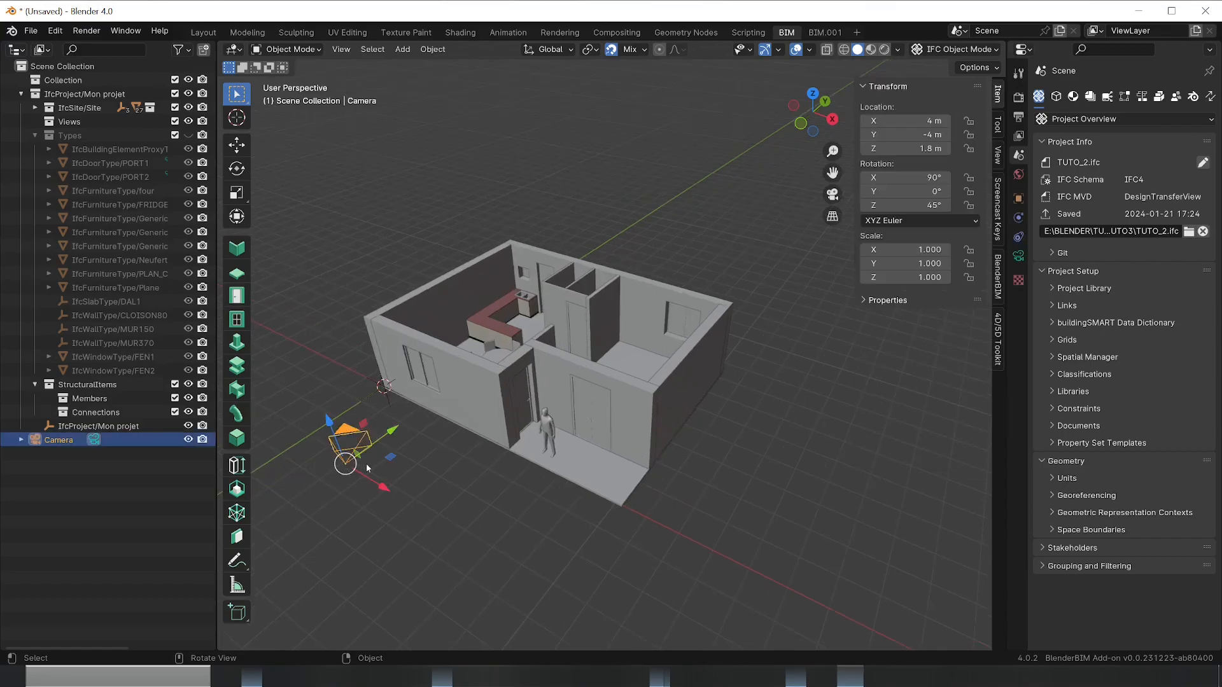
key(Delete)
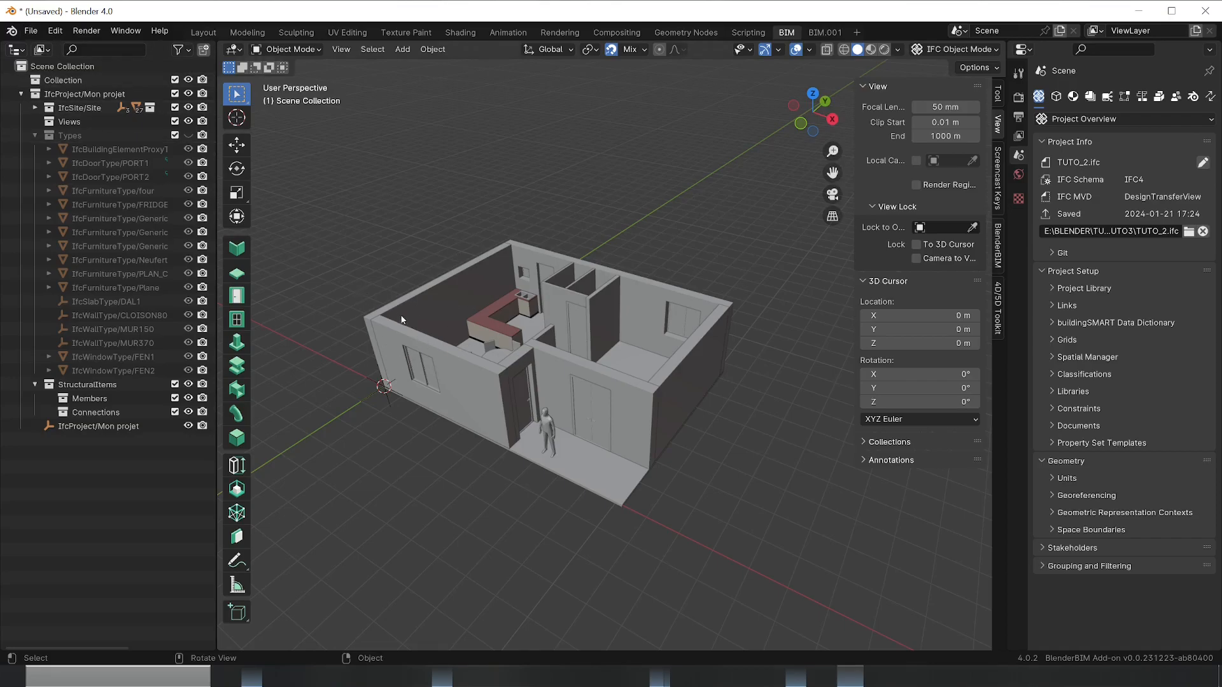
Examine the ground-floor model by selecting several walls and doors and viewing the interior from above
click(447, 285)
click(421, 352)
click(424, 372)
click(585, 400)
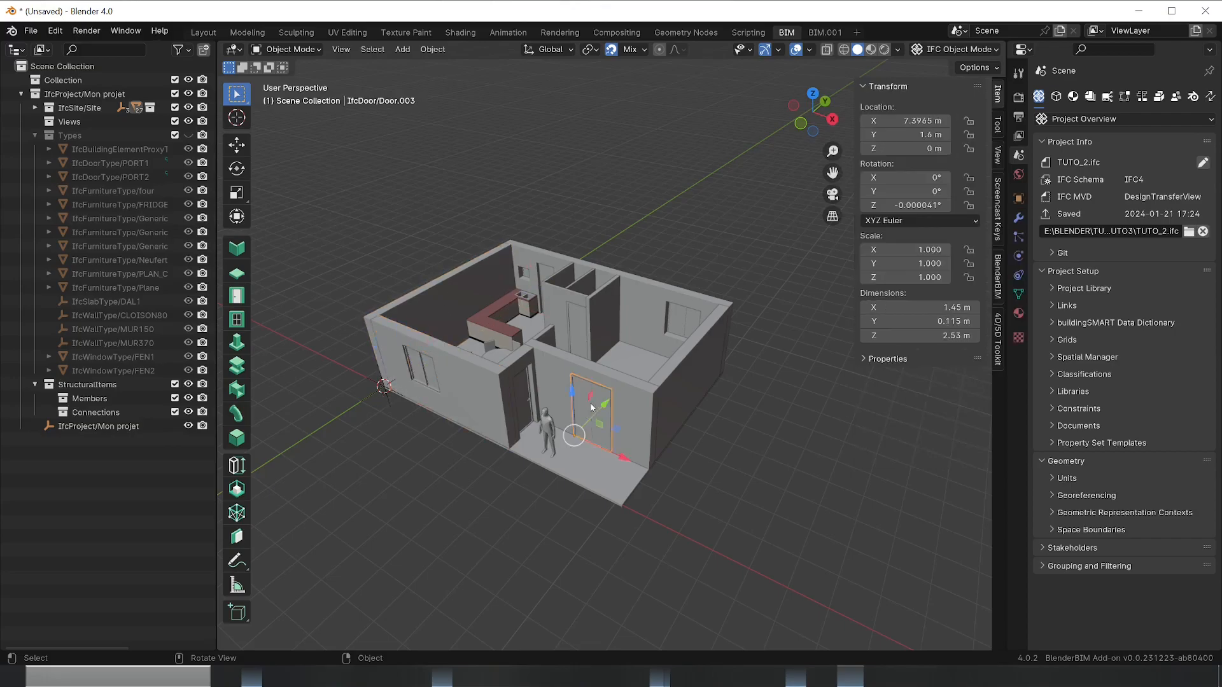
click(550, 304)
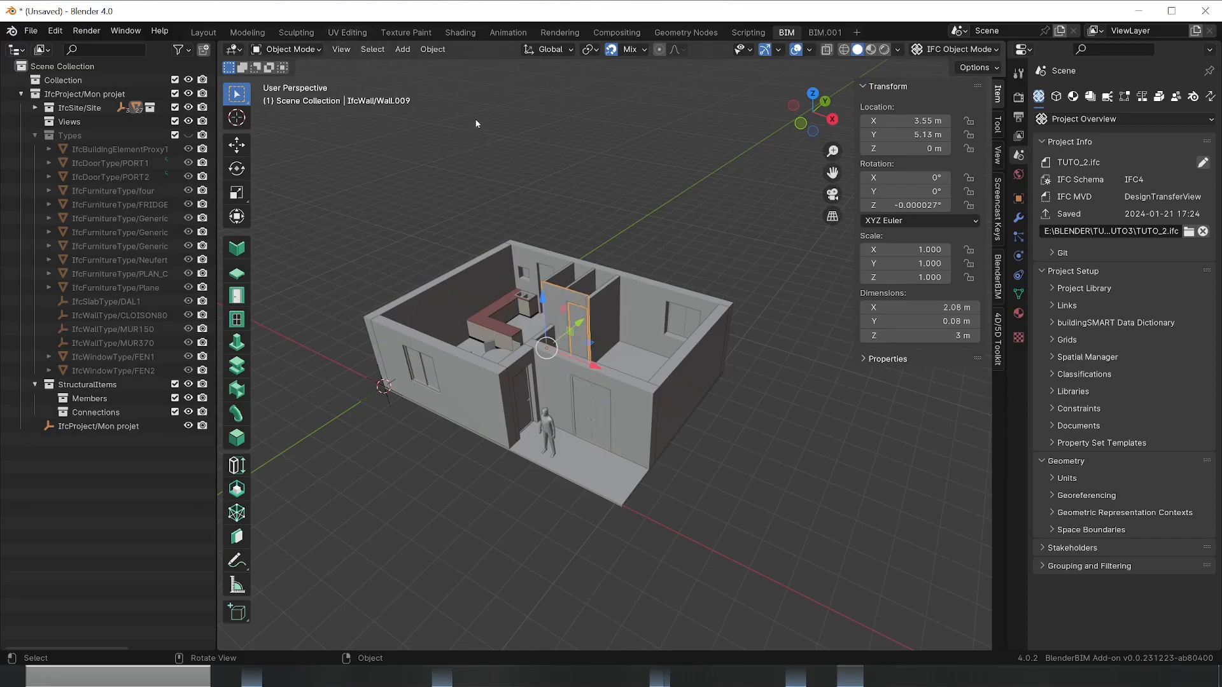
middle_drag(494, 347, 463, 415)
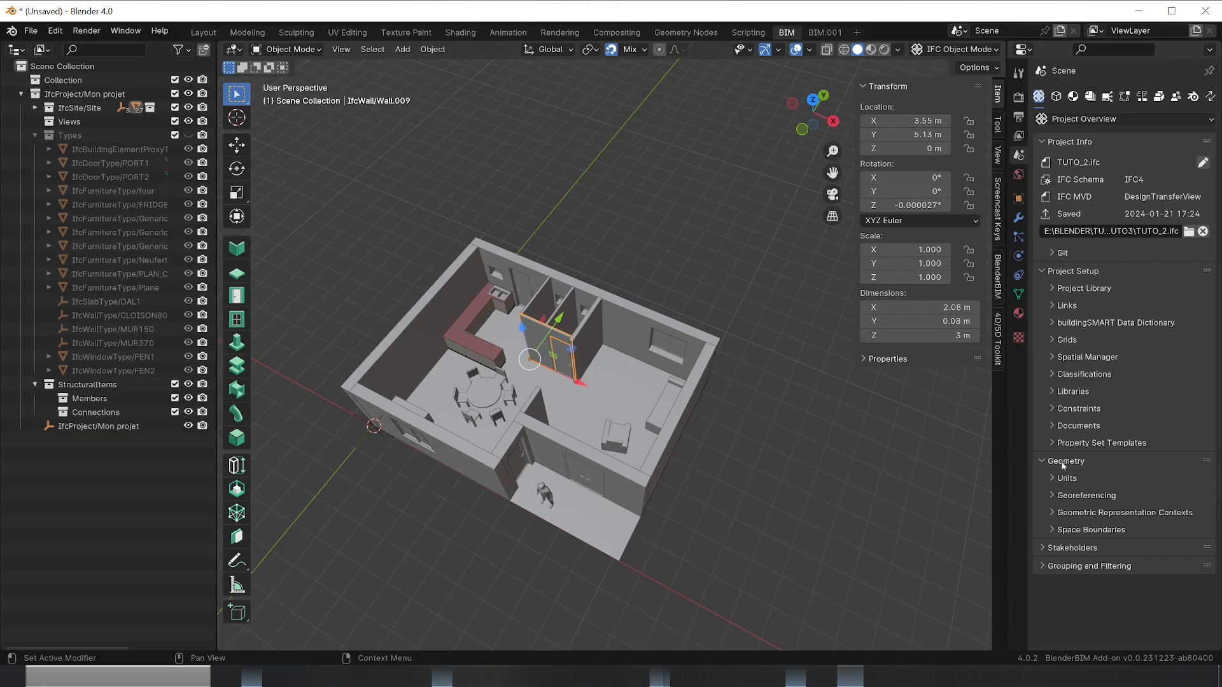
Load the project's drawings and activate the RDC plan view
click(1090, 98)
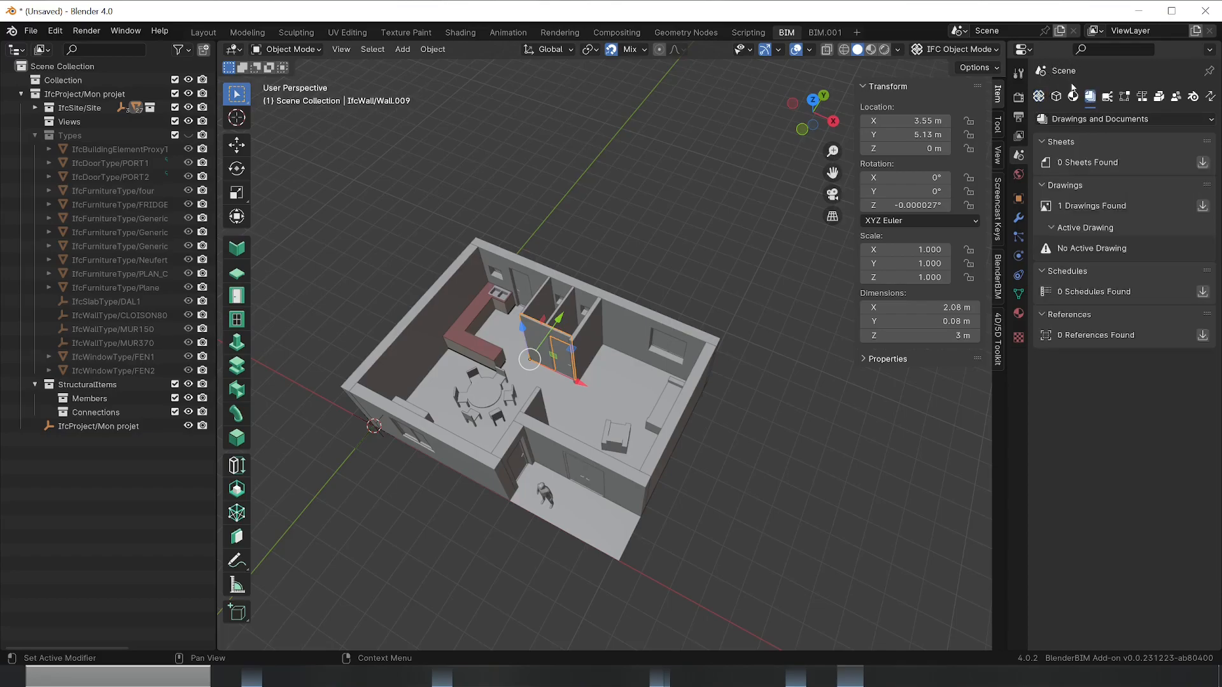
click(1201, 205)
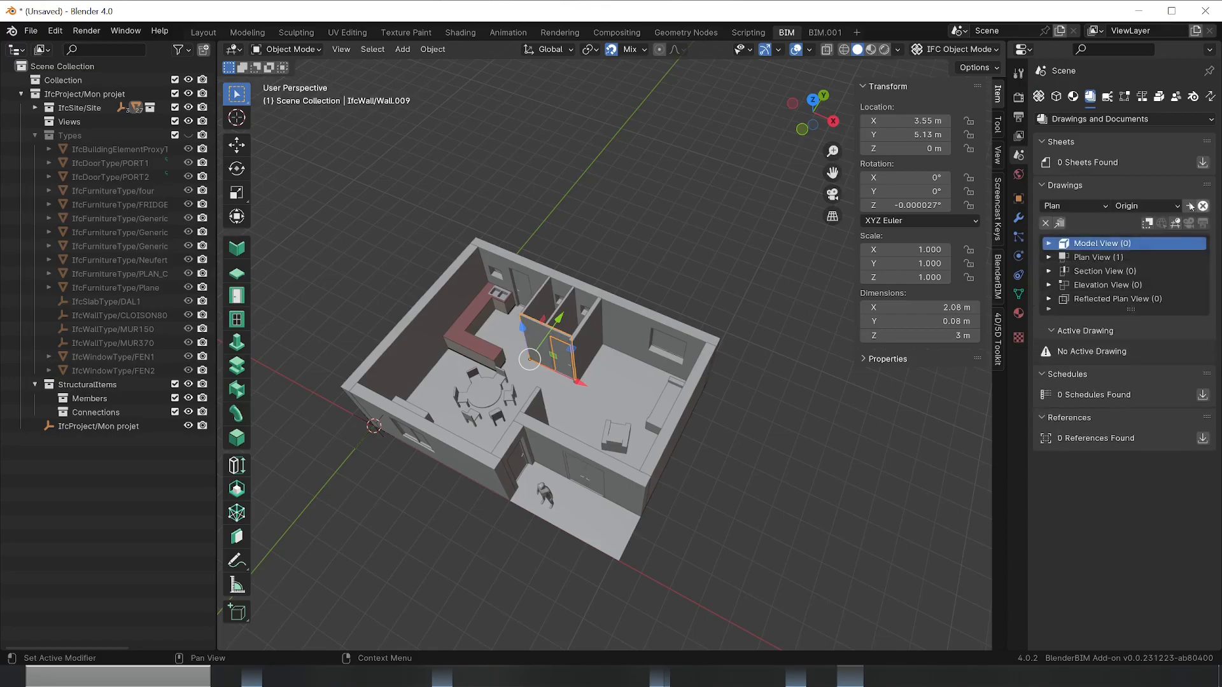
click(1048, 258)
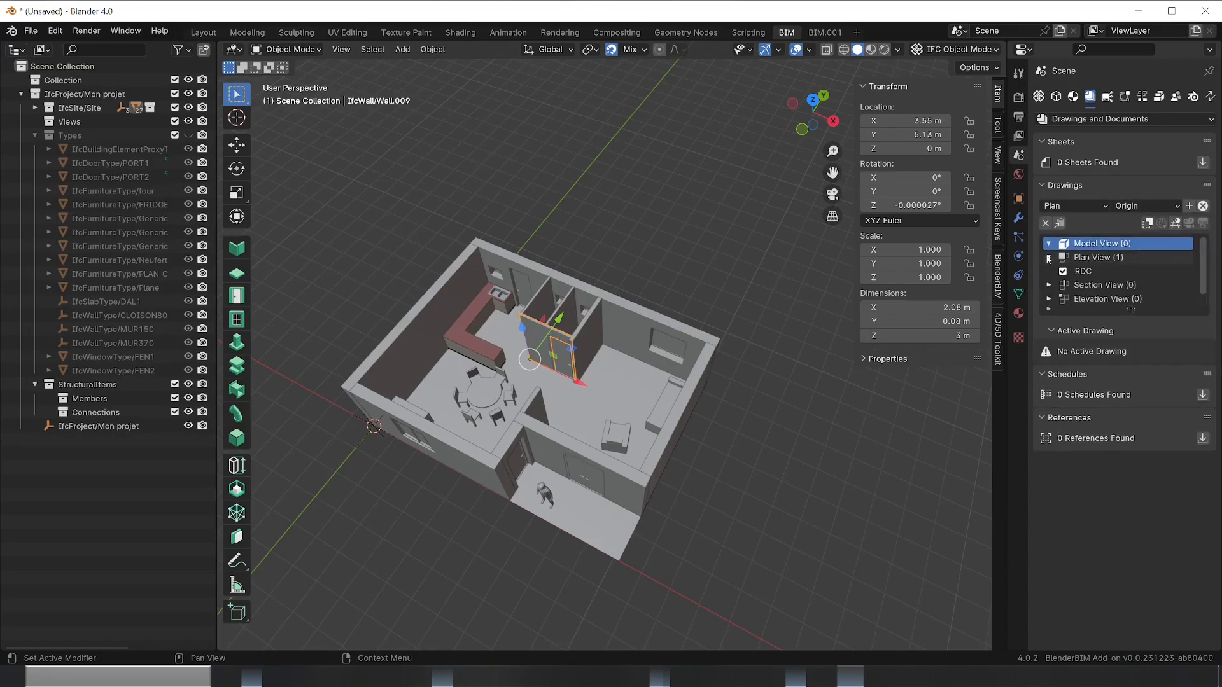
click(1081, 271)
click(1188, 223)
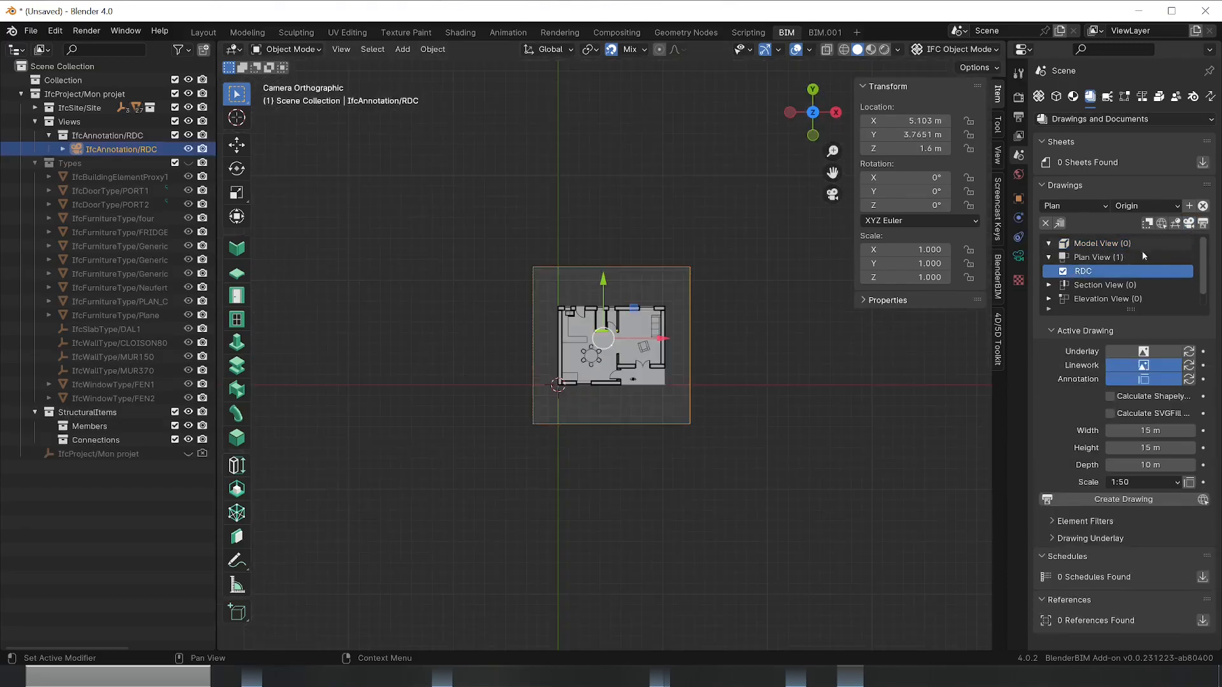
scroll(737, 370, up, 5)
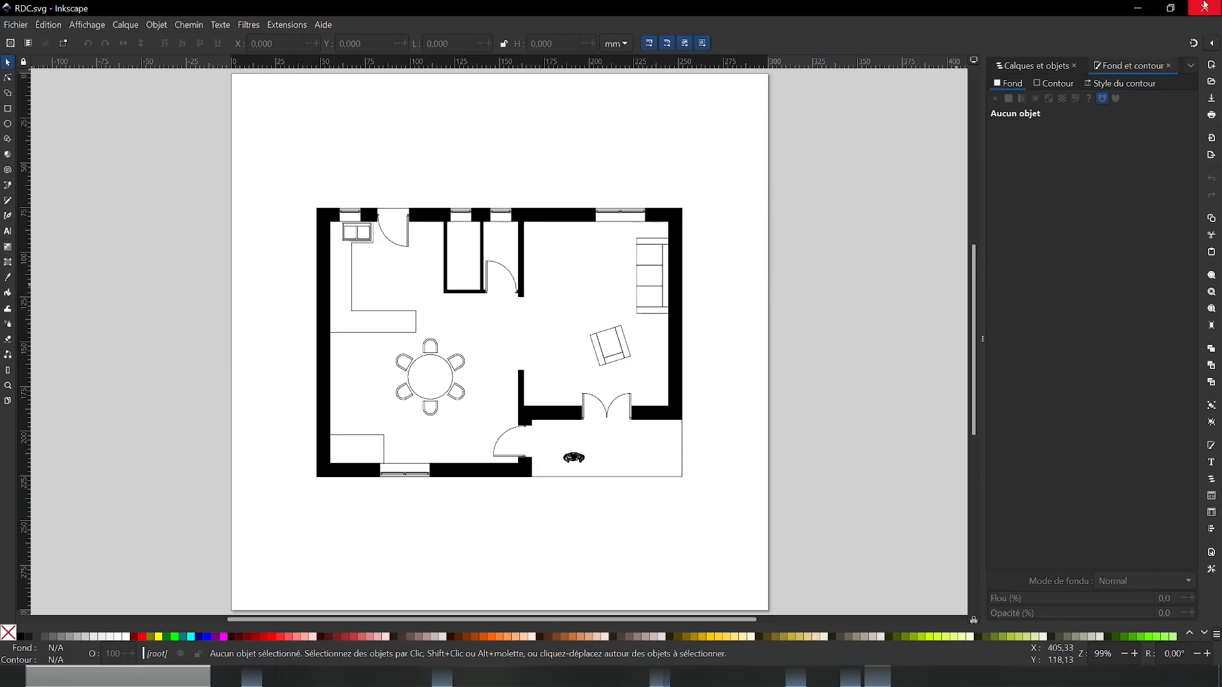
Close the RDC.svg drawing in Inkscape and return to the RDC plan in Blender
click(1205, 8)
click(814, 419)
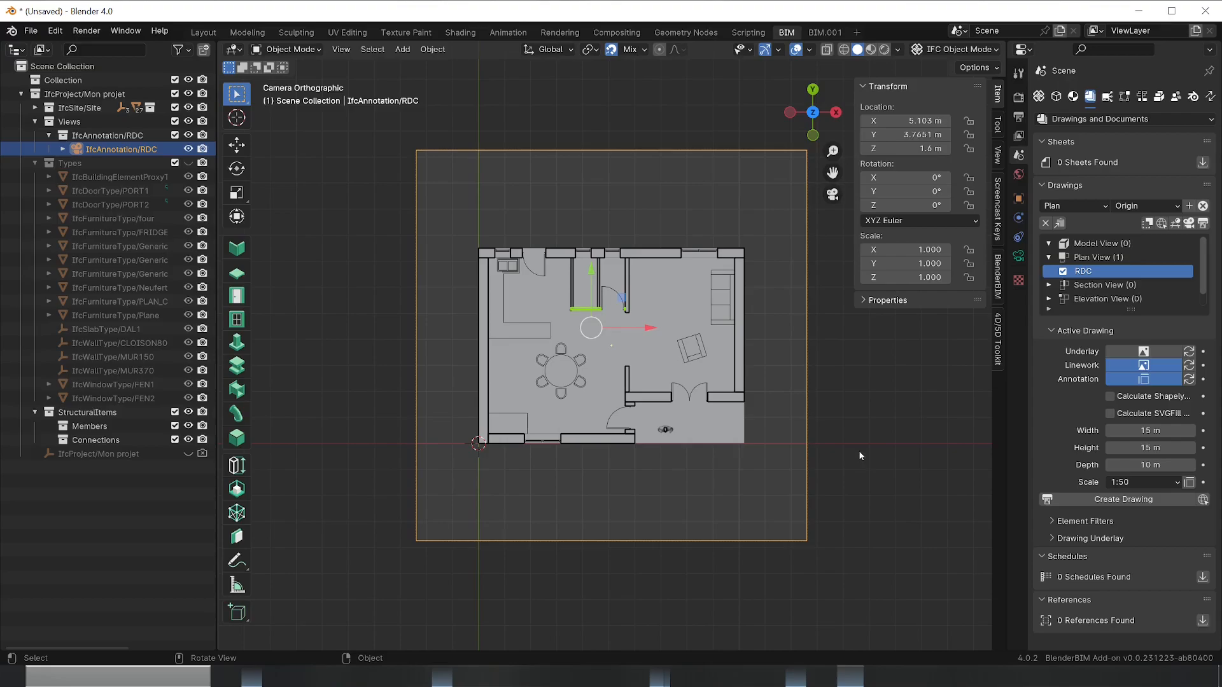
shift+middle_drag(878, 399, 817, 420)
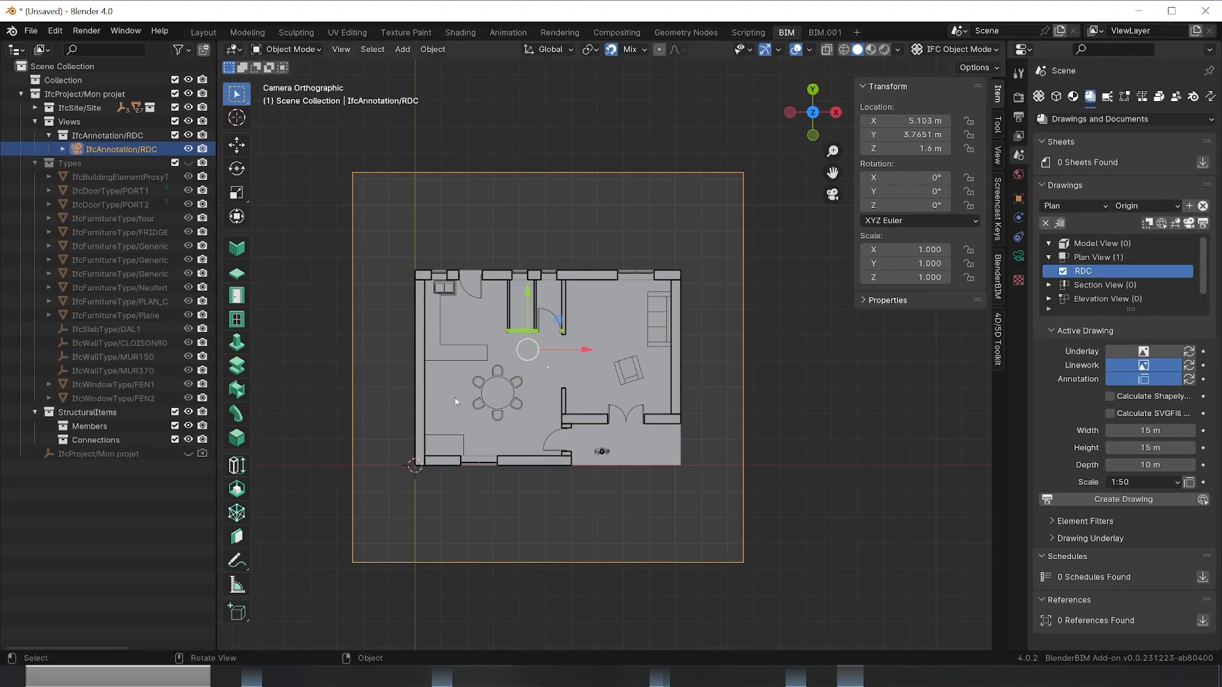
Add a Dimension annotation to the RDC plan
click(237, 465)
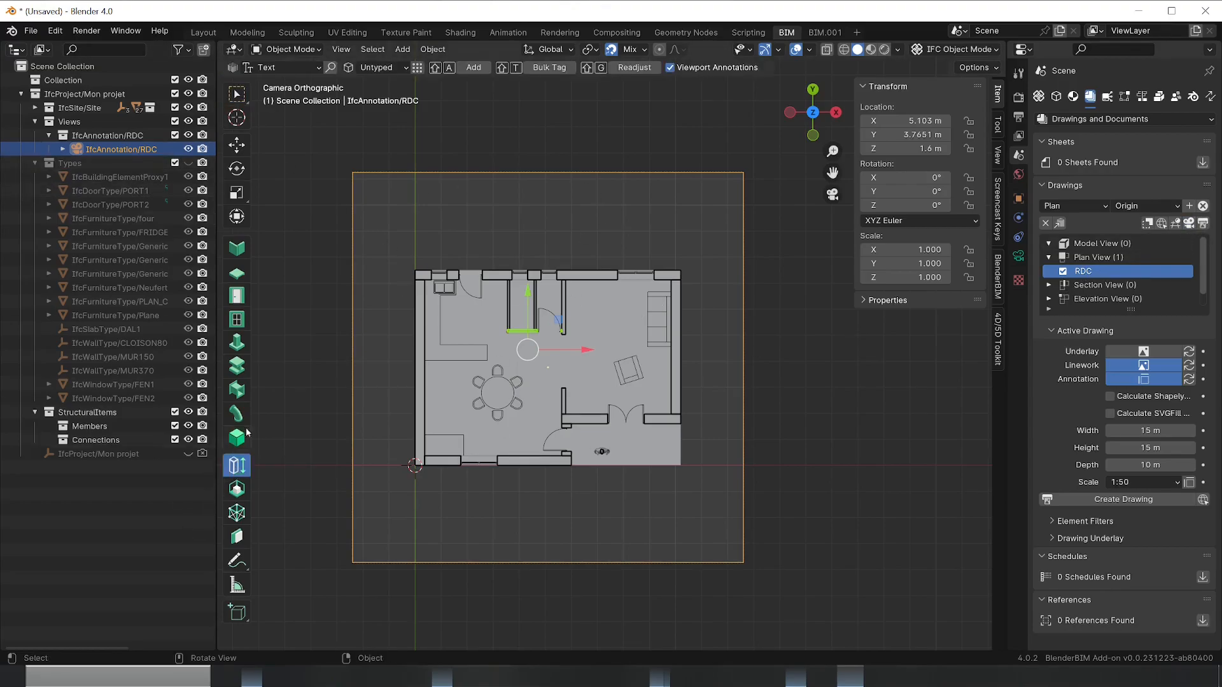
click(301, 67)
click(271, 67)
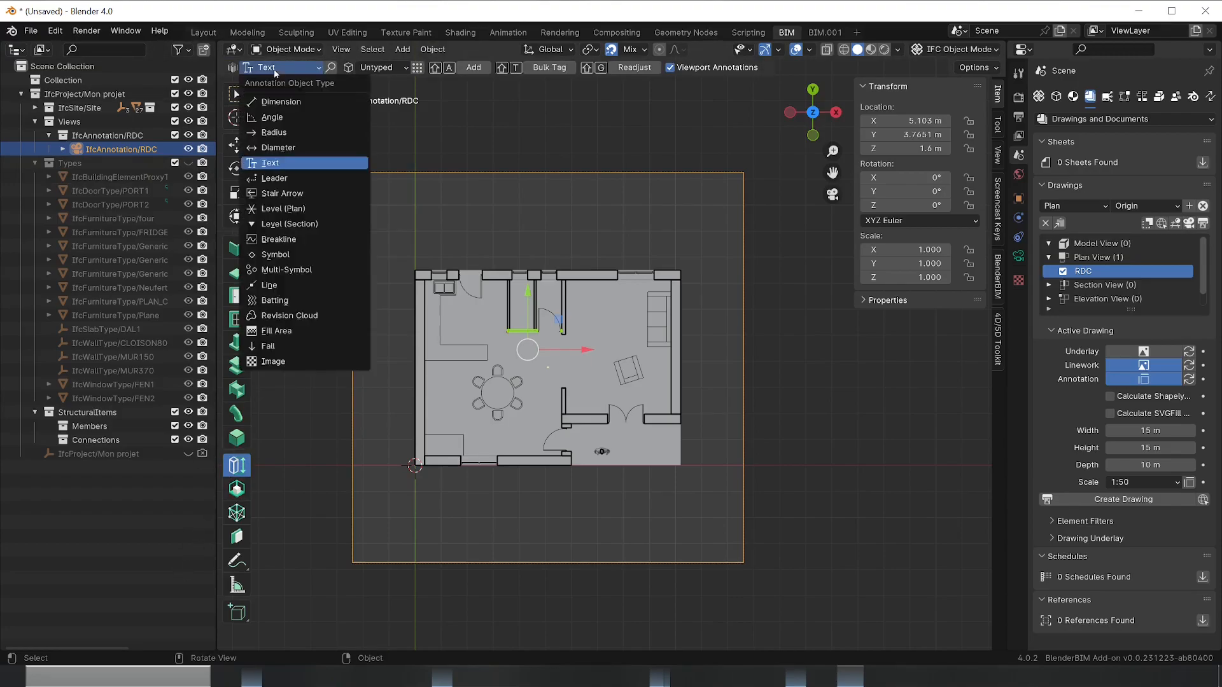
click(280, 103)
key(shift+a)
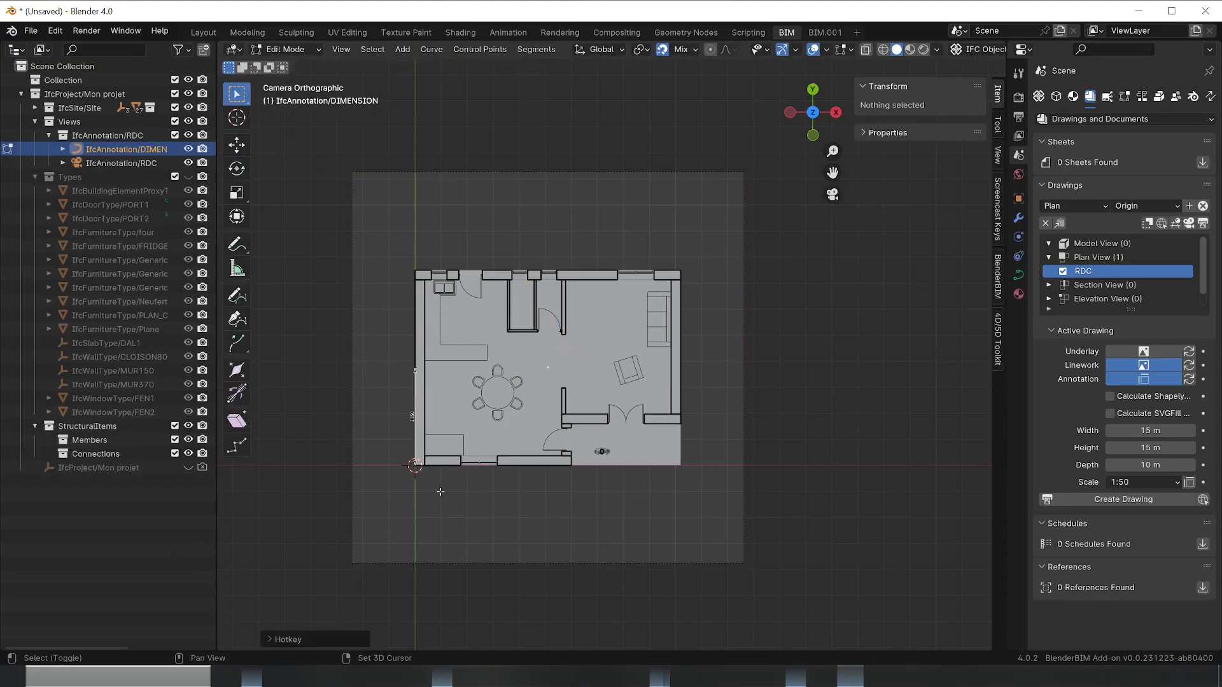
Move the new dimension's upper end point to the upper-left outer corner of the building, at Y 7.5 m
scroll(389, 407, up, 2)
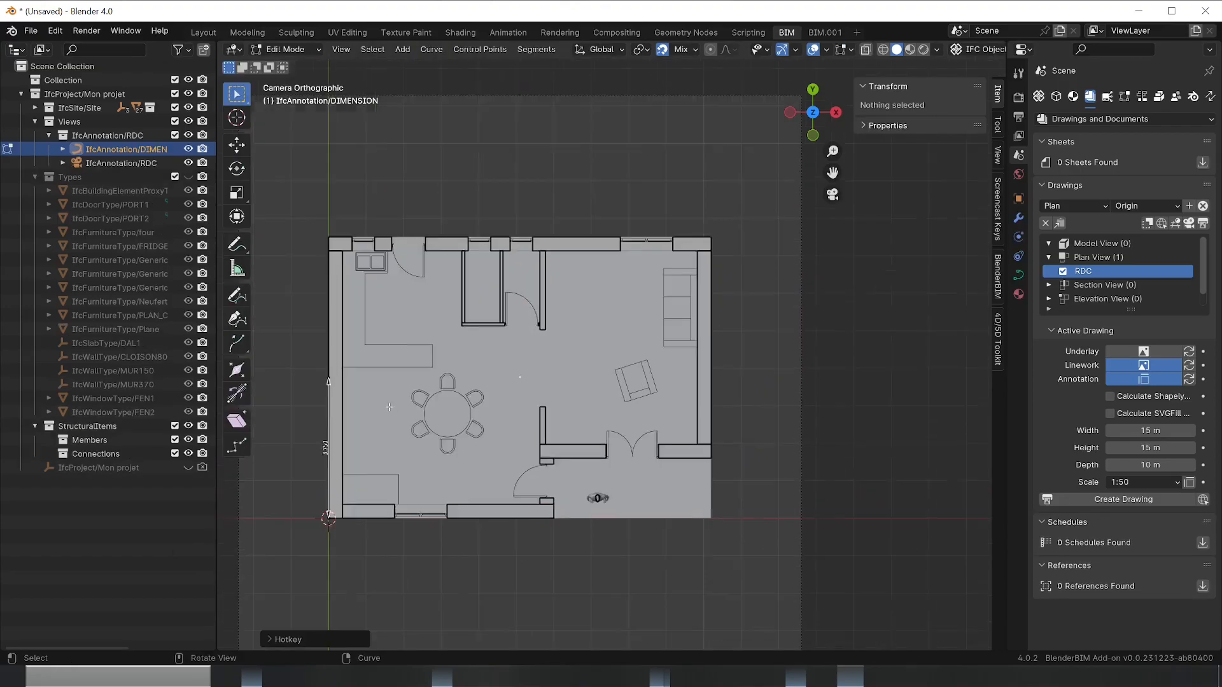
scroll(389, 407, up, 1)
shift+middle_drag(260, 365, 545, 310)
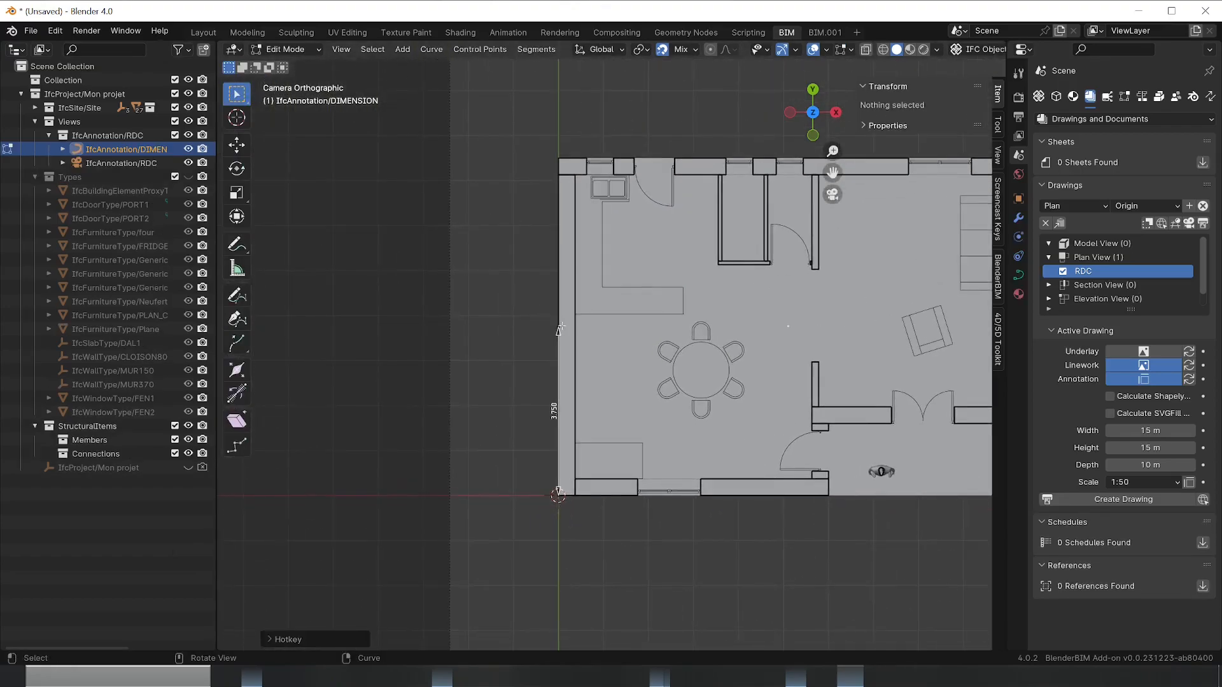
click(560, 328)
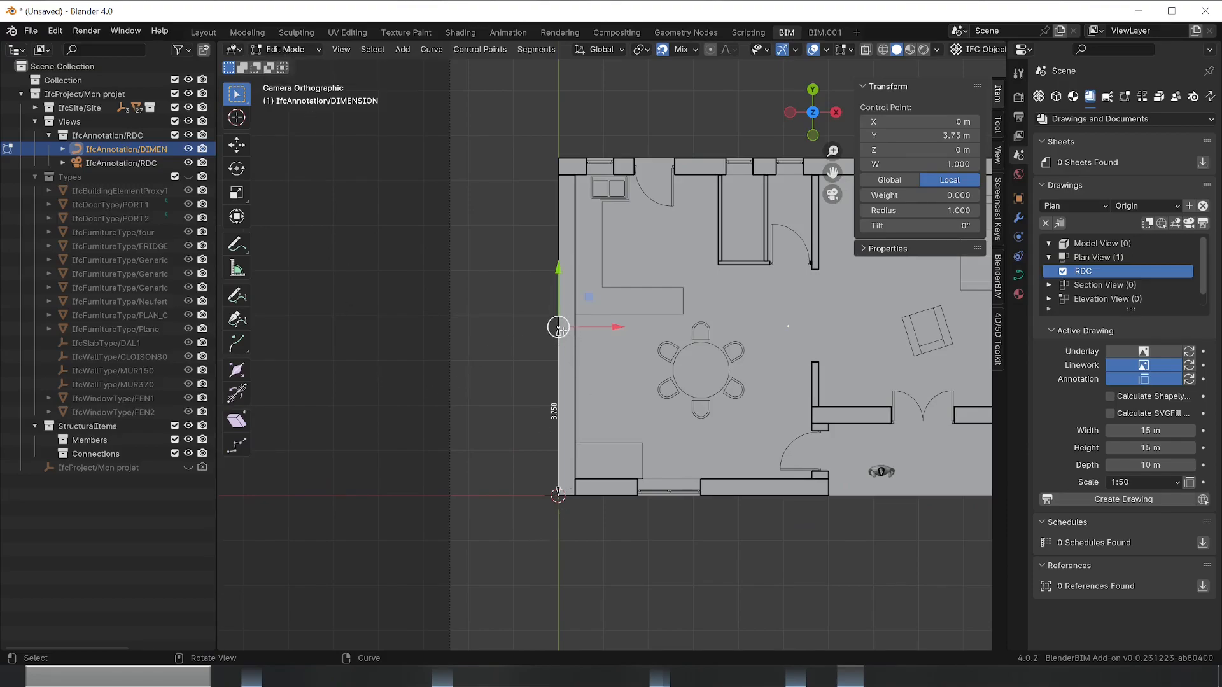
drag(558, 328, 562, 155)
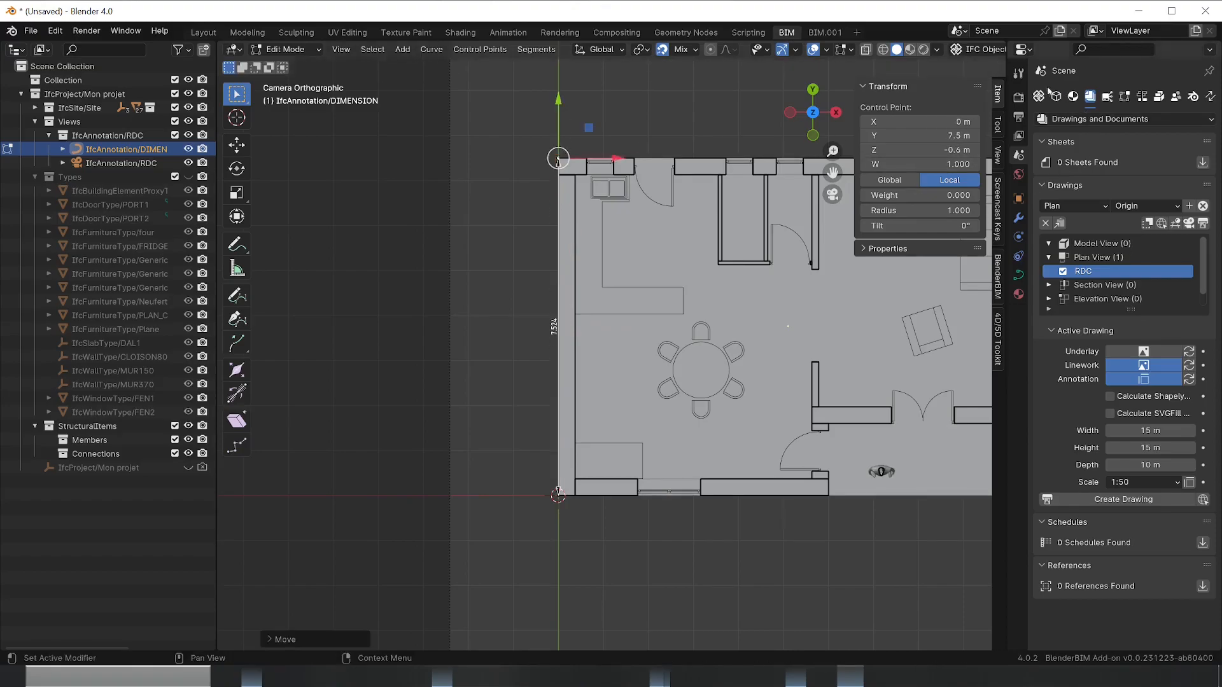
Turn on the Screencast Keys display
click(998, 239)
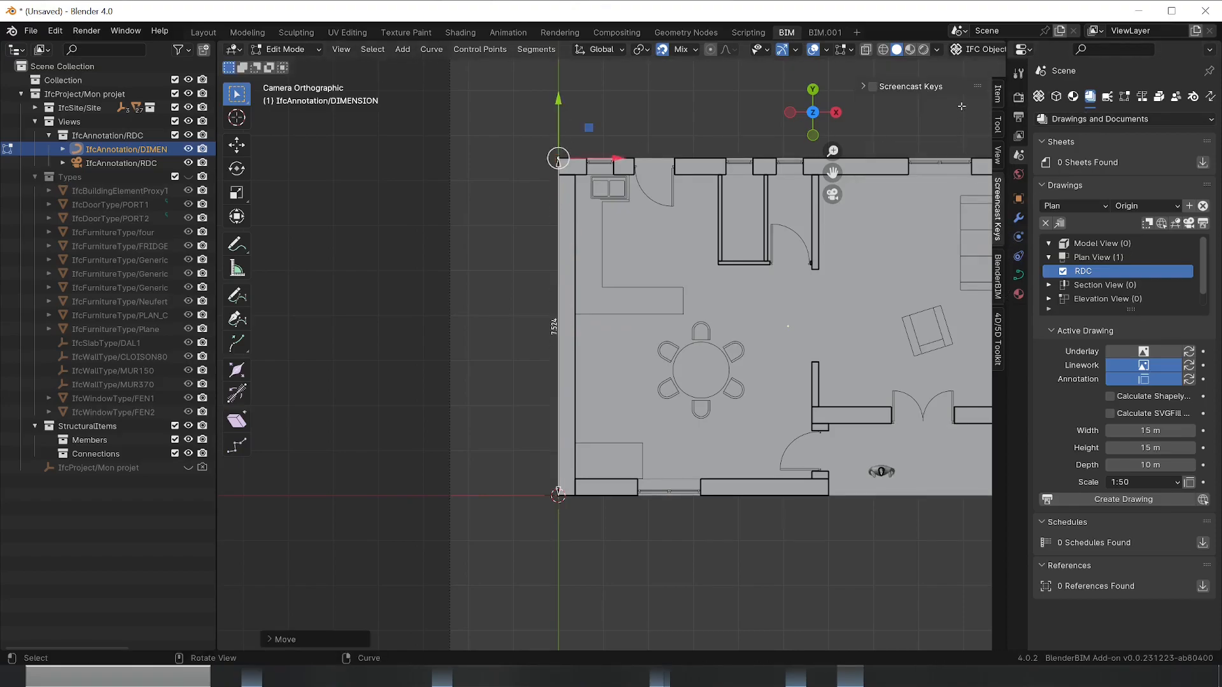
click(889, 89)
click(889, 89)
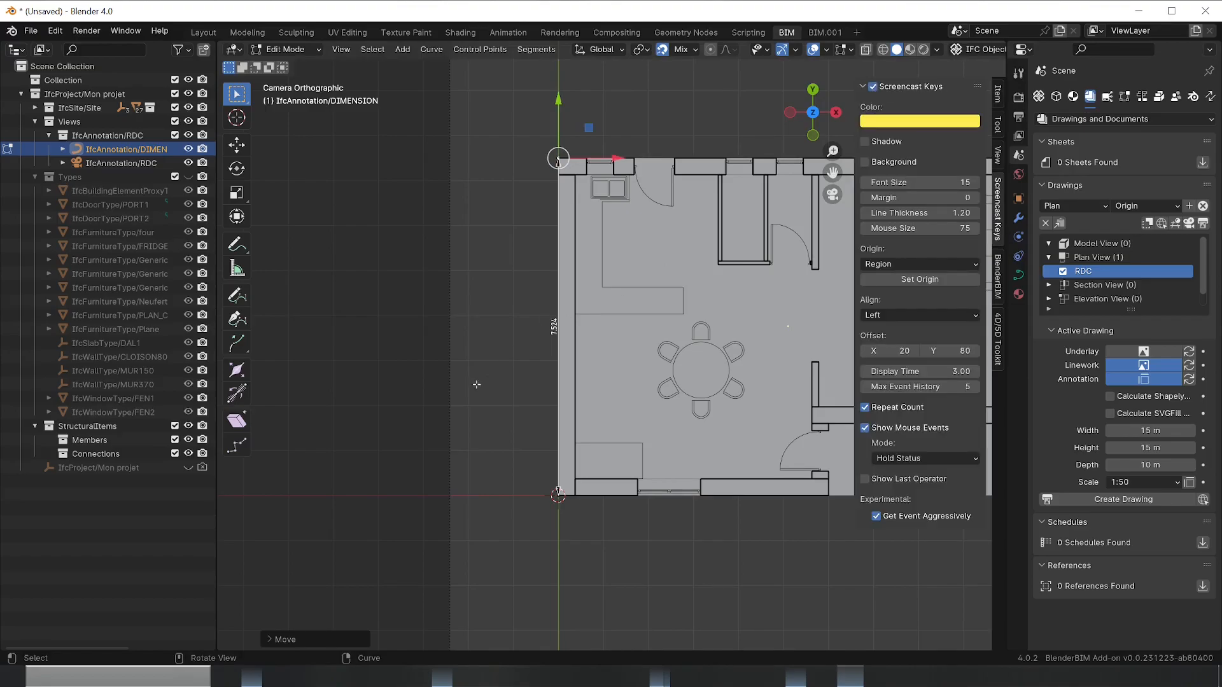
Finish editing the dimension with its changes saved and move it about 1 m outside the left wall
key(Escape)
click(557, 323)
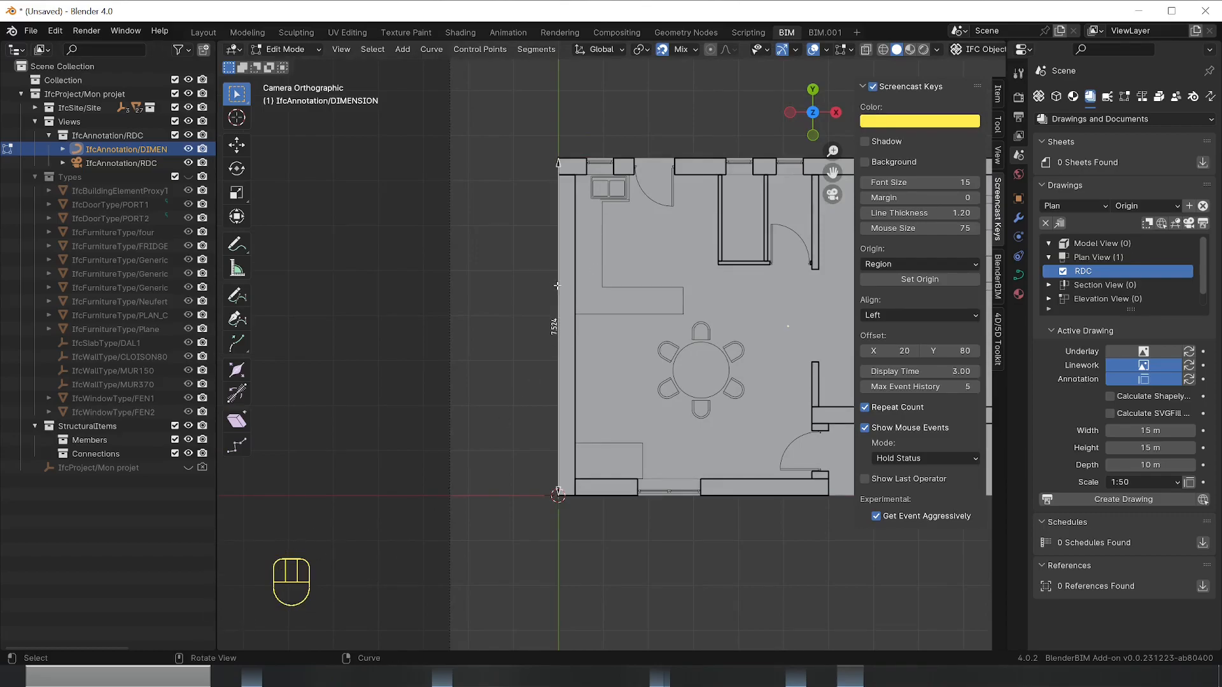
key(Tab)
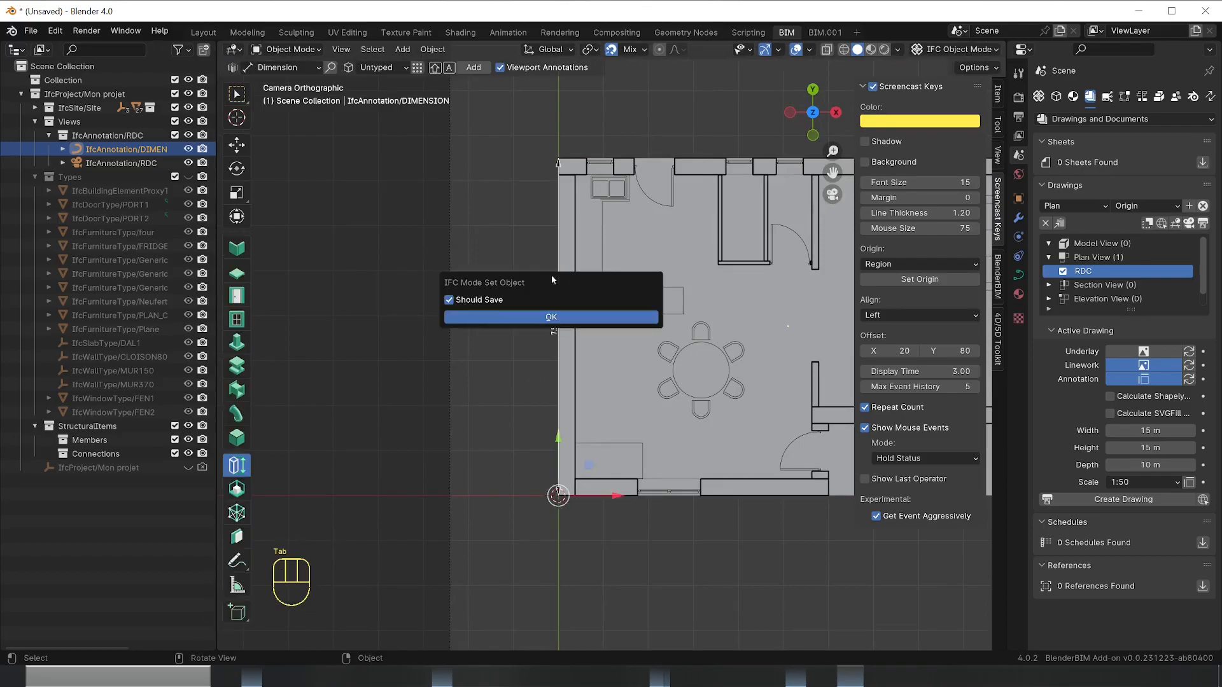
click(546, 321)
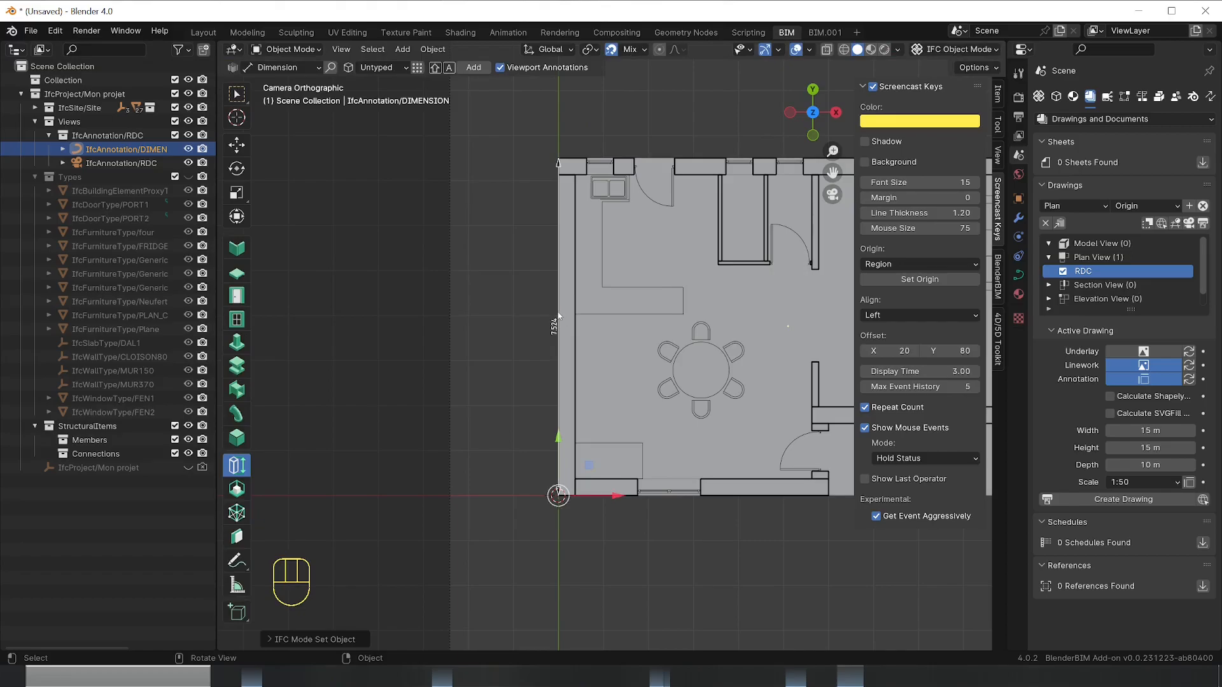
key(g)
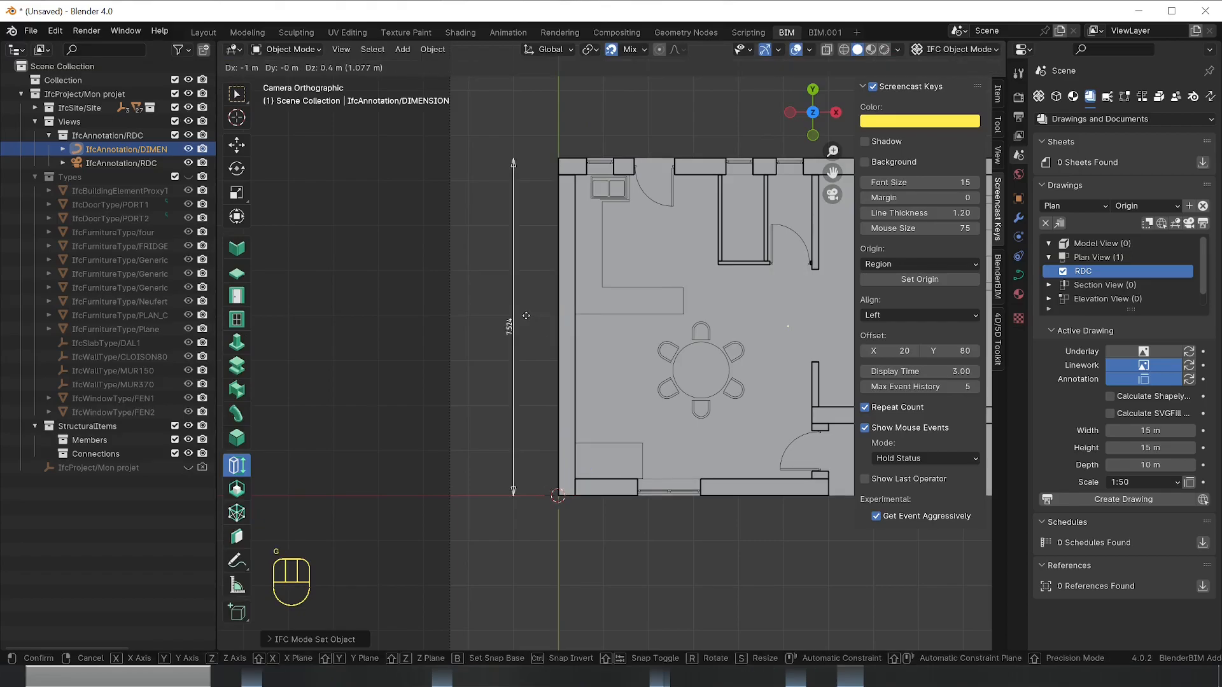
click(526, 315)
click(558, 416)
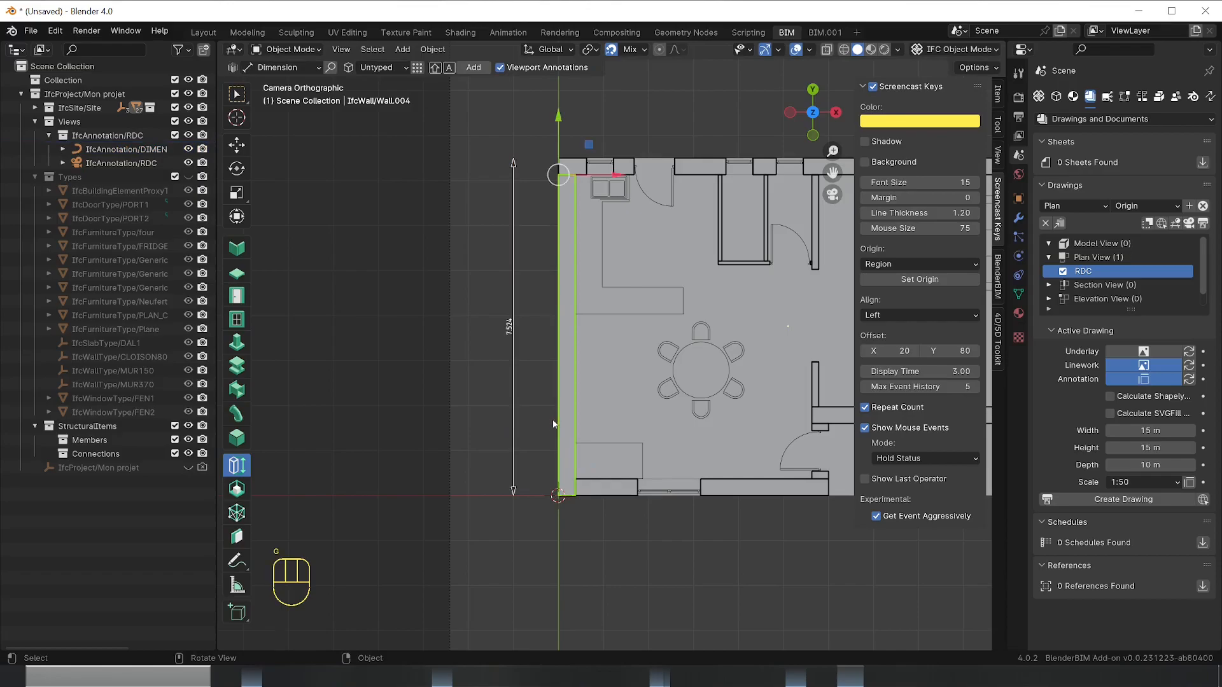
Add a second dimension from the building's lower-left corner to the end of the lower wall beside the entrance
scroll(543, 364, down, 3)
shift+middle_drag(784, 489, 630, 513)
scroll(621, 512, up, 1)
click(455, 529)
key(shift+a)
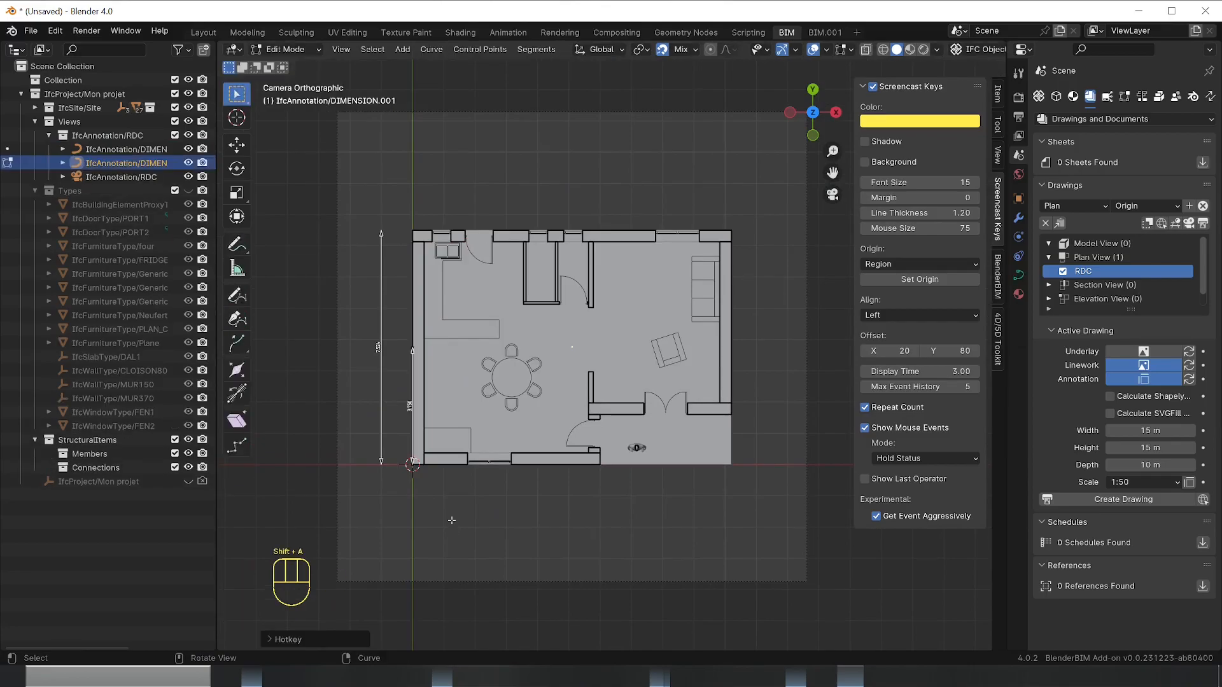
click(412, 348)
key(g)
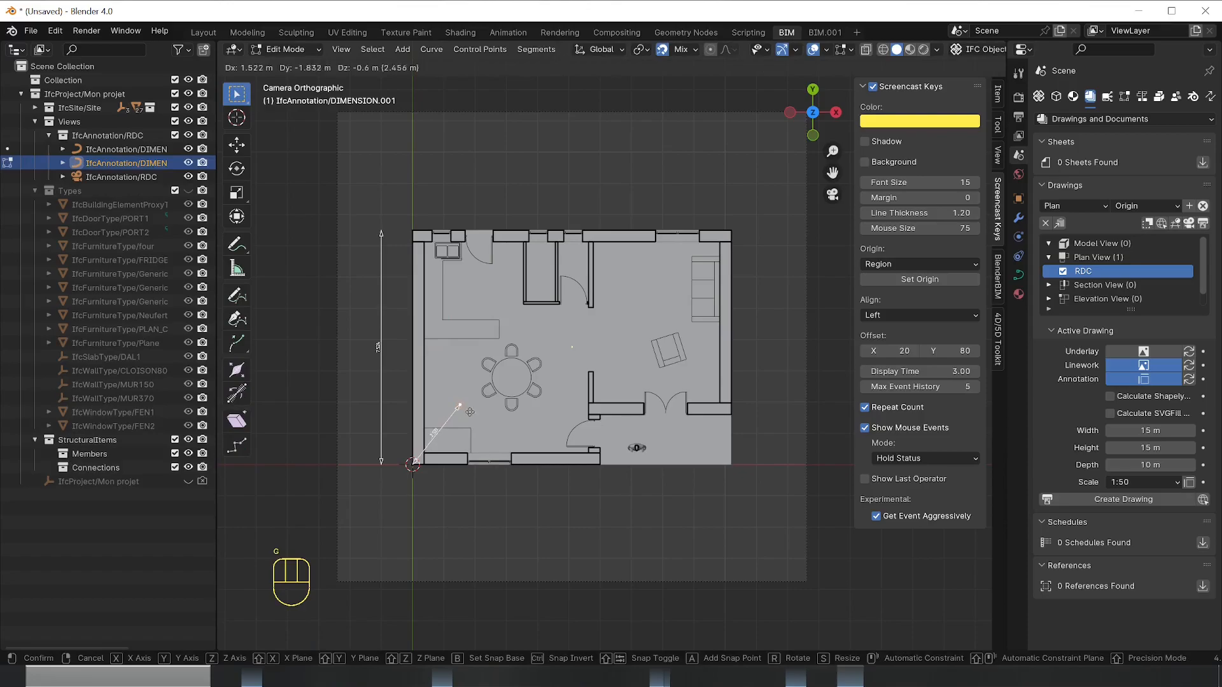
click(622, 504)
scroll(623, 506, up, 2)
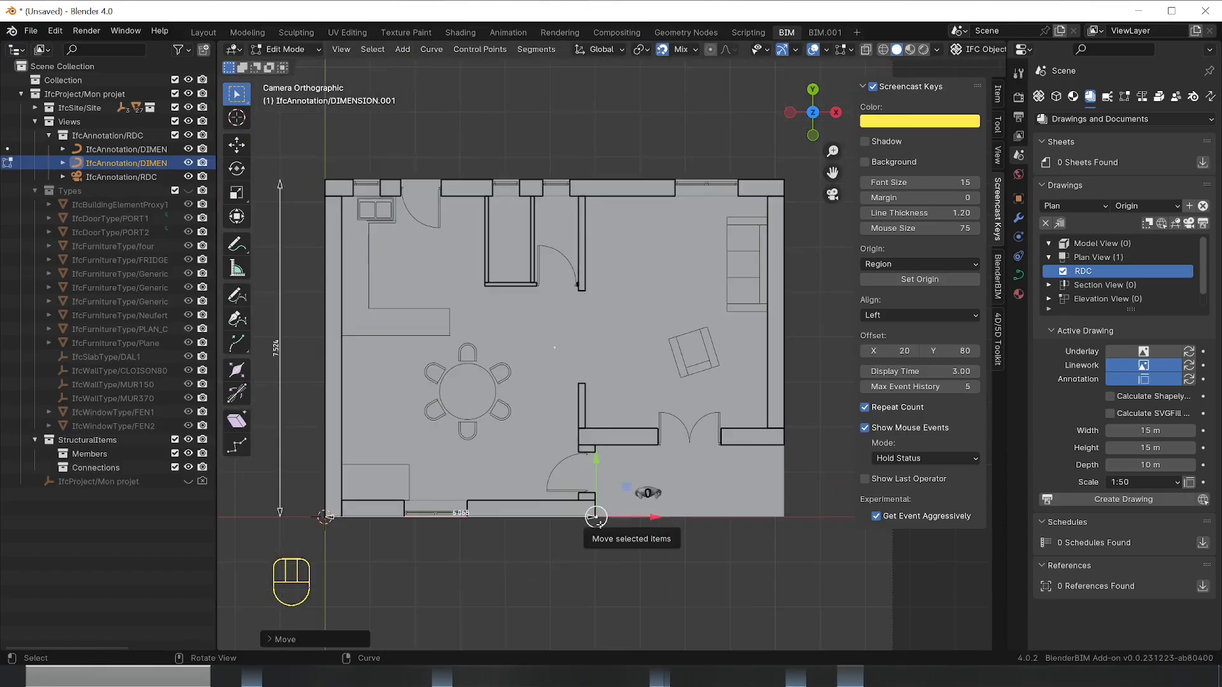
Extrude a further dimension segment to the lower-right corner of the entrance slab and save the edited annotation
key(e)
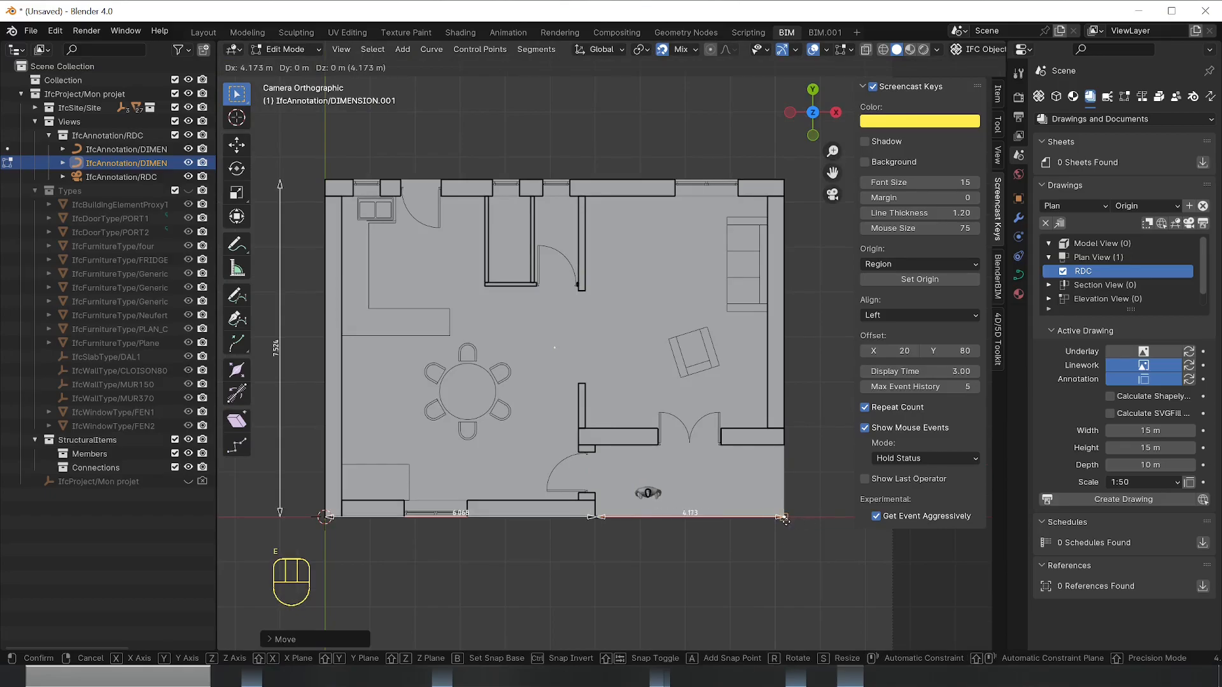
click(783, 516)
key(Tab)
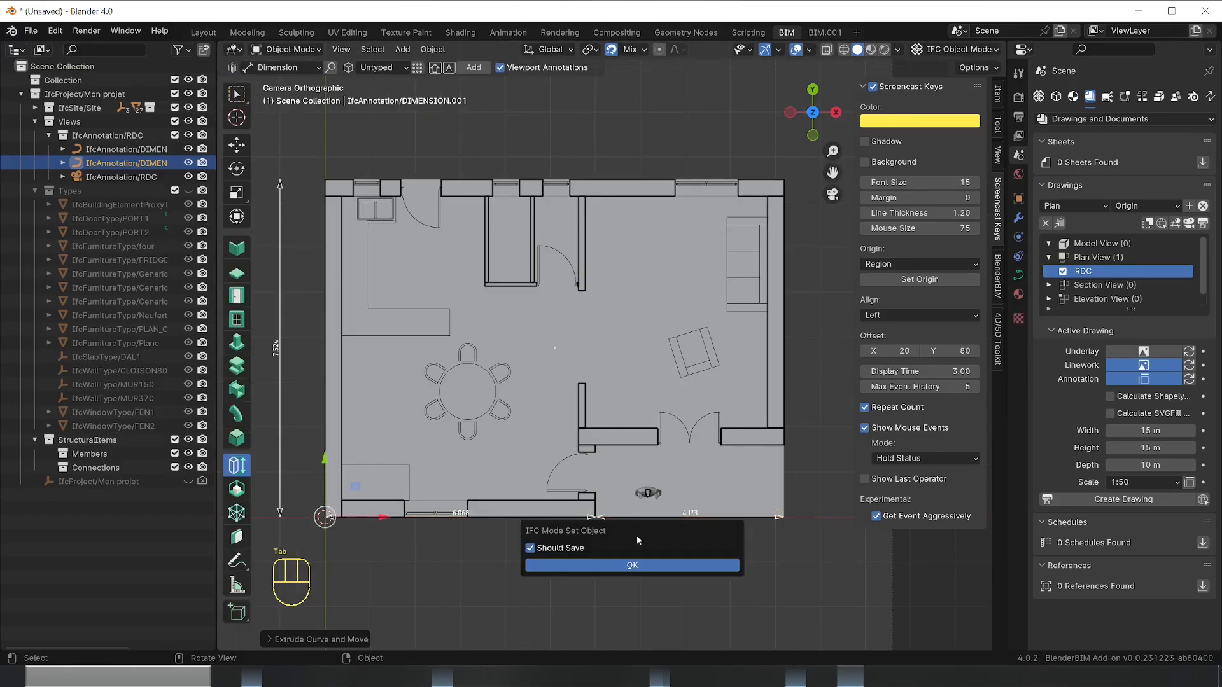
click(634, 567)
click(632, 519)
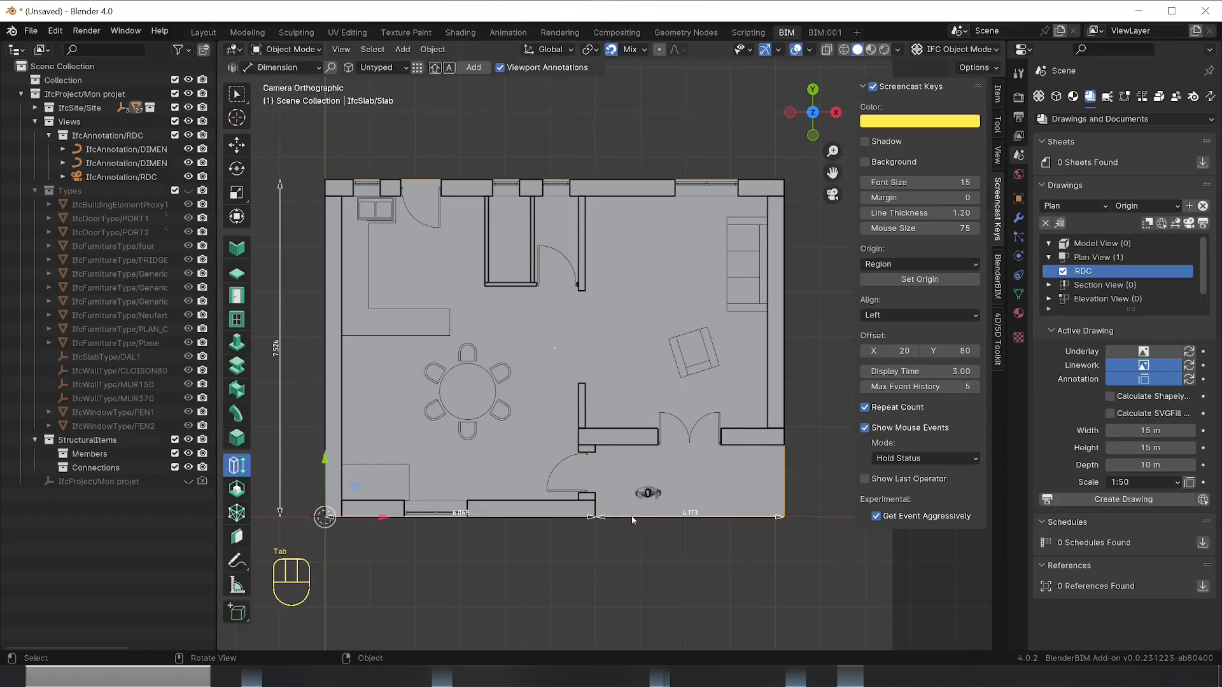
key(g)
key(Escape)
click(598, 517)
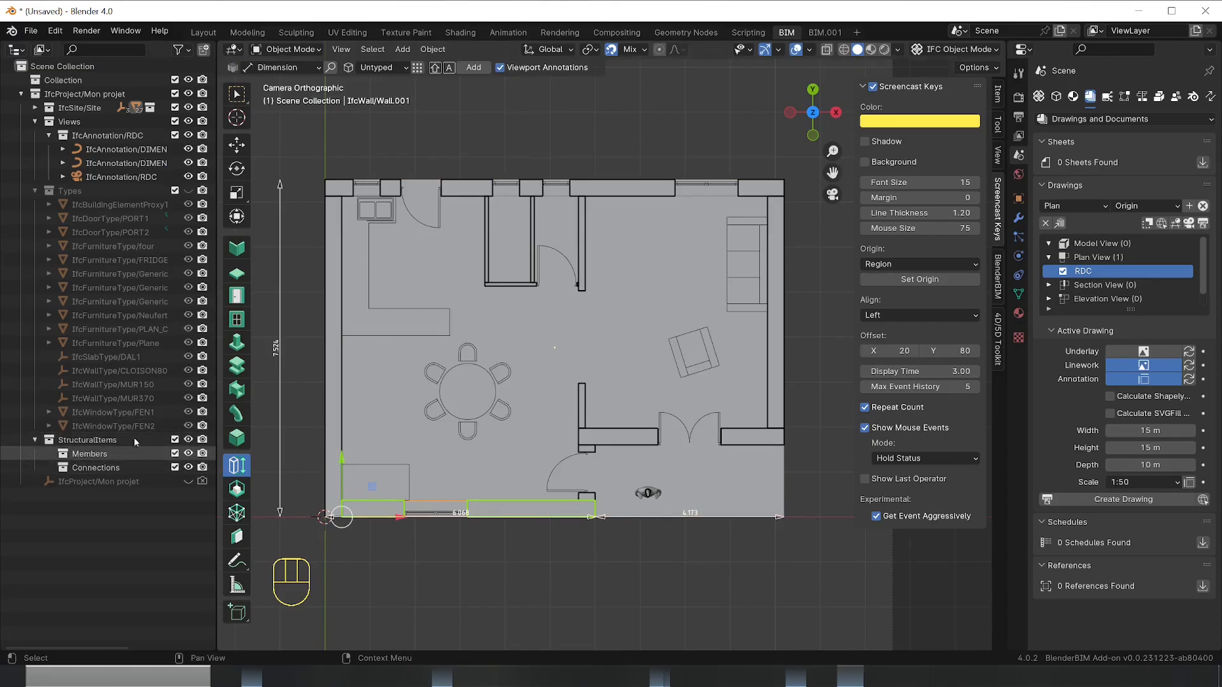
click(100, 153)
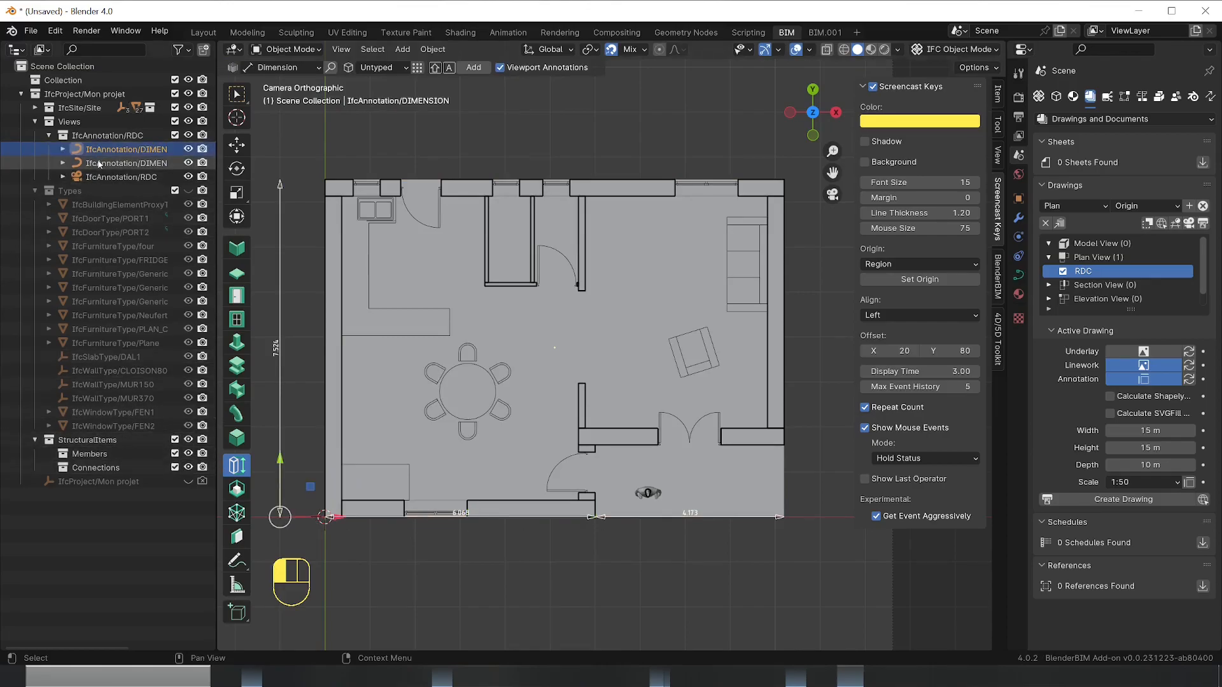
Select the two-segment horizontal dimension and move it 1 m below the building's lower wall
click(99, 164)
key(g)
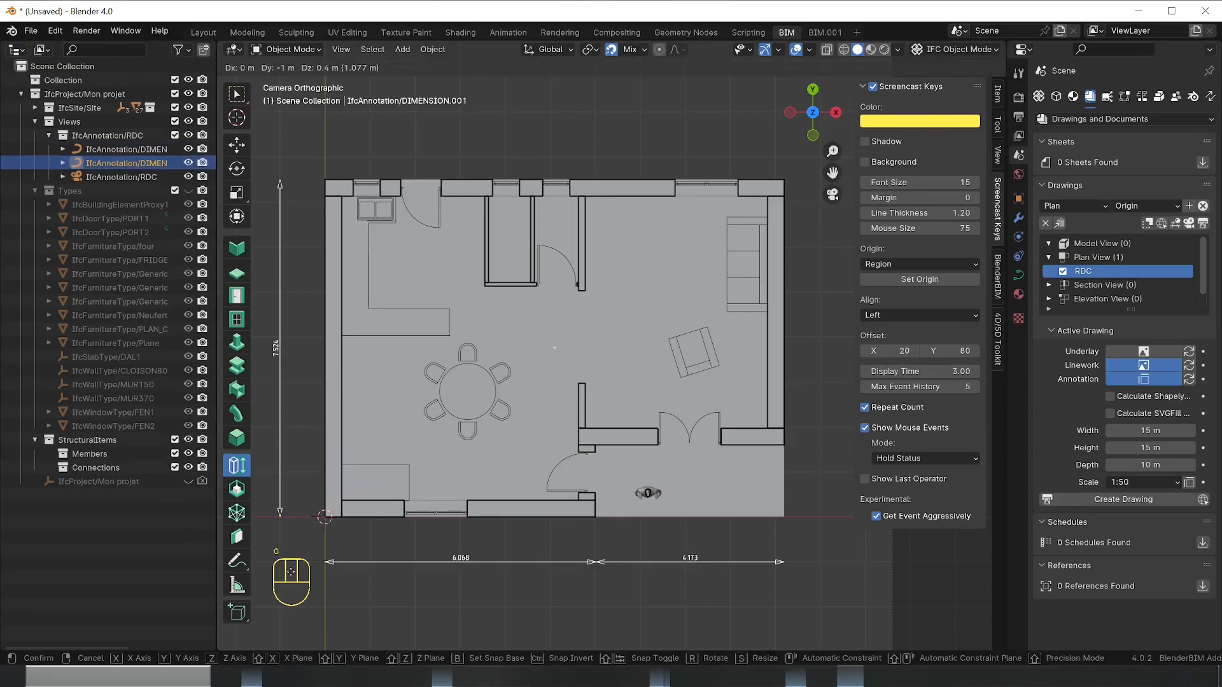
key(ctrl)
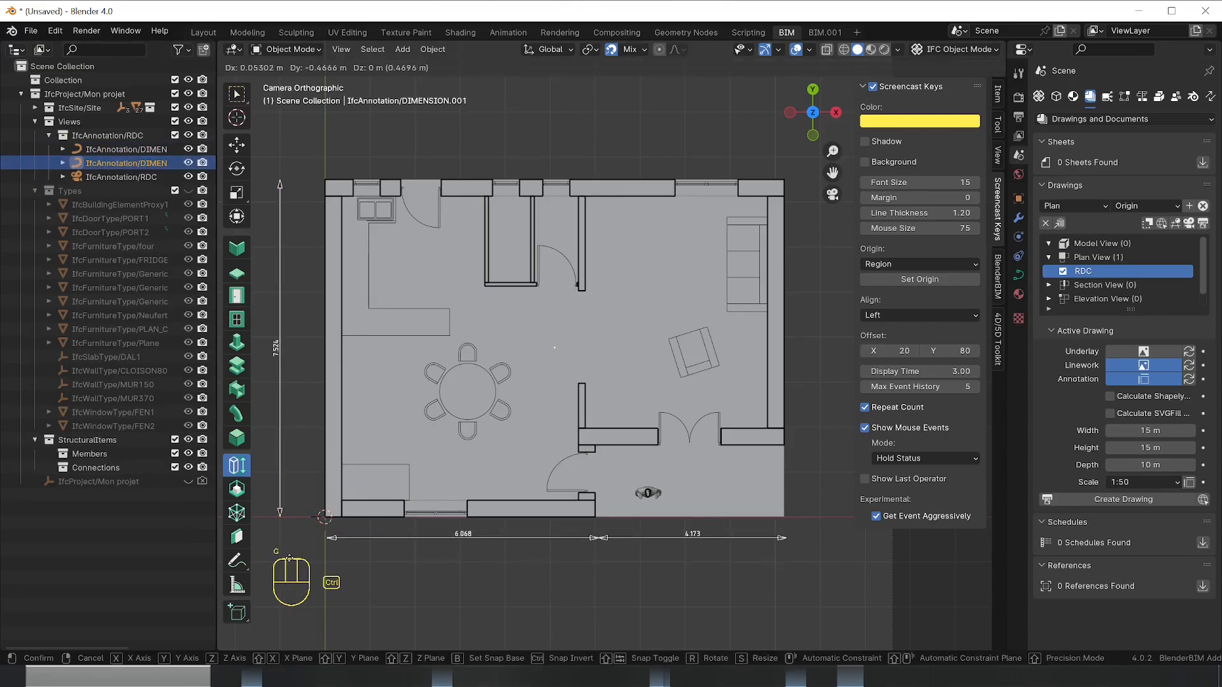
key(ctrl+y)
click(649, 617)
click(649, 615)
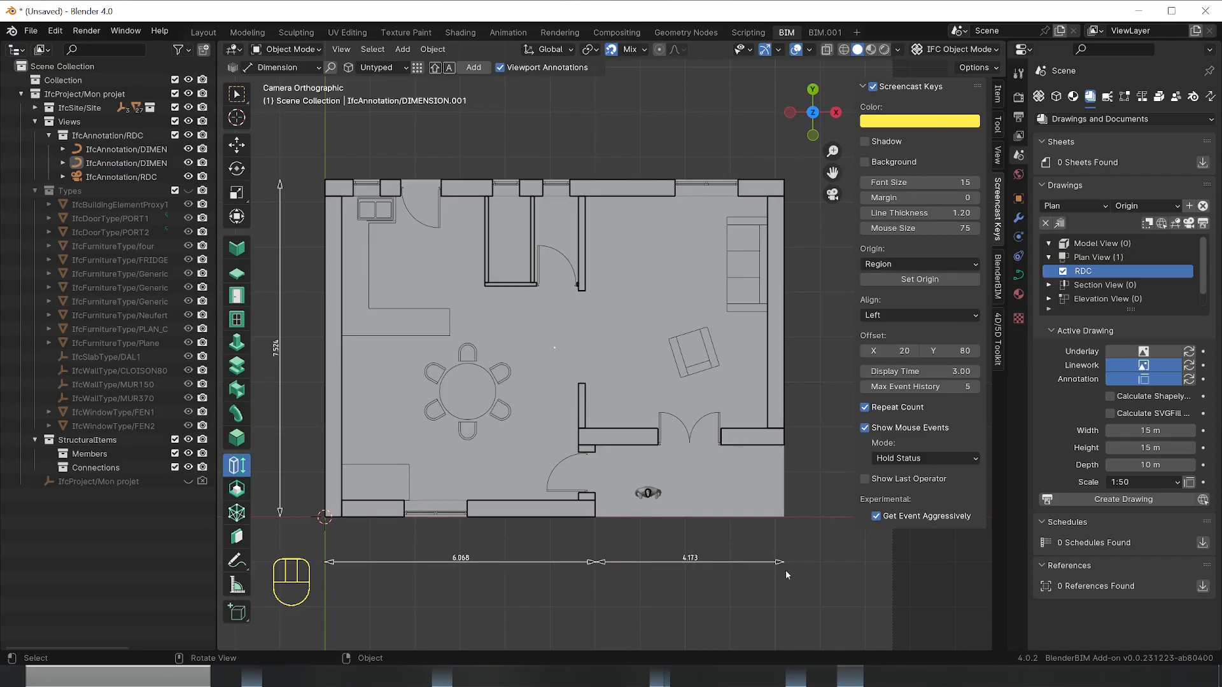
Create the RDC drawing with its exterior dimensions, inspect the SVG in Inkscape and close it
click(1094, 499)
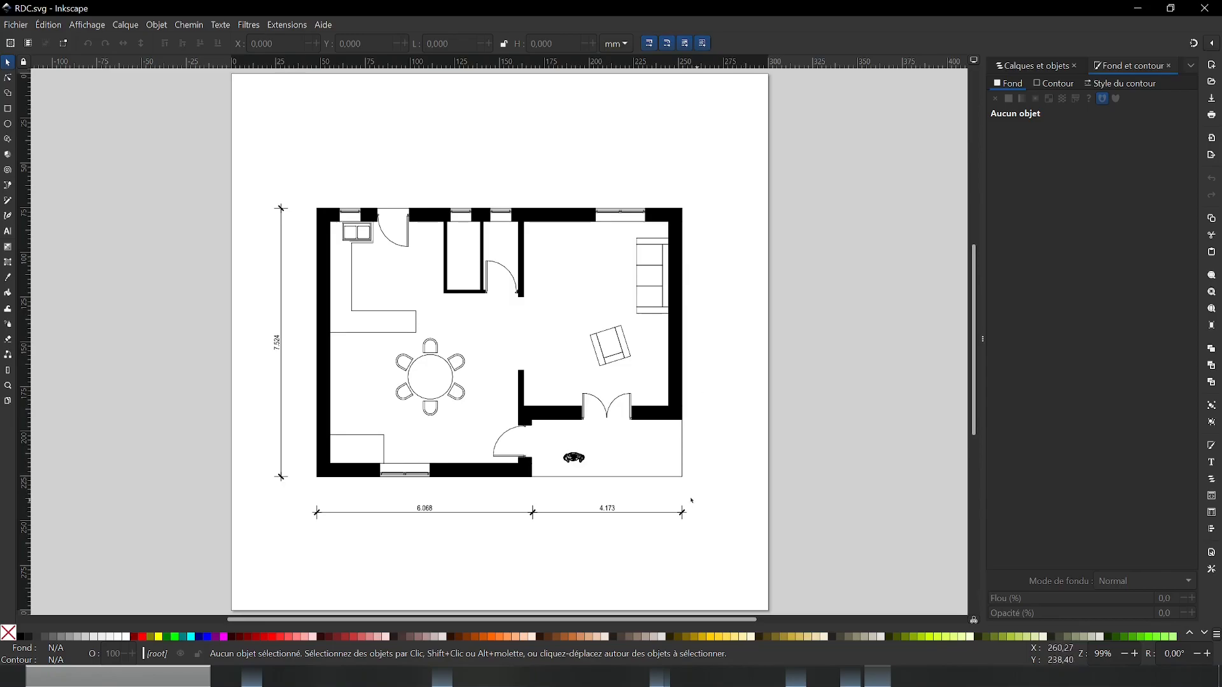
click(1204, 8)
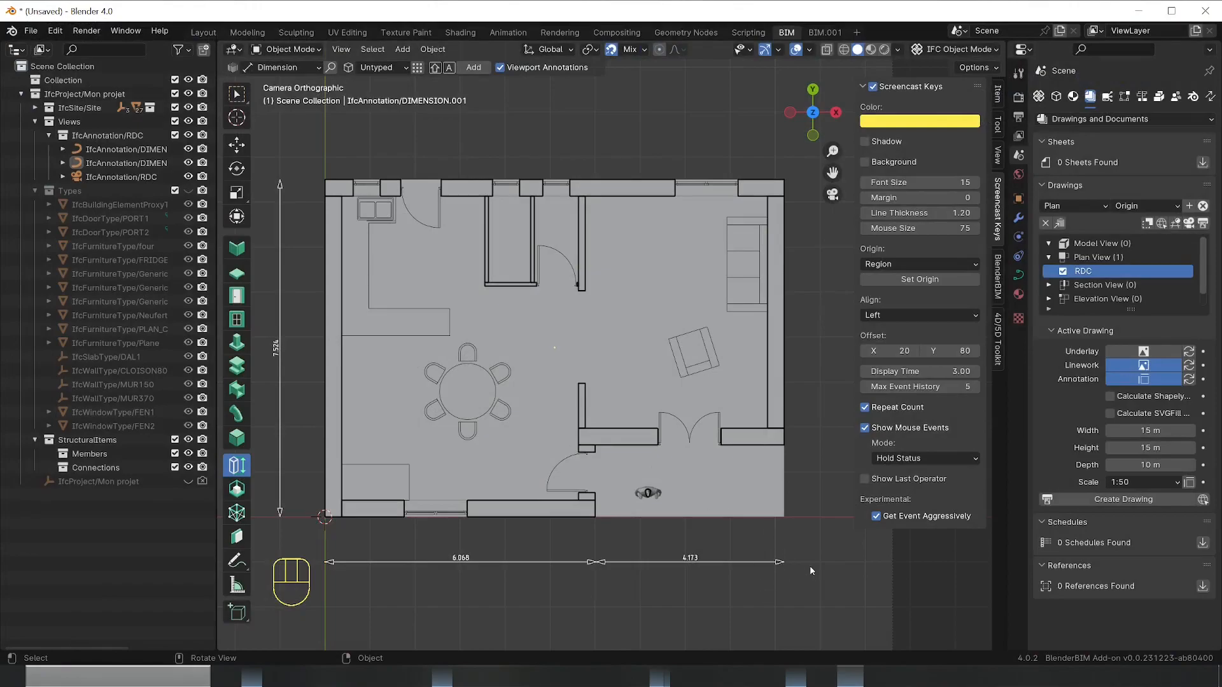
Add a third dimension, place its lower end on the slab edge just beside the lower wall's end, and select its upper end
scroll(769, 542, down, 3)
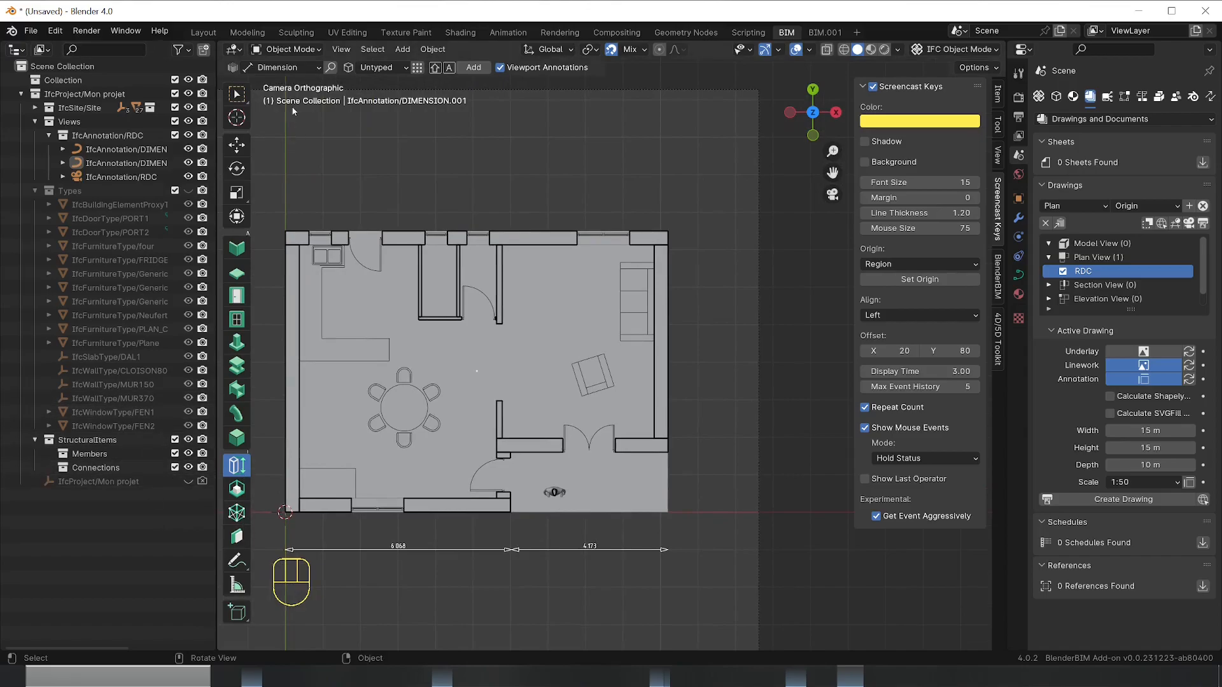
key(shift+a)
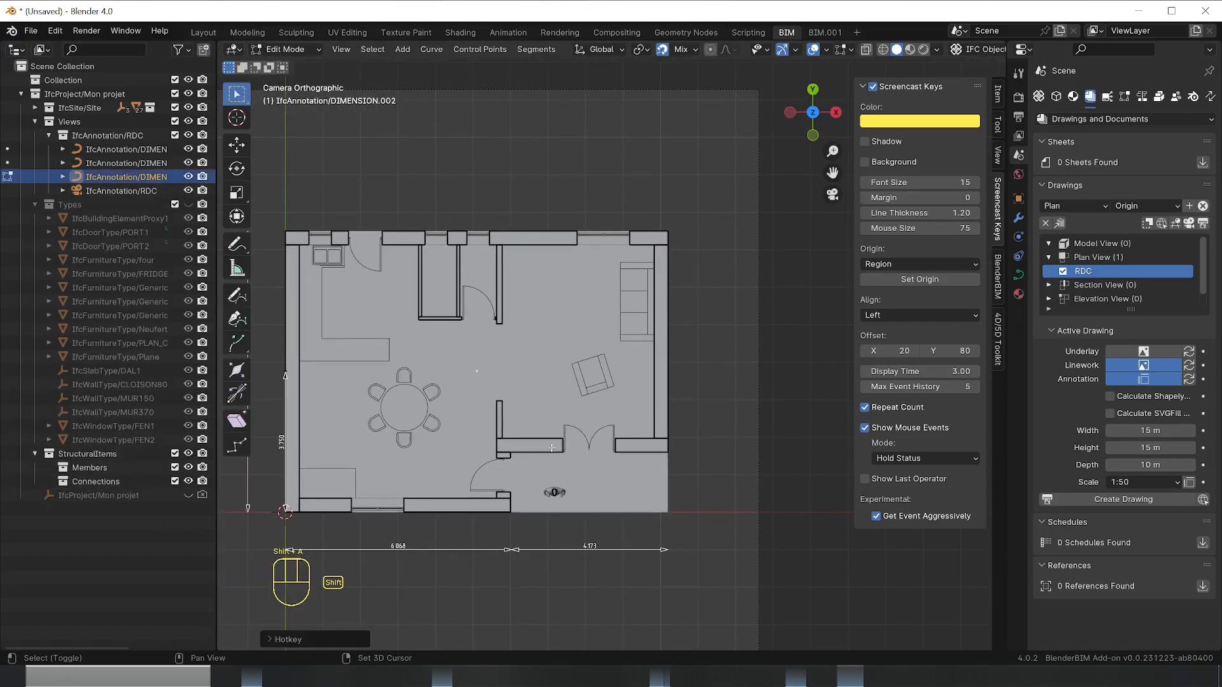
key(g)
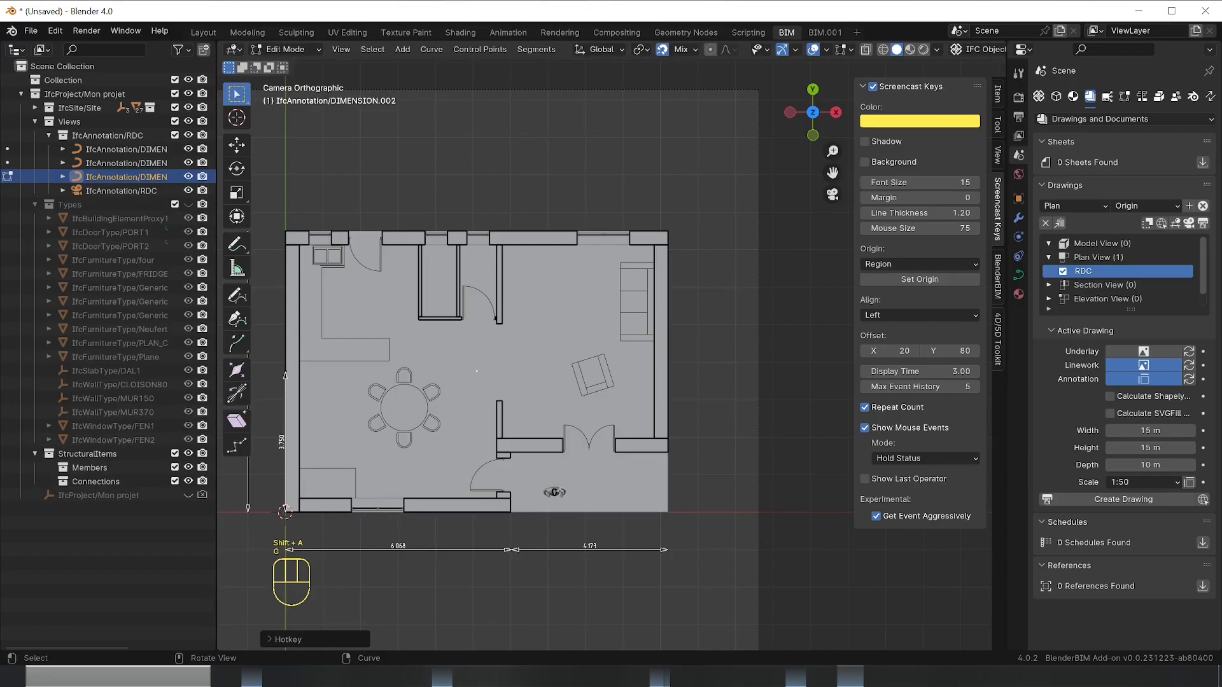
key(Escape)
key(g)
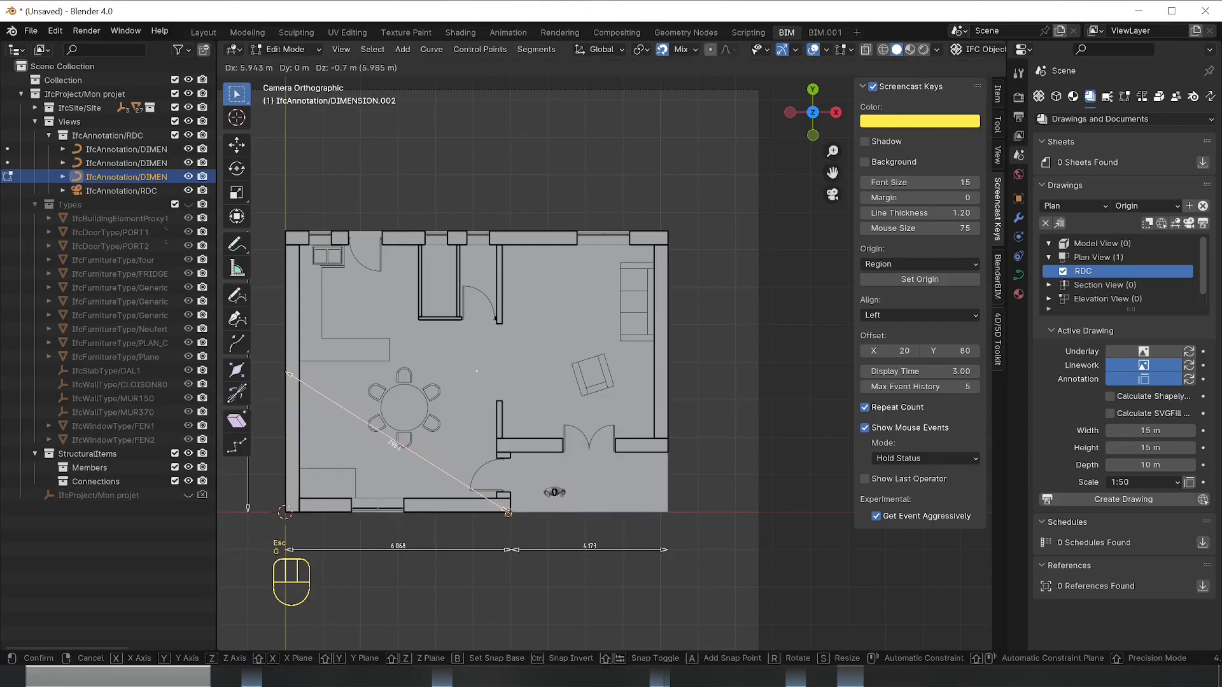
click(520, 511)
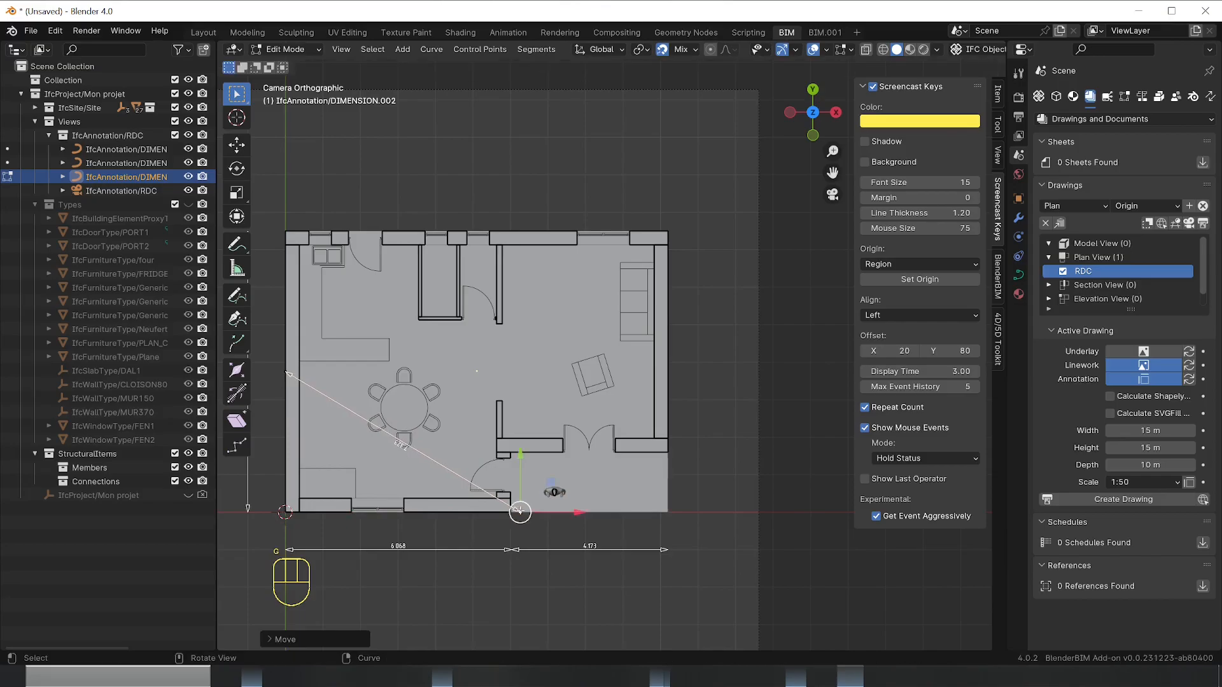
click(287, 374)
key(g)
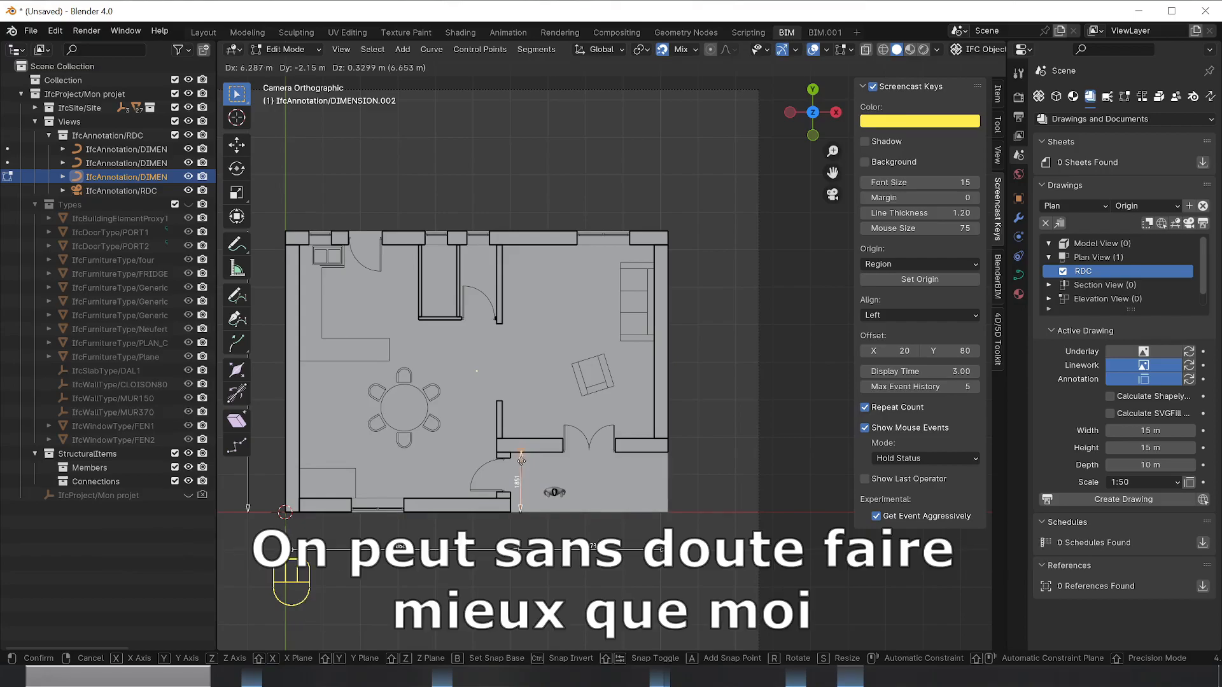
key(x)
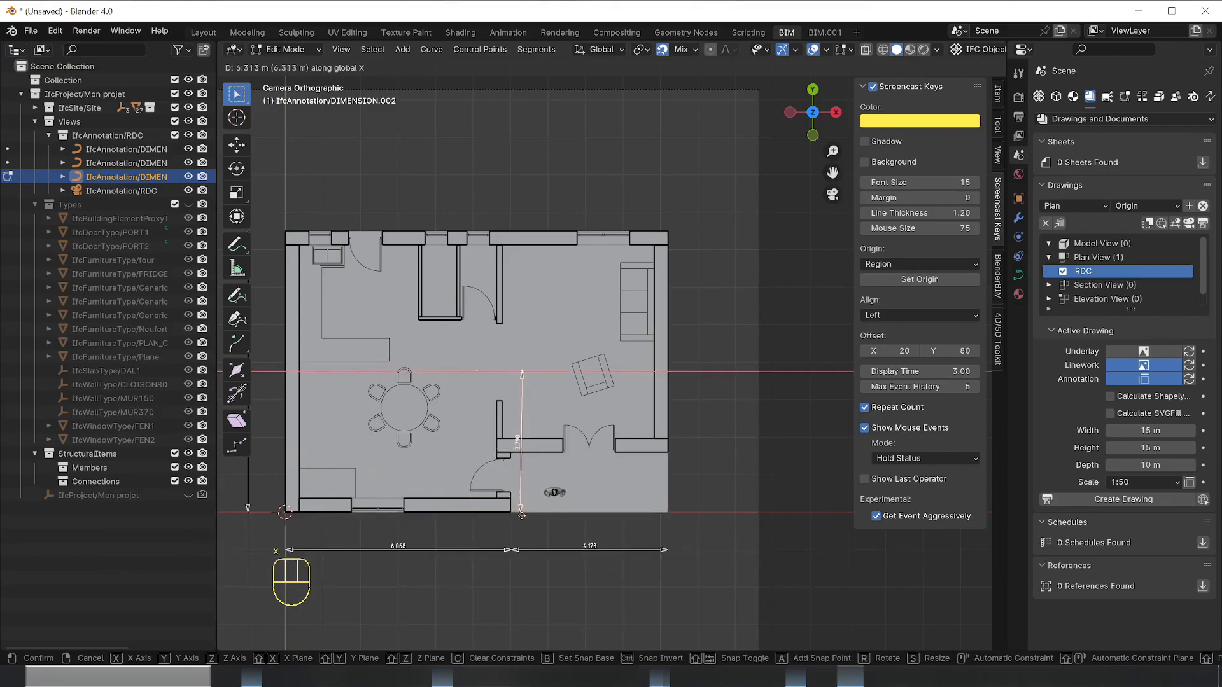
key(Escape)
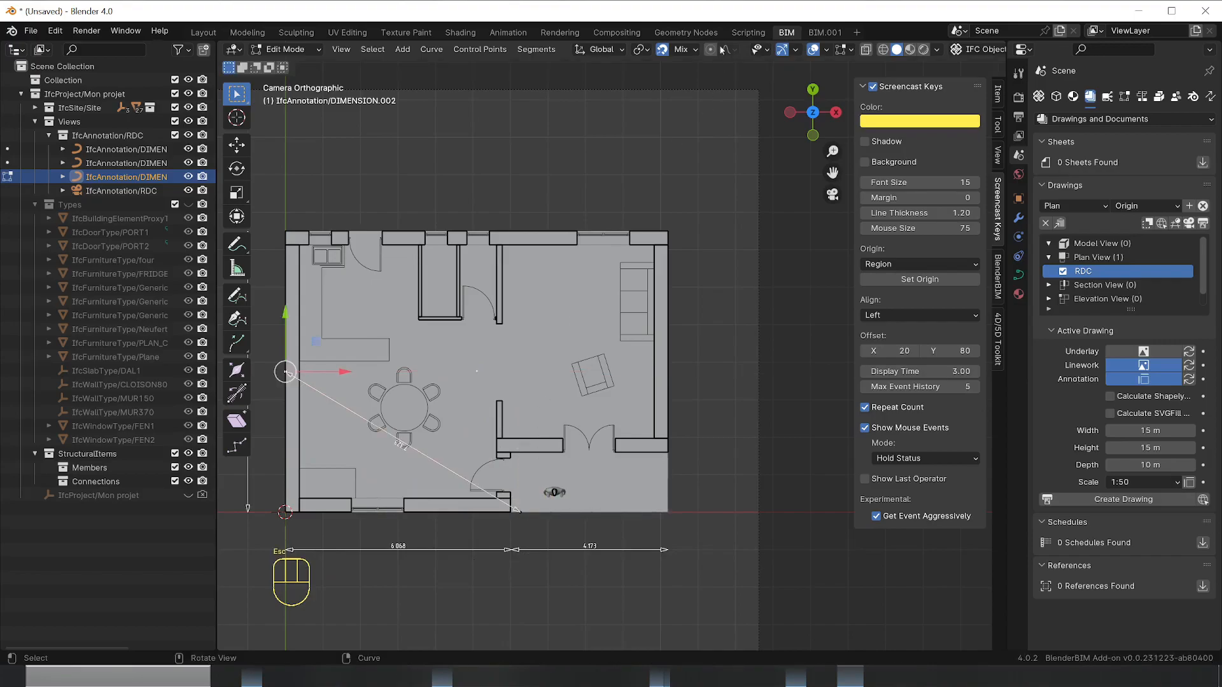
Set snapping to Vertex only
click(683, 50)
click(640, 123)
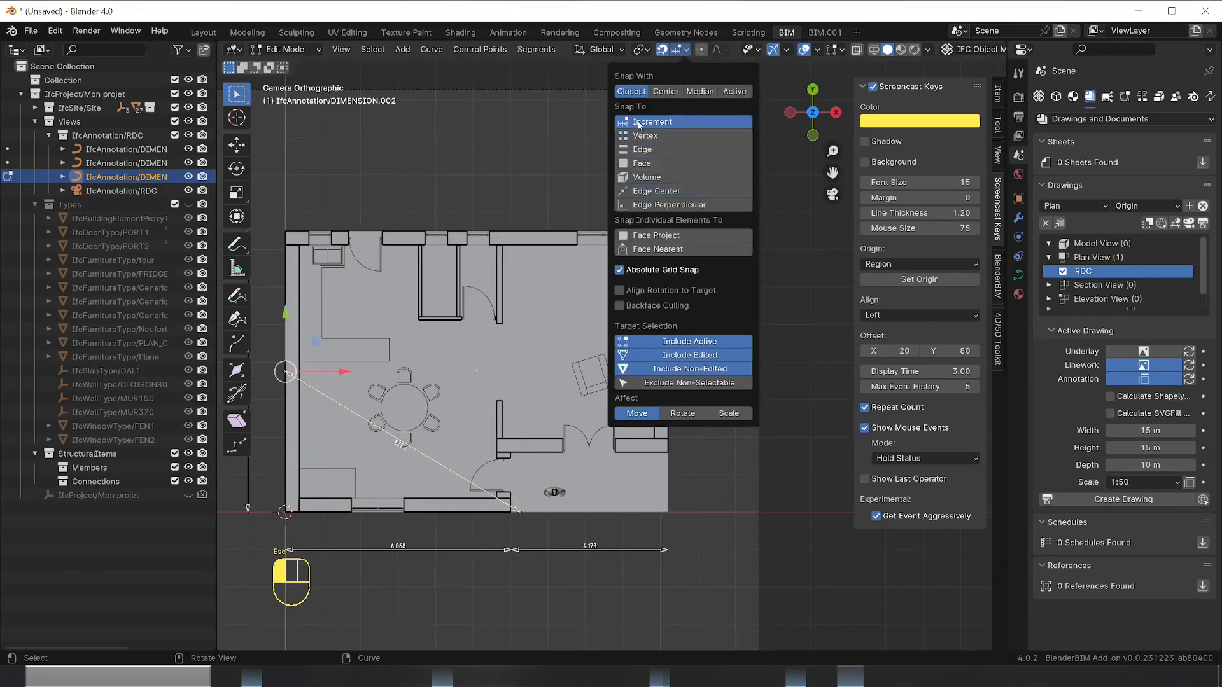
click(639, 137)
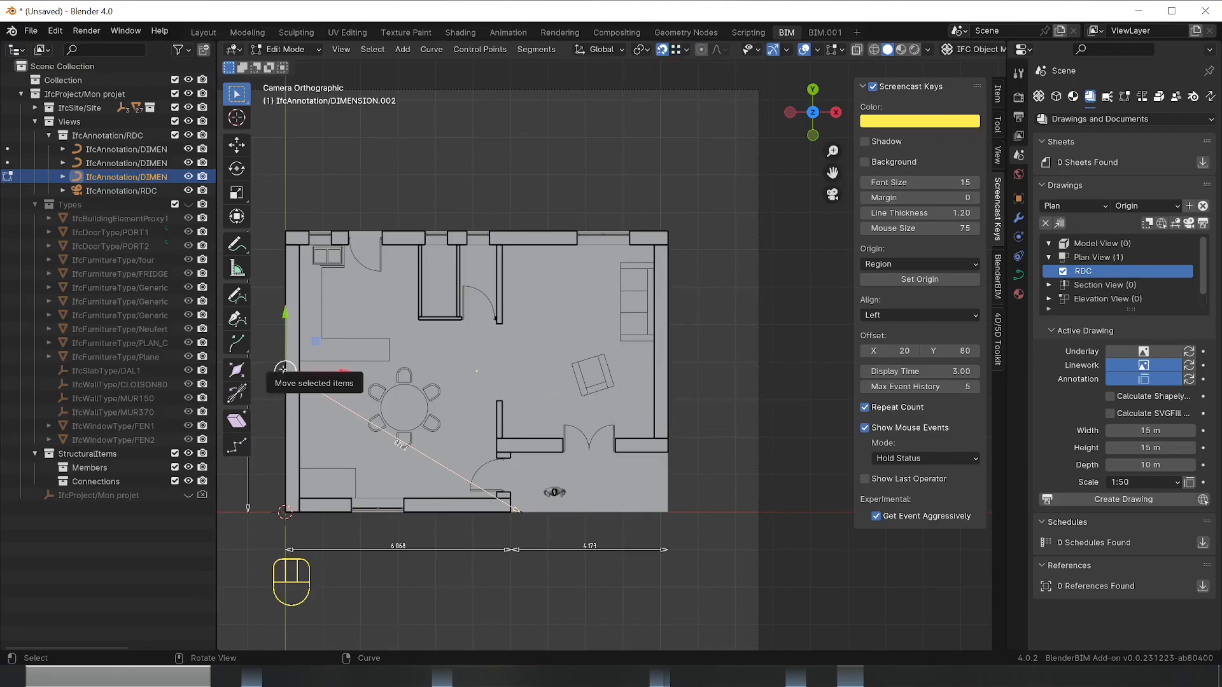
Align the dimension's upper end above its lower end along X, and move it along Y to the double-door wall's outer face
key(g)
key(x)
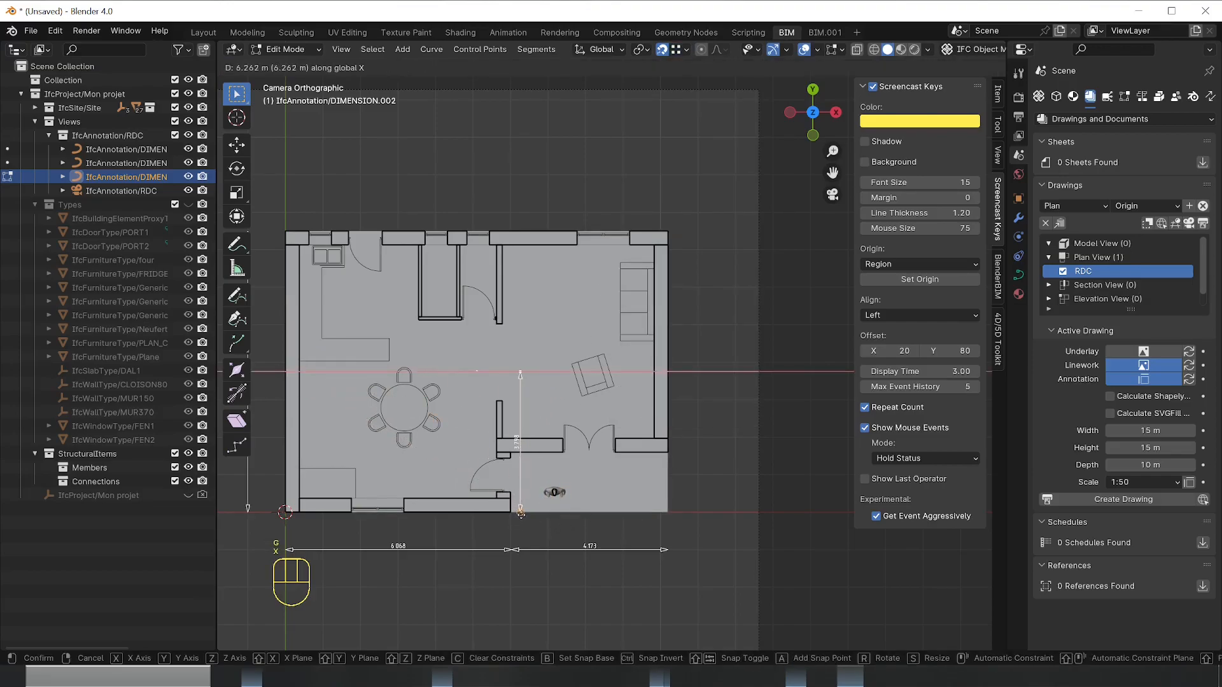
click(521, 522)
key(g)
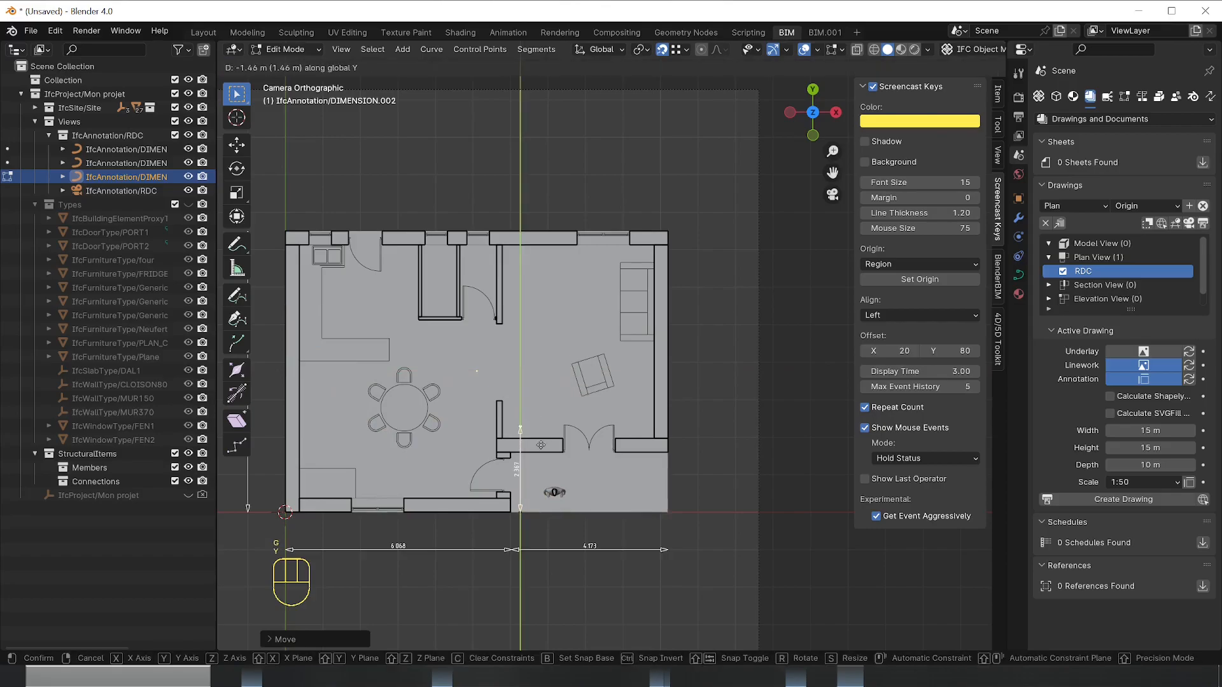
key(y)
click(565, 453)
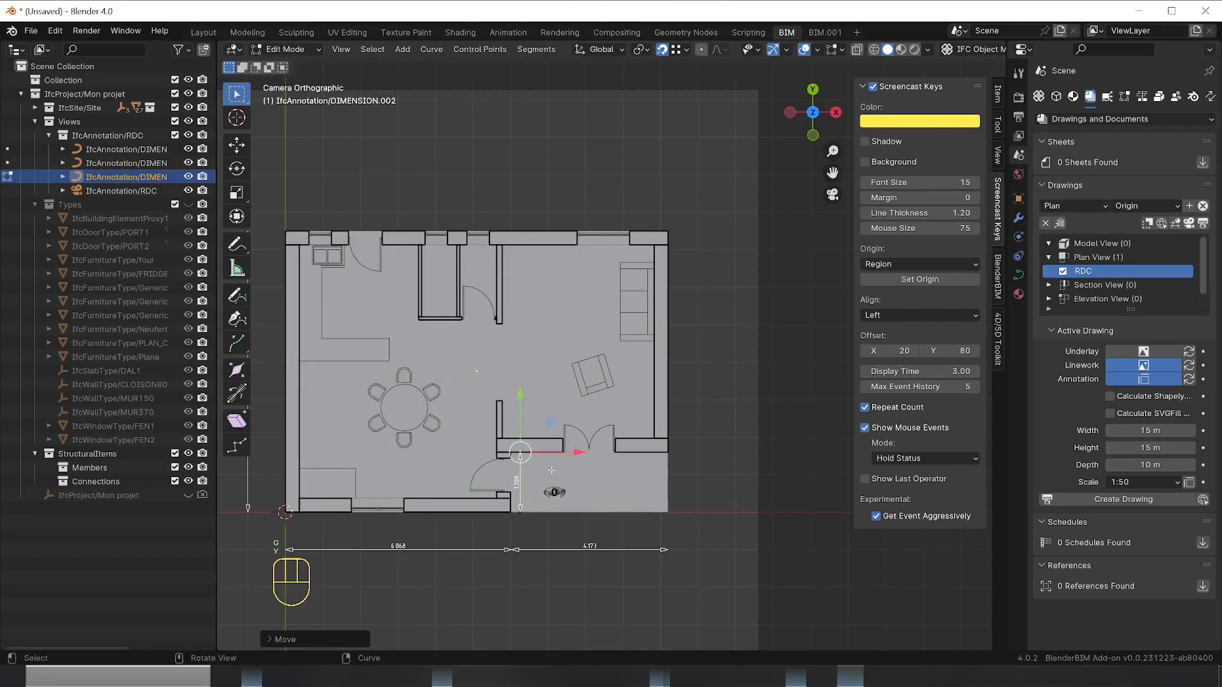
Extrude two vertical dimension segments along Y, across the double-door wall's thickness and up to the upper wall's inner face
key(e)
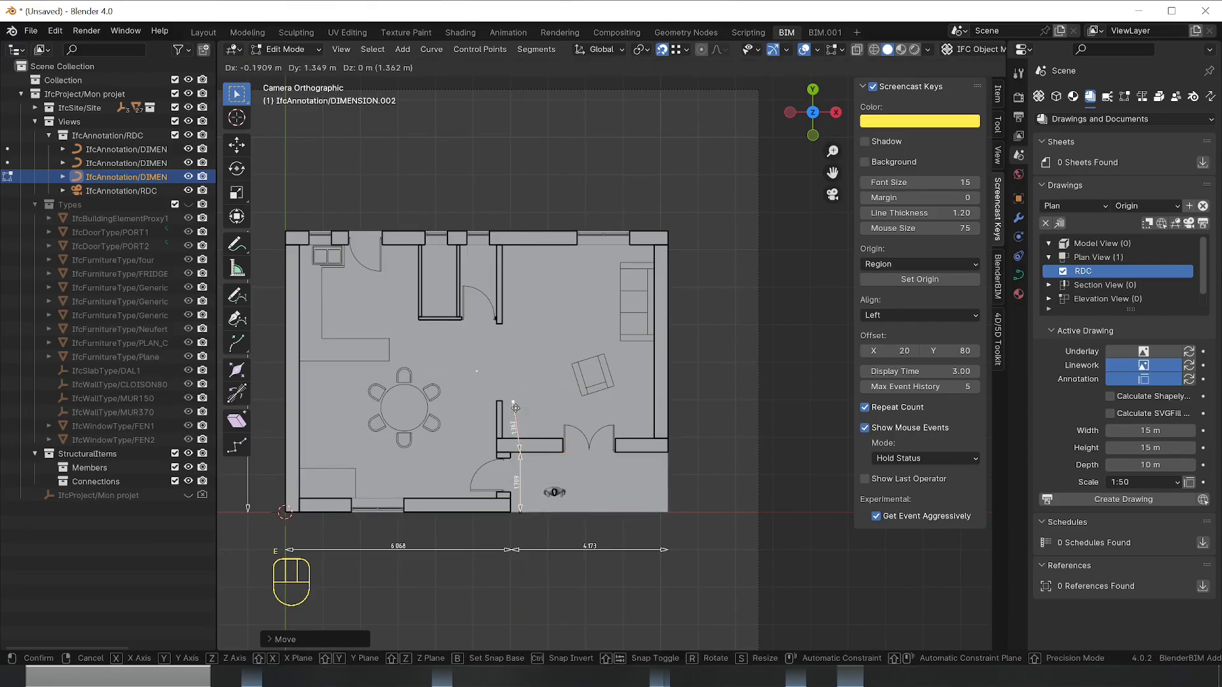
key(y)
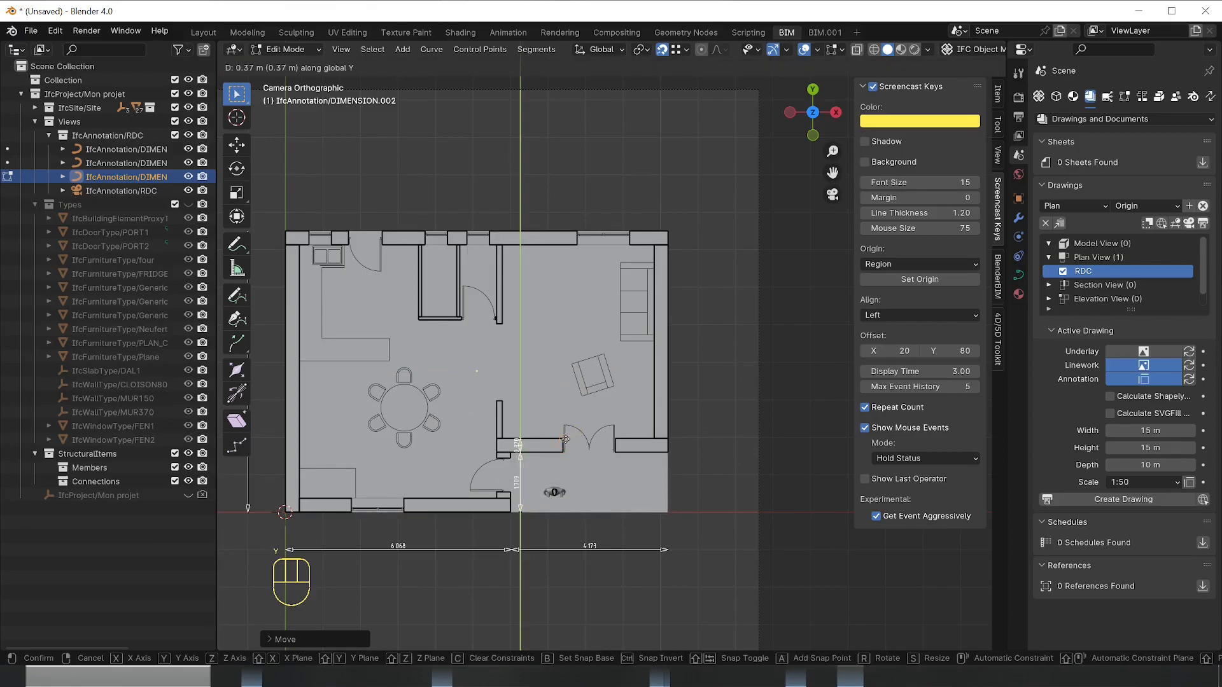
click(538, 437)
key(e)
key(y)
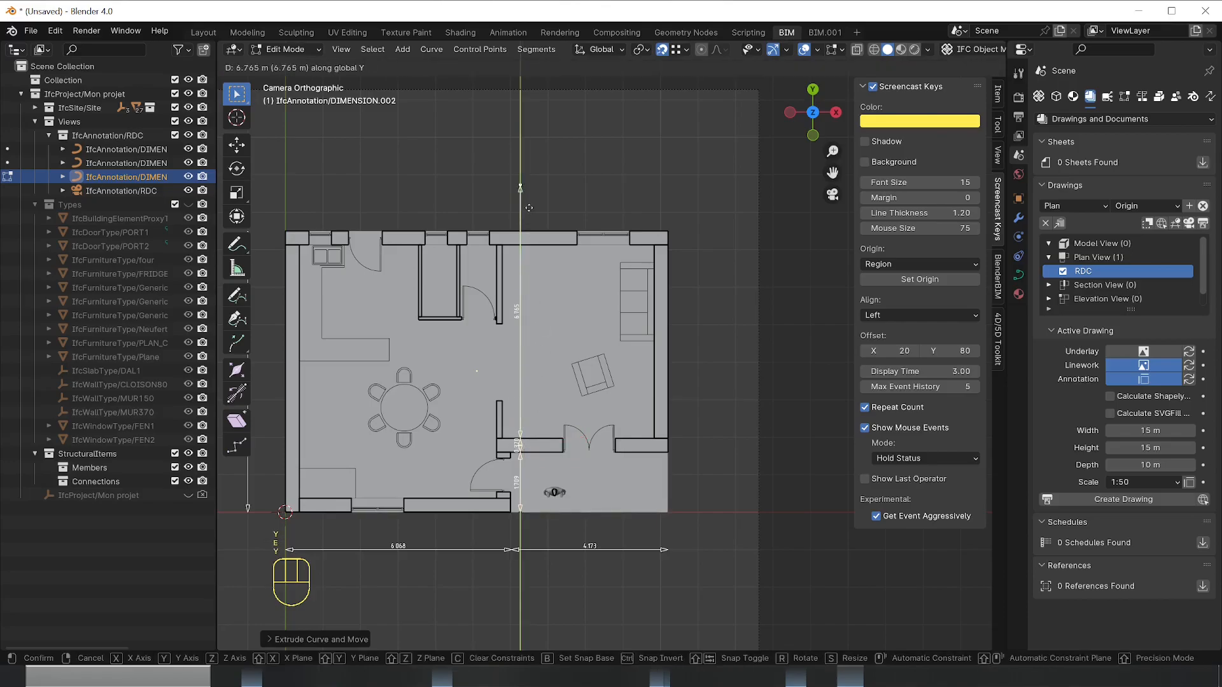
click(655, 246)
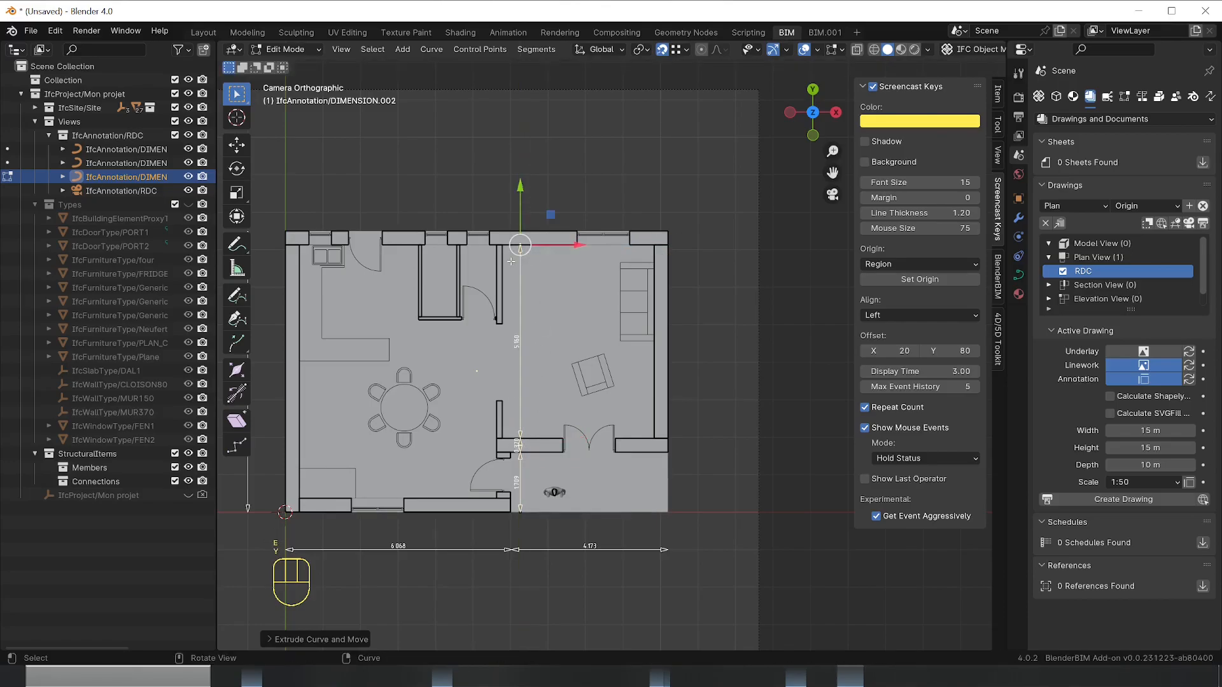
Extrude a last dimension segment along Y across the upper wall's thickness, save the edited annotation and deselect it
key(e)
key(y)
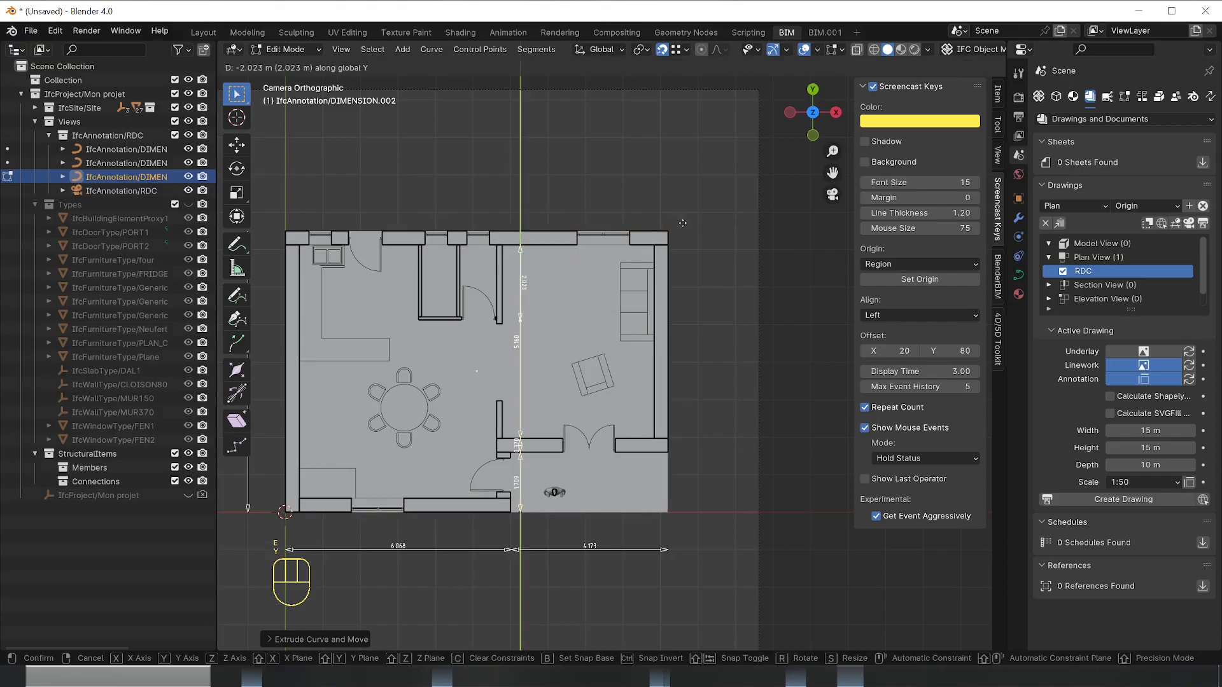
click(539, 329)
key(Tab)
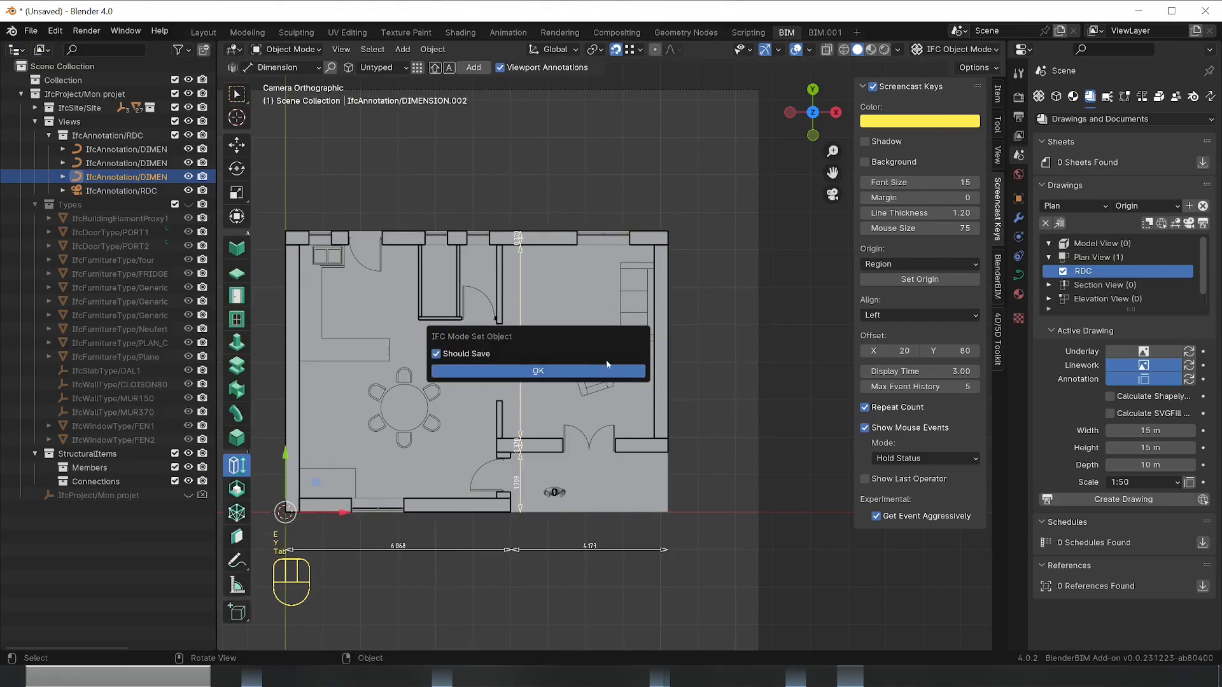
click(596, 369)
click(737, 490)
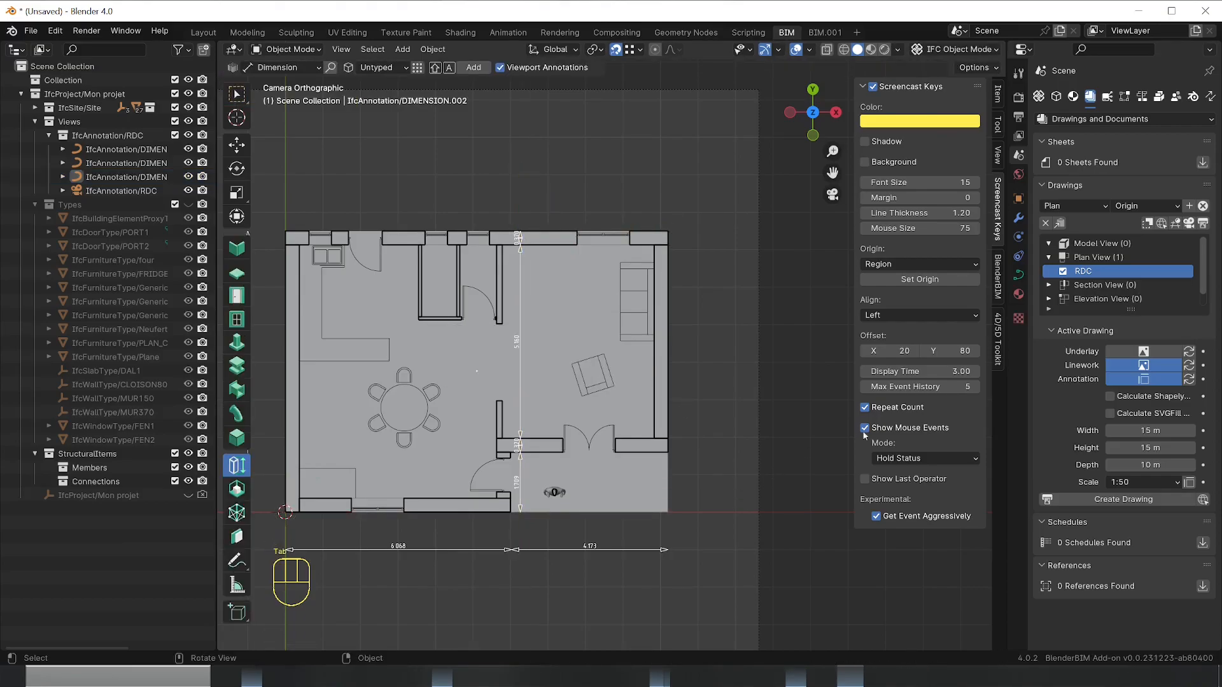
Regenerate the RDC drawing with the interior dimension chain, inspect the SVG in Inkscape and close it
click(1144, 502)
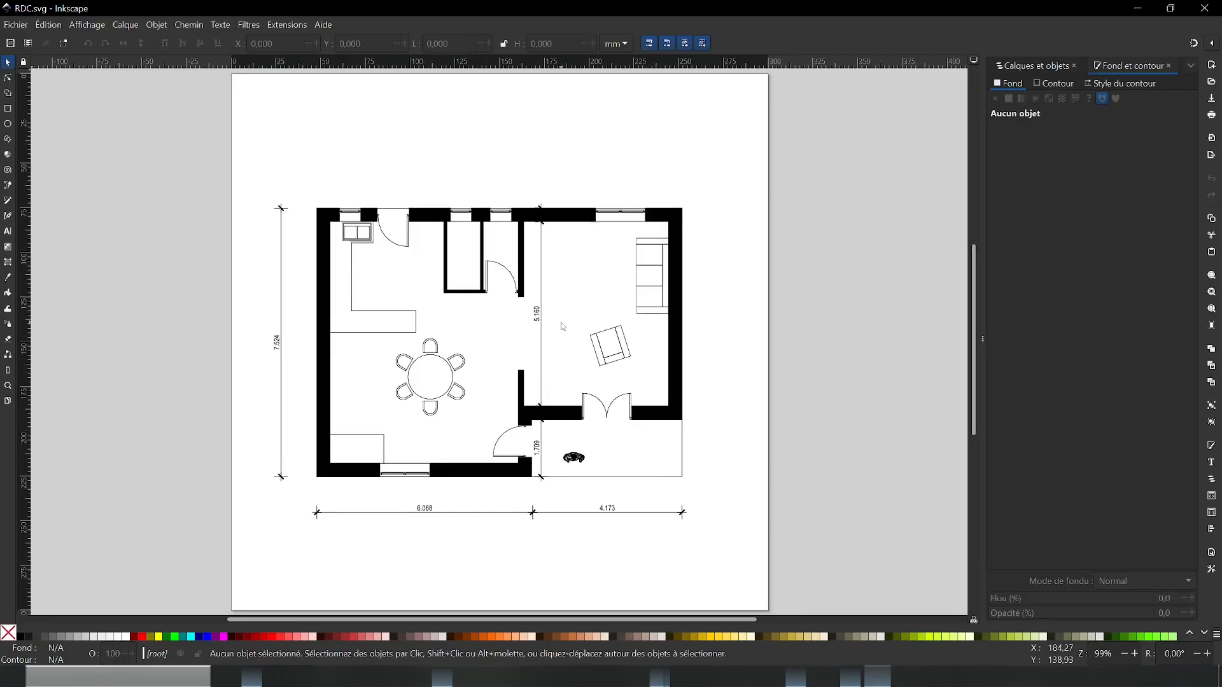
click(1204, 8)
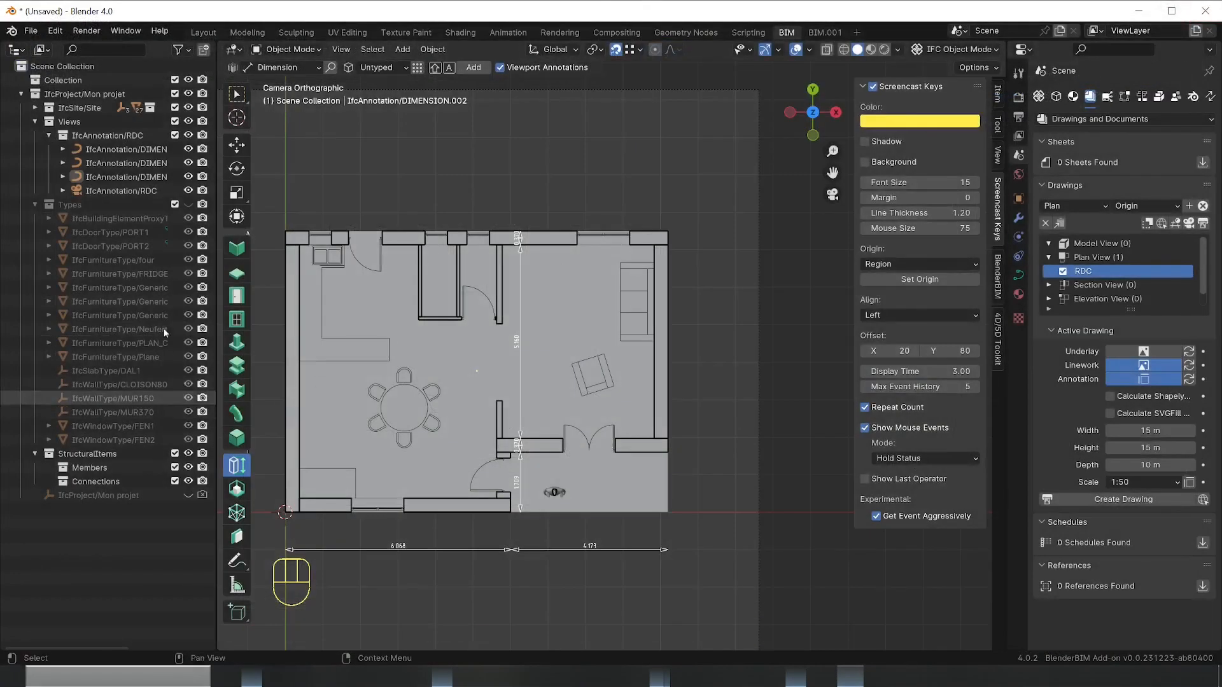
Add a Text annotation and move it about 7.7 m along X and 5.4 m along Y, into the room with the sofa
click(296, 66)
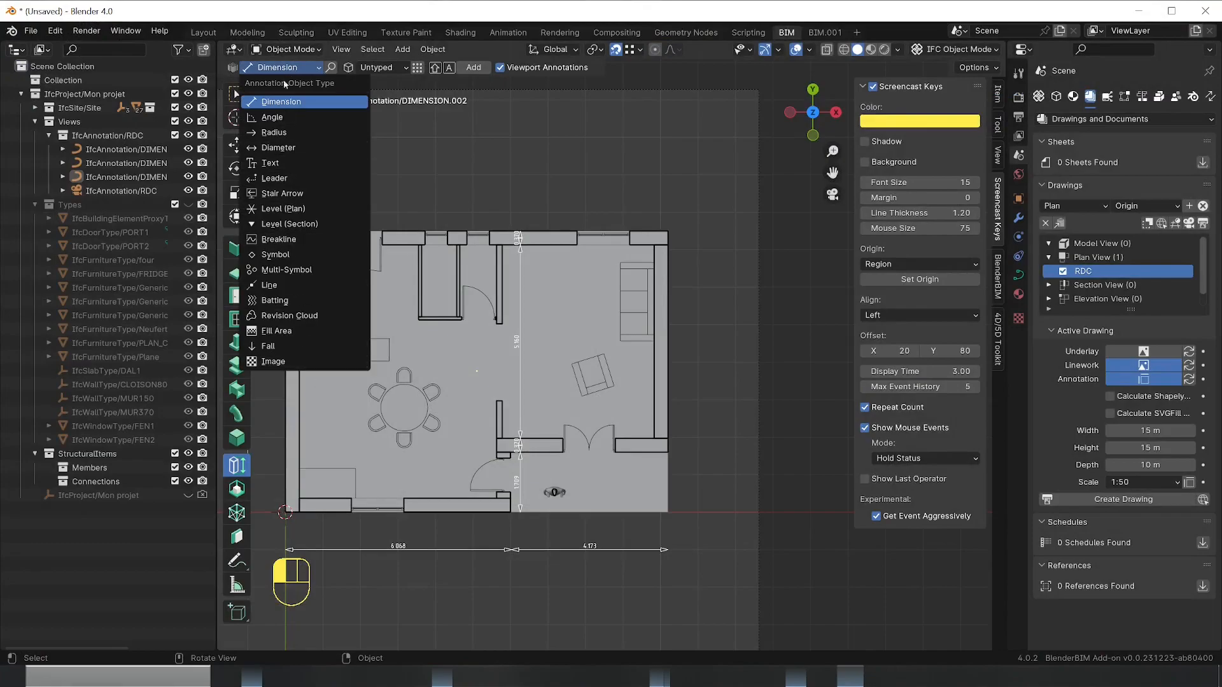
click(271, 163)
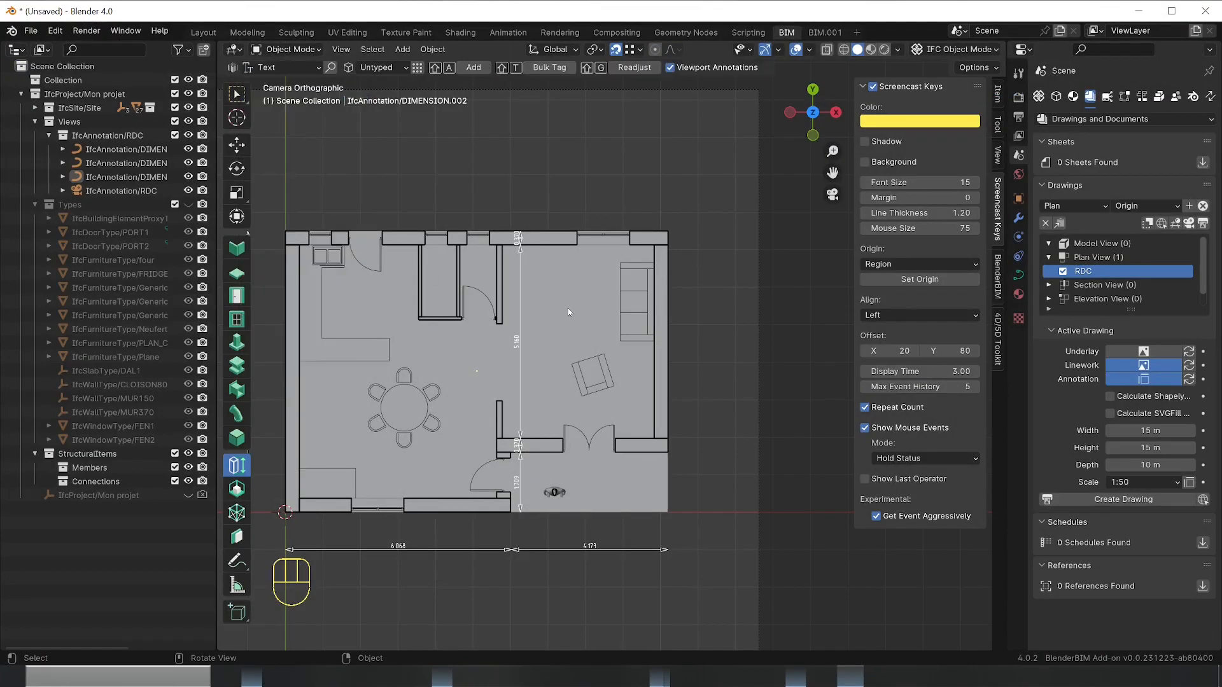
click(472, 67)
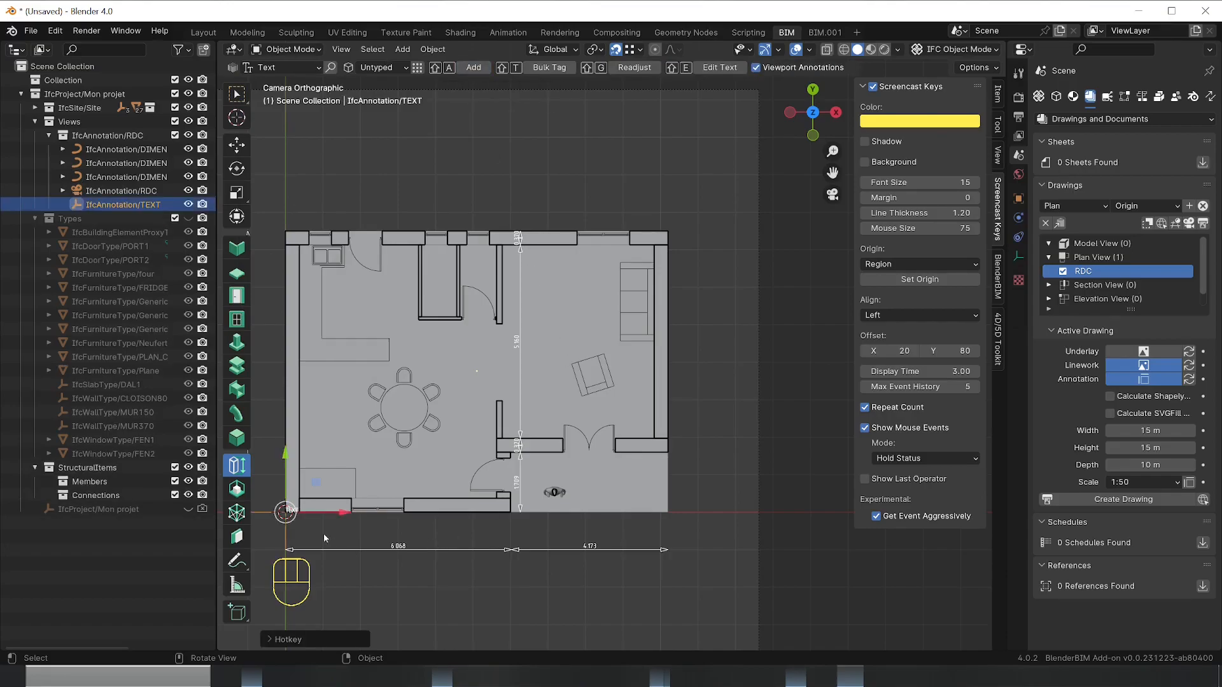
key(g)
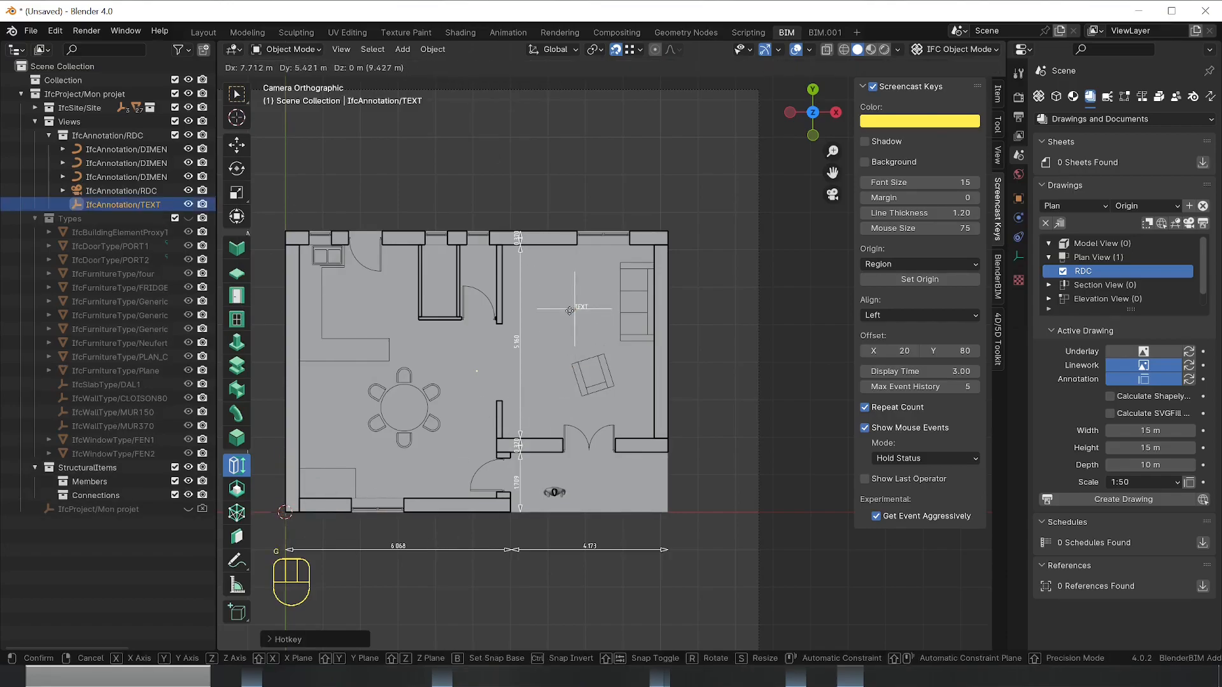
click(570, 310)
scroll(546, 290, up, 2)
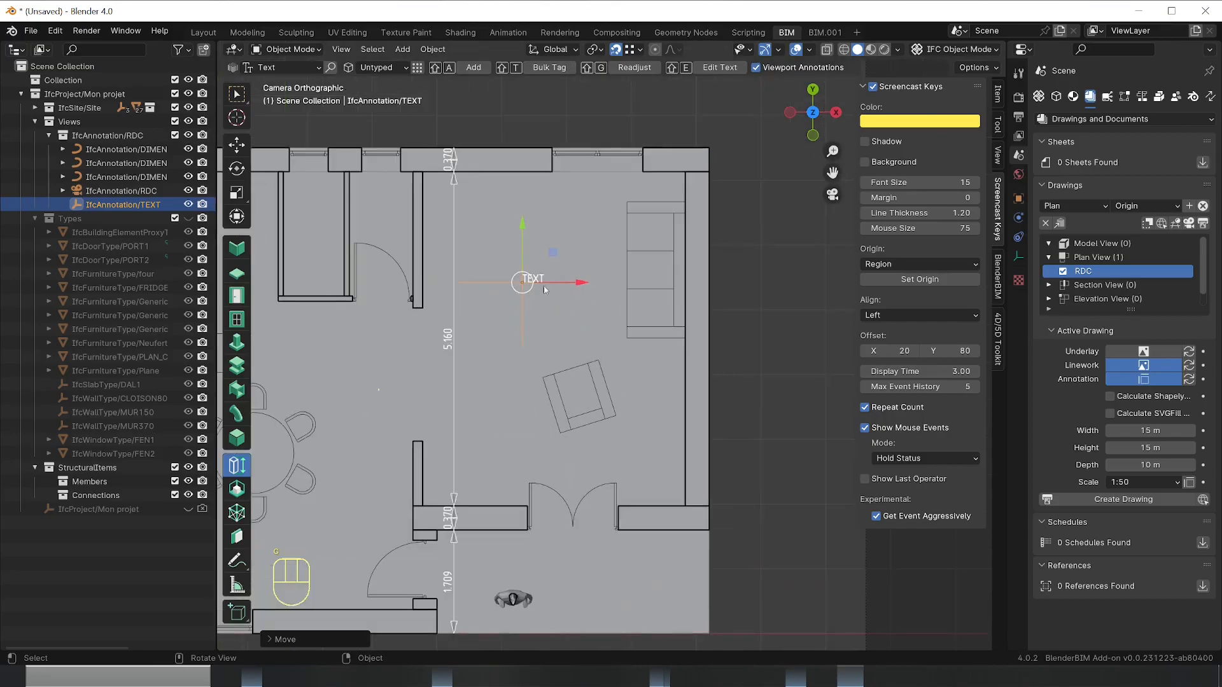
key(Tab)
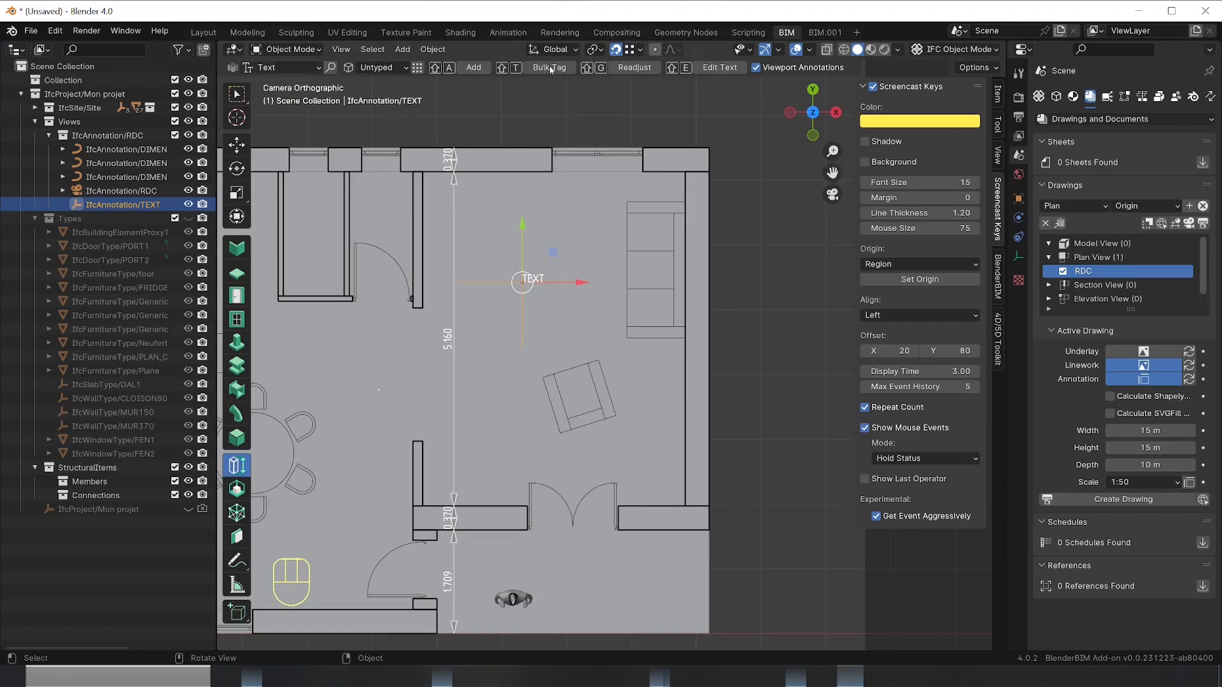
Change the text annotation in the sofa room to read "Salon", confirm the edit and deselect it
click(719, 66)
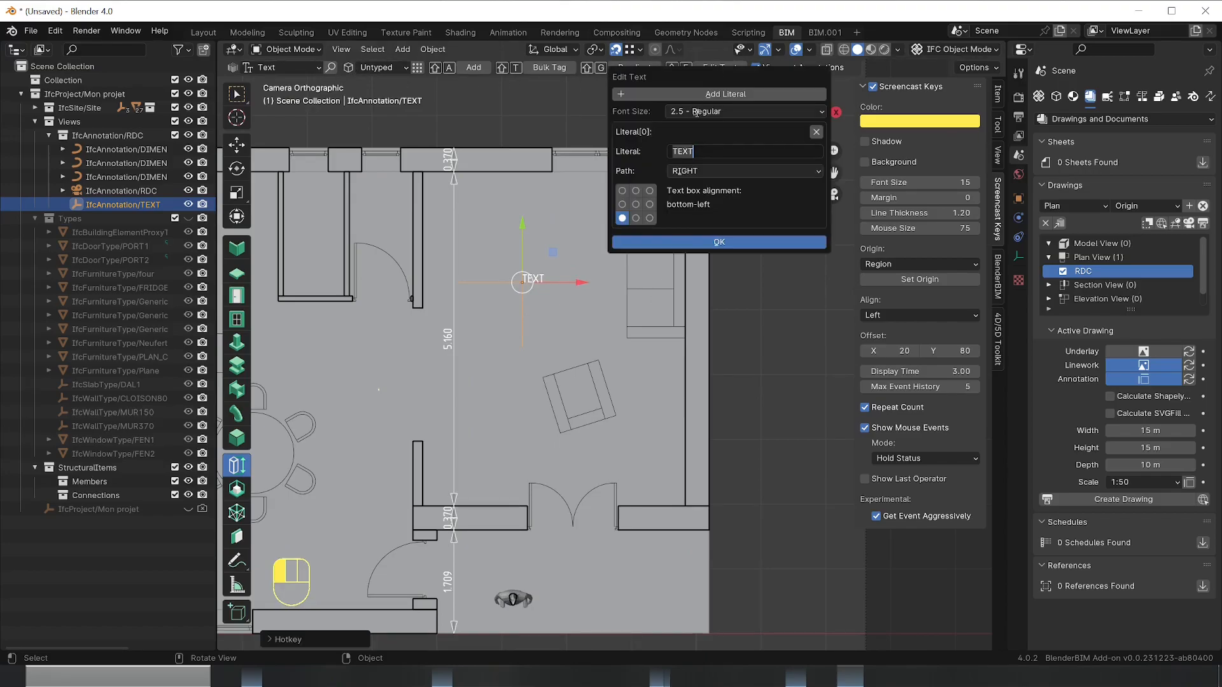
drag(702, 154, 667, 157)
text(salon)
click(754, 227)
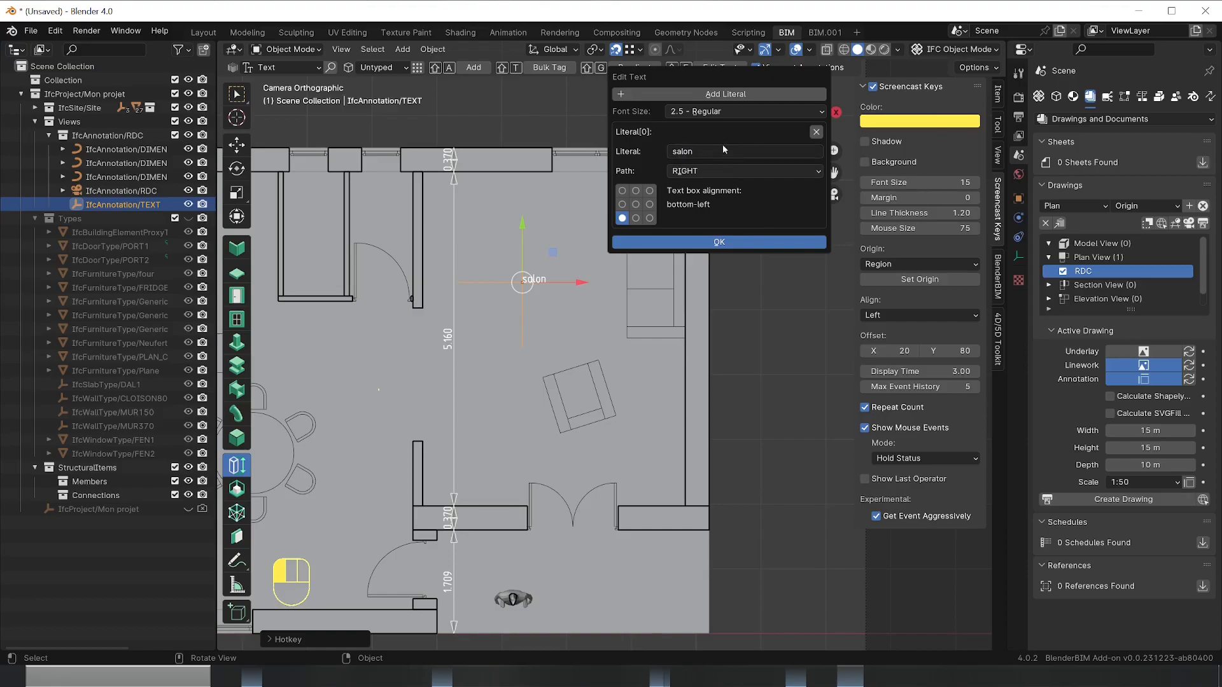
click(701, 152)
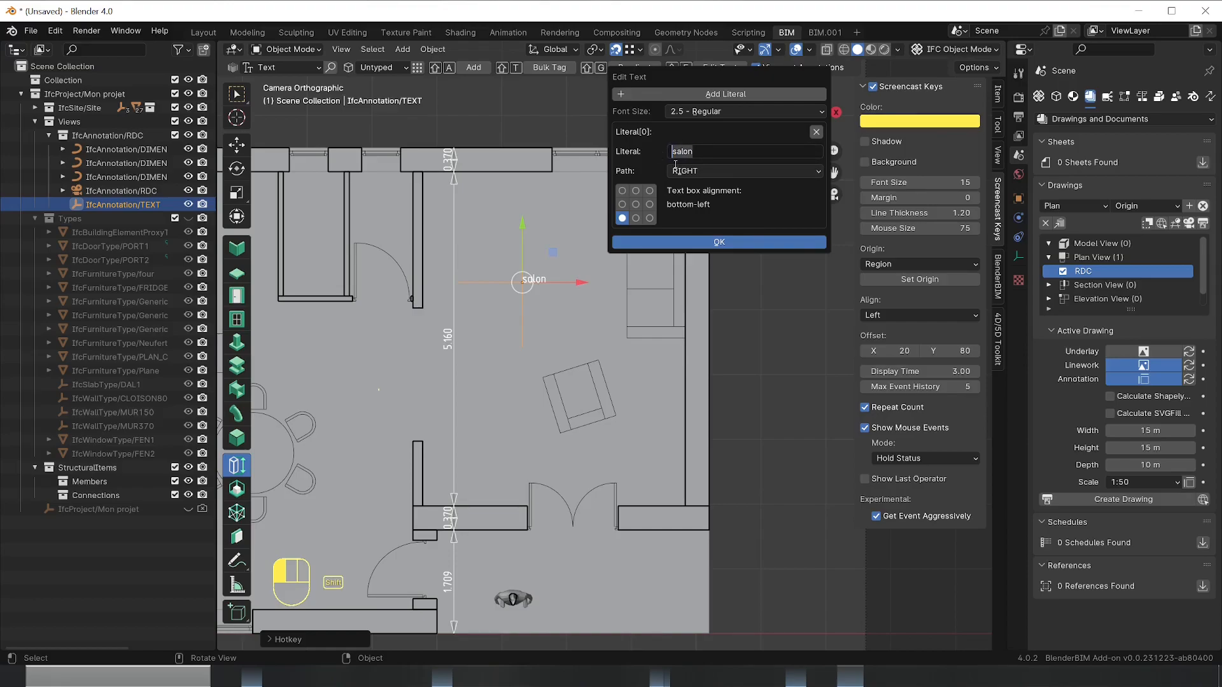
text(Salon)
key(Return)
click(747, 242)
click(780, 332)
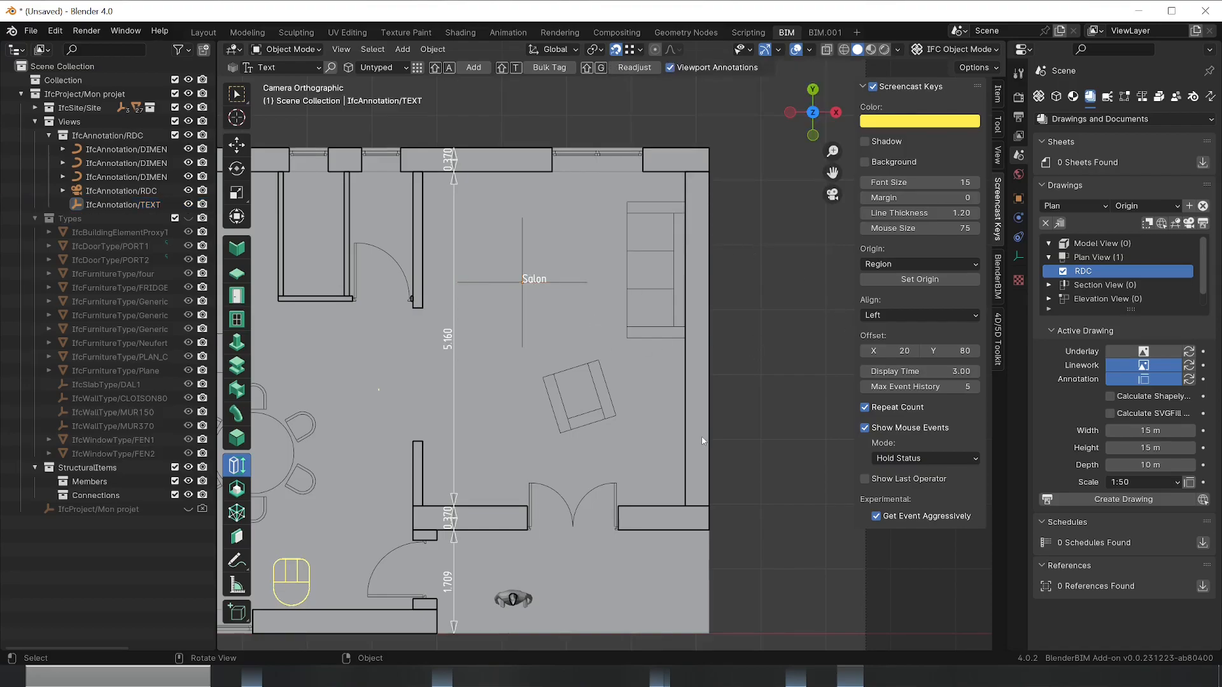
scroll(700, 436, down, 4)
click(559, 308)
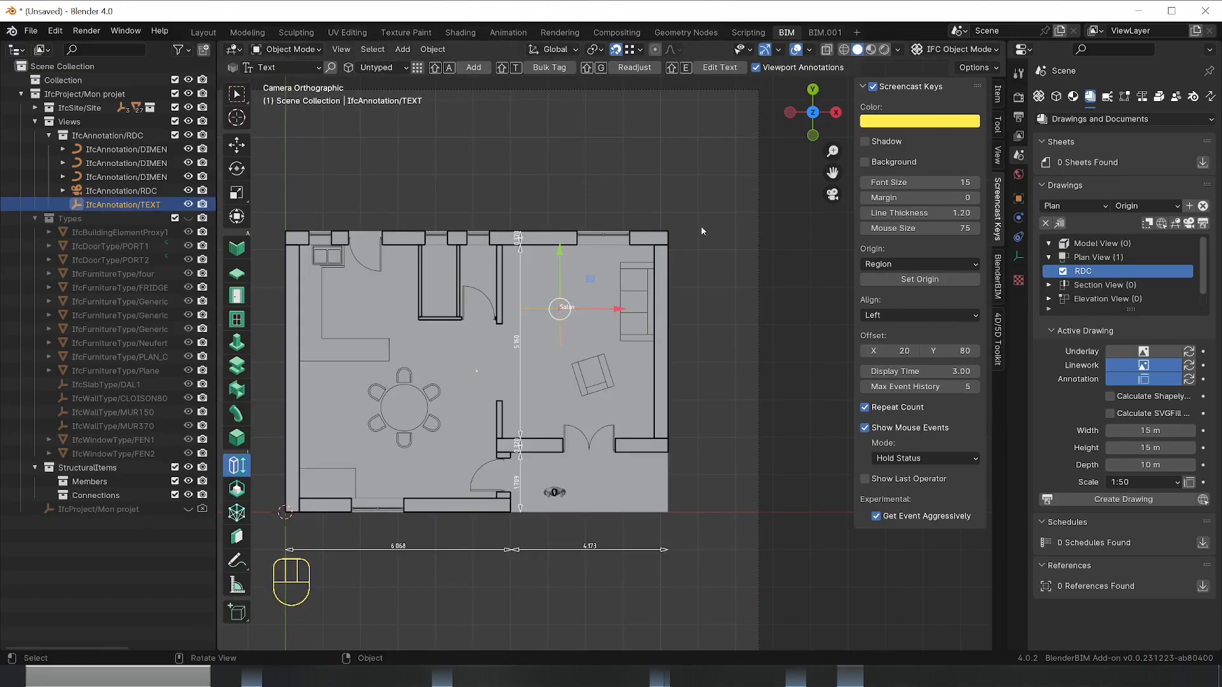
click(722, 256)
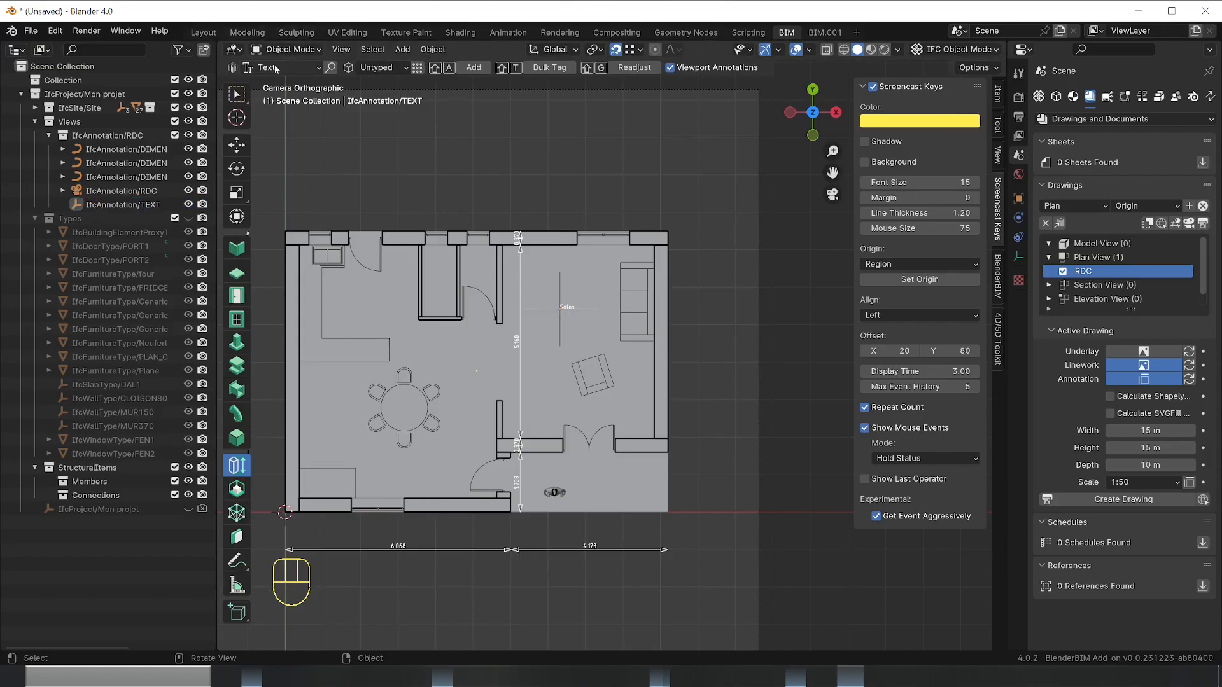
click(474, 67)
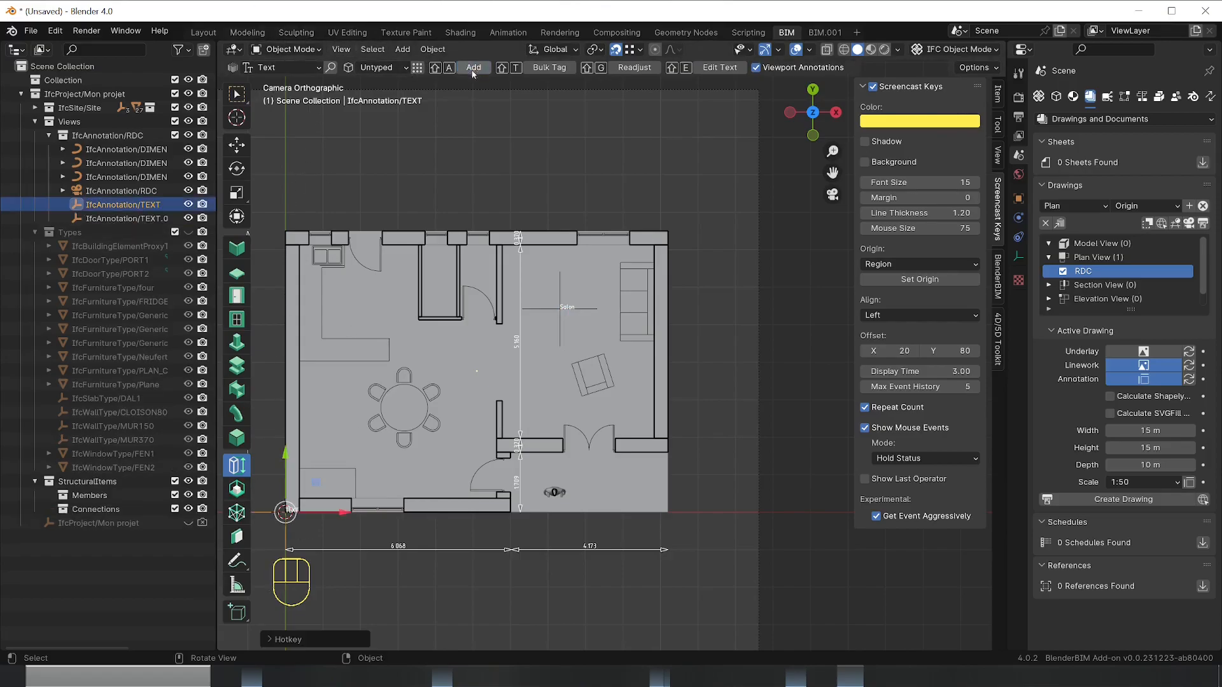
key(ctrl+z)
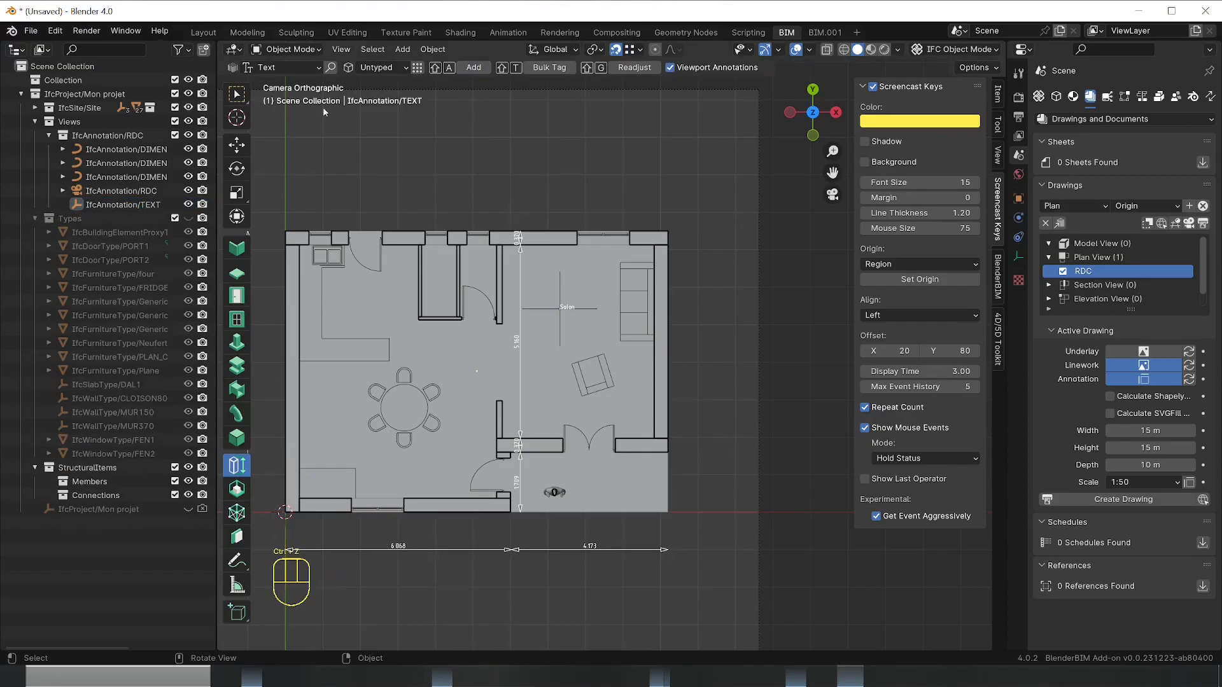
Add a Leader annotation and move its arrow point from the origin to the upper wall's outer corner beside the door opening
click(286, 67)
click(299, 180)
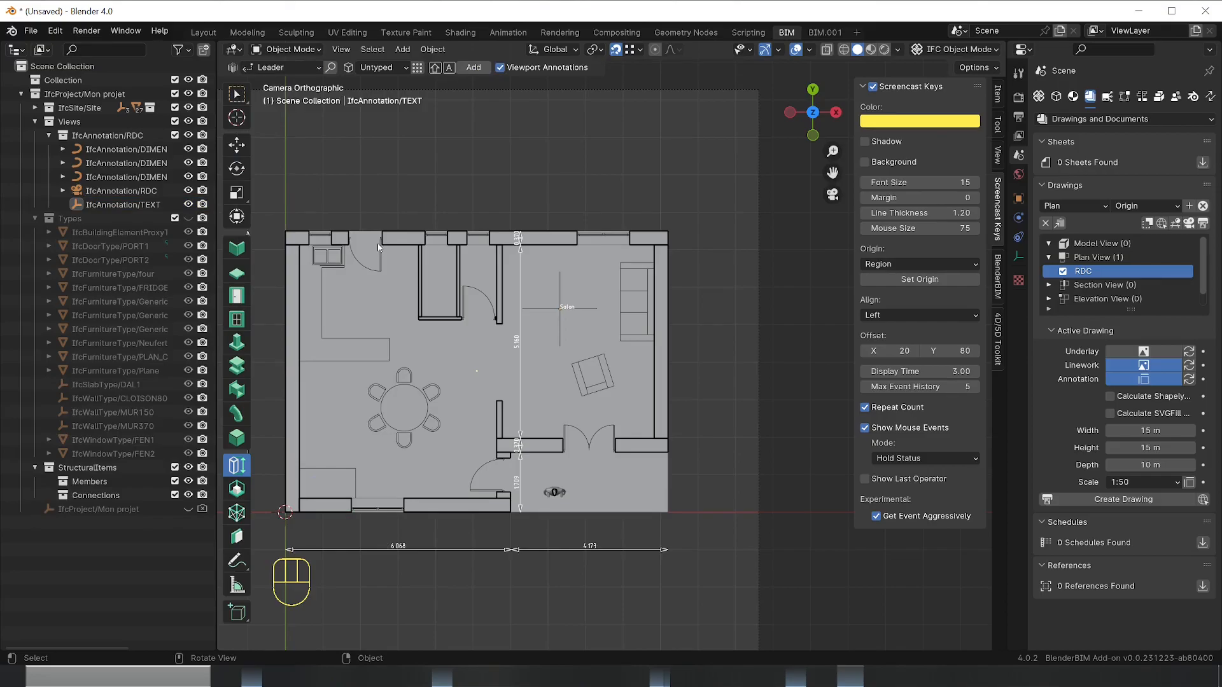
key(shift+a)
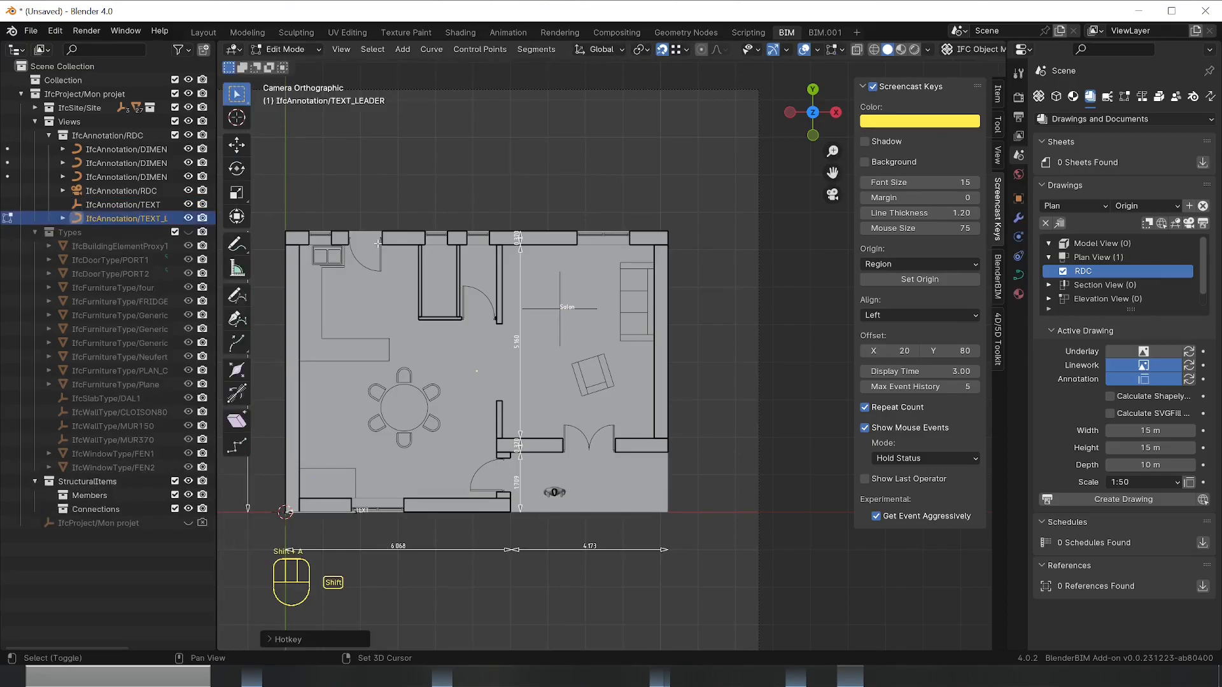
click(286, 512)
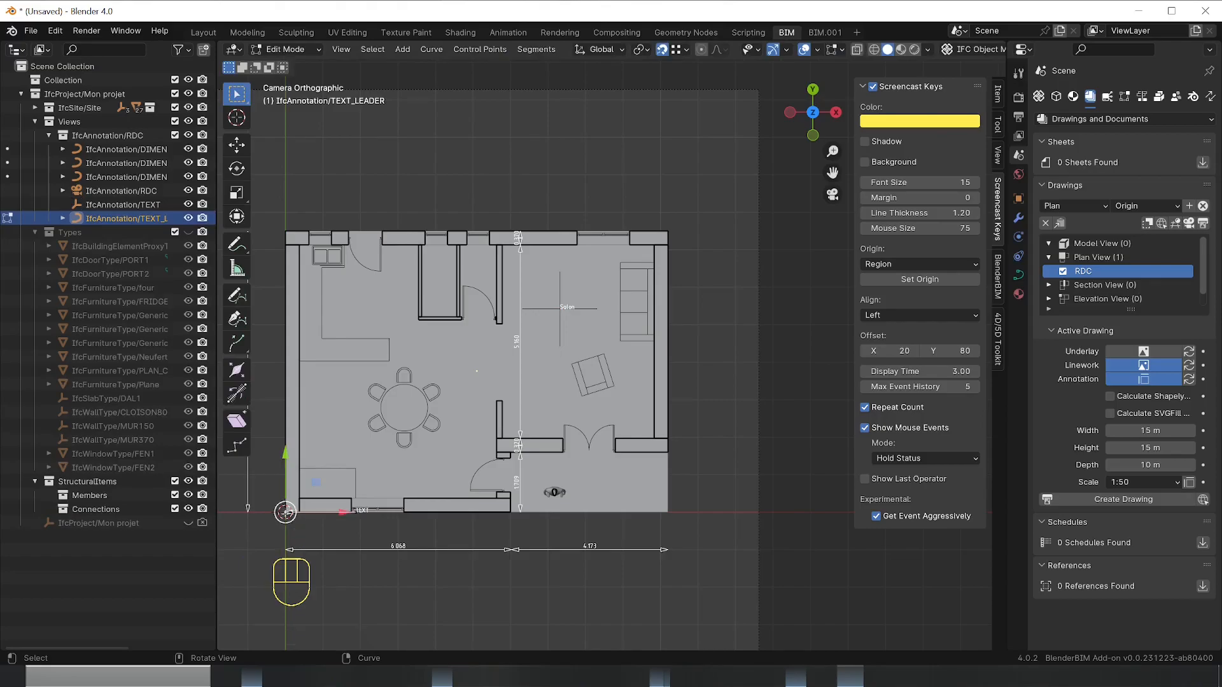
key(g)
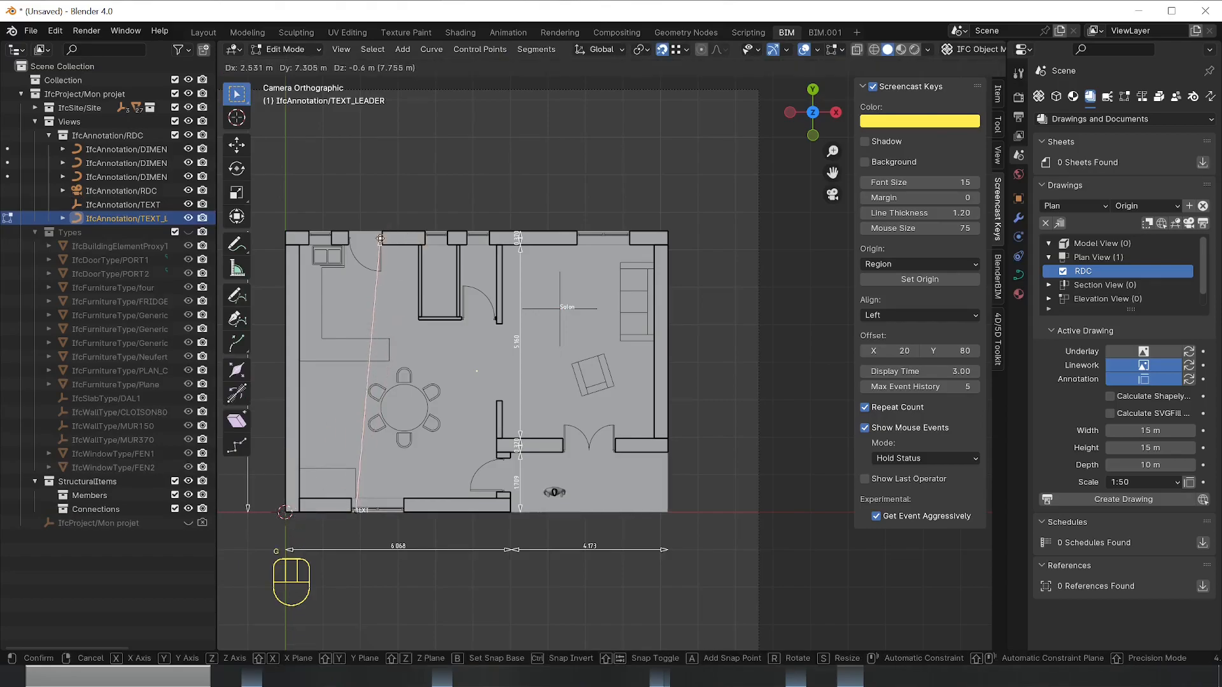
click(382, 232)
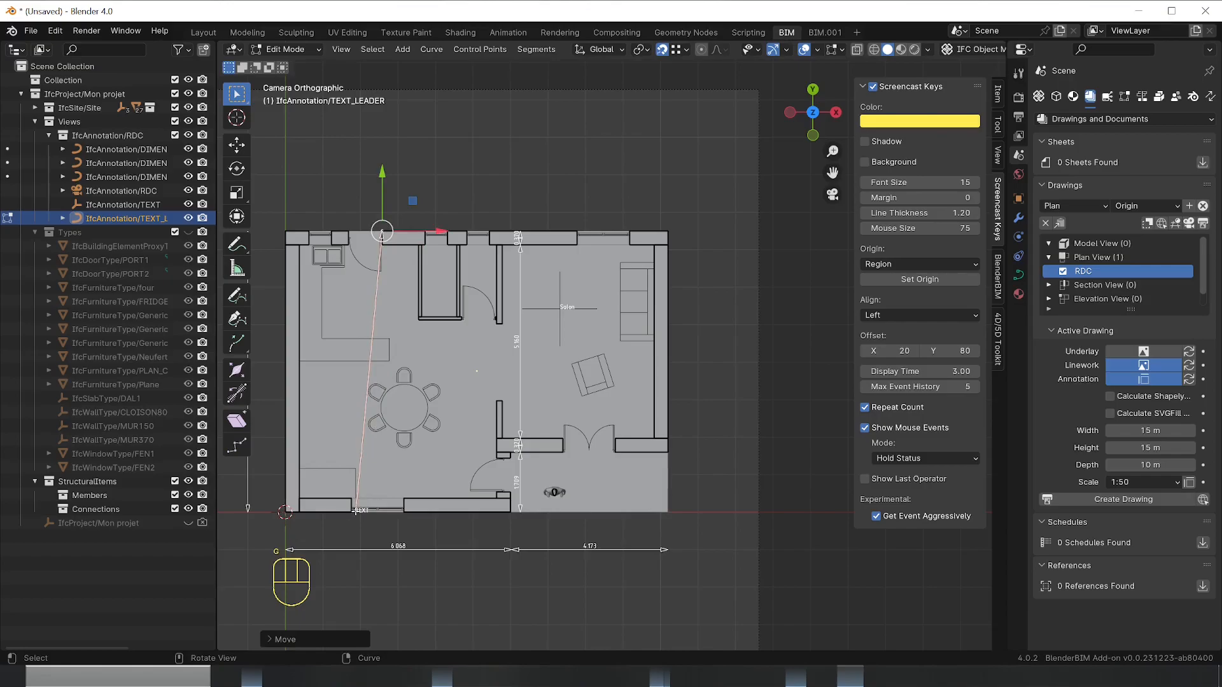
Move the leader's text end just above the upper wall, extrude a short horizontal segment from it along X, and finish editing
click(355, 509)
key(g)
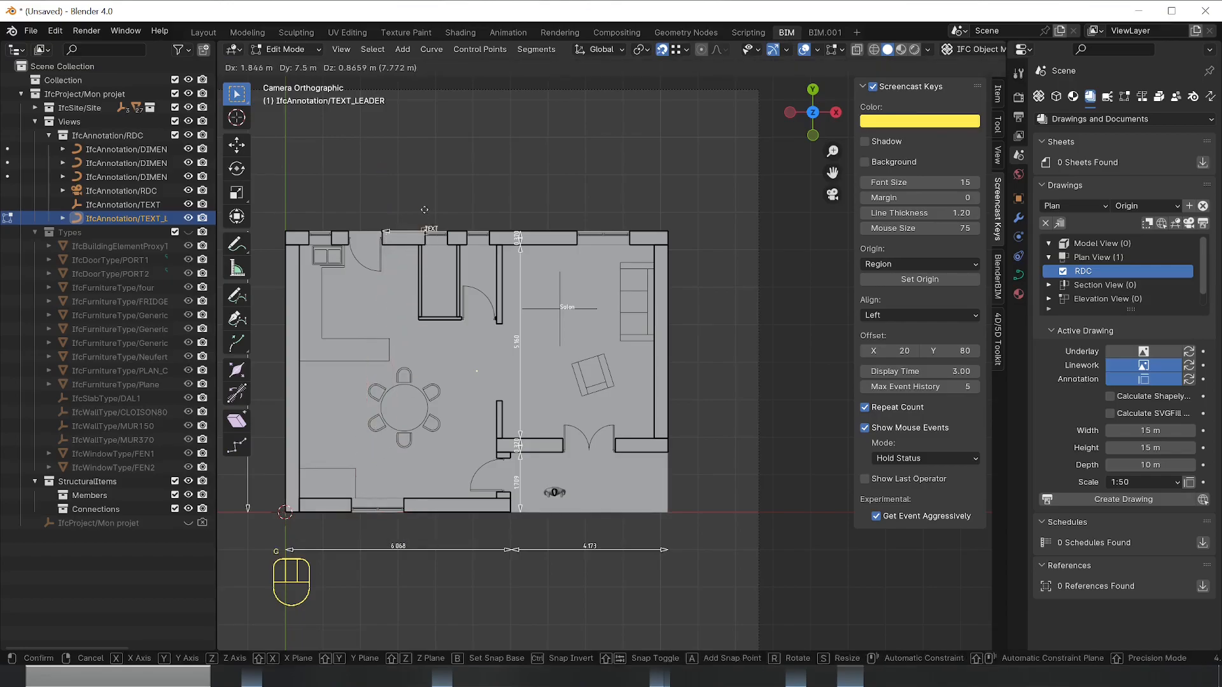
click(394, 200)
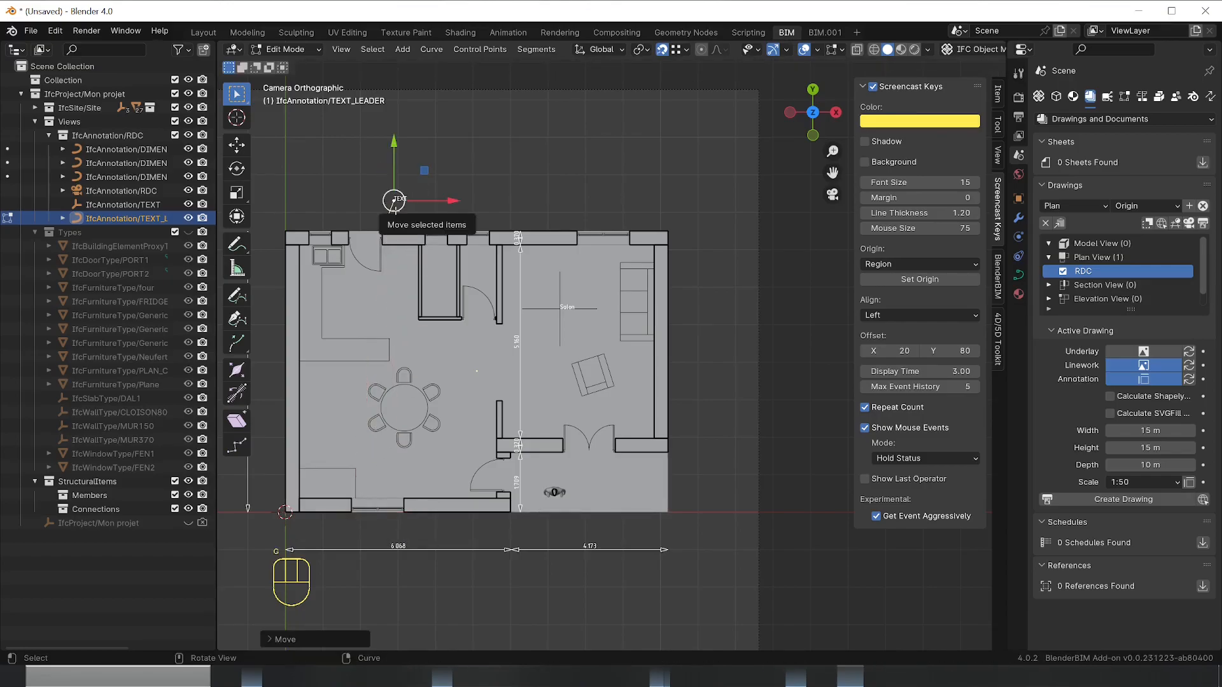
key(g)
key(x)
click(411, 200)
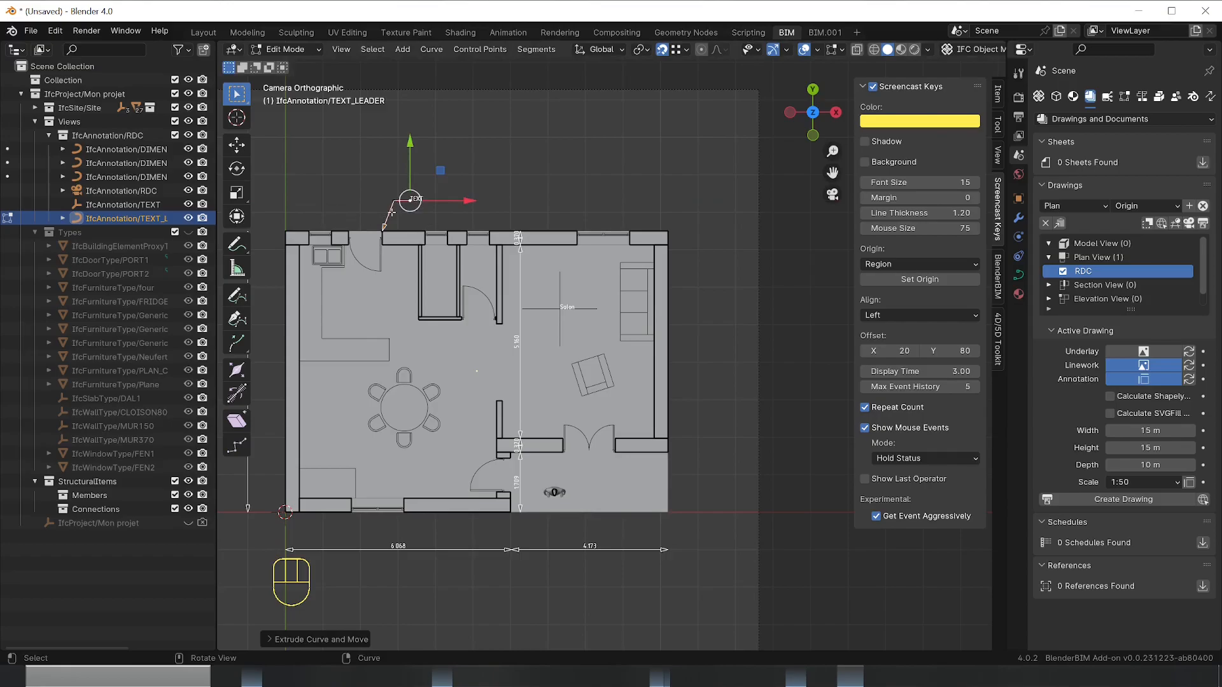
key(Tab)
click(385, 253)
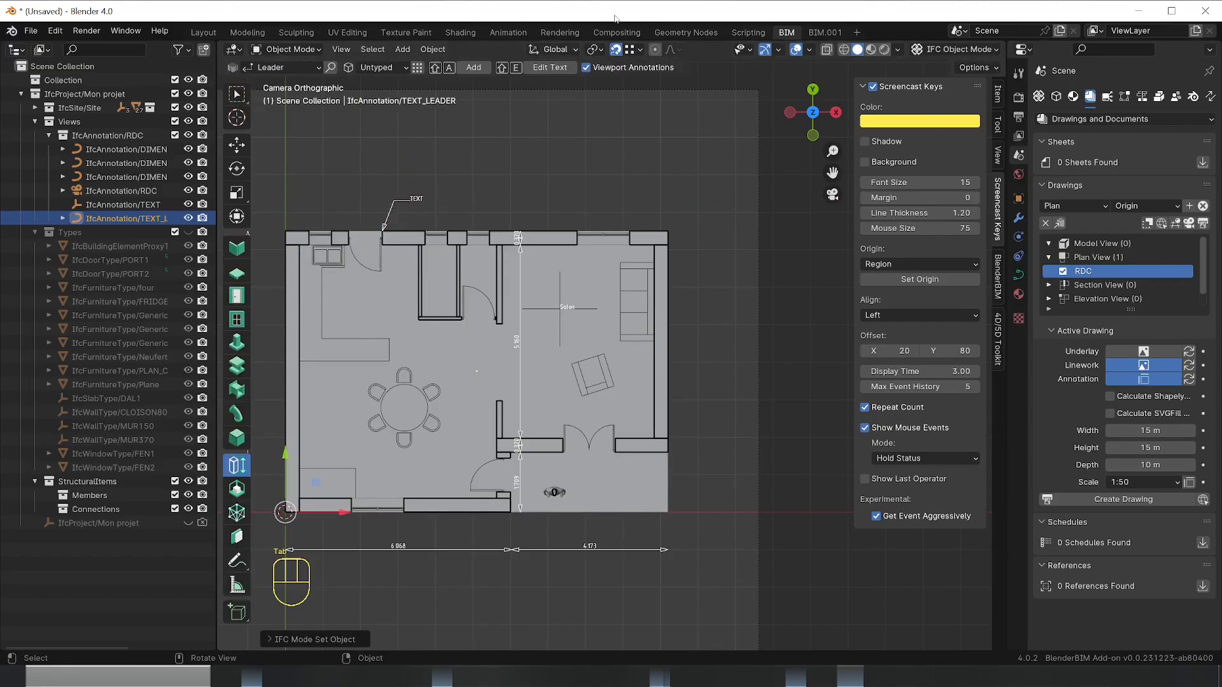
Replace the leader annotation's literal with "PORT NORD"
click(550, 68)
drag(566, 151, 486, 139)
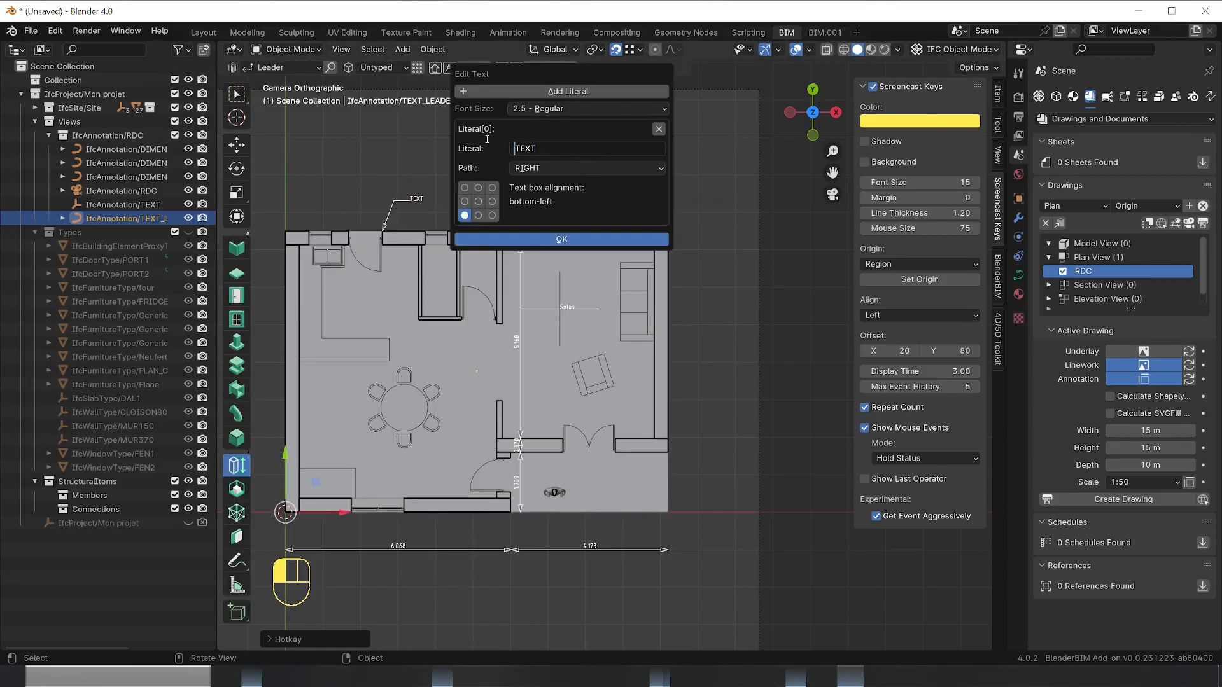
text(PORT NORD)
key(shift+End)
key(Delete)
click(561, 239)
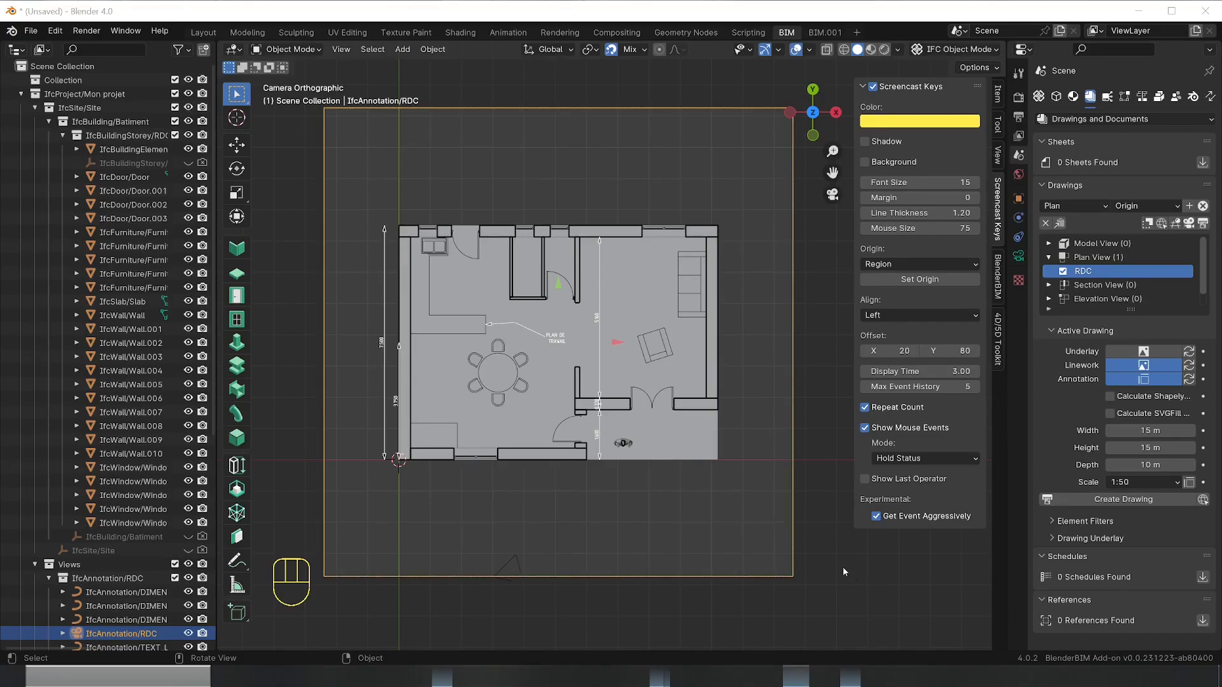
Leave the RDC drawing for a 3D view of the model, select IfcBuildingStorey/RDC and widen the outliner to show full names
click(1176, 225)
middle_drag(773, 563, 611, 457)
scroll(655, 491, down, 8)
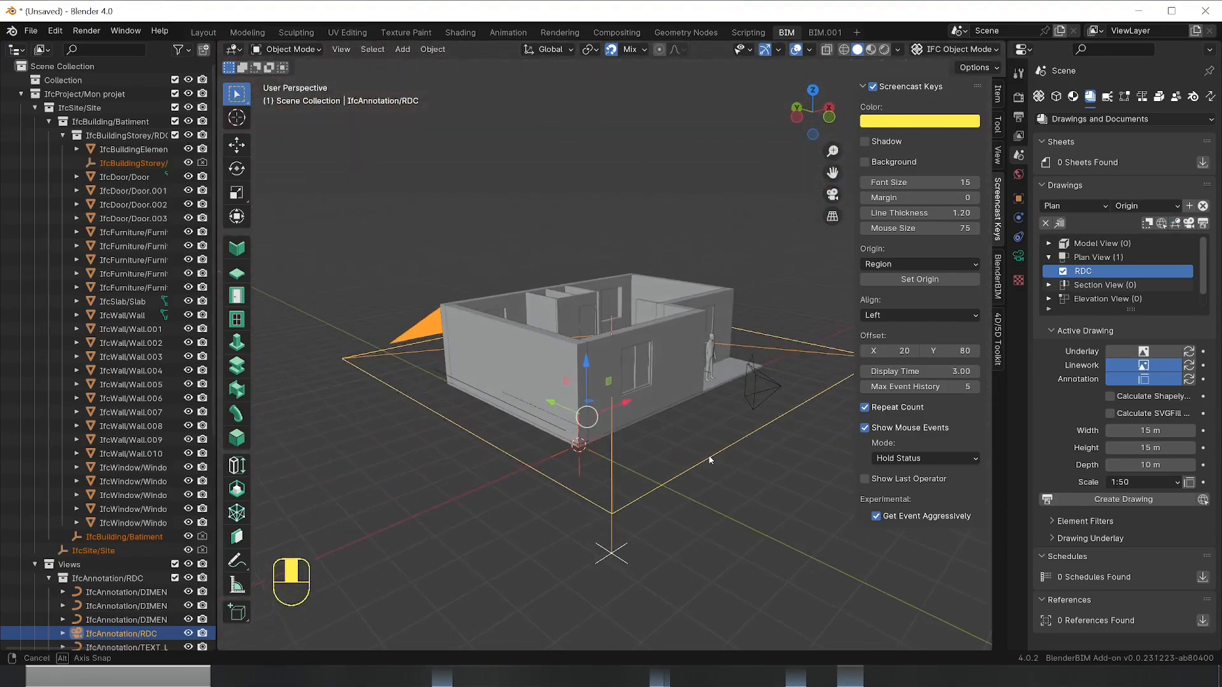
scroll(597, 458, up, 4)
click(101, 163)
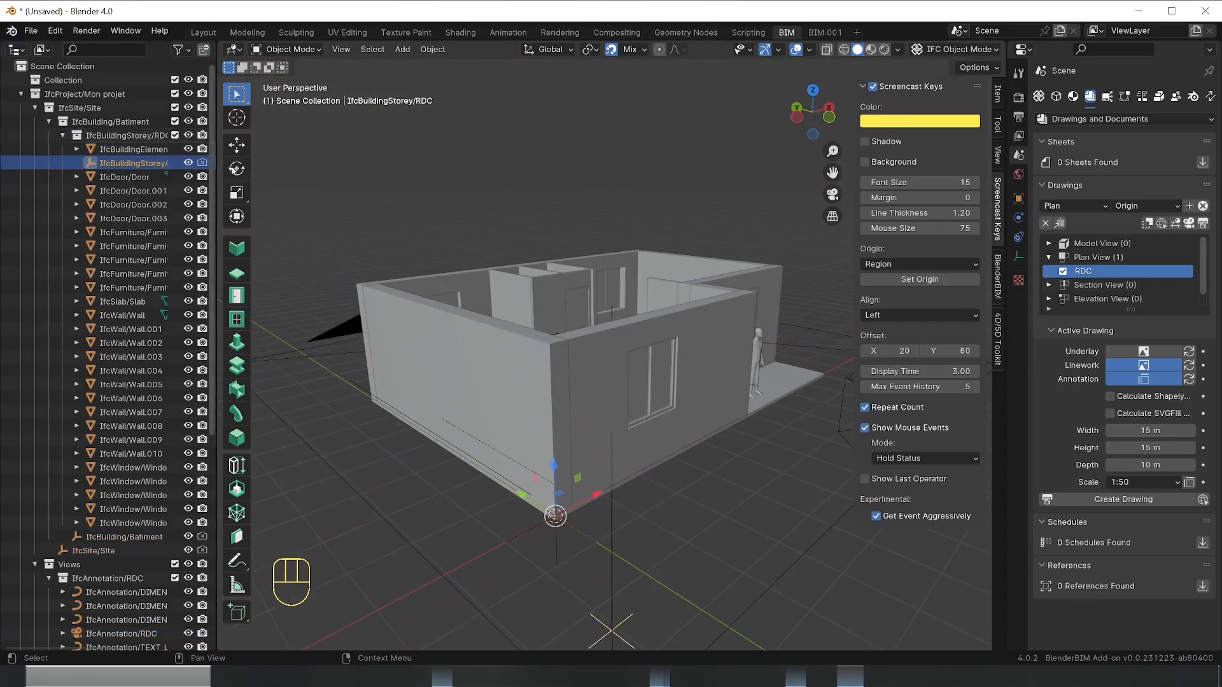
drag(217, 170, 313, 170)
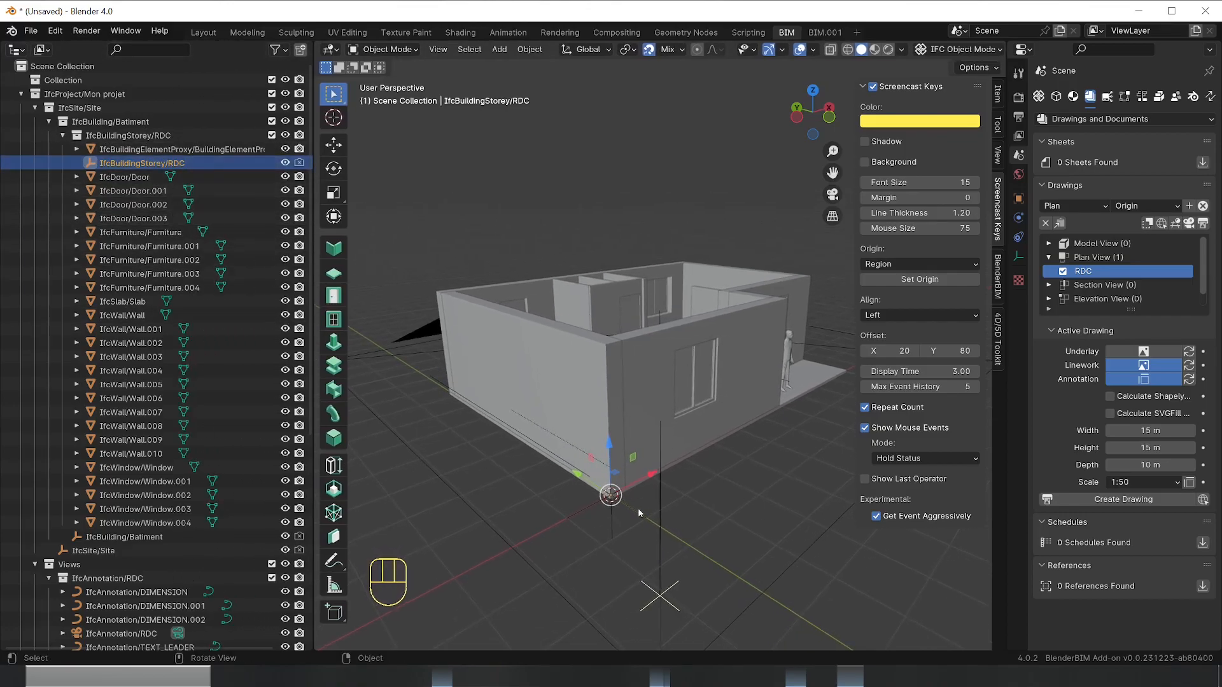
Duplicate the RDC building storey by -2.5 m along Z and deselect the copy
key(shift+d)
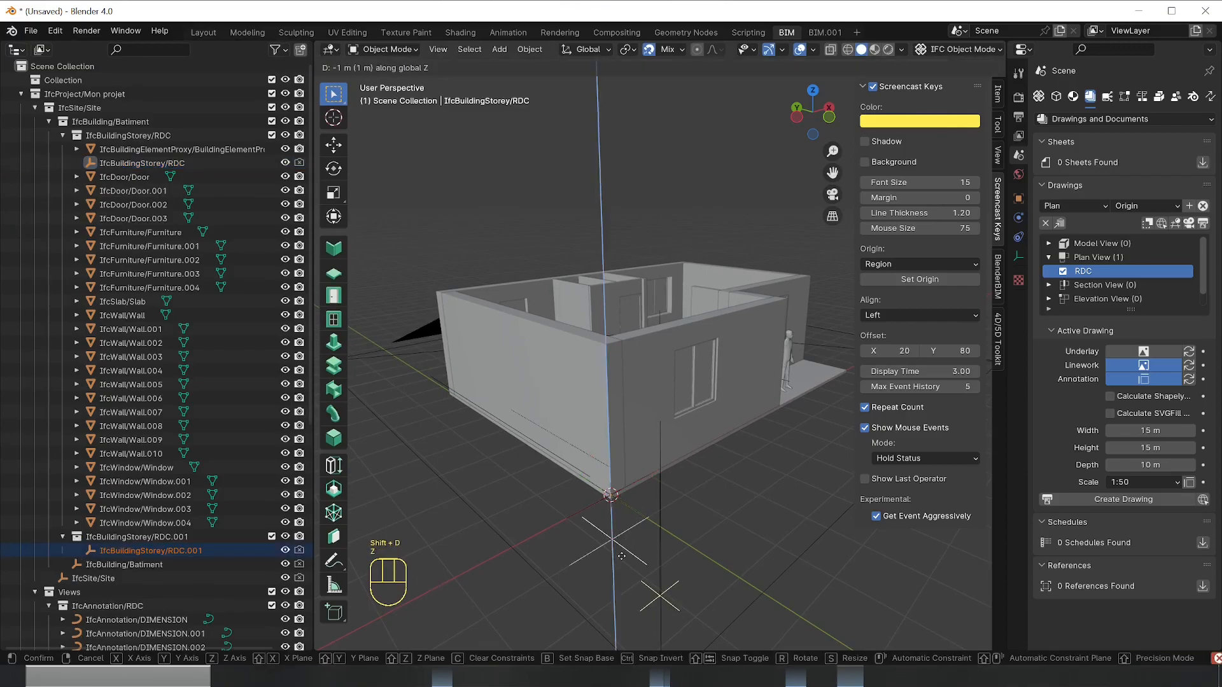
text(-2.5)
key(KP_Enter)
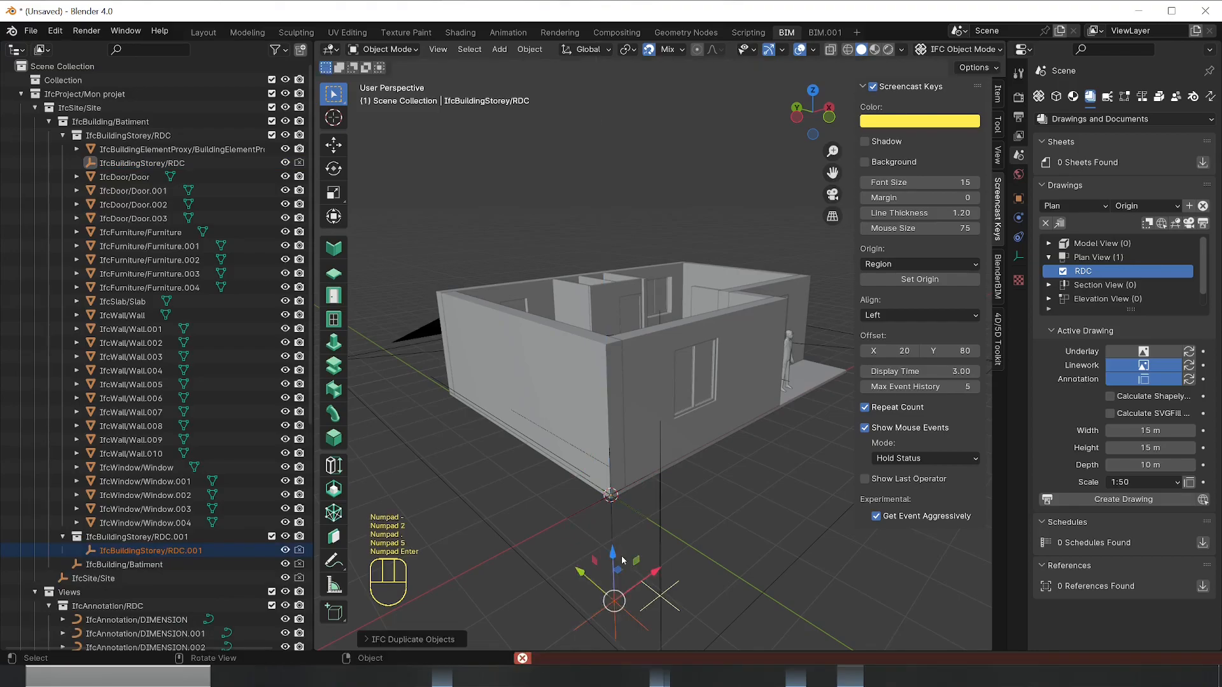
click(805, 552)
Rename the duplicated storey below the ground floor to IfcBuildingStorey/SS and deselect it
middle_drag(745, 568, 714, 546)
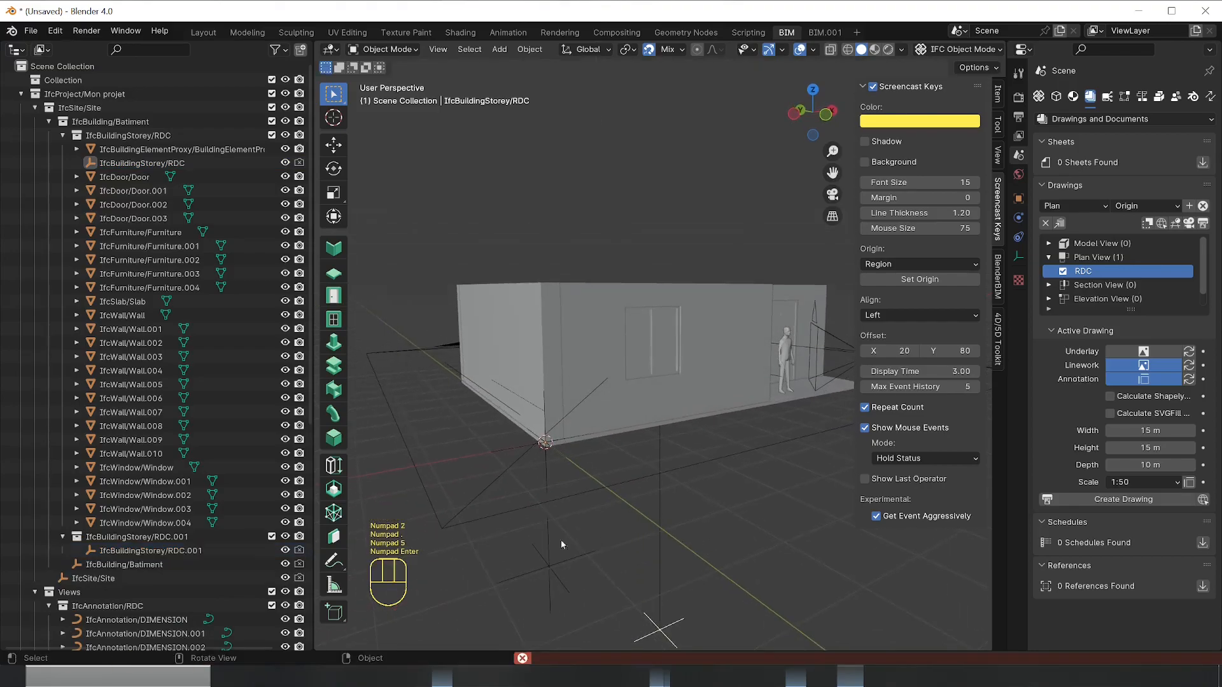
click(547, 565)
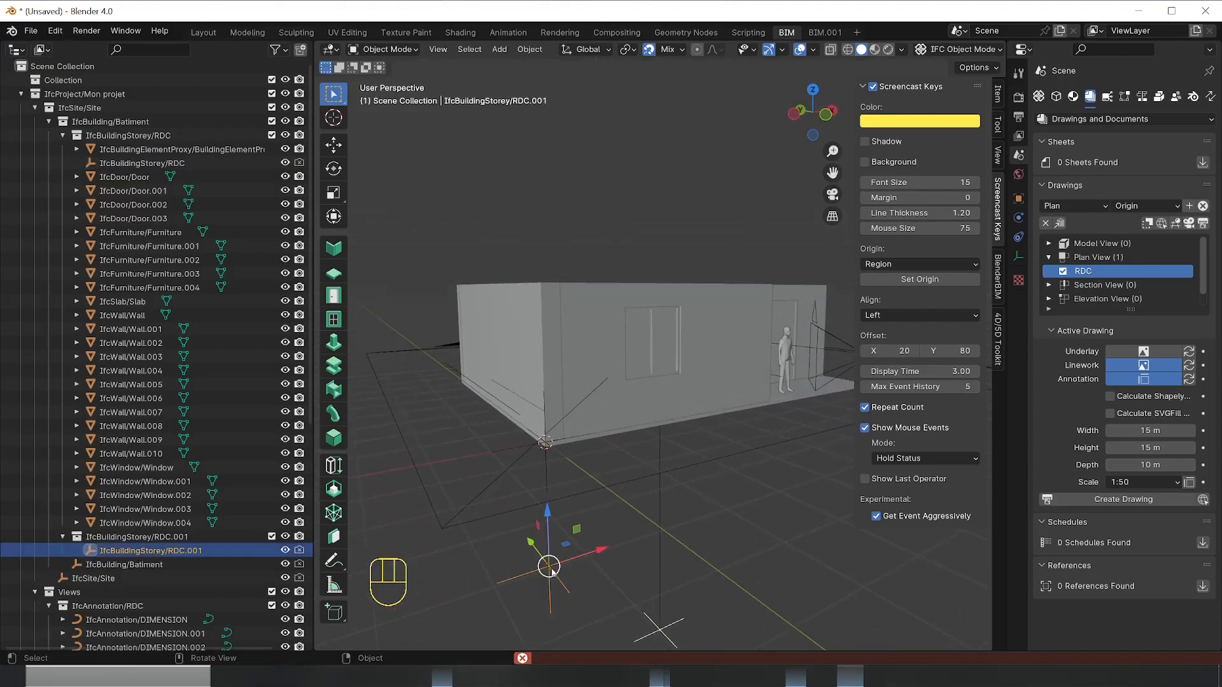
key(F2)
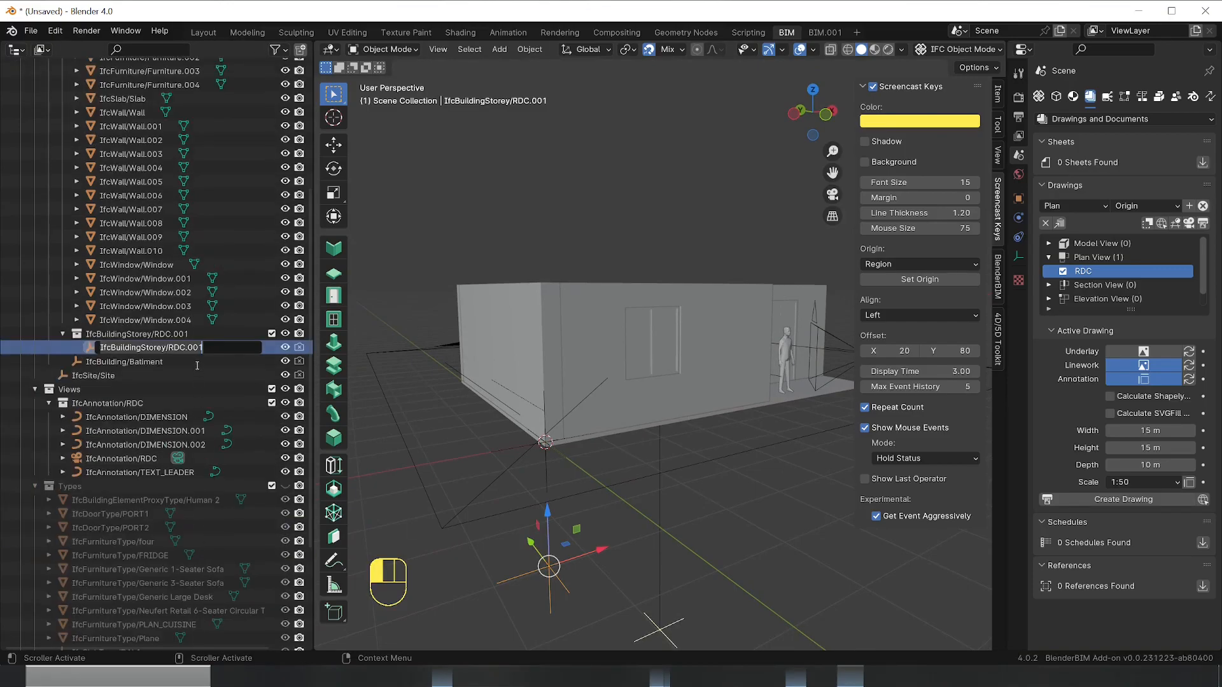
click(200, 351)
click(168, 347)
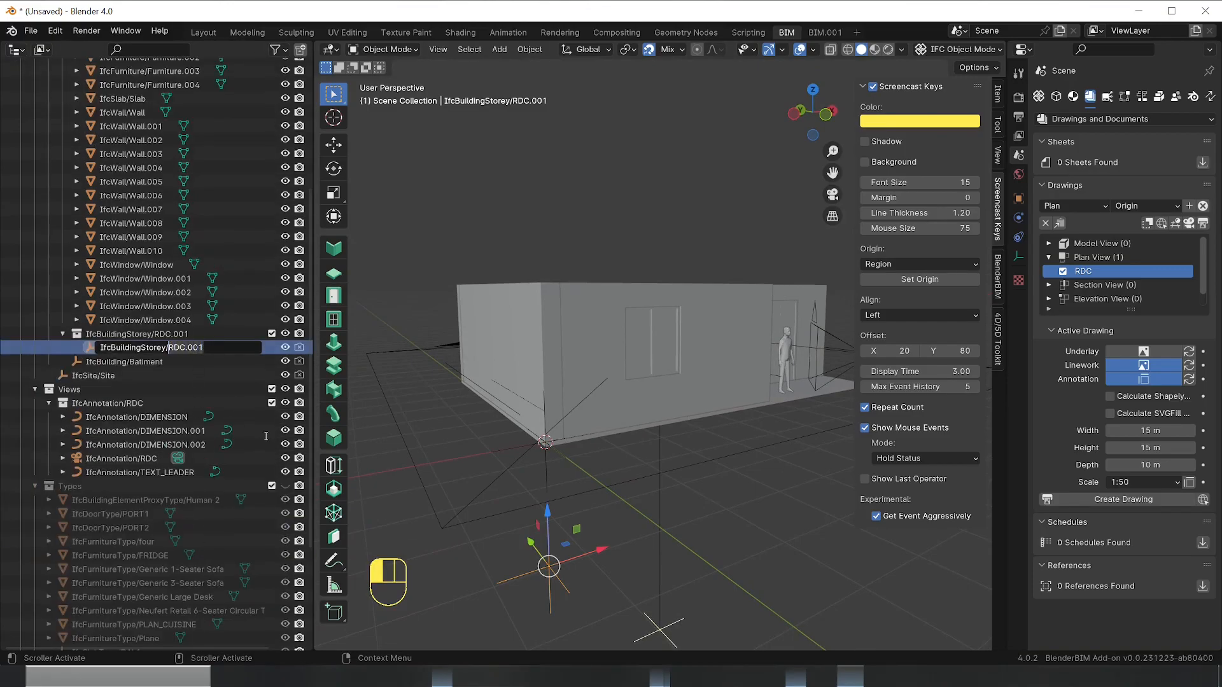
key(shift+End)
text(SS)
key(Return)
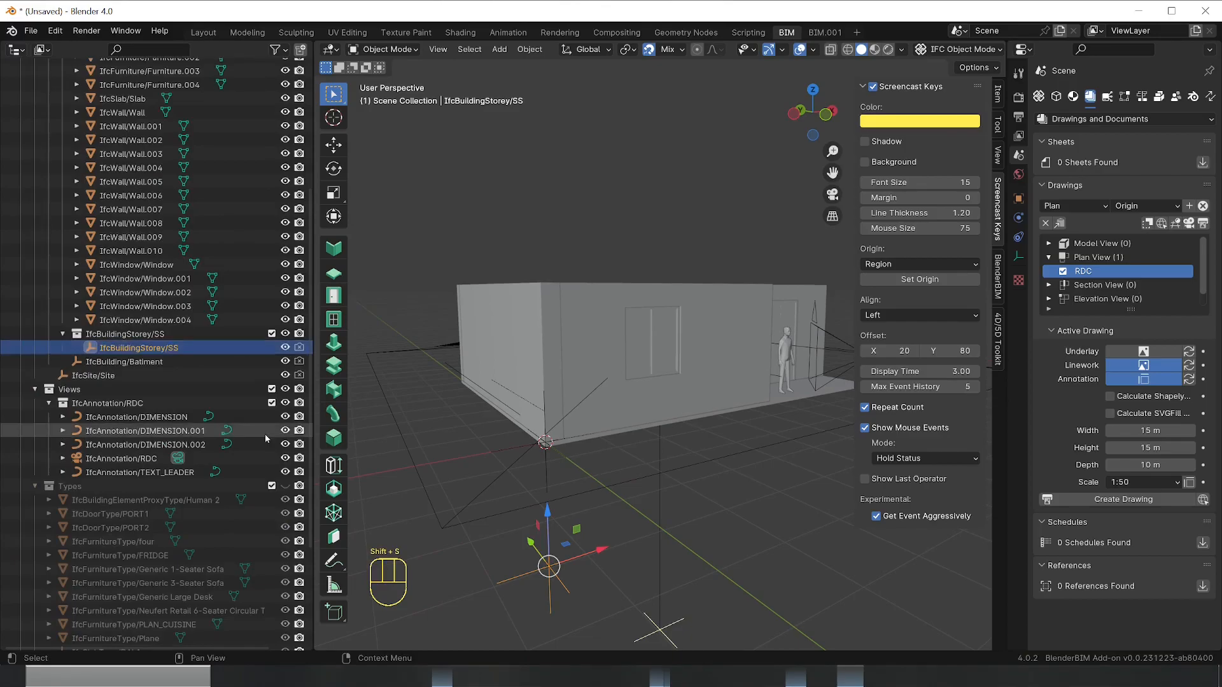
click(626, 530)
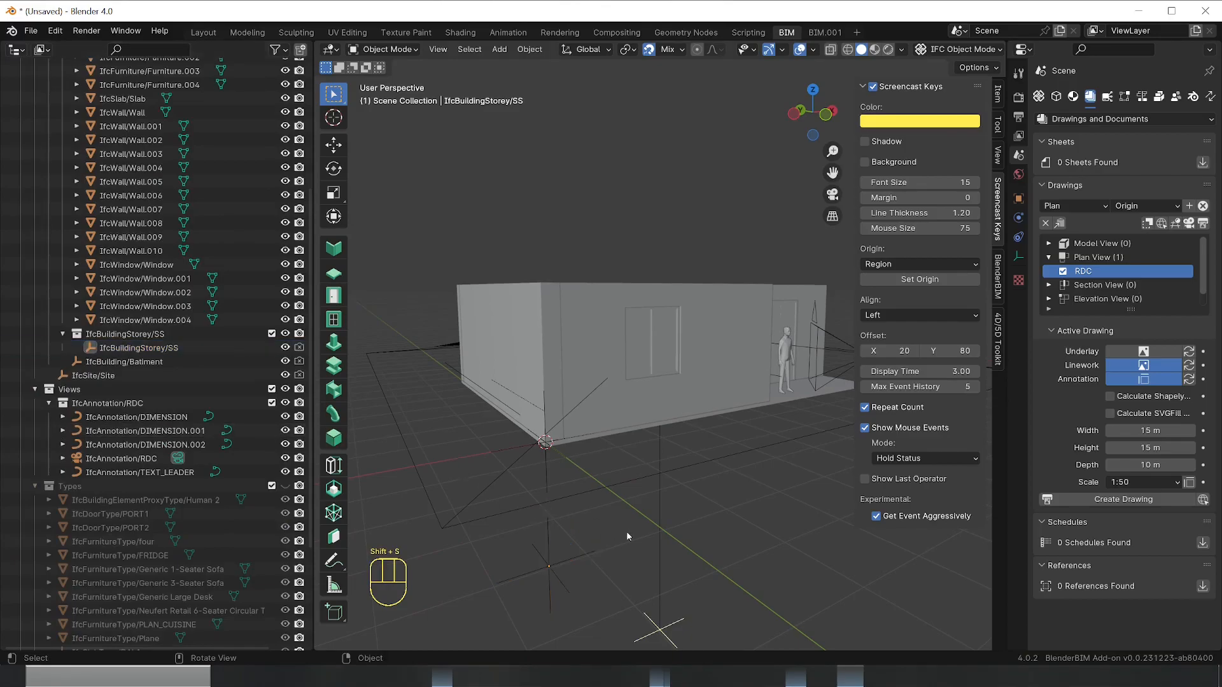
Duplicate the SS storey upward along Z to the top corner of the ground-floor walls and select the copy
click(545, 443)
click(550, 562)
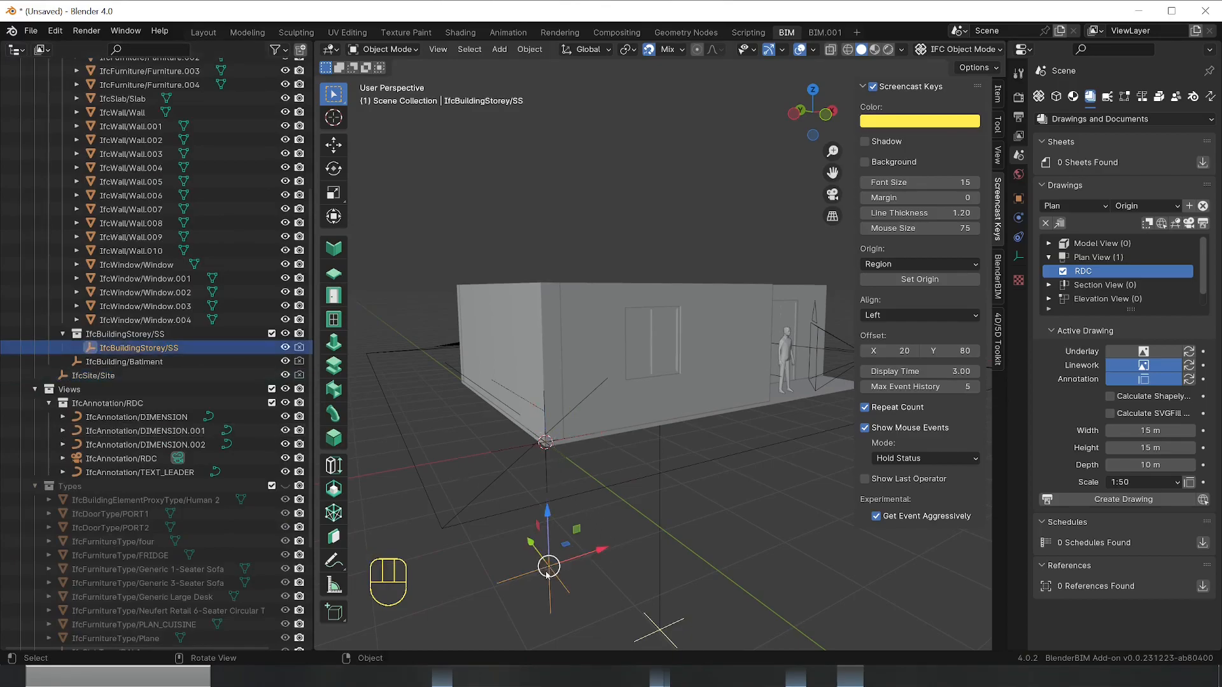
key(shift+d)
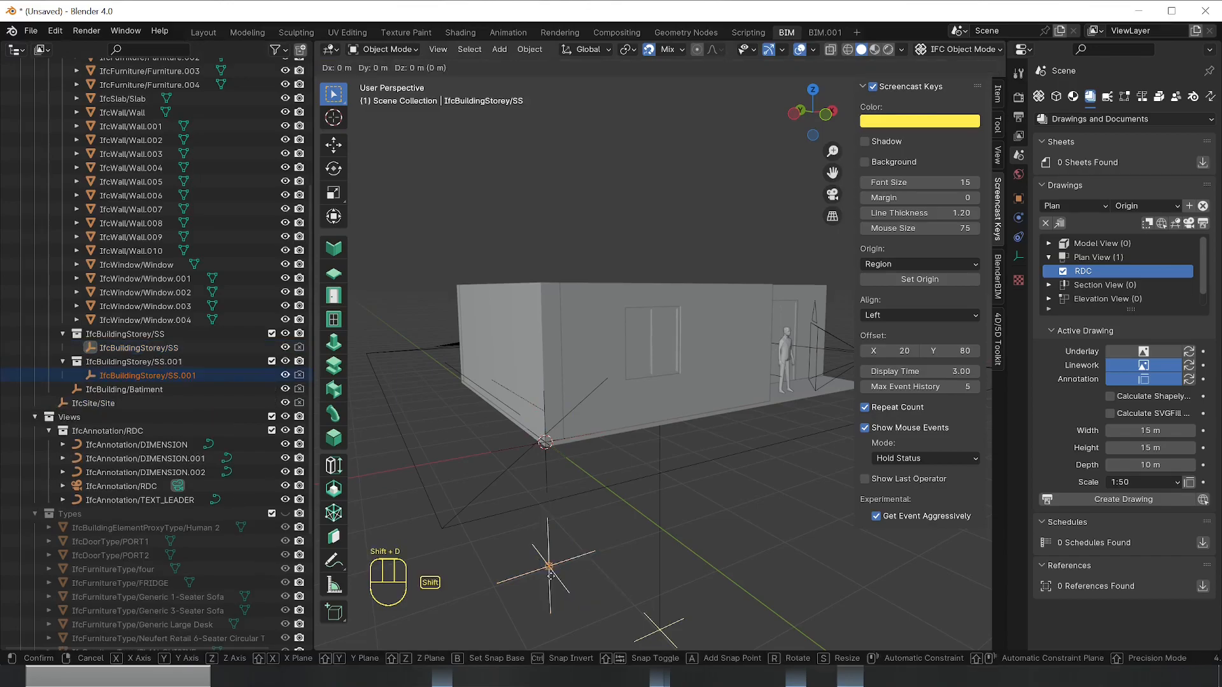
key(z)
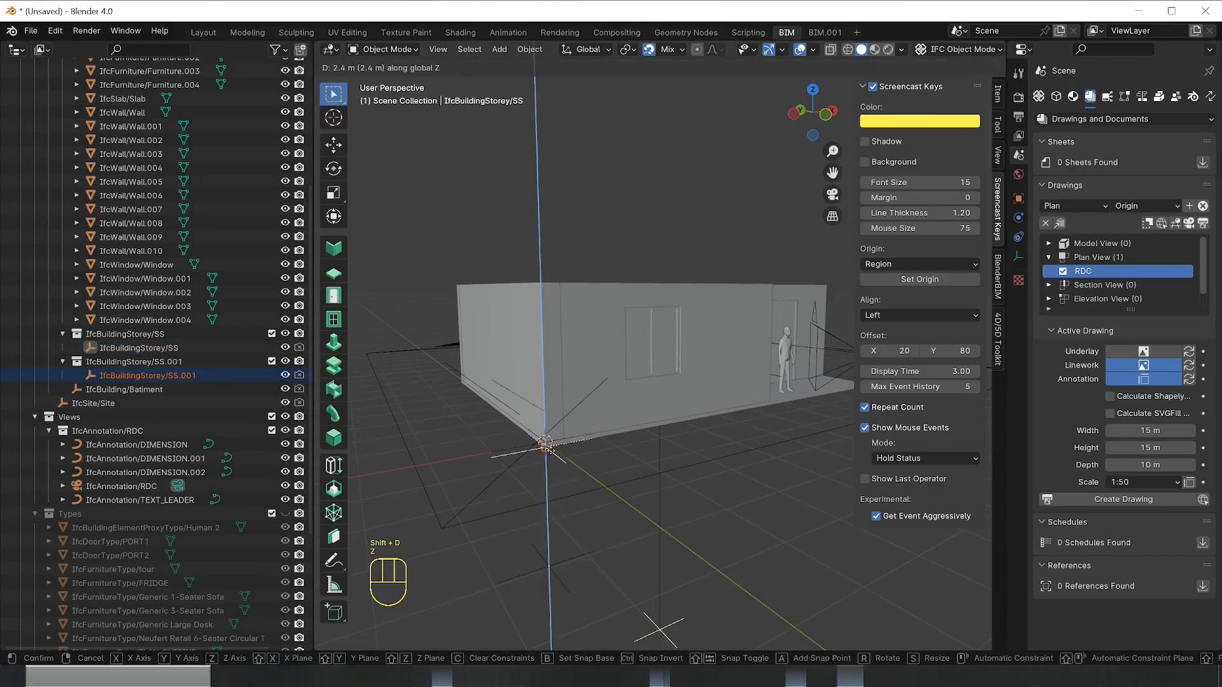
click(538, 279)
middle_drag(705, 475, 672, 506)
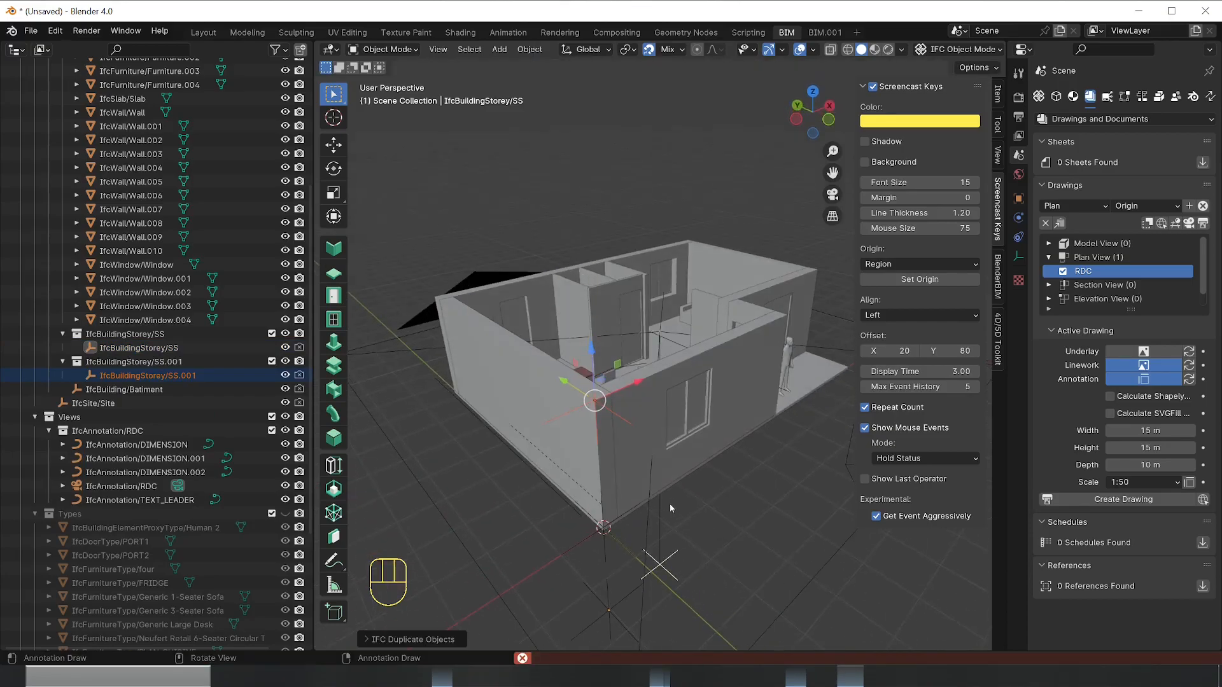
click(199, 377)
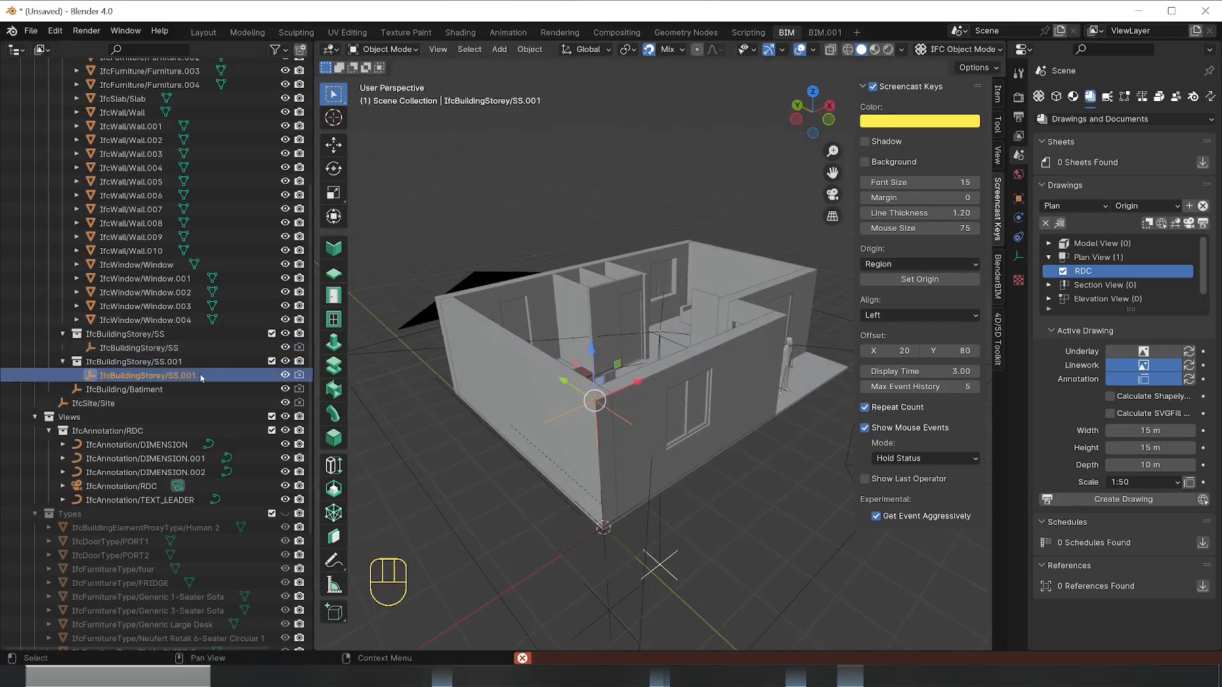
Rename the storey duplicated above the ground-floor walls to IfcBuildingStorey/R+1 and deselect it
double_click(201, 375)
drag(200, 350, 169, 350)
text(R+1)
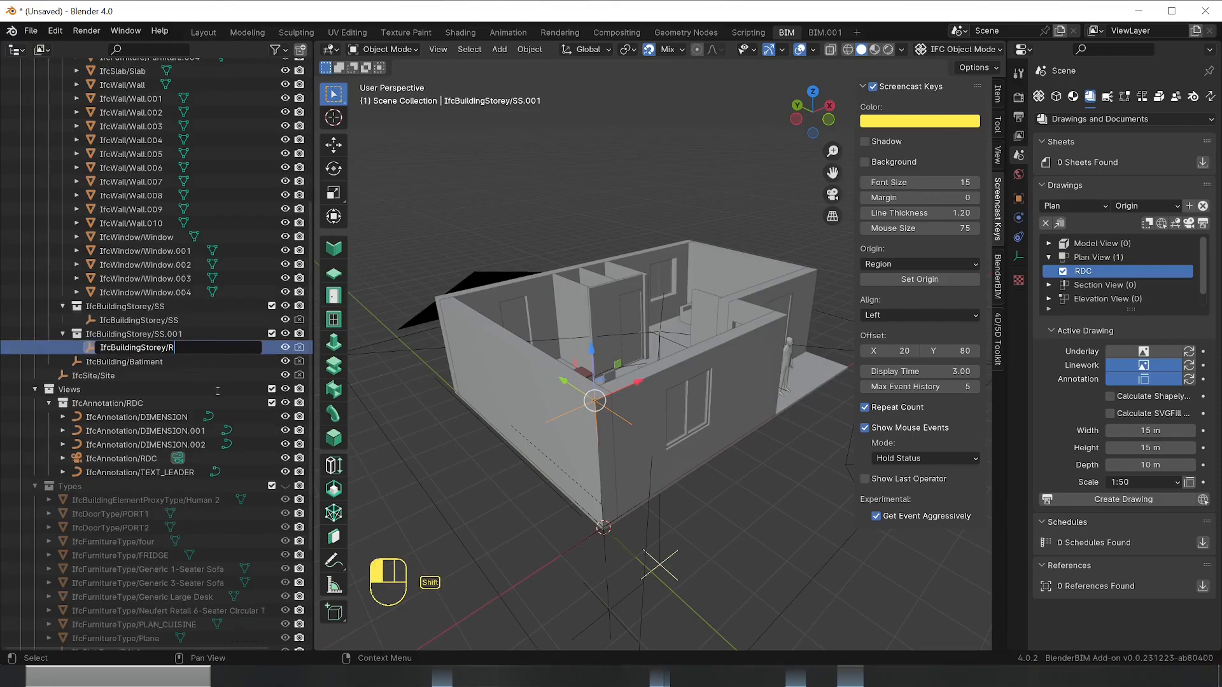
key(Return)
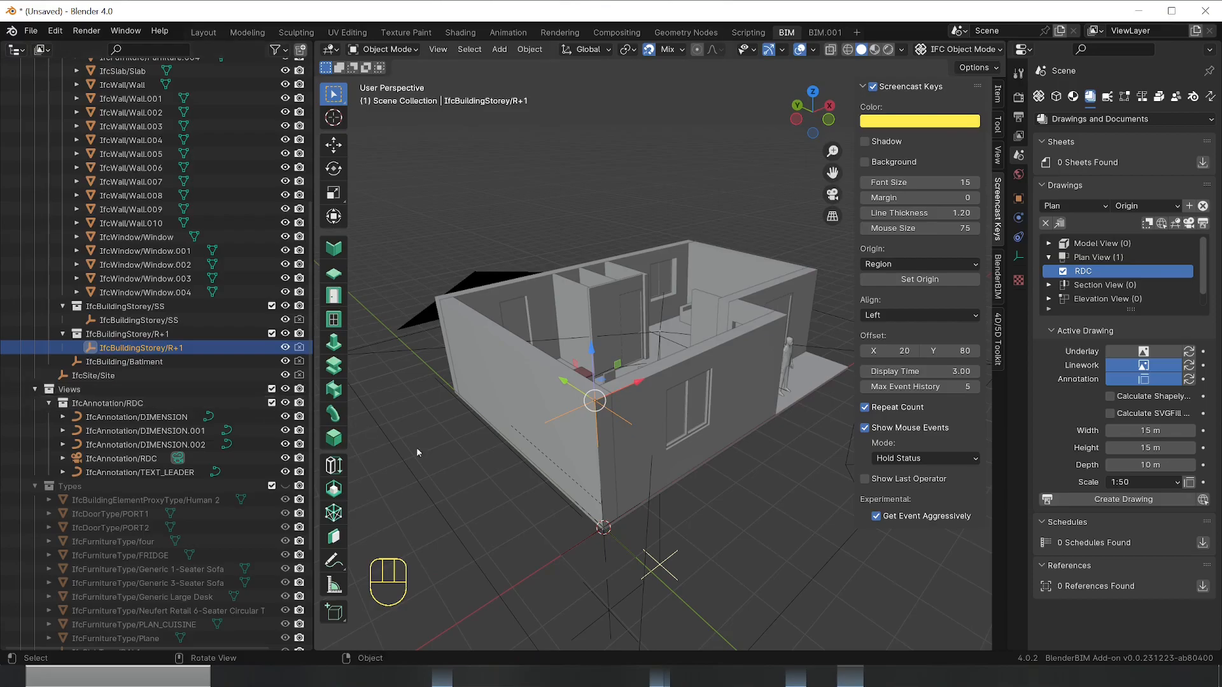
click(705, 525)
key(ctrl+s)
Duplicate the ground-floor slab 3 m upward along Z so the copy sits at the top of the walls
middle_drag(704, 525, 679, 463)
click(768, 450)
key(shift+d)
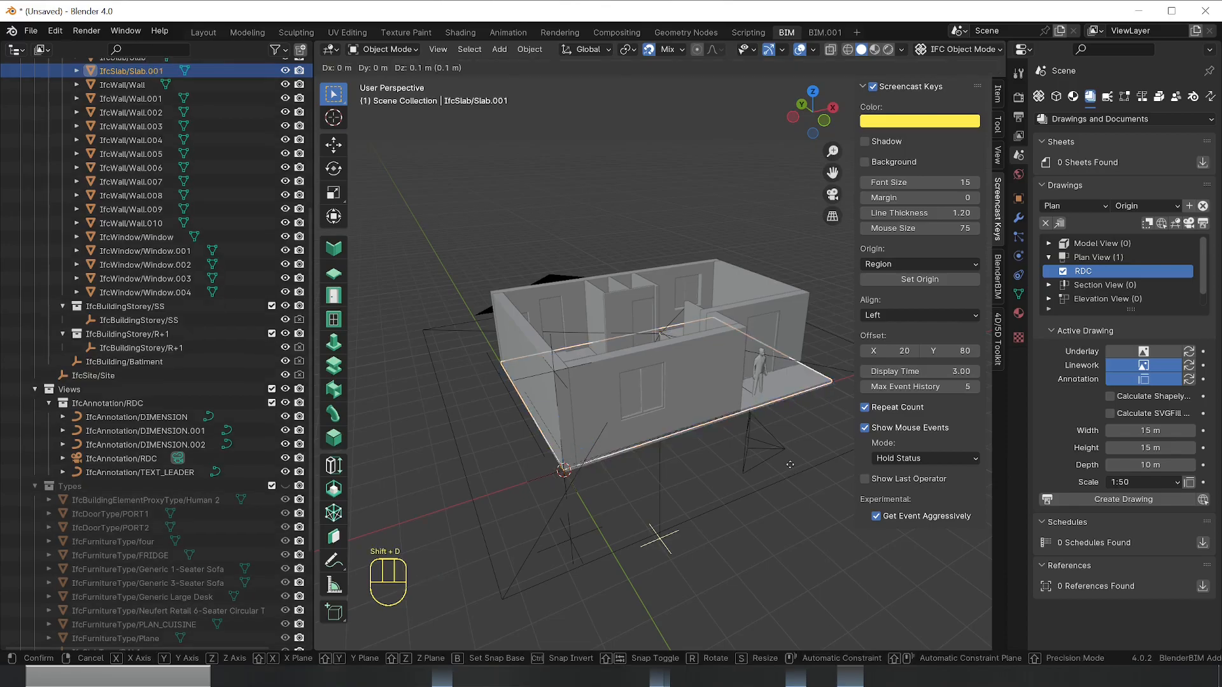
key(z)
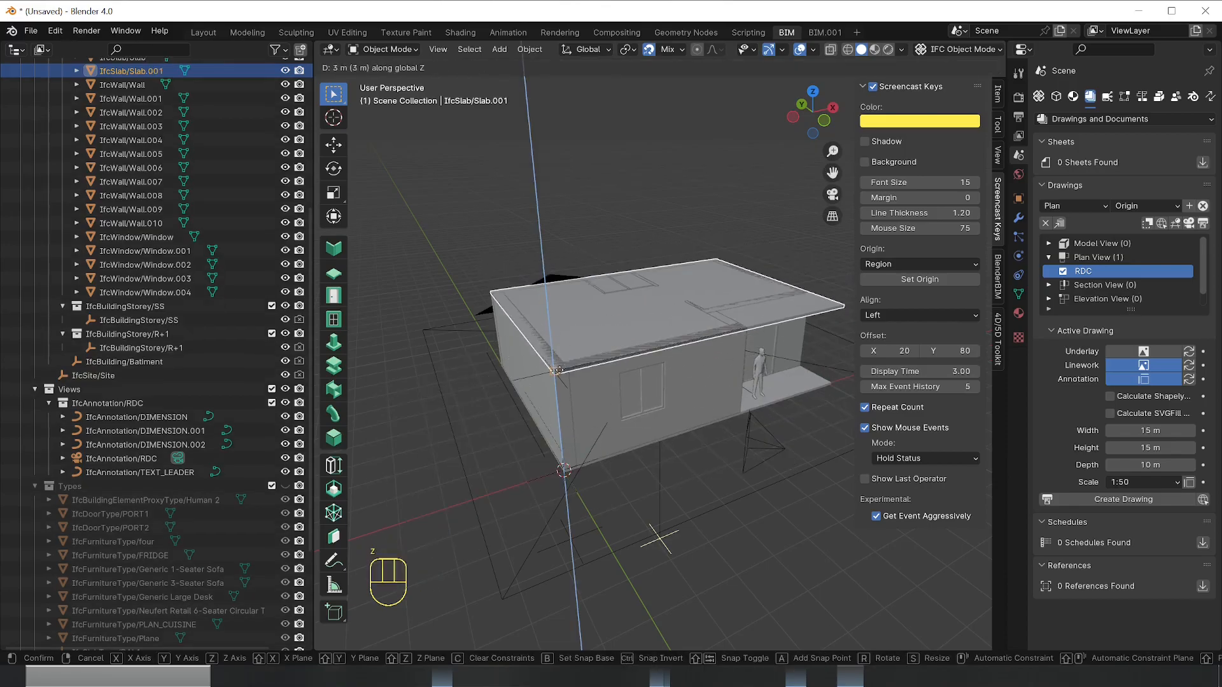
click(770, 463)
Select all the IfcWall elements in the model, starting from the front exterior wall with the window
middle_drag(770, 463, 682, 458)
click(559, 355)
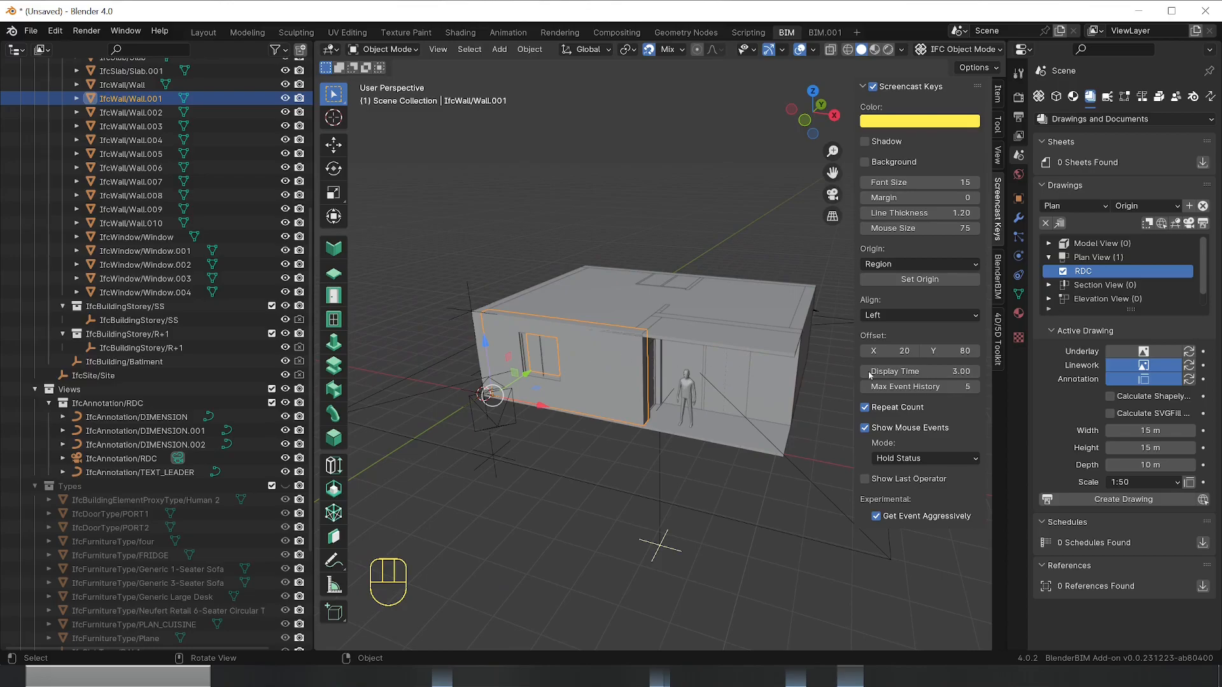
click(1056, 96)
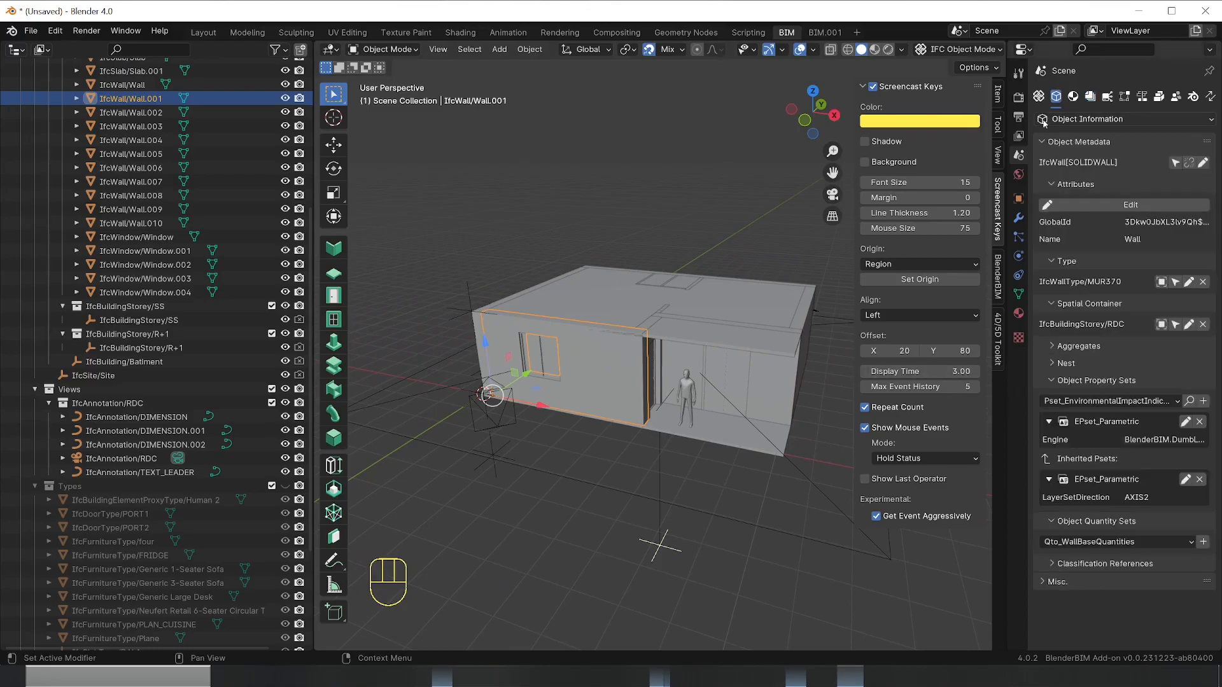
click(1176, 164)
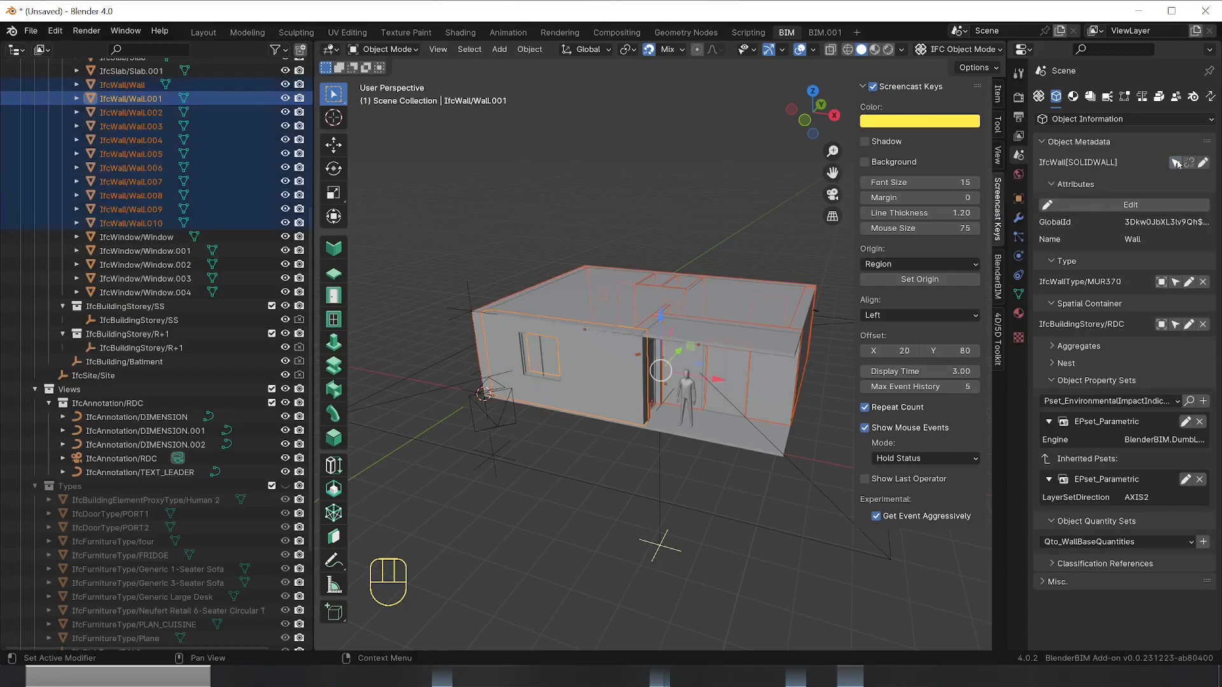
click(654, 198)
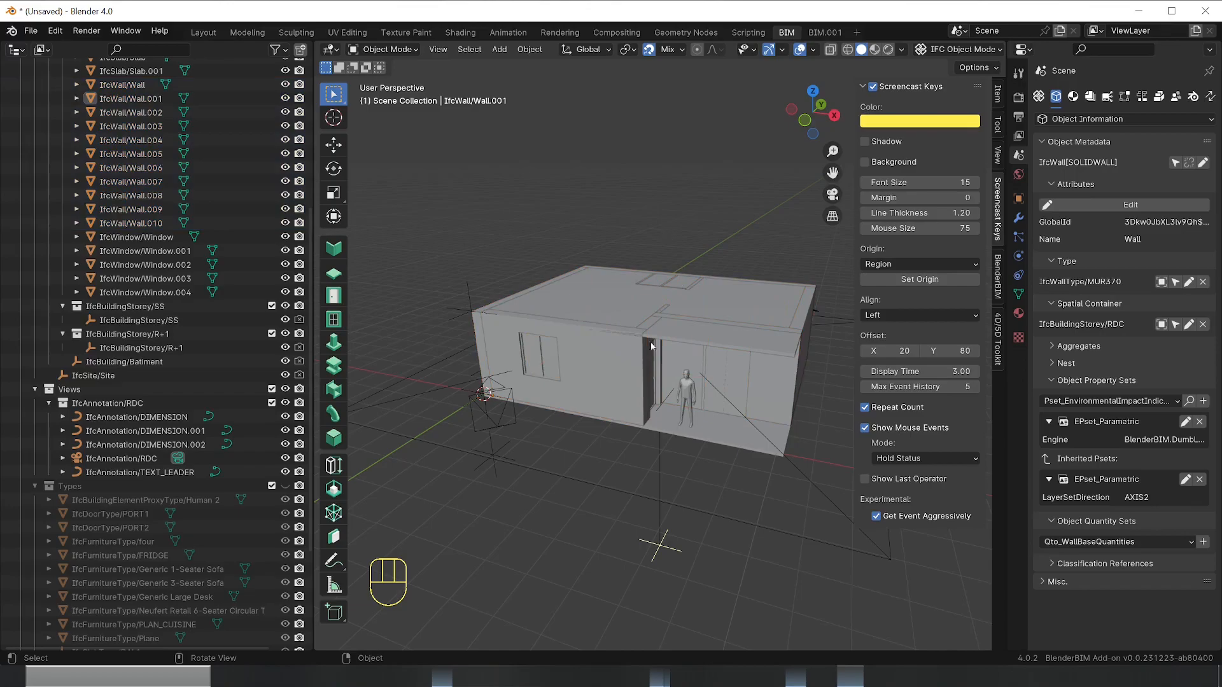
click(1176, 167)
click(1174, 163)
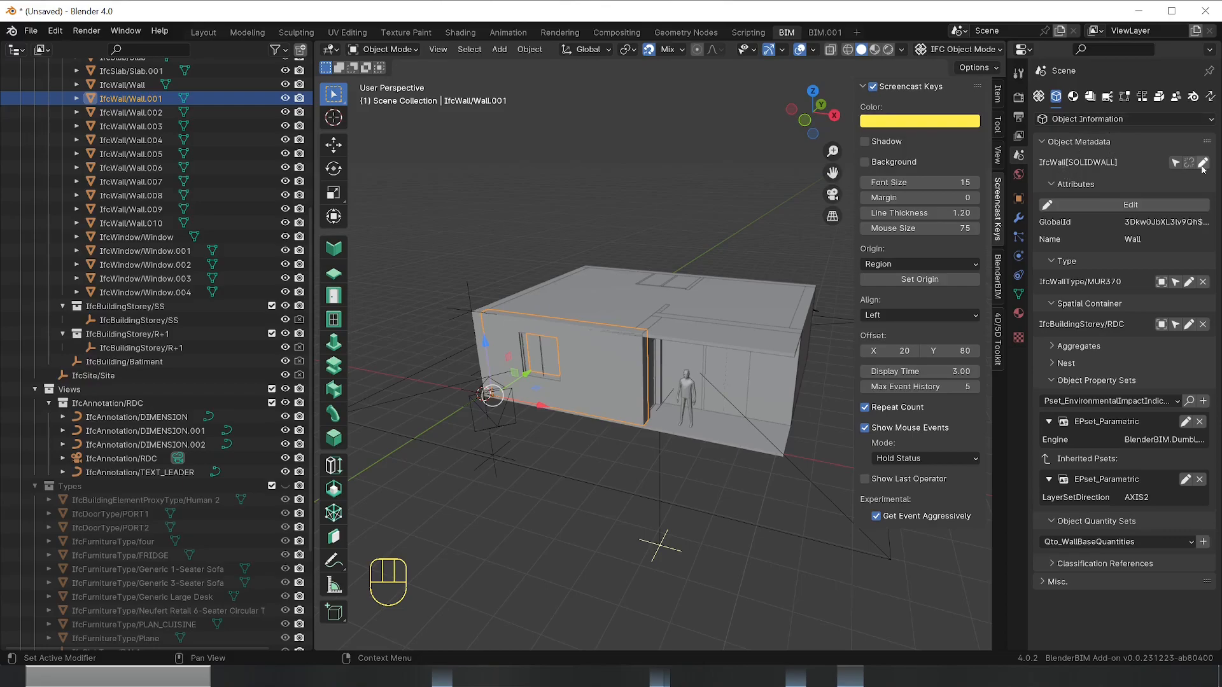
click(1174, 163)
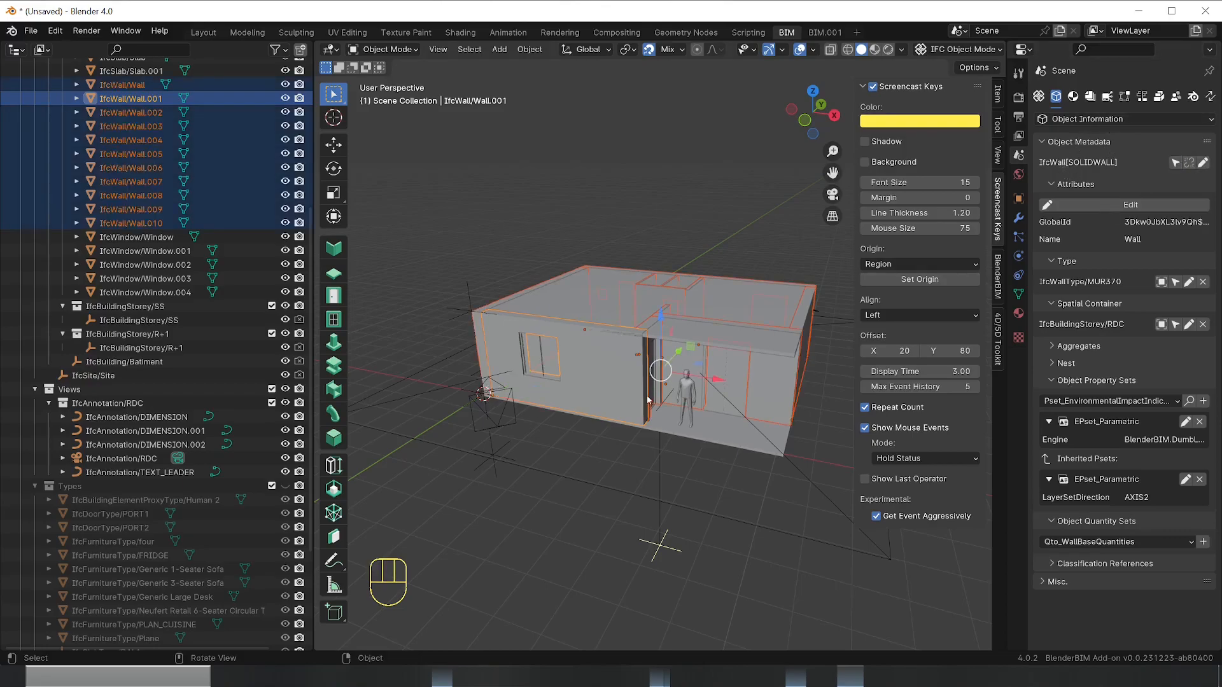
middle_drag(647, 399, 636, 423)
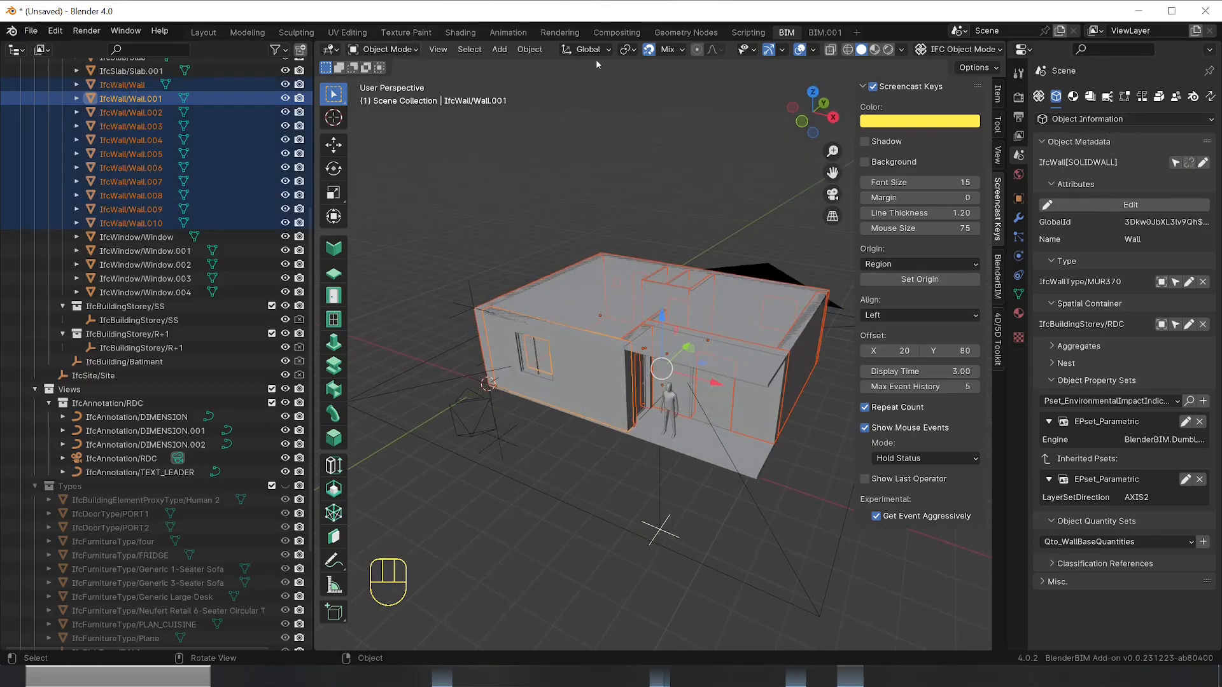
Set the height of all selected walls to 2.9 m, apply it and deselect them
click(334, 248)
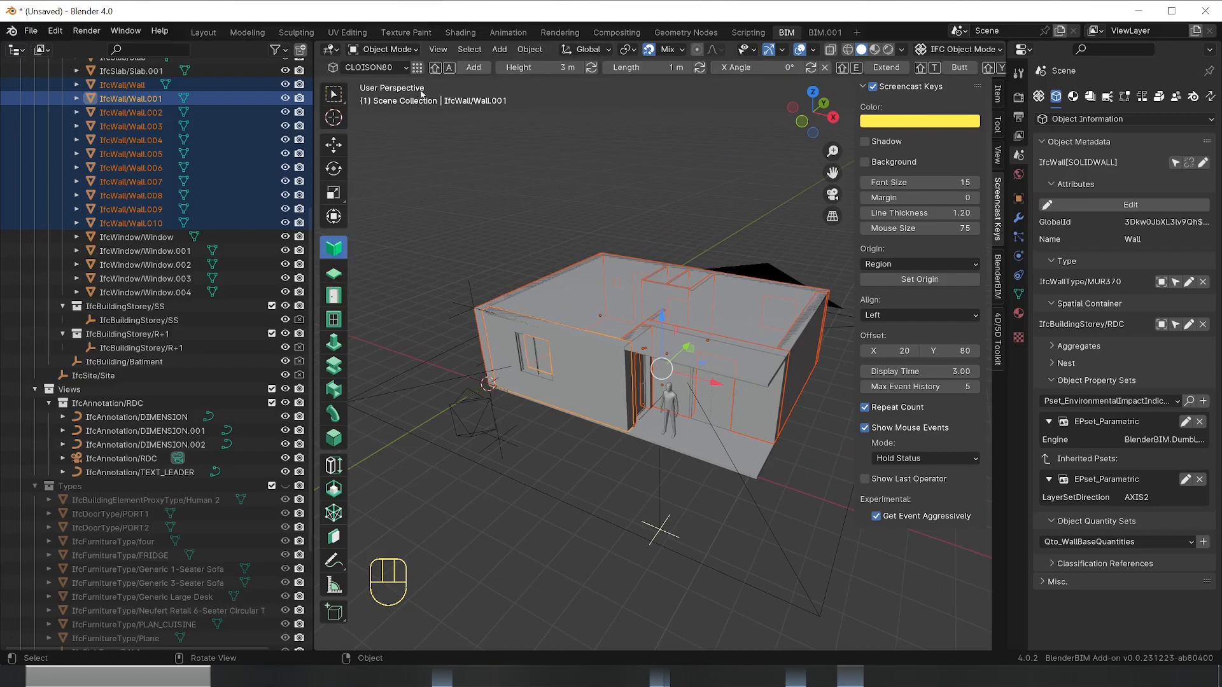
click(526, 67)
text(2.)
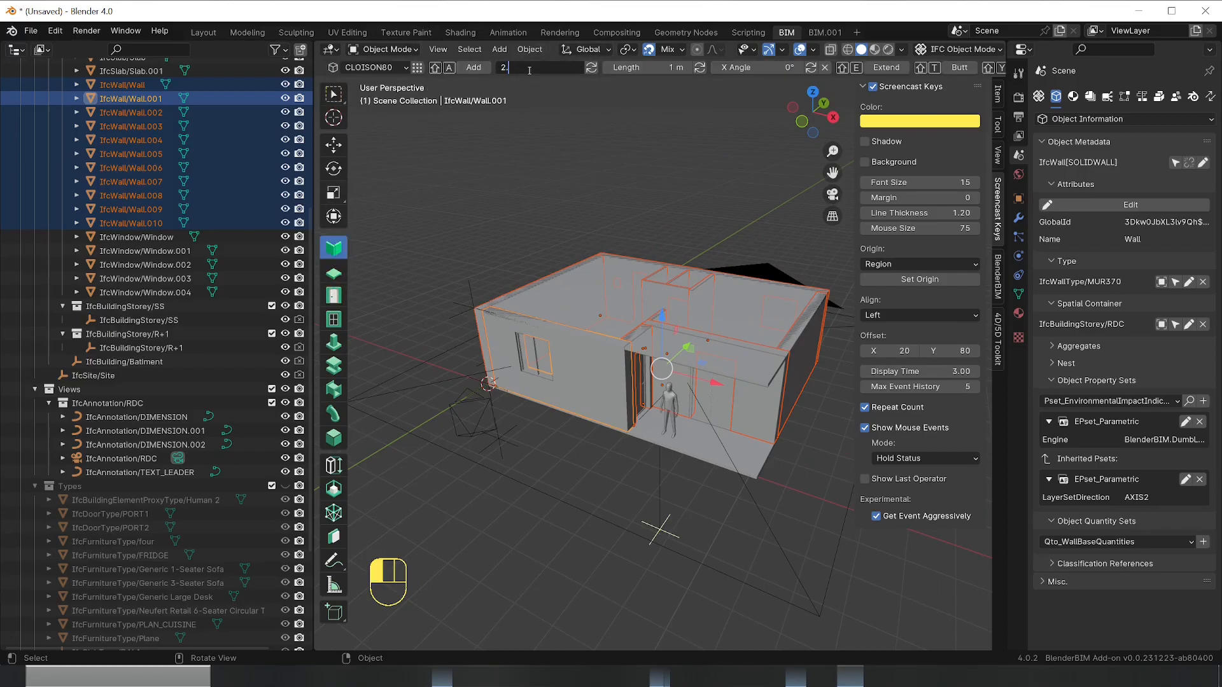
key(Return)
click(591, 68)
click(589, 476)
Select the upper slab, show every element contained in its RDC storey, and return to the slab alone
middle_drag(561, 477, 658, 378)
click(685, 338)
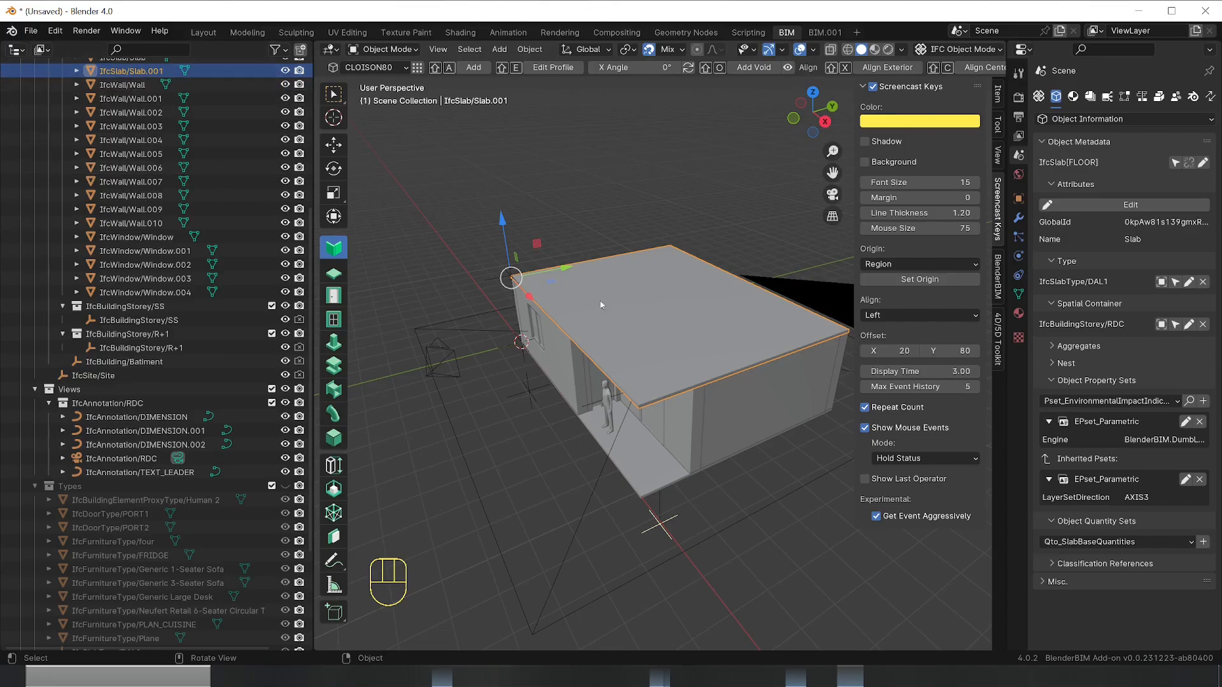
scroll(535, 261, up, 2)
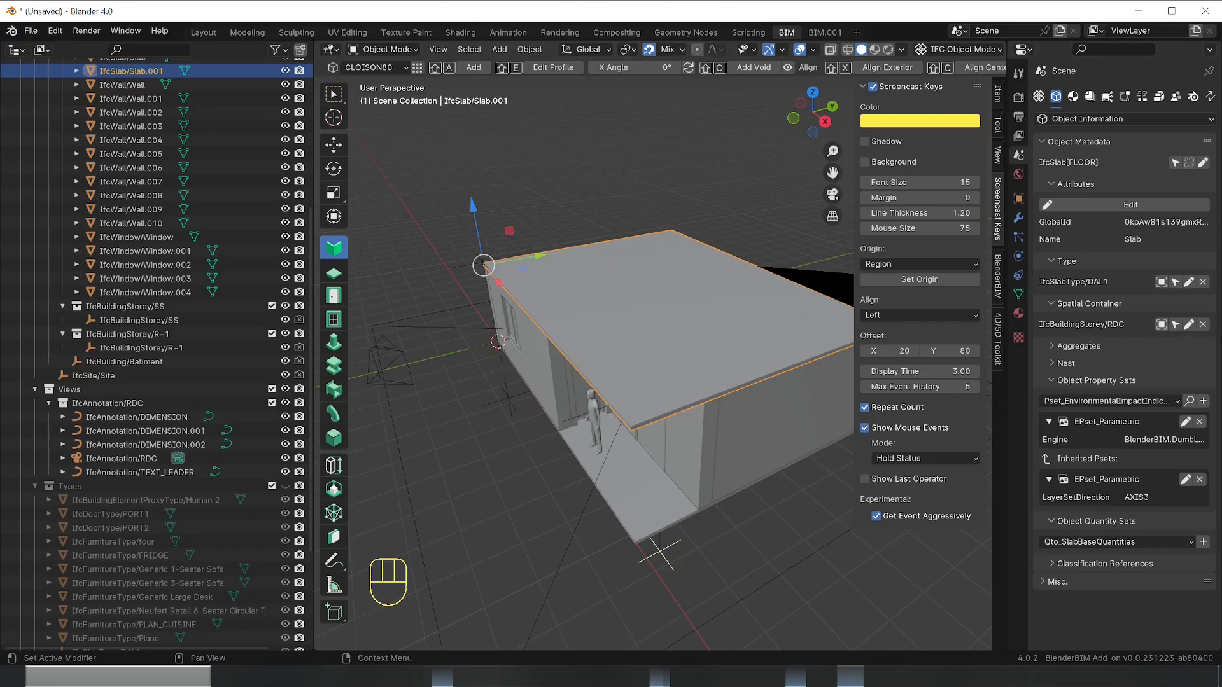
click(1175, 324)
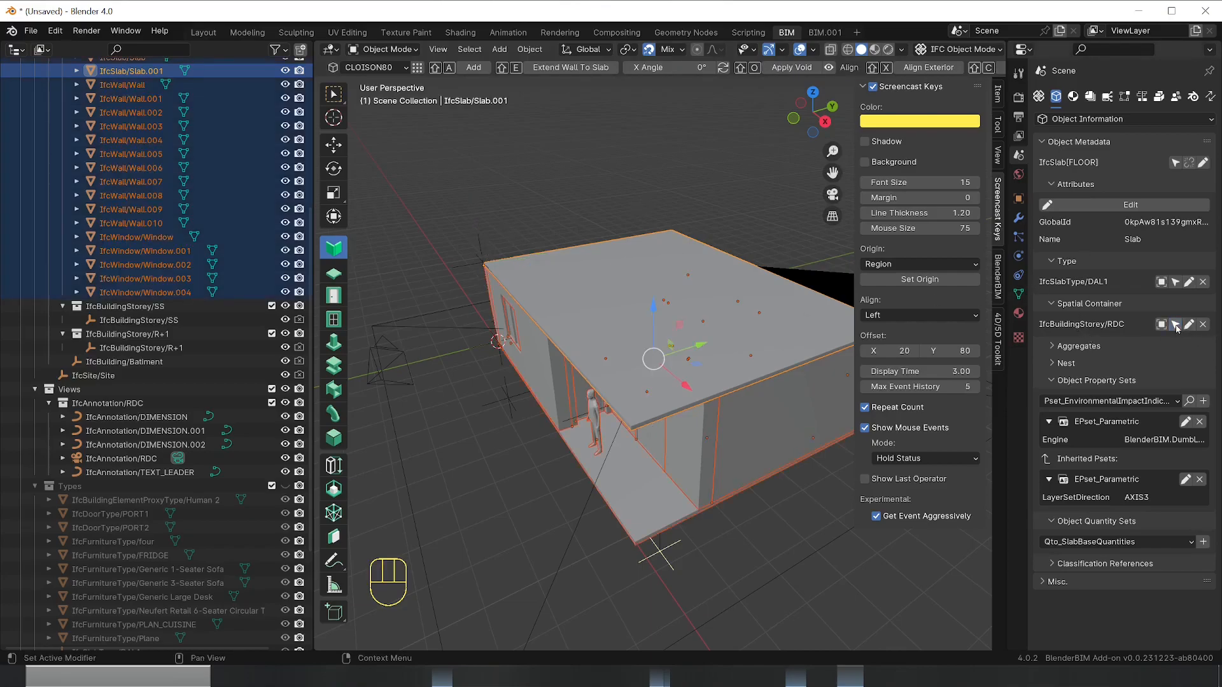
click(614, 374)
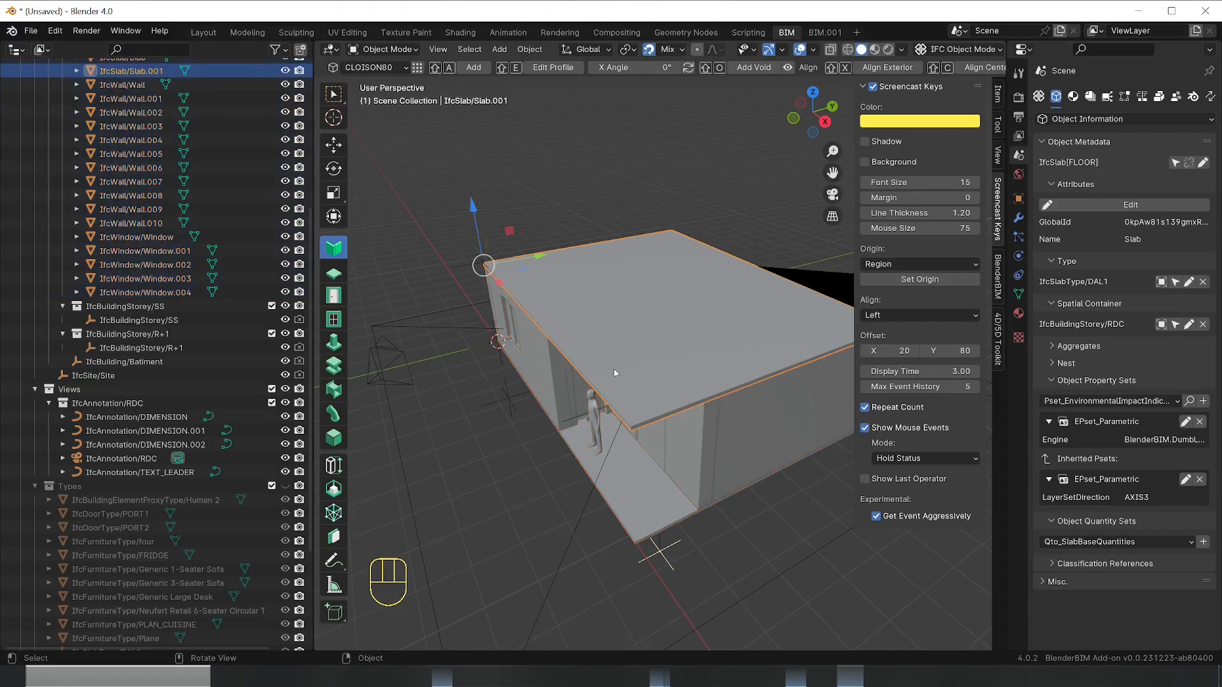
Assign the upper slab to the R+1 storey as its spatial container and deselect it
click(1188, 325)
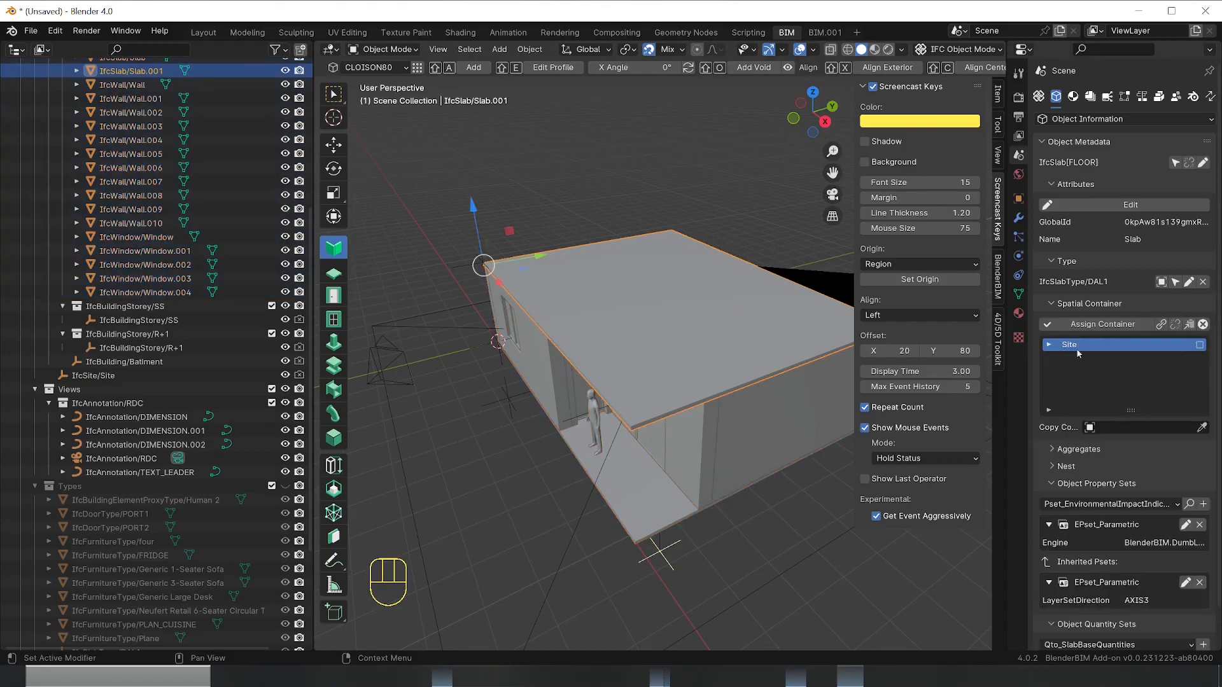
click(1049, 346)
click(1049, 347)
click(1059, 371)
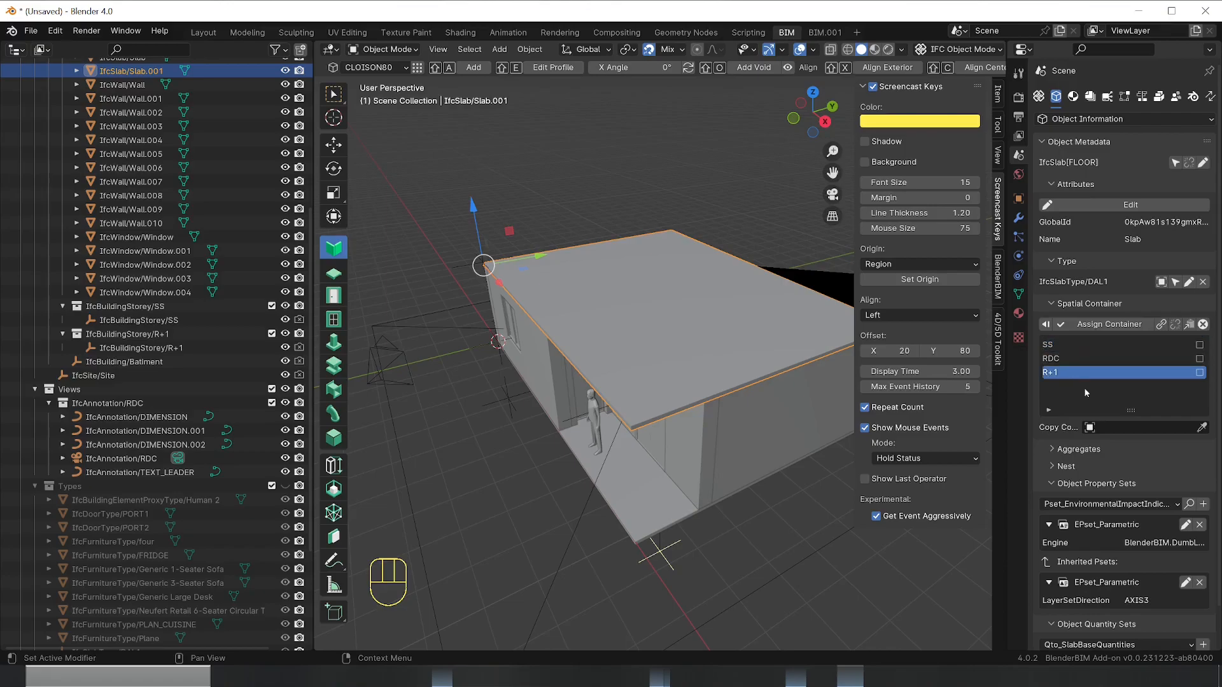
click(1109, 325)
scroll(692, 452, up, 2)
middle_drag(502, 511, 586, 502)
click(586, 502)
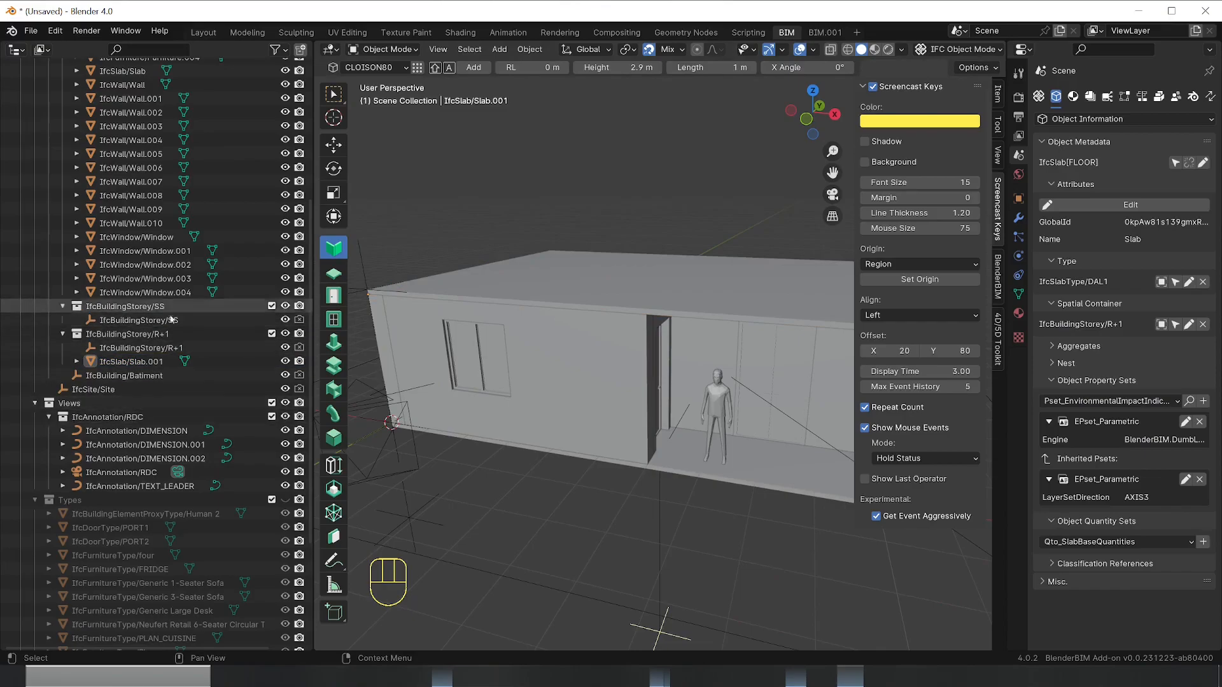
Edit the upper slab's profile in top view, cutting the front edge and moving the new vertex 0.9 m along X to the porch's outer wall corner
mouse_move(505, 456)
middle_down()
mouse_move(469, 482)
mouse_move(500, 462)
middle_up()
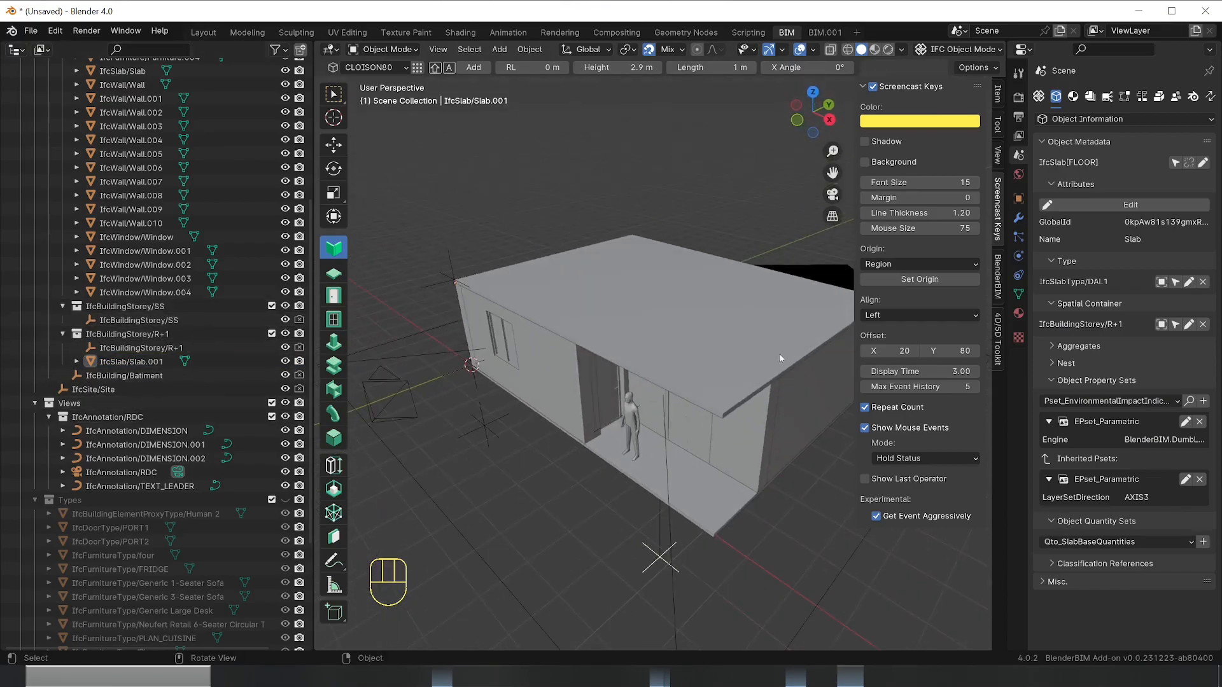
click(781, 360)
middle_drag(565, 432, 563, 469)
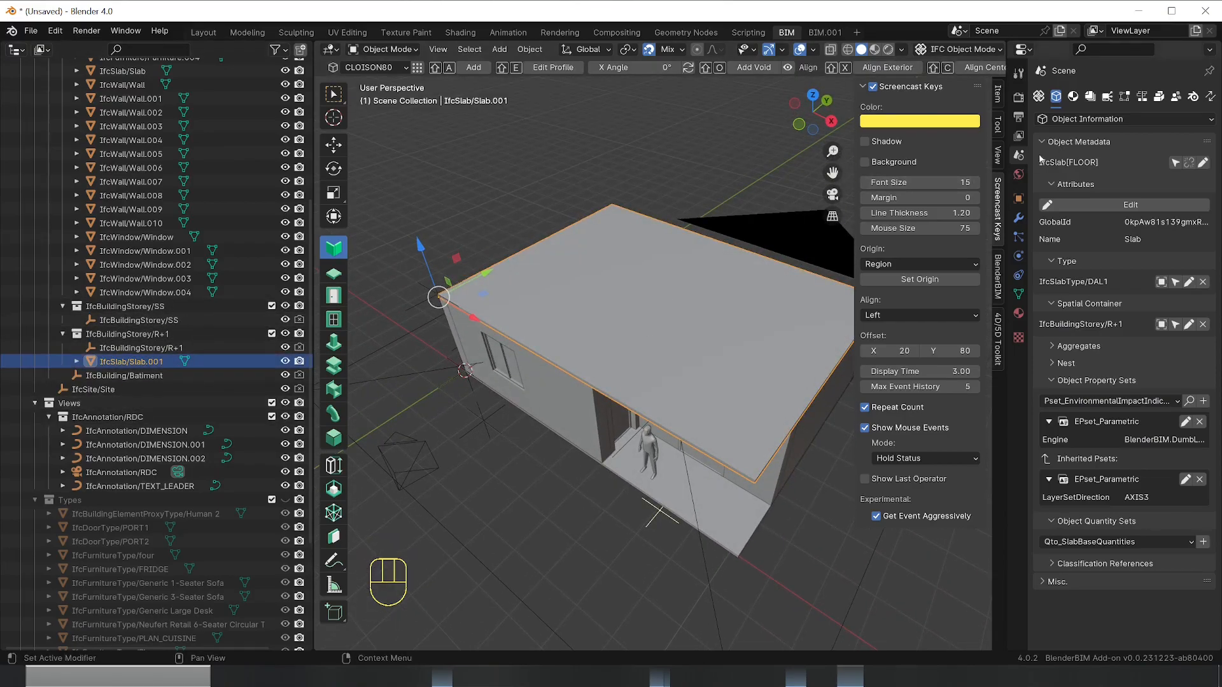
click(812, 96)
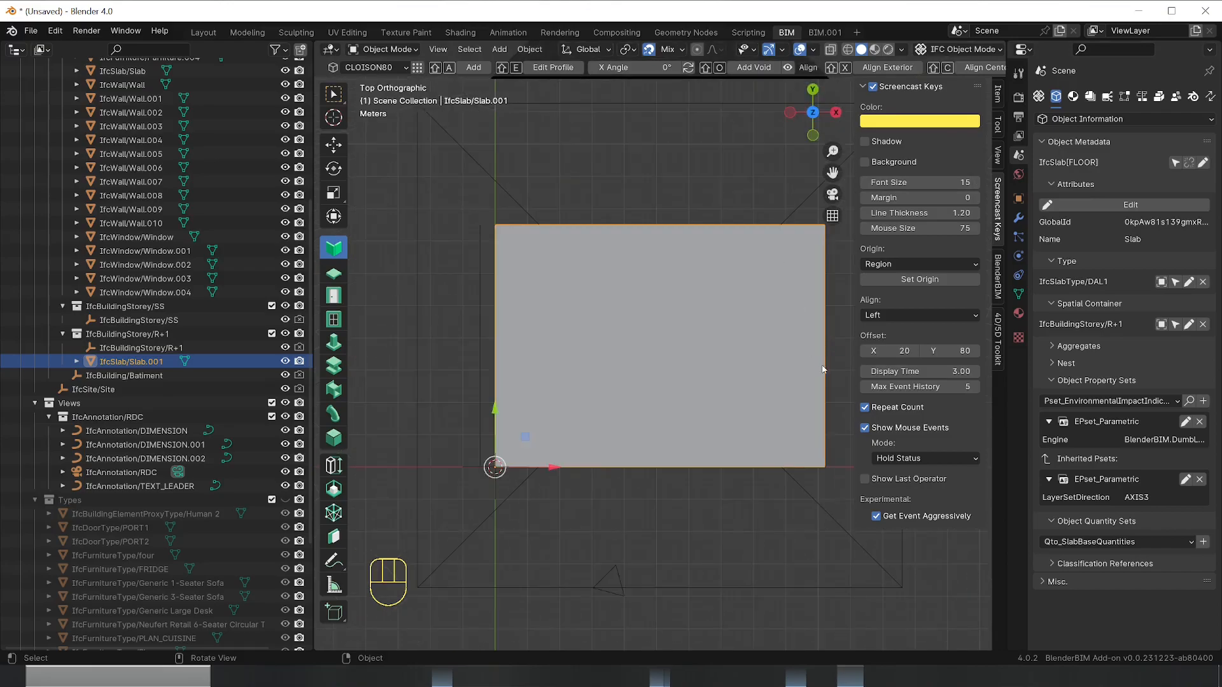
key(Tab)
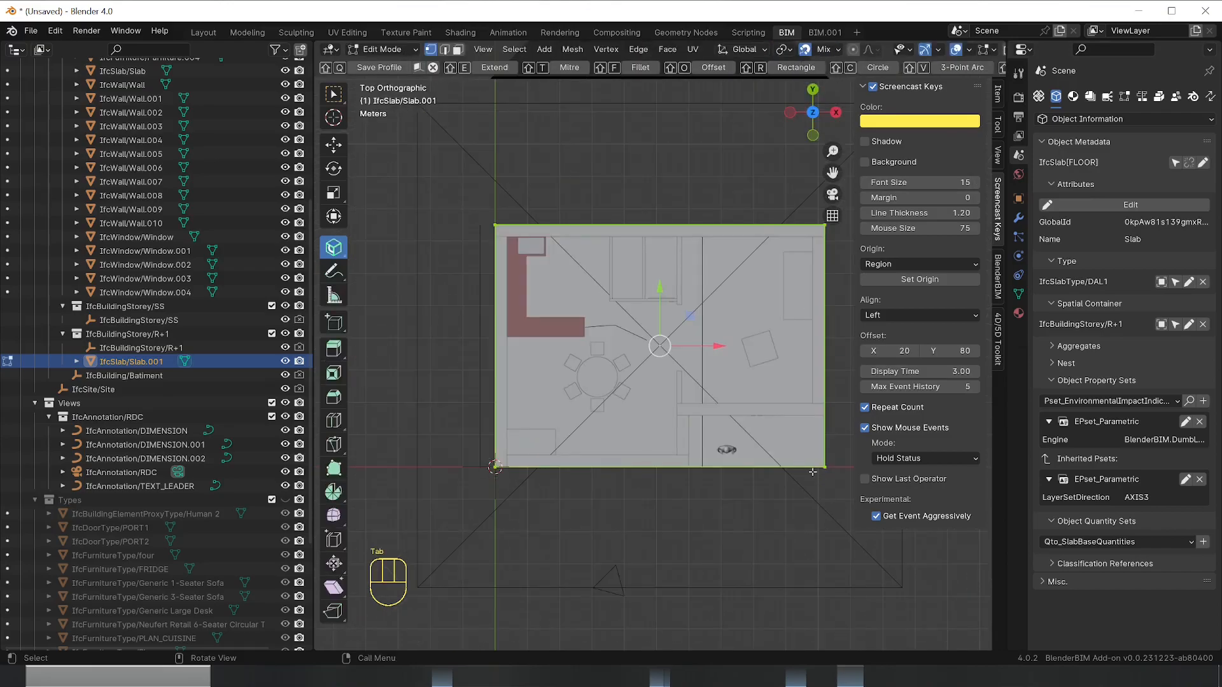
key(ctrl+r)
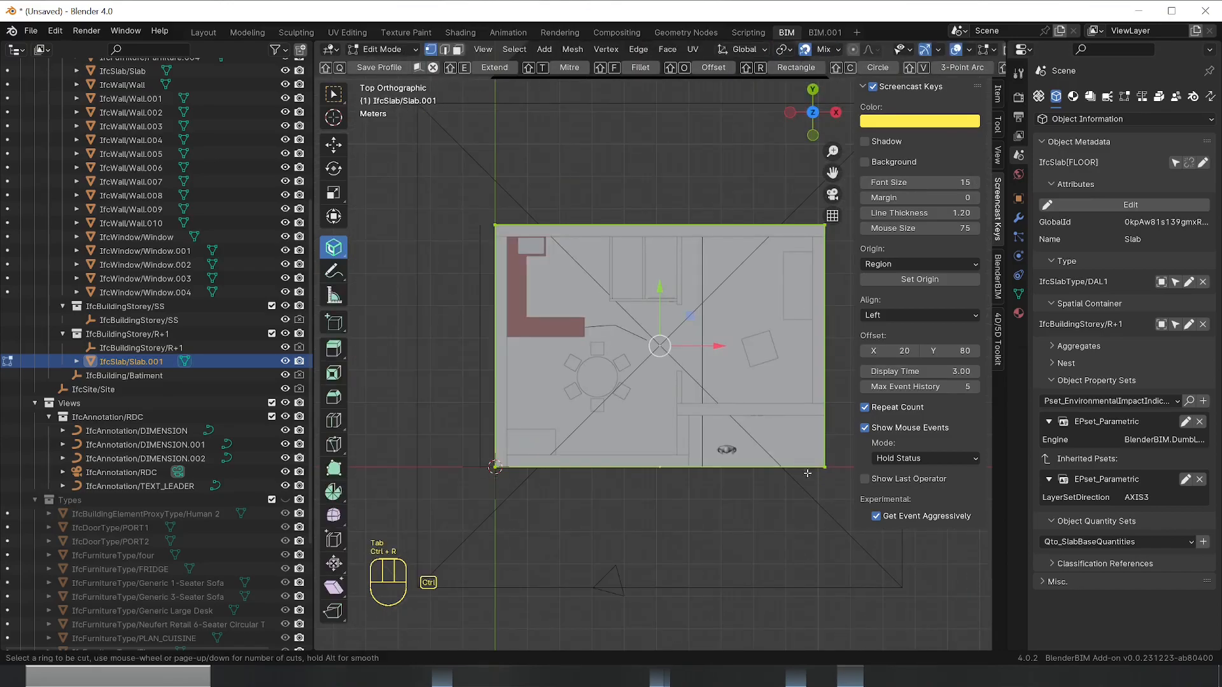
click(660, 468)
key(g)
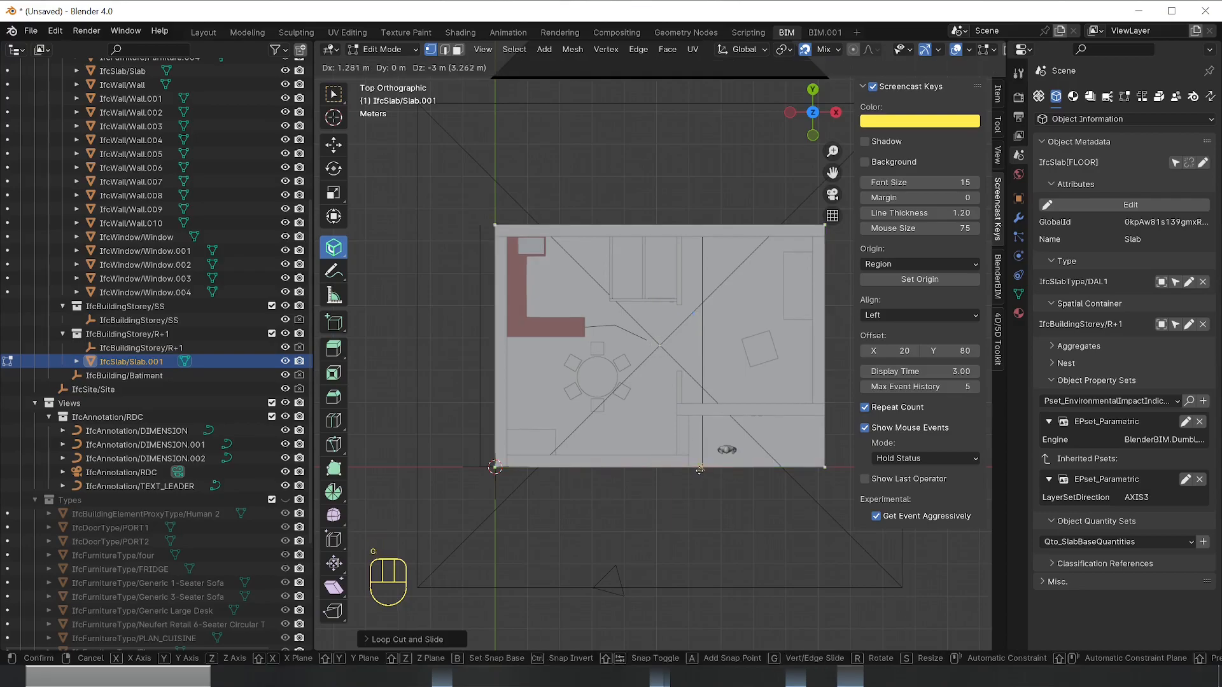
click(691, 487)
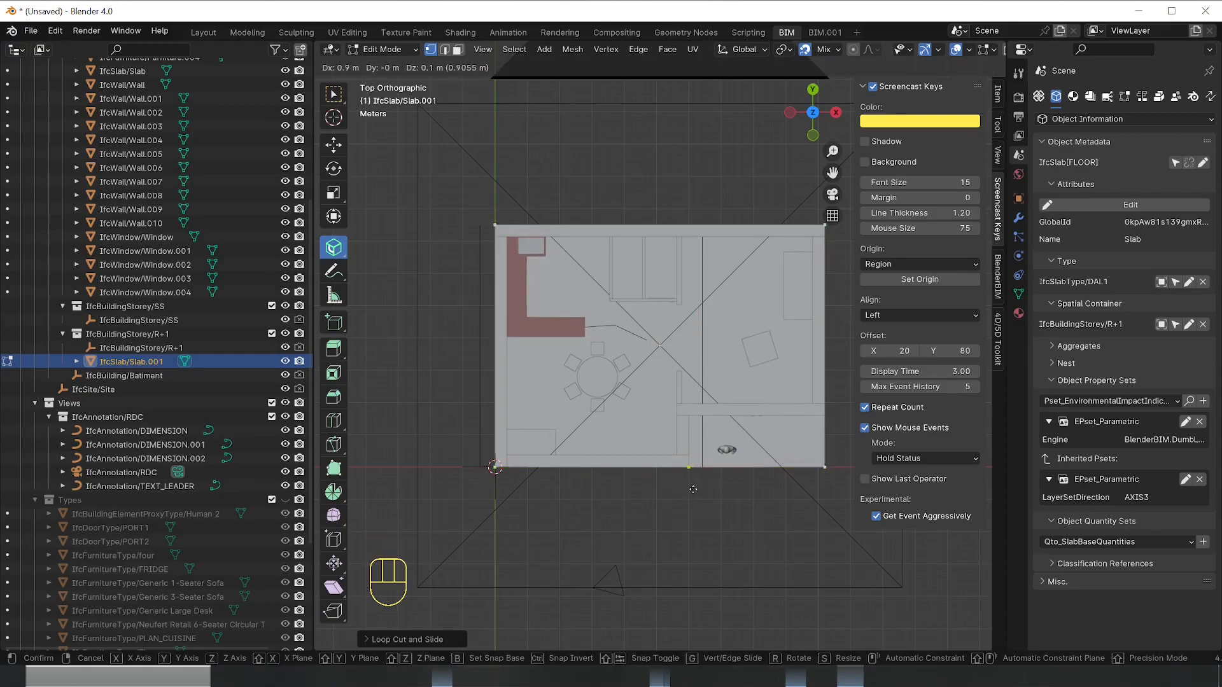
Move the slab profile's front-right corner vertex by -4.2 m in X and 1.6 m in Y to the porch's inner wall corner
click(821, 468)
key(g)
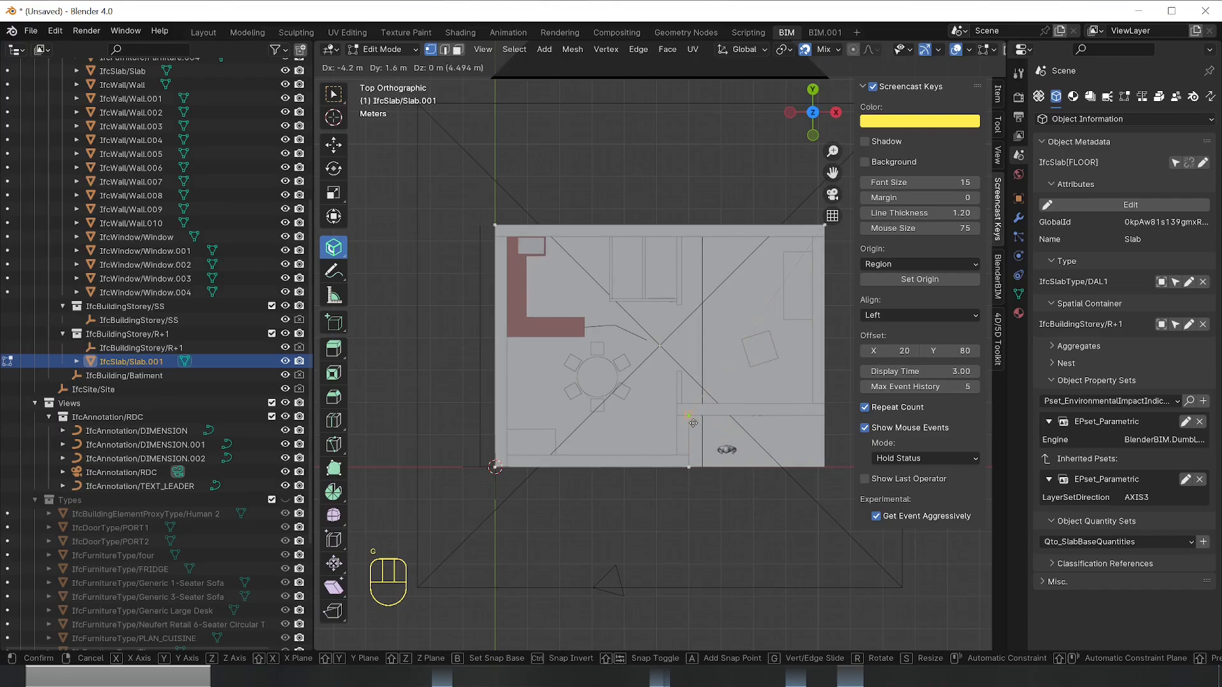
click(693, 422)
Cut the slab profile's slanted edge, snap the new vertex to the porch wall's outer right end, finish the profile edit and deselect the slab
key(ctrl+r)
click(756, 322)
key(g)
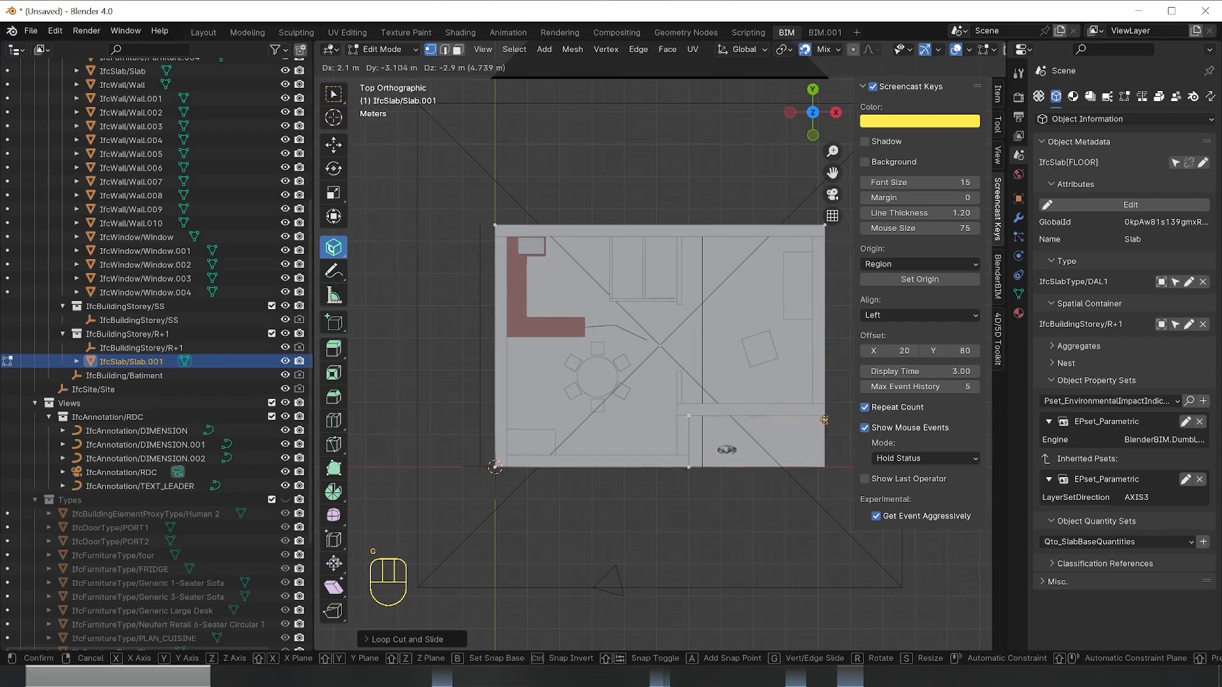
click(825, 415)
key(Tab)
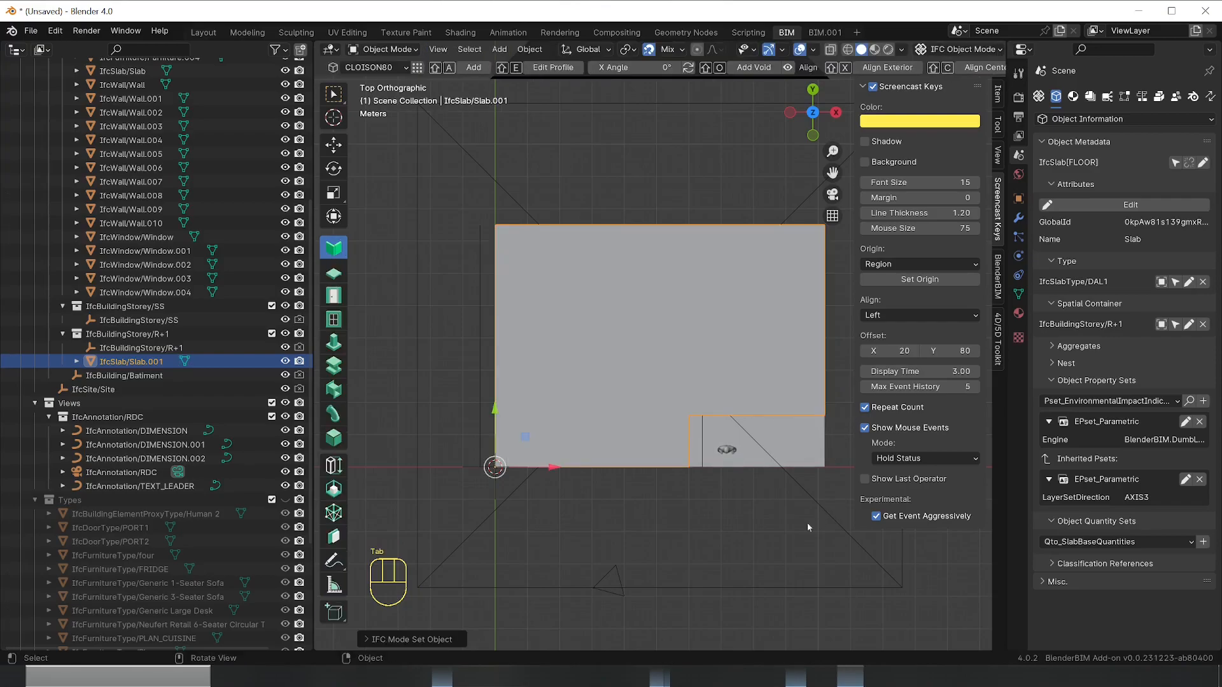
middle_drag(761, 537, 668, 474)
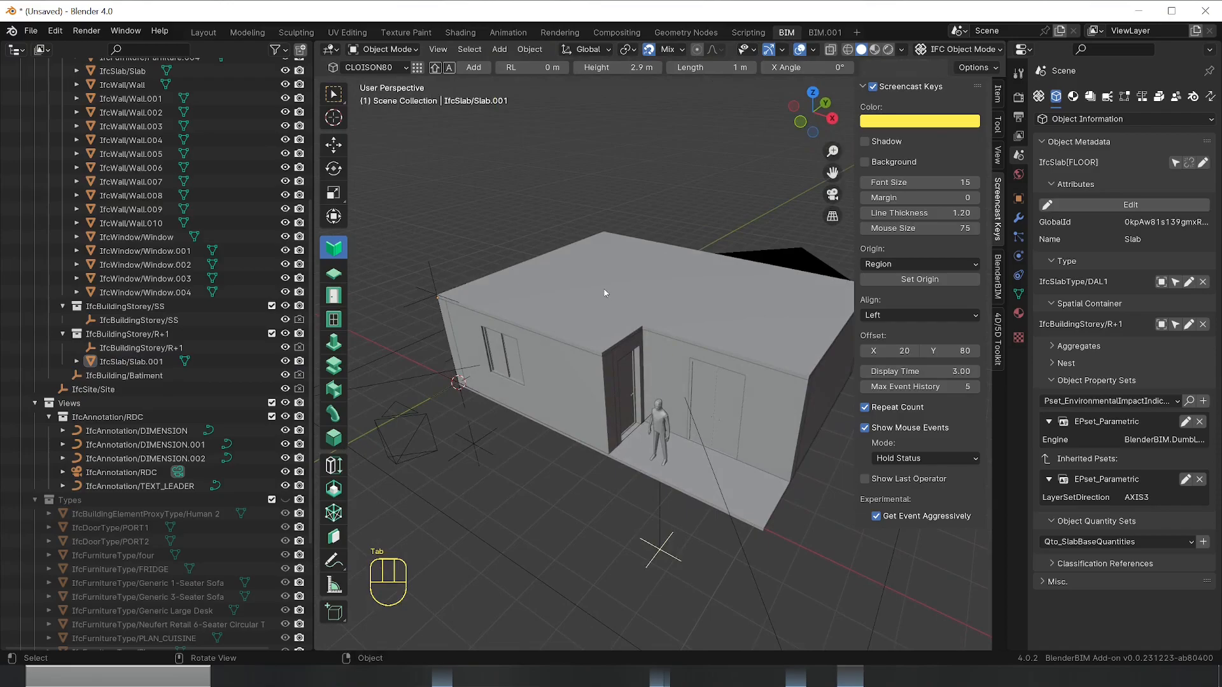
Select all MUR370 walls of the ground floor by type and duplicate them straight up along Z, above the upper slab
middle_drag(543, 469, 583, 488)
scroll(517, 494, down, 3)
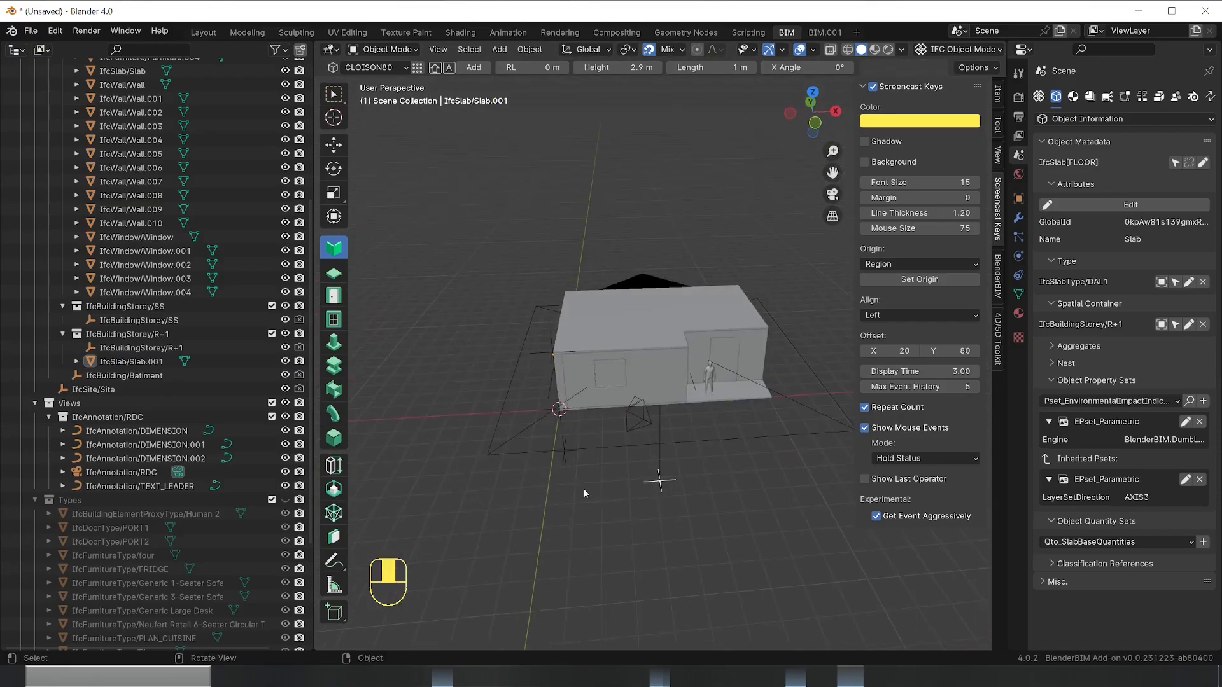
middle_drag(727, 448, 615, 221)
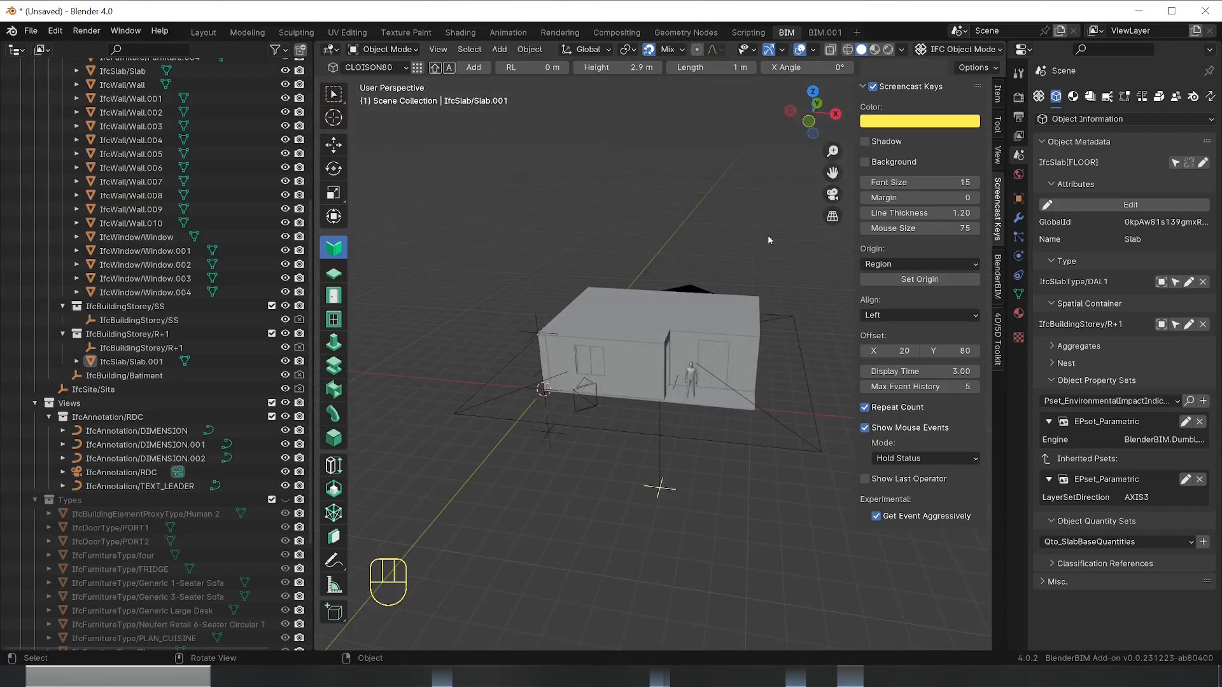
click(640, 360)
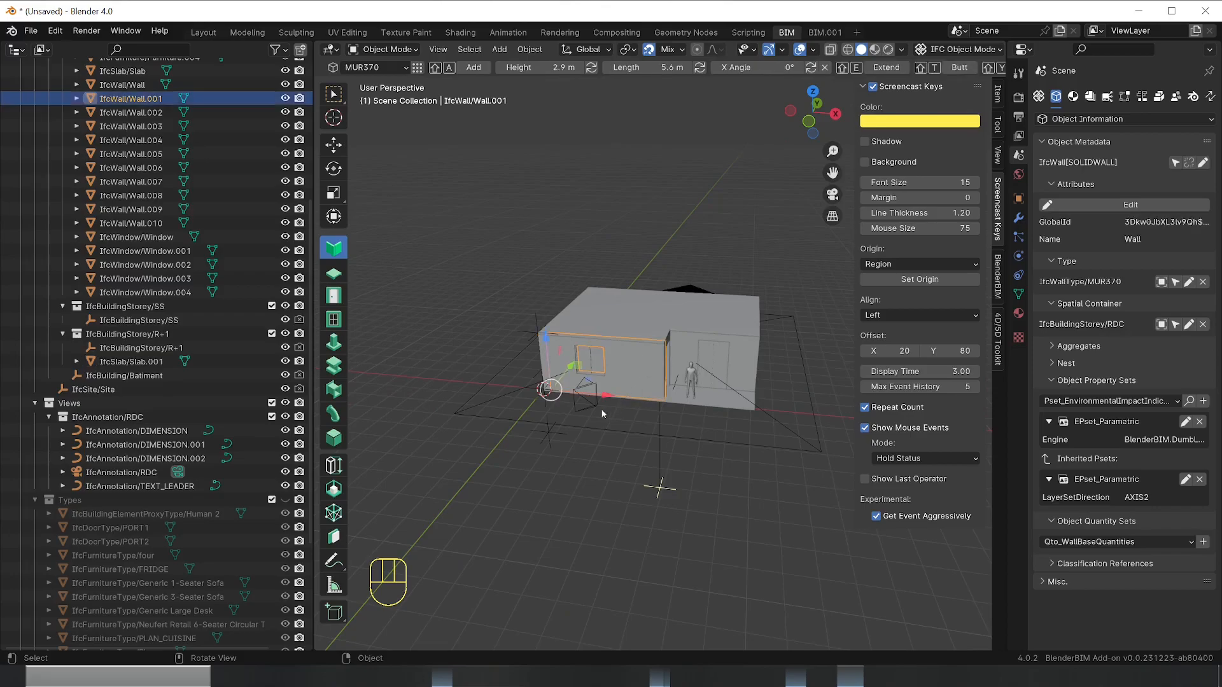
middle_drag(640, 360, 736, 425)
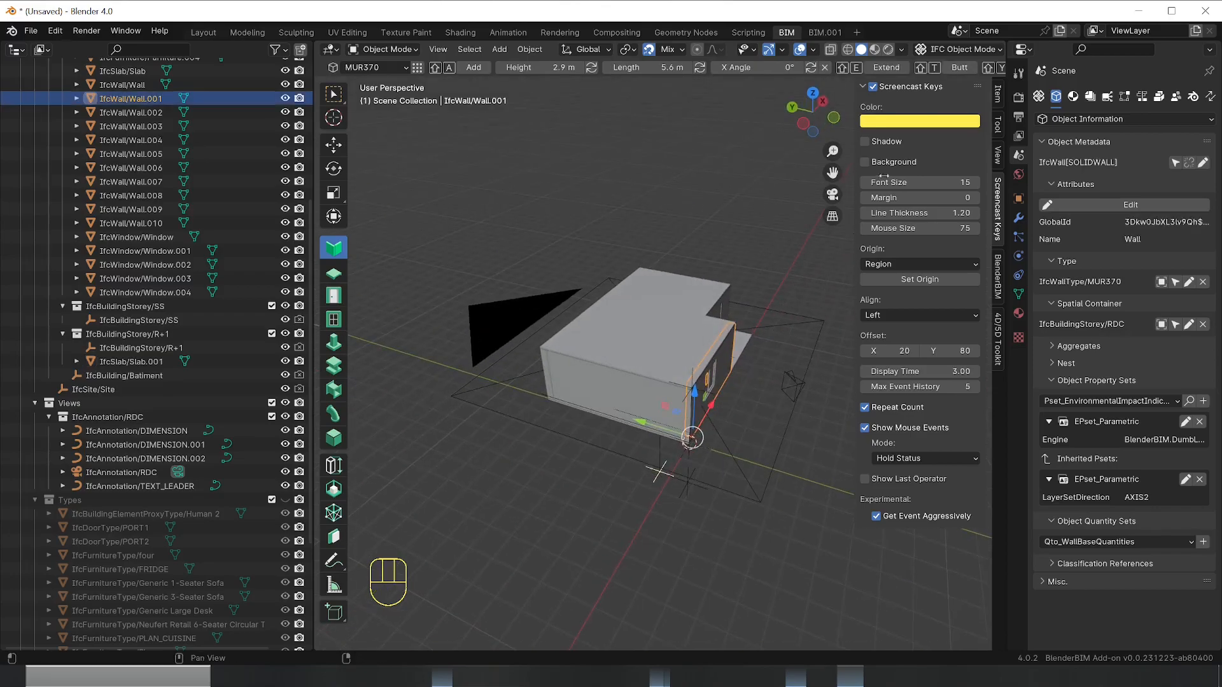
click(1072, 96)
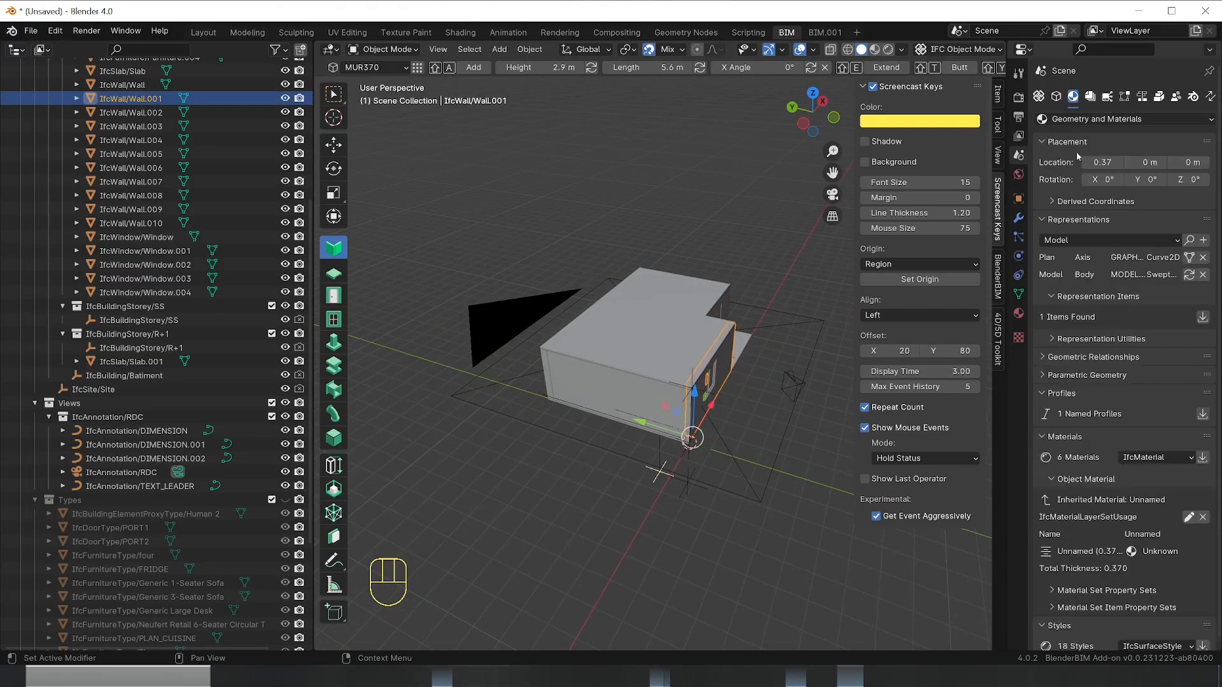
click(1056, 96)
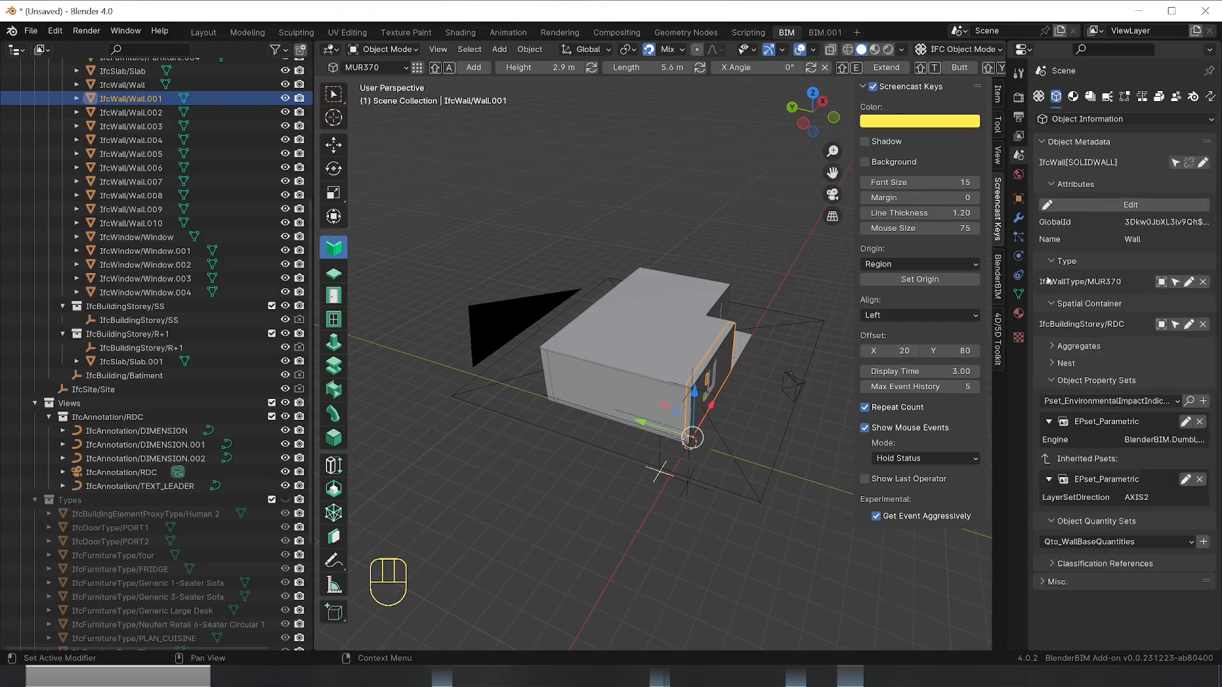
click(1174, 282)
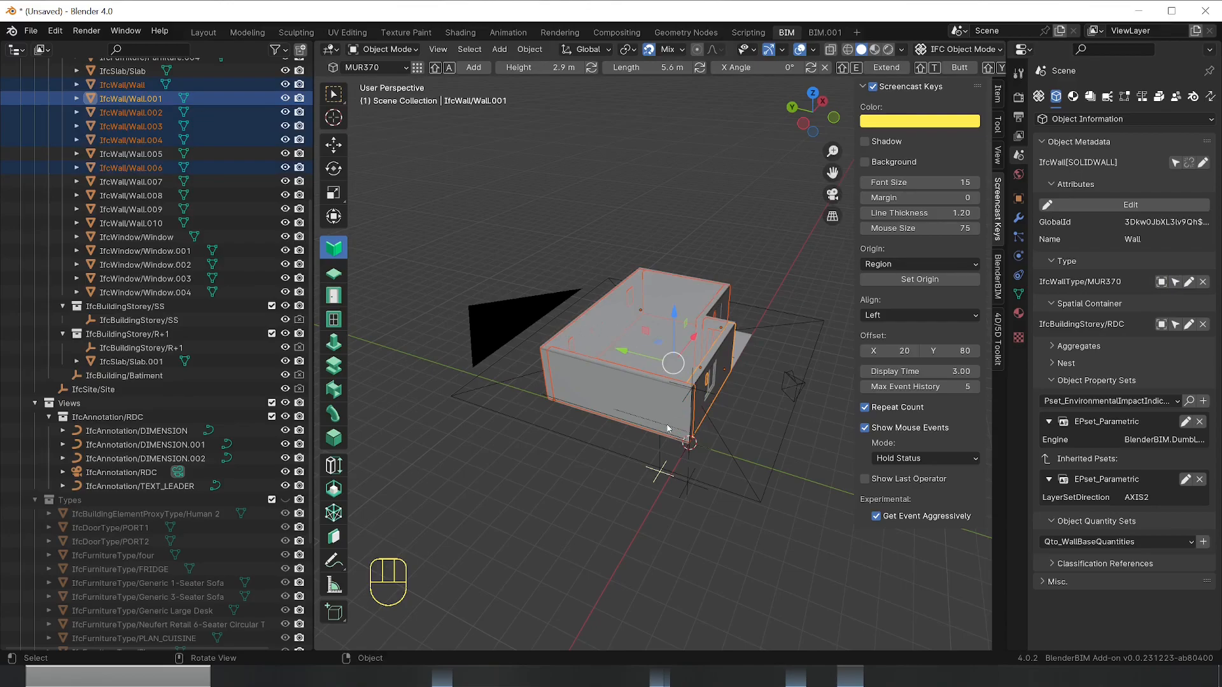
key(shift+d)
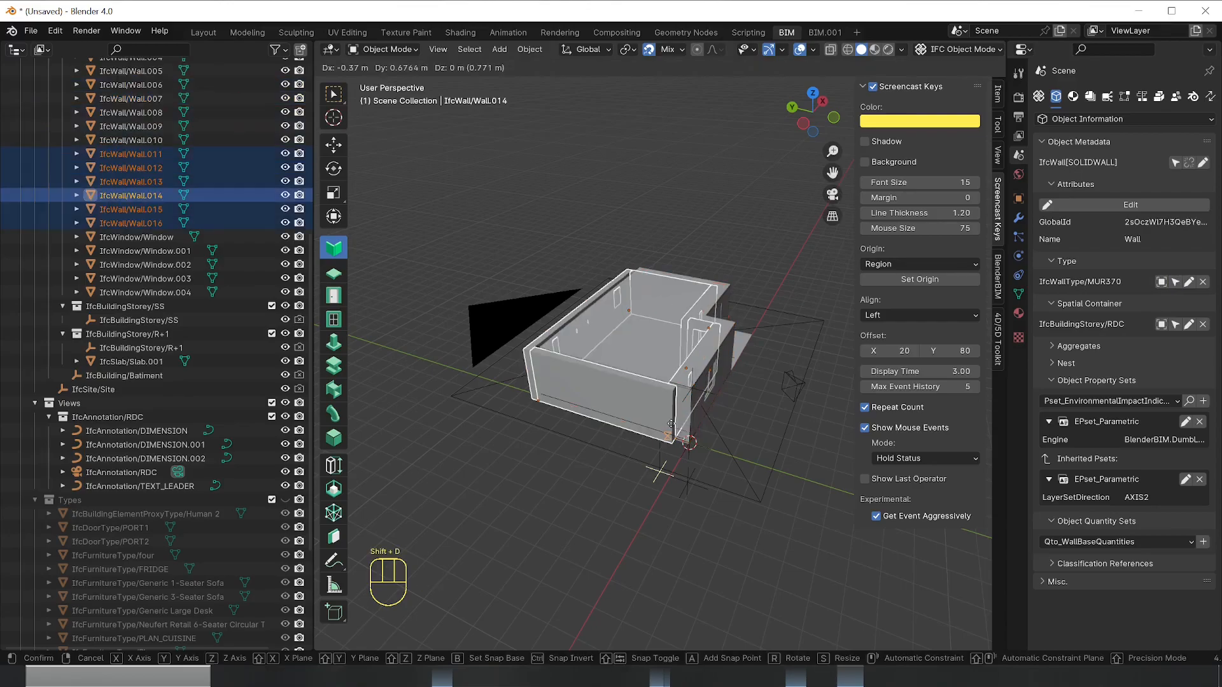
key(z)
key(ctrl)
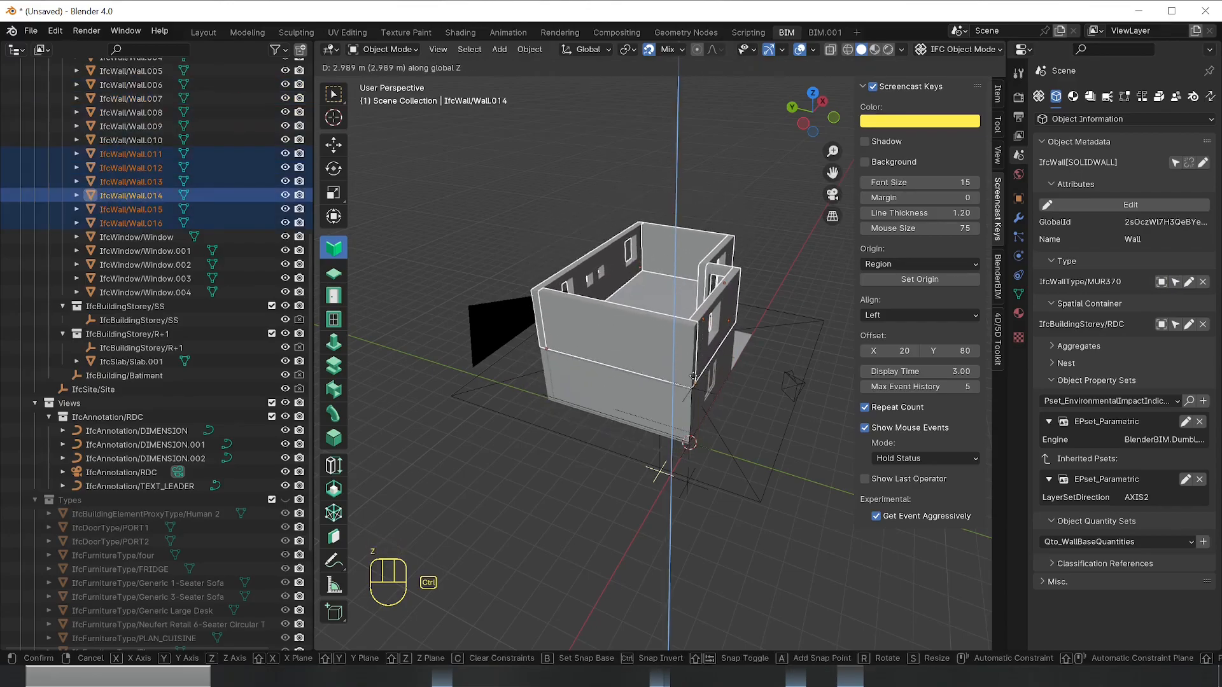
click(700, 364)
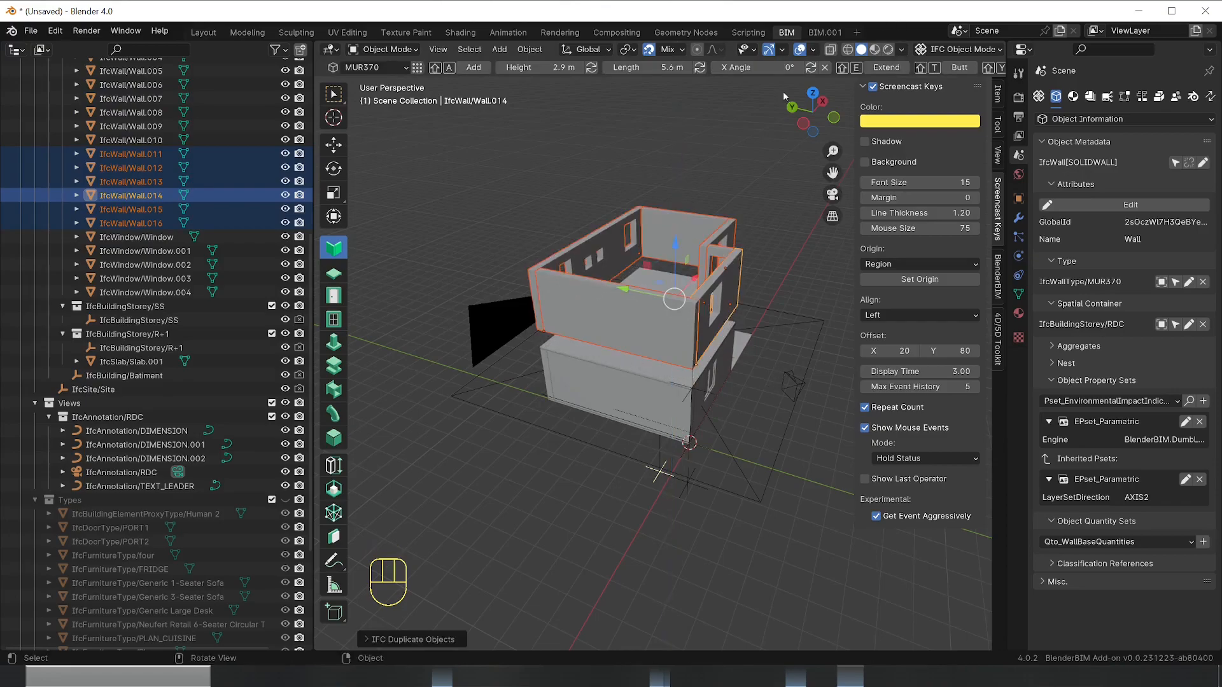
Lower the duplicated walls along Z in the right view so that they rest on the upper slab
click(822, 101)
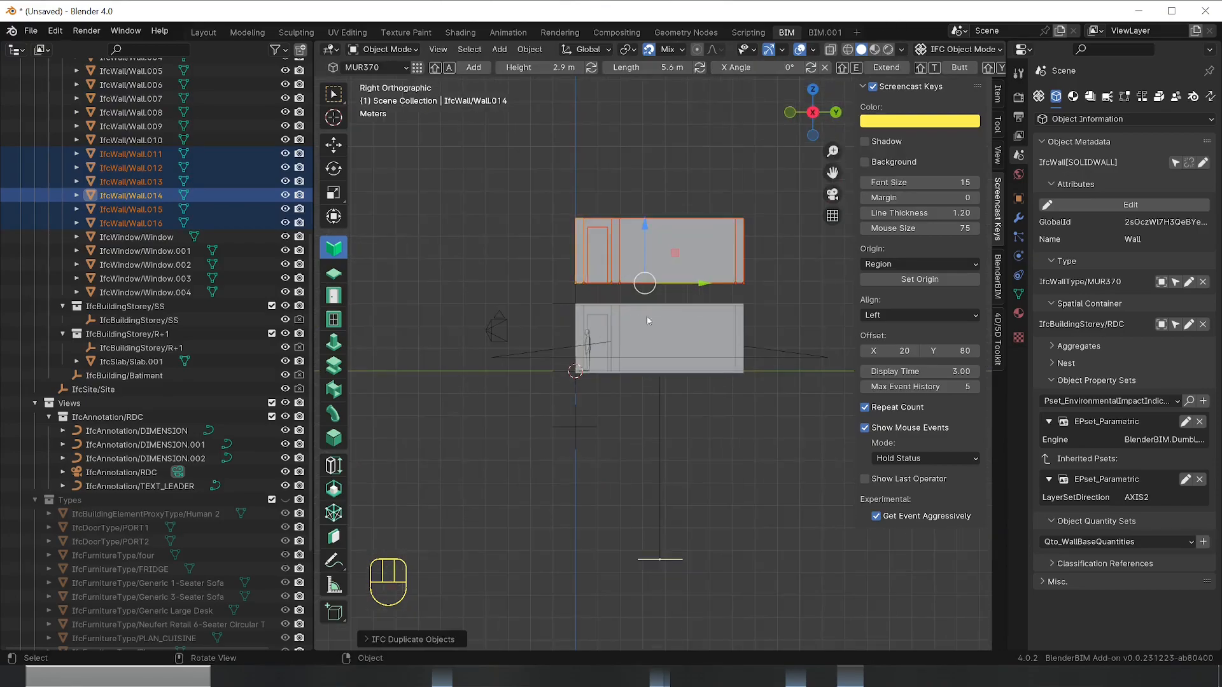
key(g)
key(z)
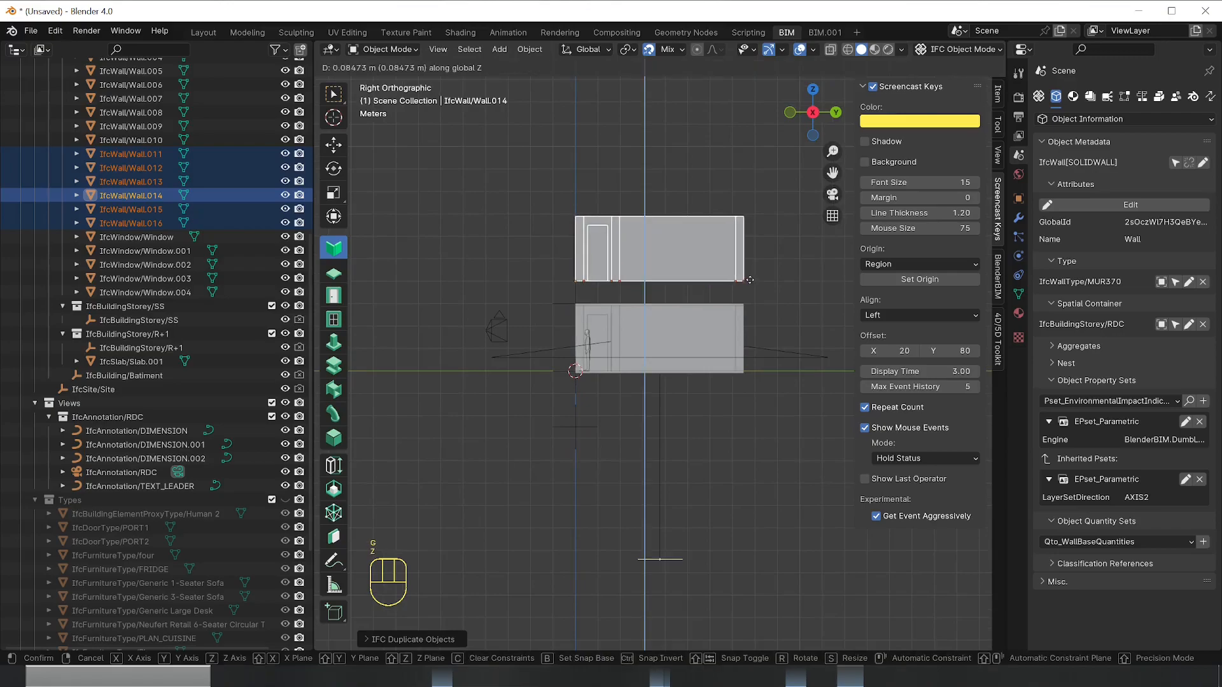
click(752, 299)
middle_drag(560, 400, 757, 455)
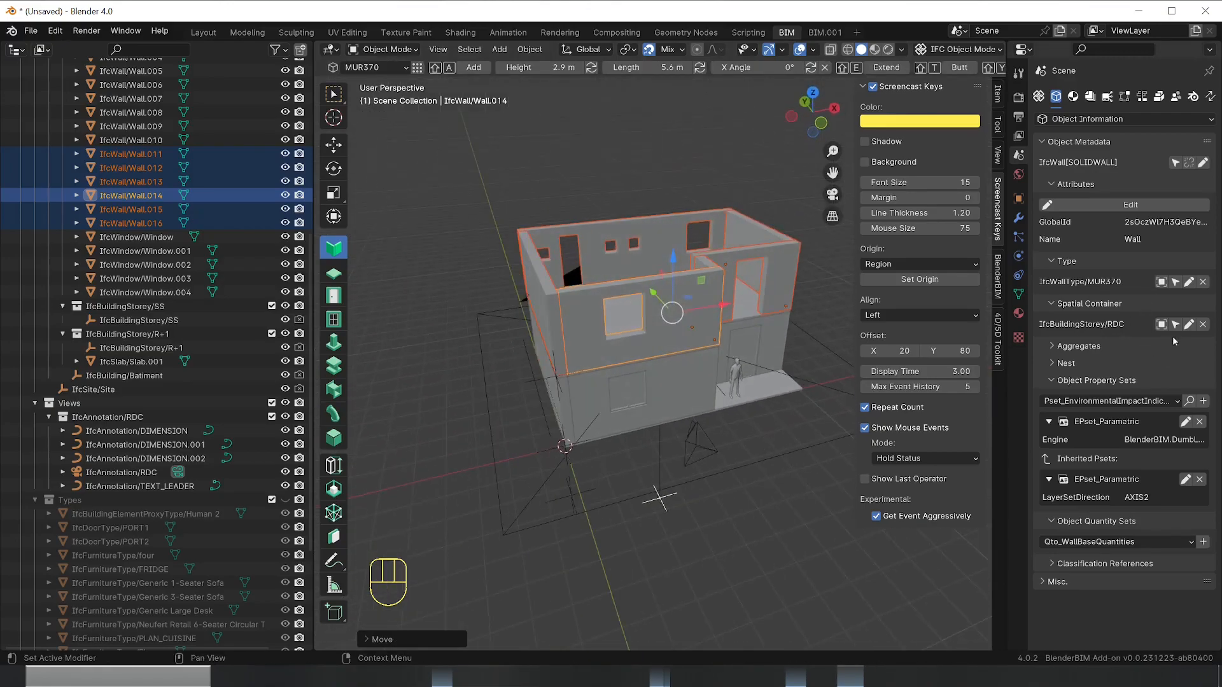
Assign the duplicated upper walls to the R+1 storey as their spatial container
click(1187, 324)
click(1049, 346)
click(1089, 375)
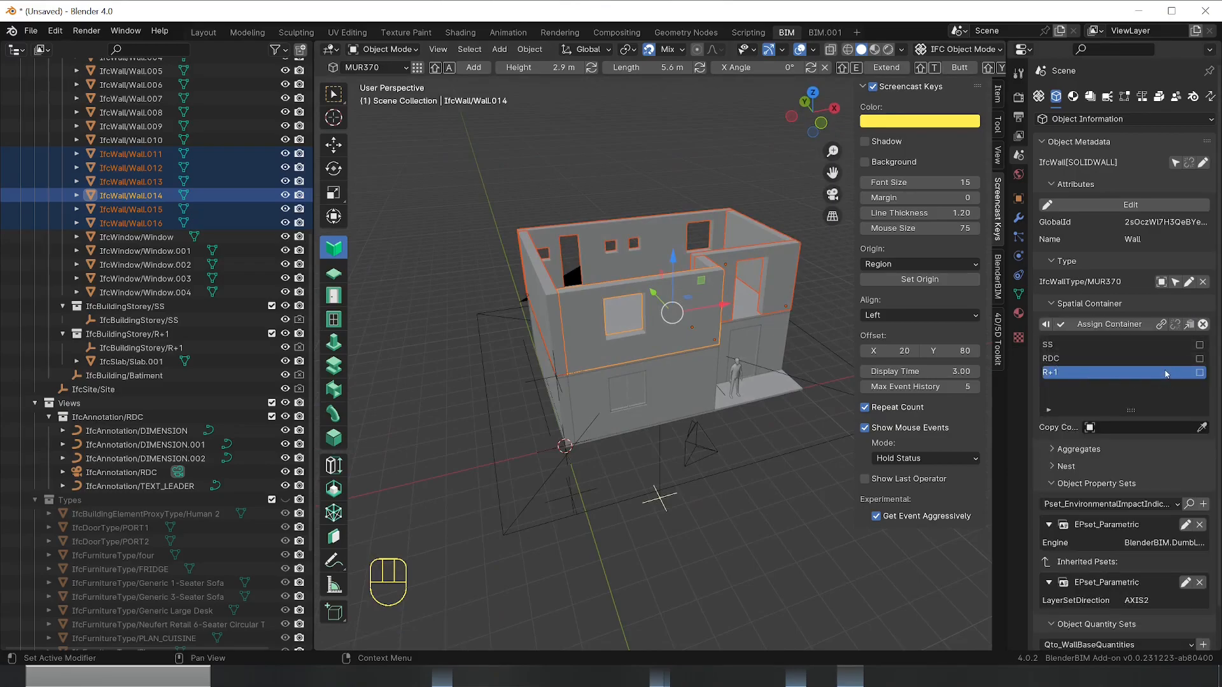
click(1119, 324)
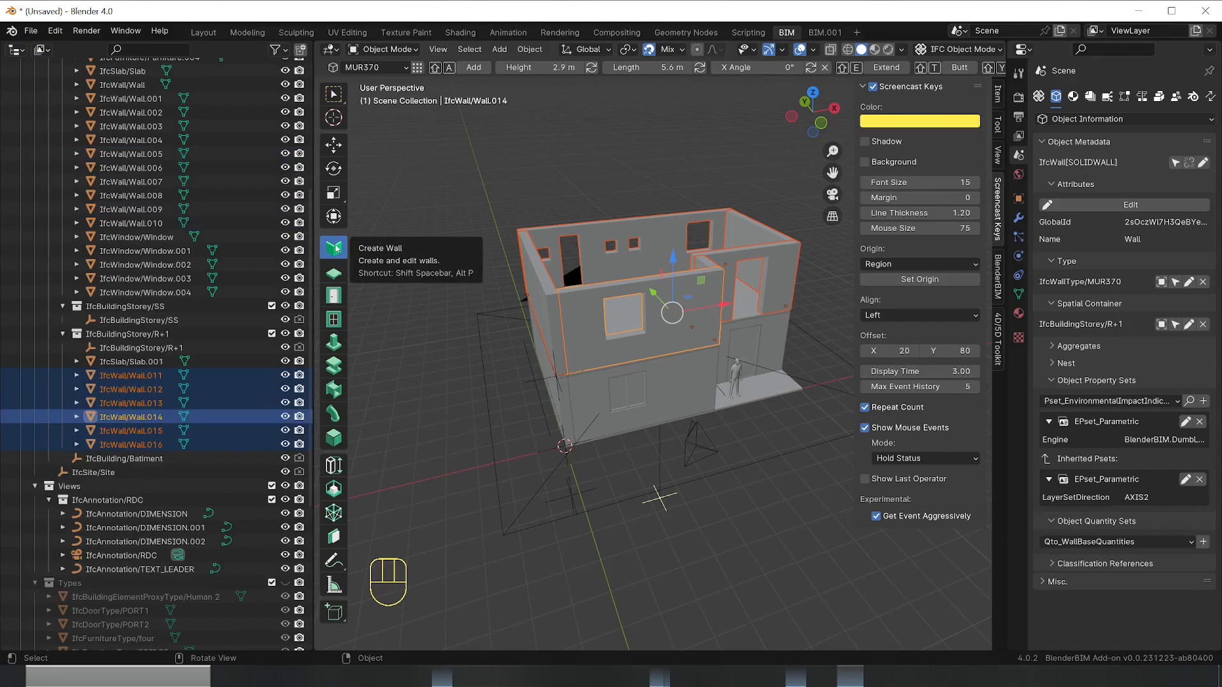
Regenerate the R+1 walls to clear the copied openings and set their height to 2.5 m
key(shift+g)
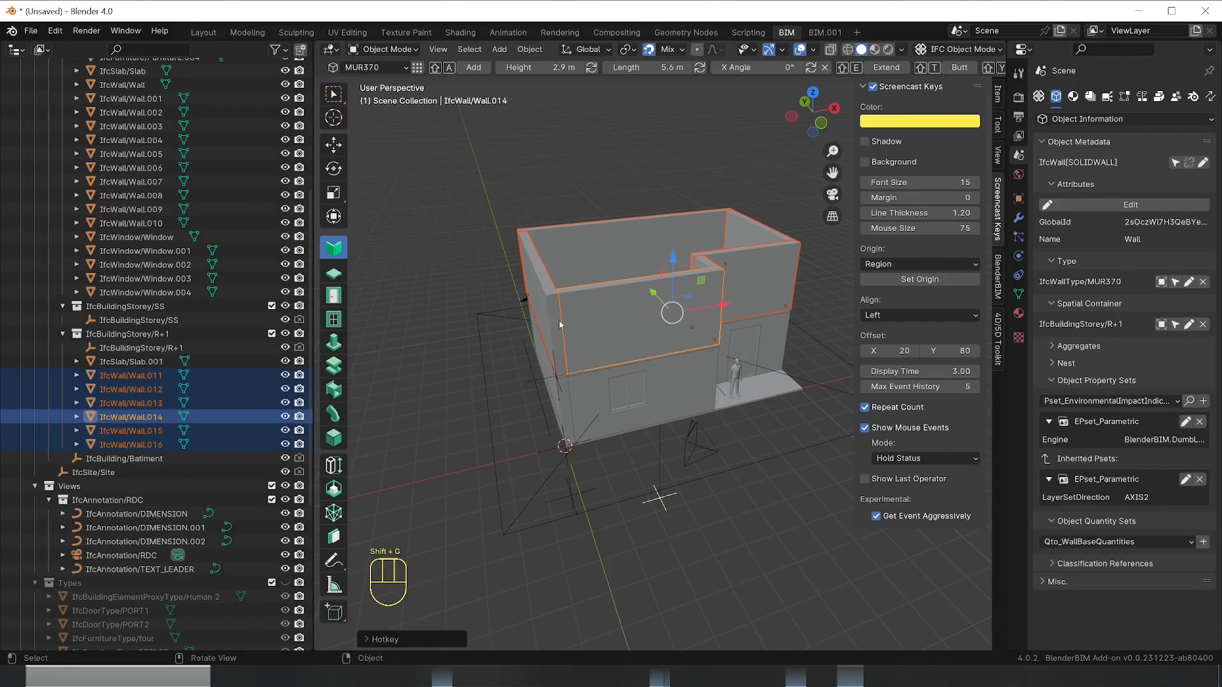
click(553, 65)
text(2.5)
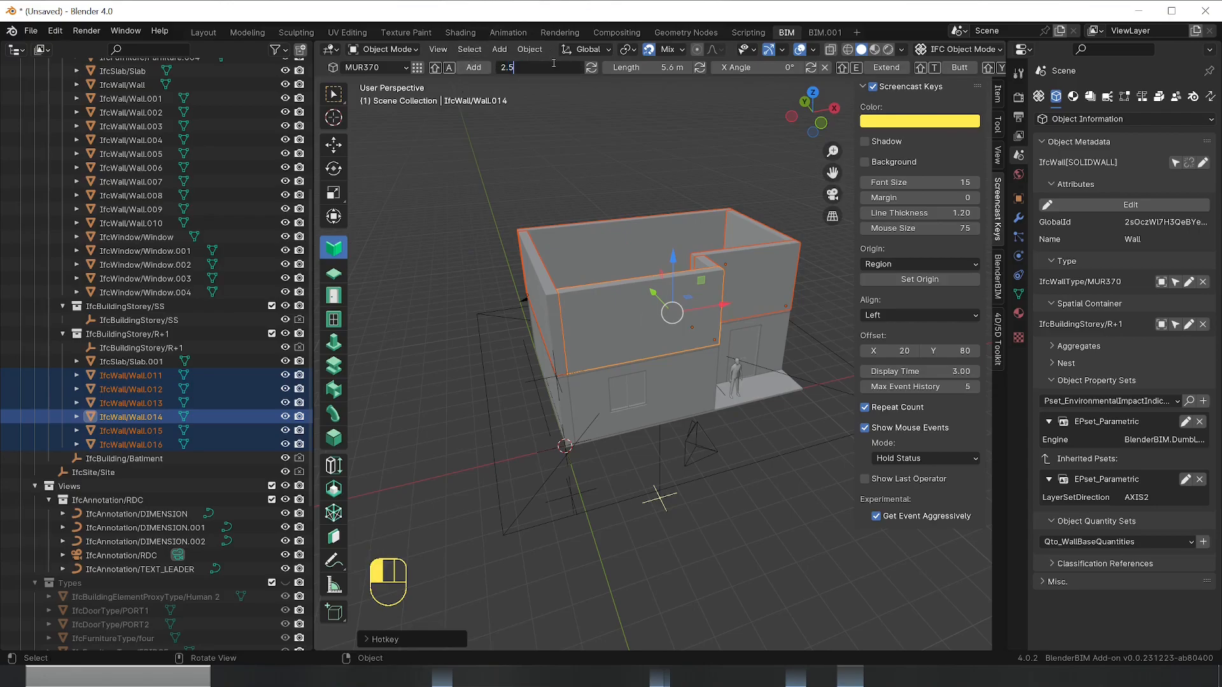
click(587, 71)
click(590, 68)
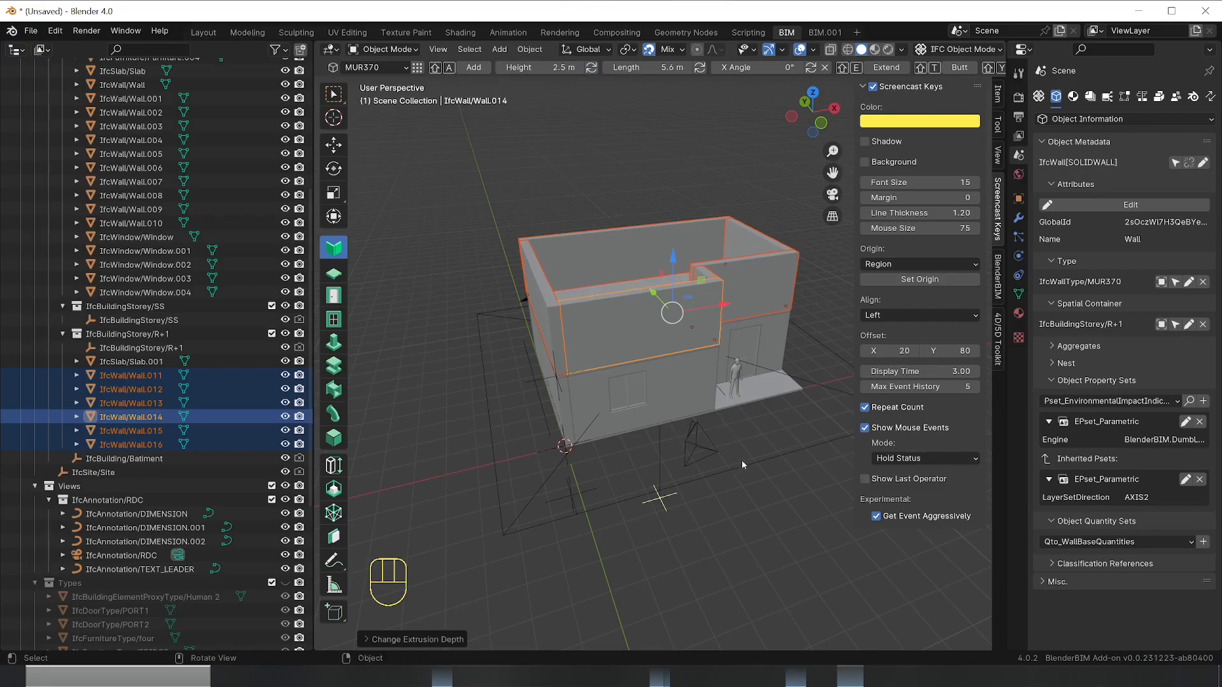
Duplicate the R+1 walls straight down along Z to form the basement walls beneath the ground floor
middle_drag(773, 438, 824, 407)
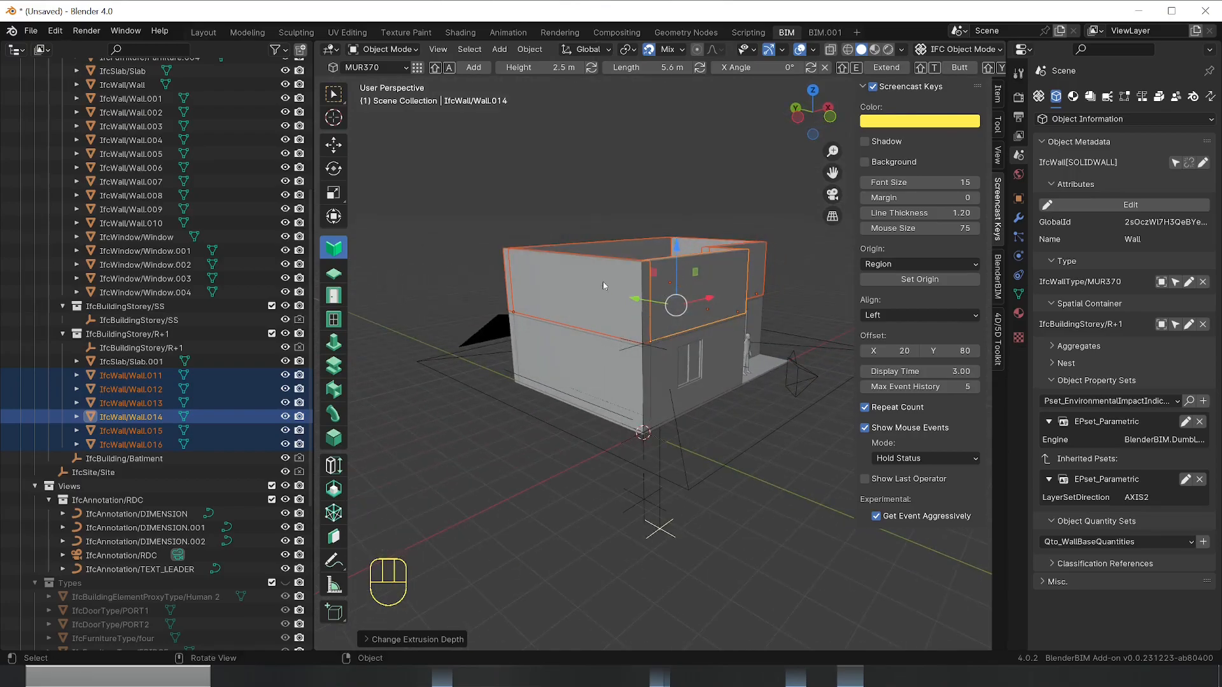
key(shift+d)
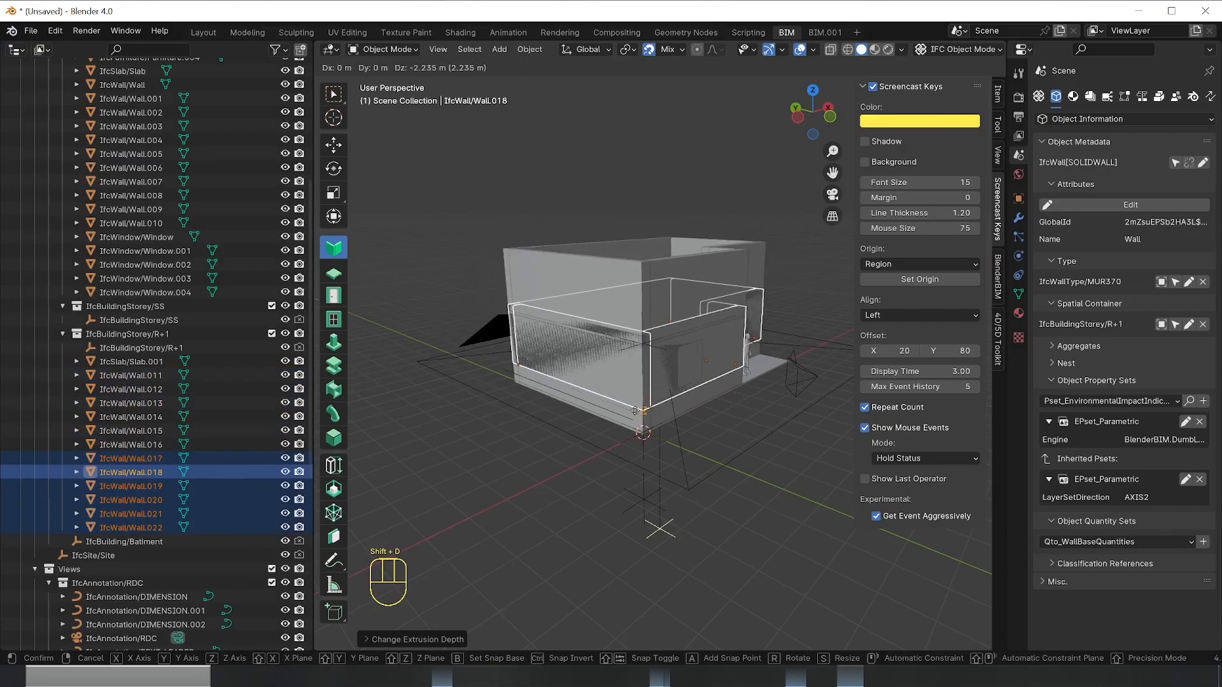
key(z)
click(650, 495)
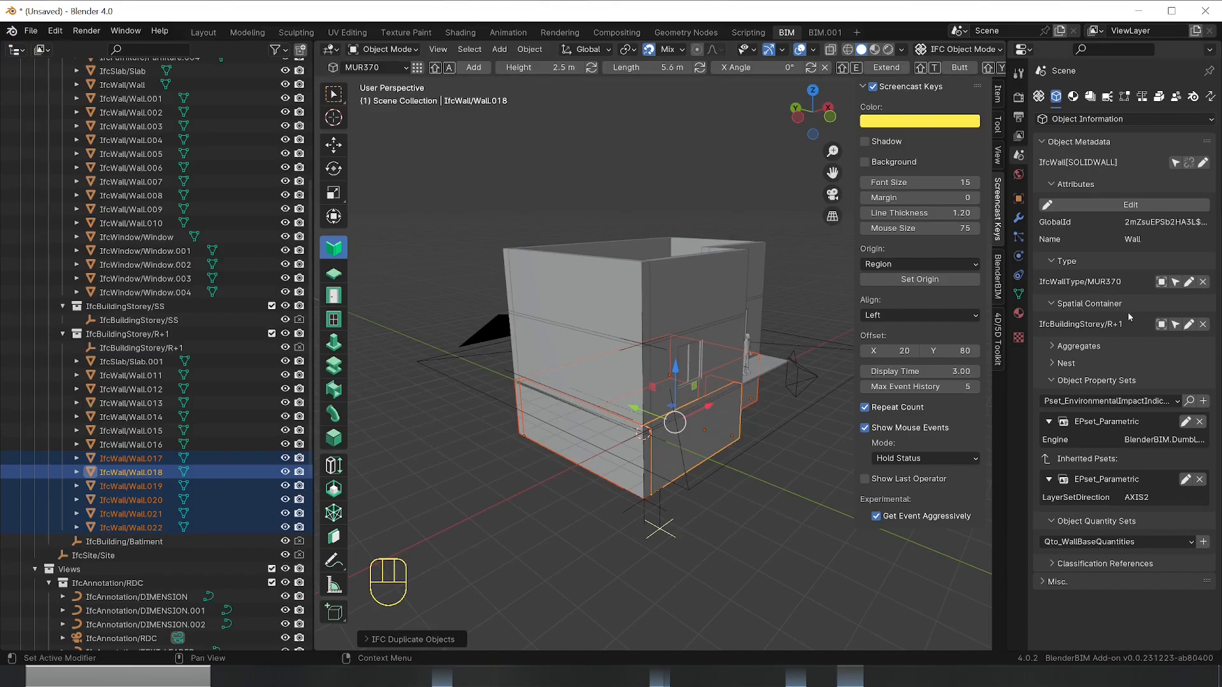
Assign the duplicated basement walls to the SS storey as their spatial container
click(1189, 324)
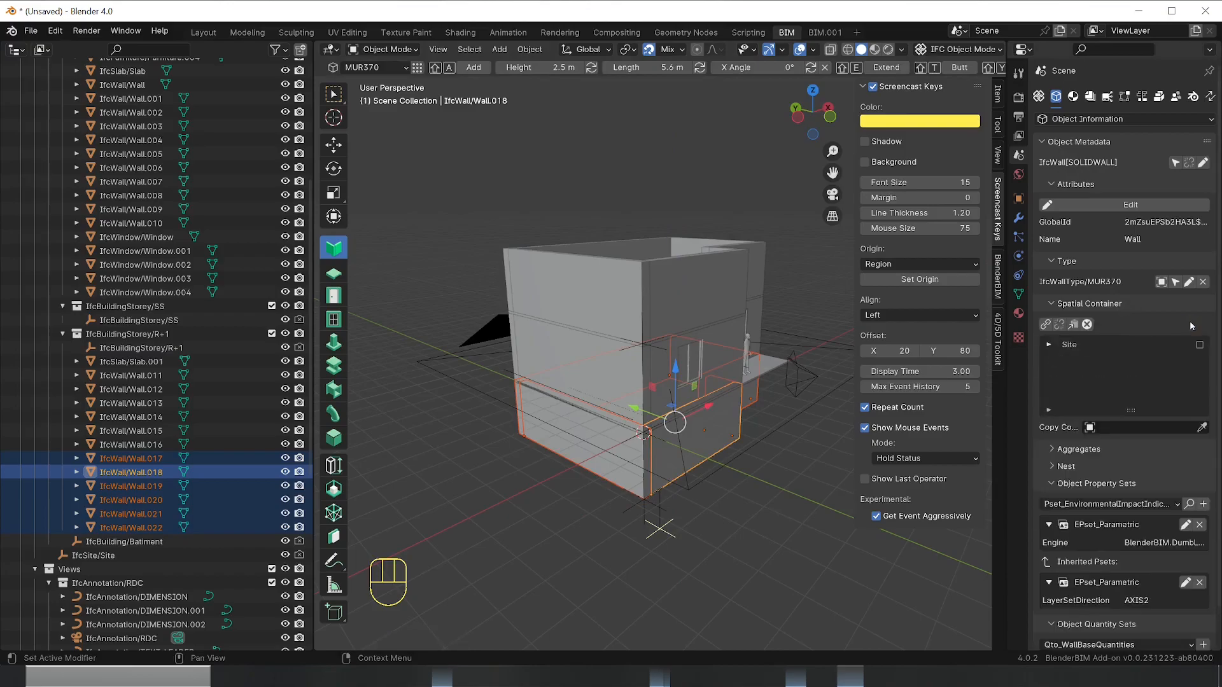
click(1051, 347)
click(1049, 346)
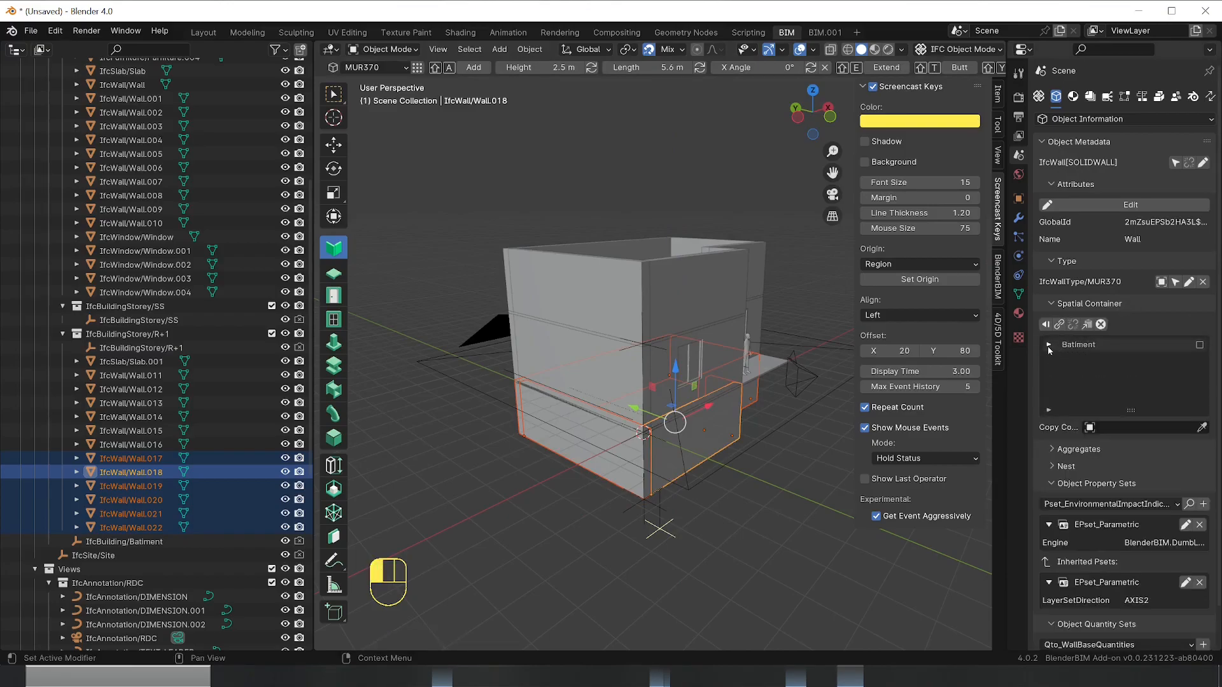
click(1148, 344)
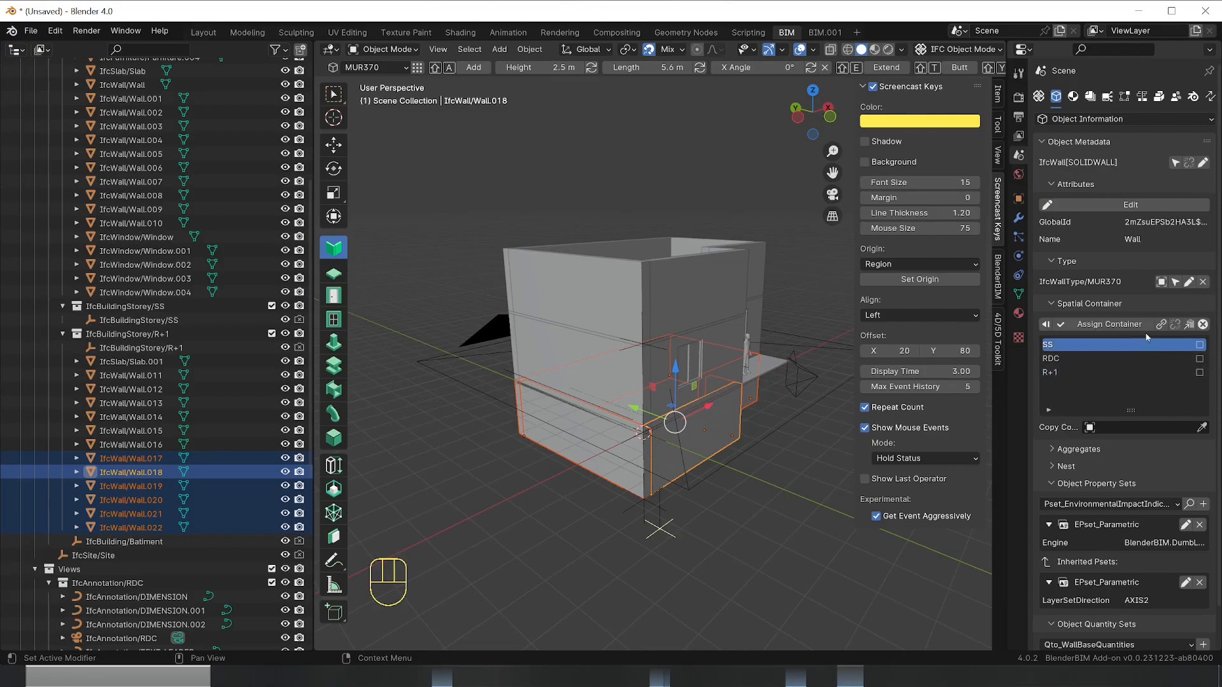
click(1130, 326)
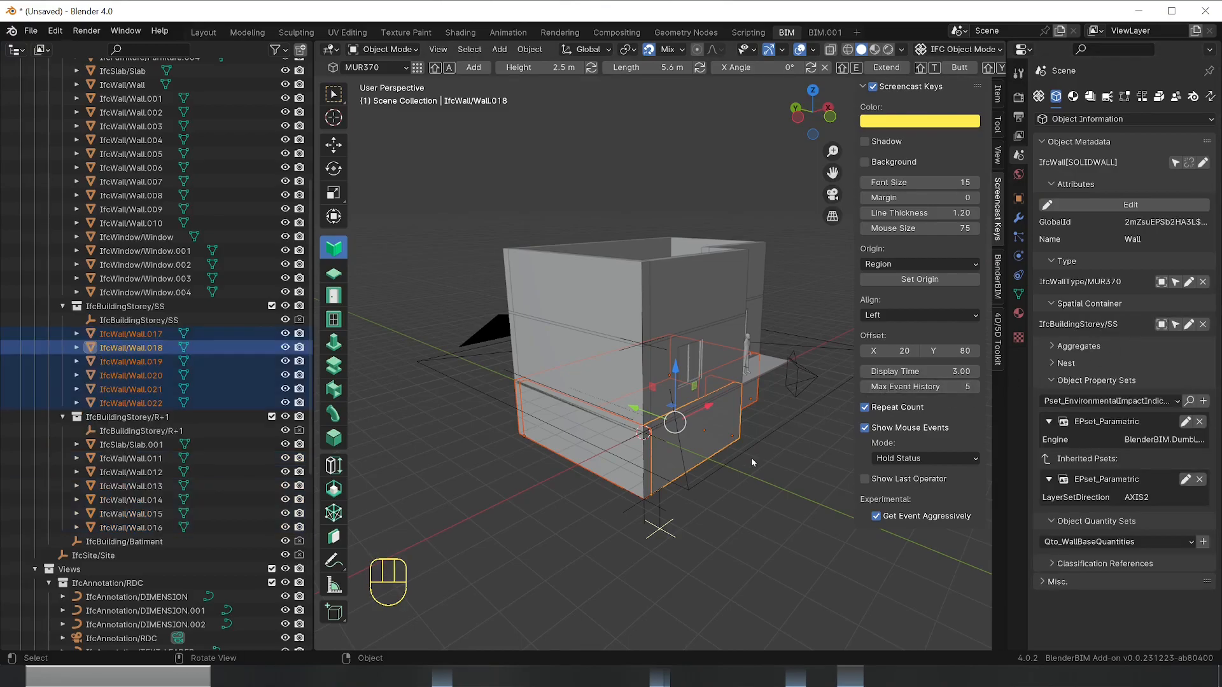
Set the height of the basement walls to 2.4 m
click(564, 66)
text(2.4)
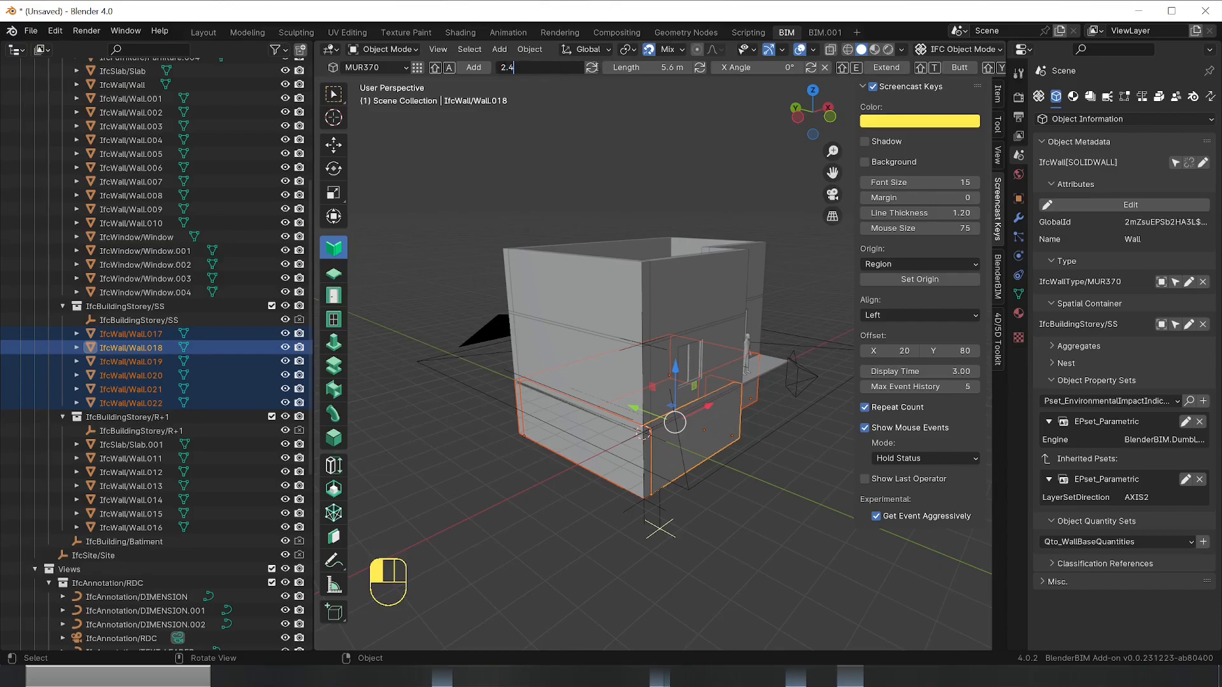
key(Return)
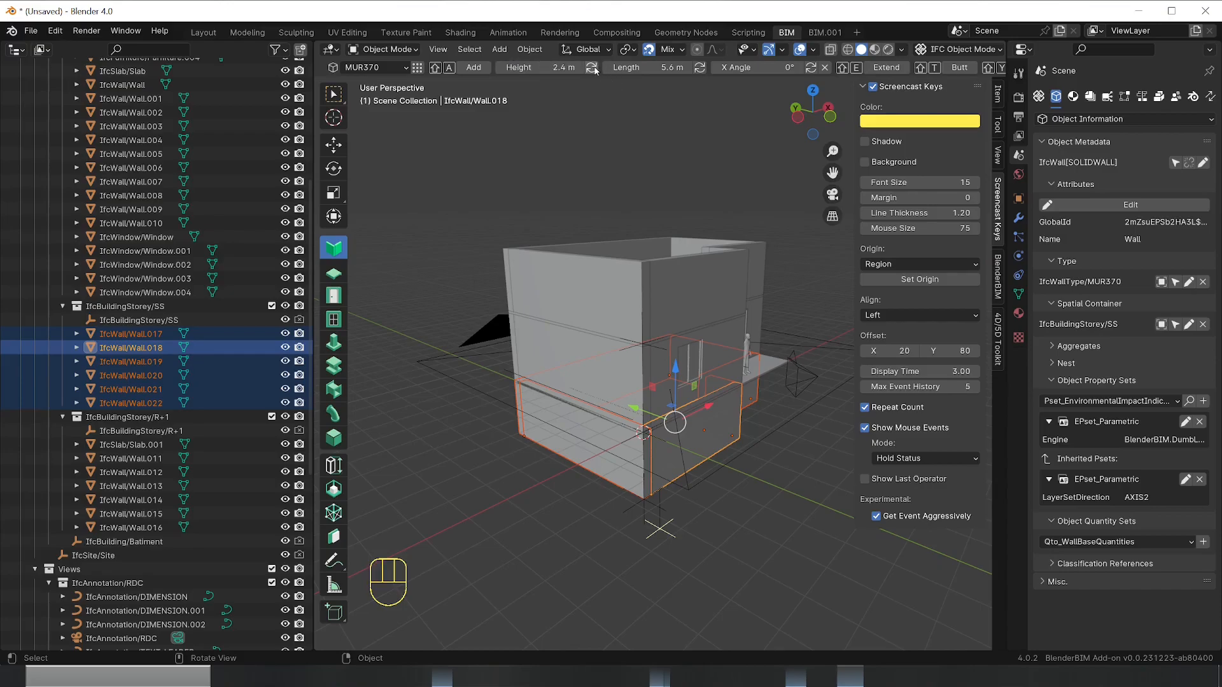
Duplicate the R+1 floor slab straight down along Z to below the basement walls
middle_drag(826, 558, 754, 557)
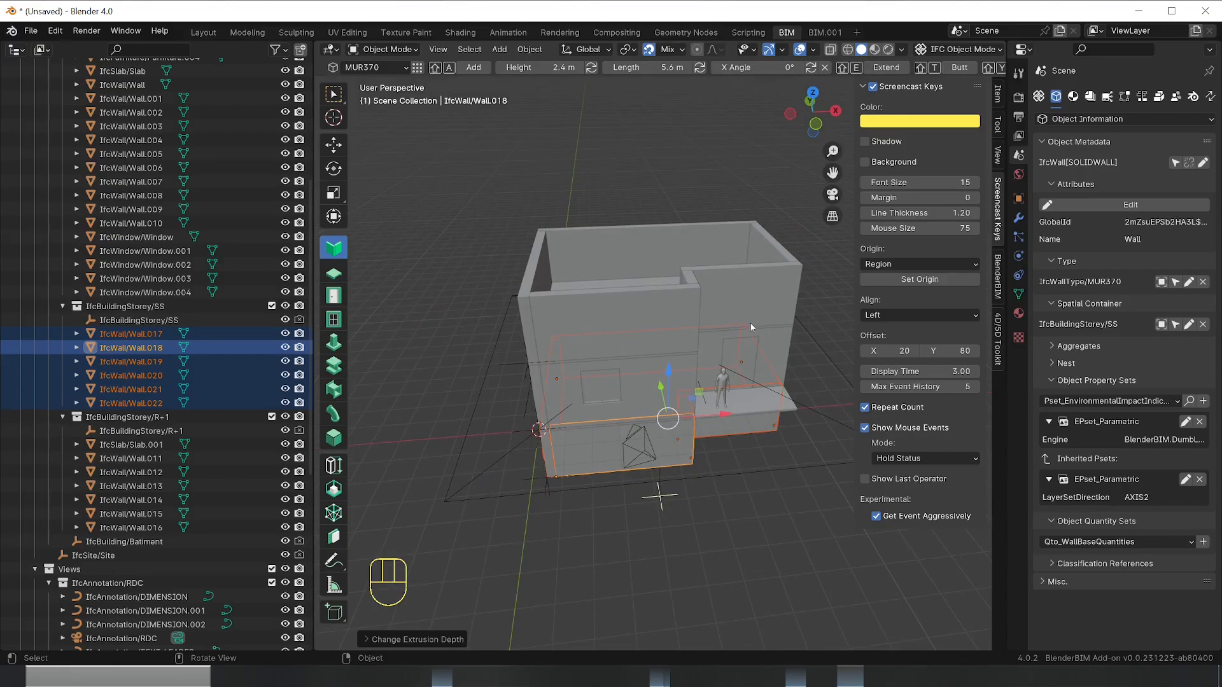
click(772, 328)
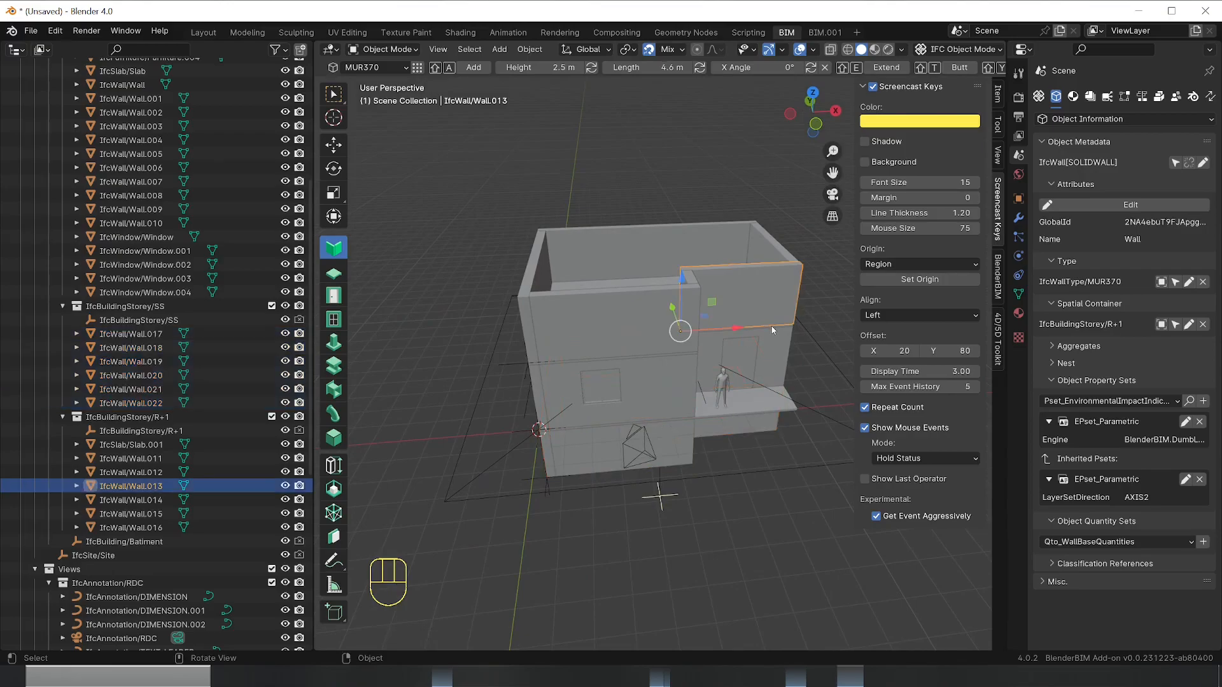
click(671, 360)
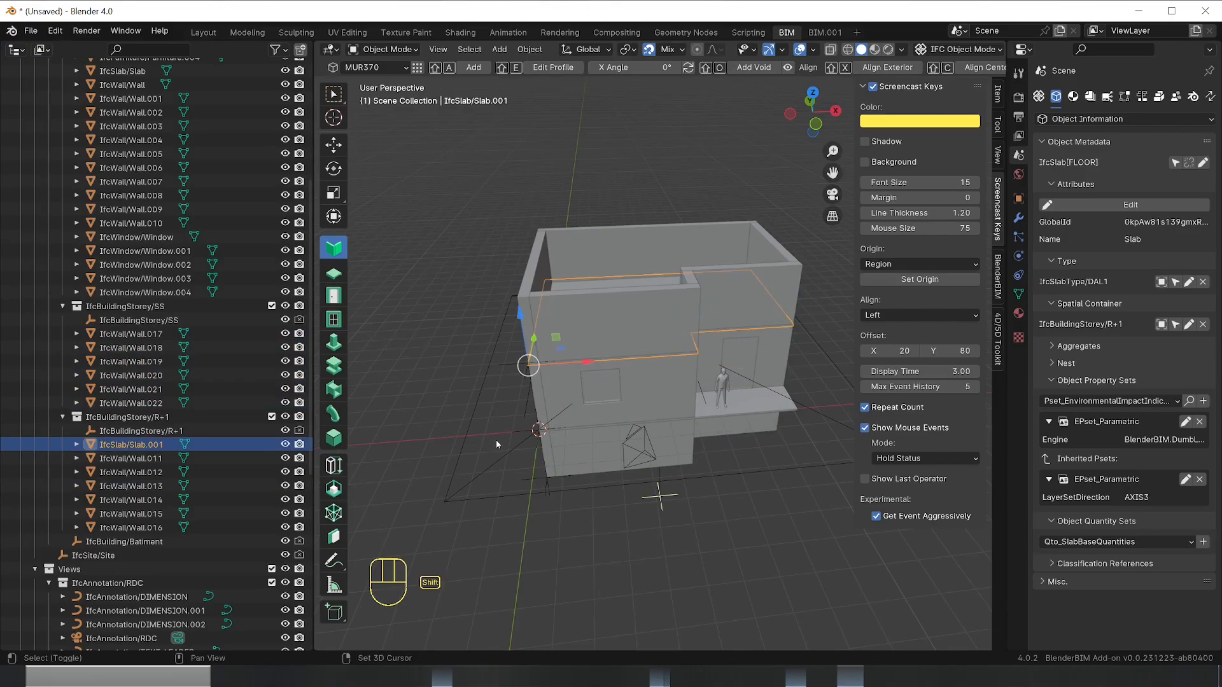
key(shift+d)
key(z)
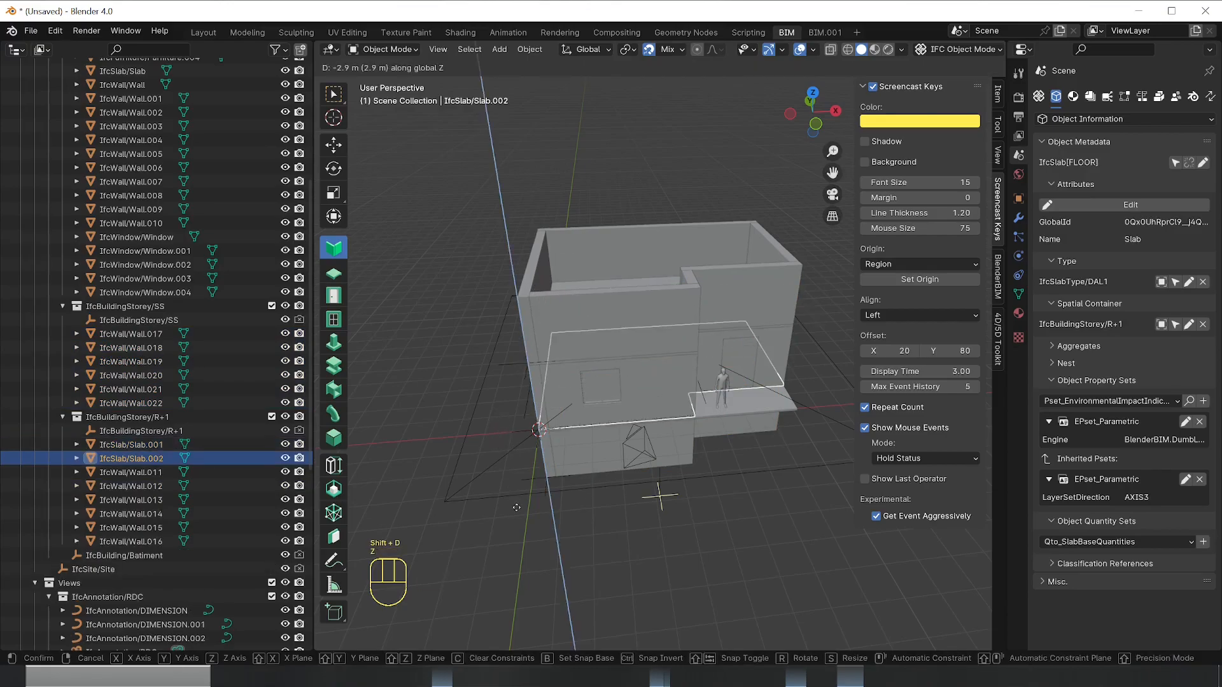
click(540, 563)
Raise the duplicated slab along Z in the right view until it meets the underside of the basement walls
middle_drag(769, 467, 756, 419)
click(841, 114)
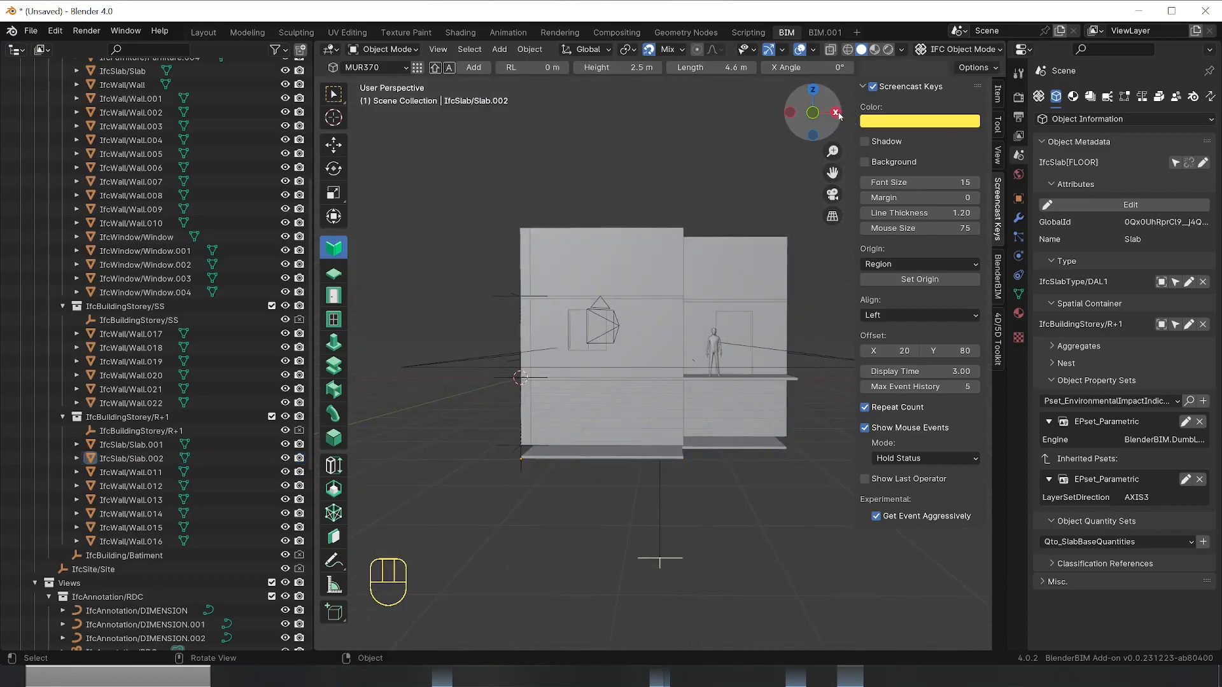
click(838, 112)
click(629, 439)
scroll(566, 469, up, 4)
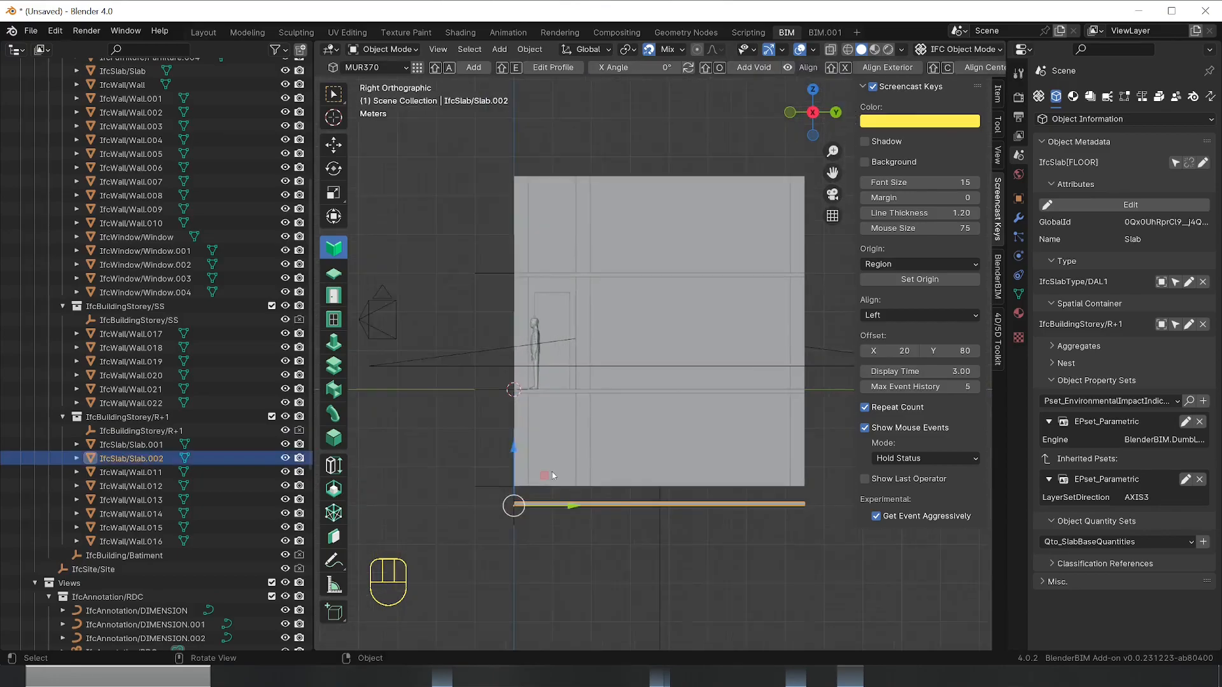
key(g)
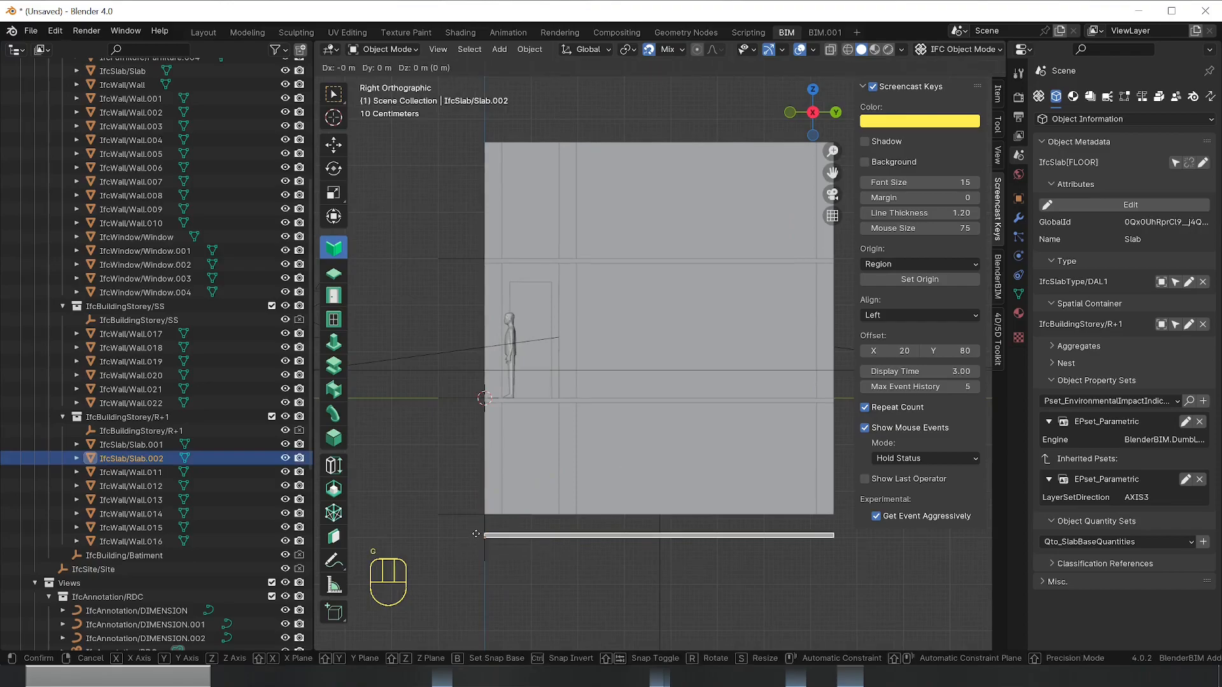
key(z)
click(483, 516)
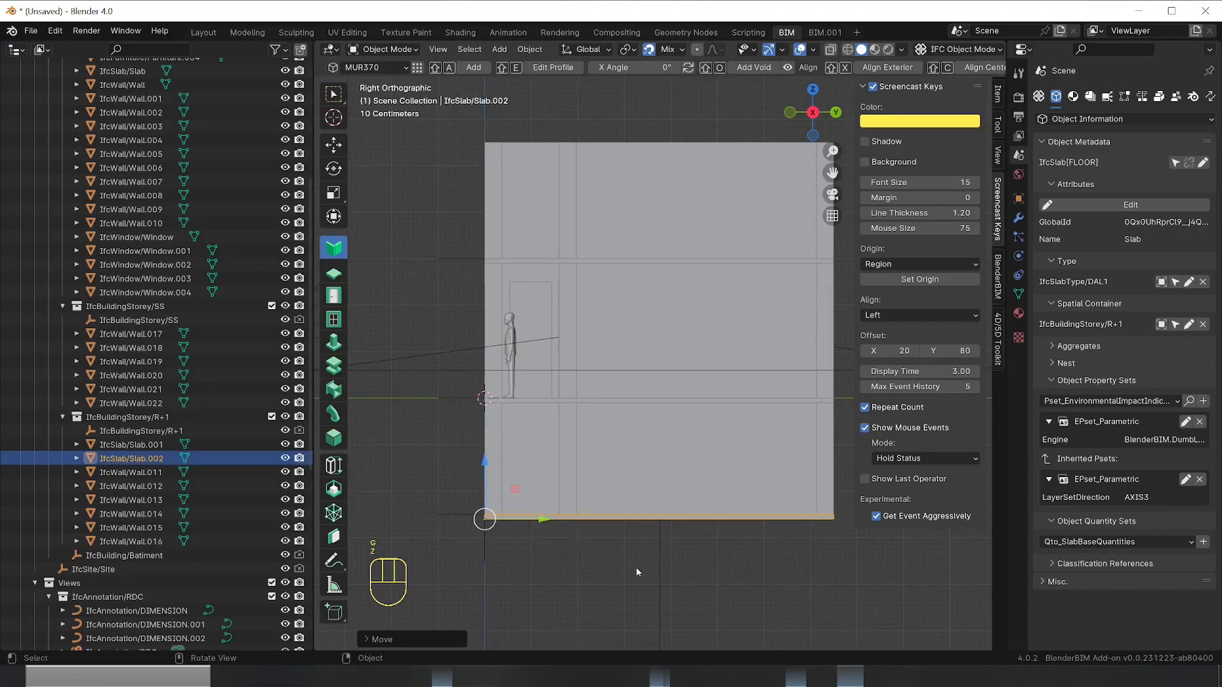
Collapse the RDC, SS and R+1 storeys in the outliner and save the project
click(600, 571)
middle_drag(599, 570, 733, 552)
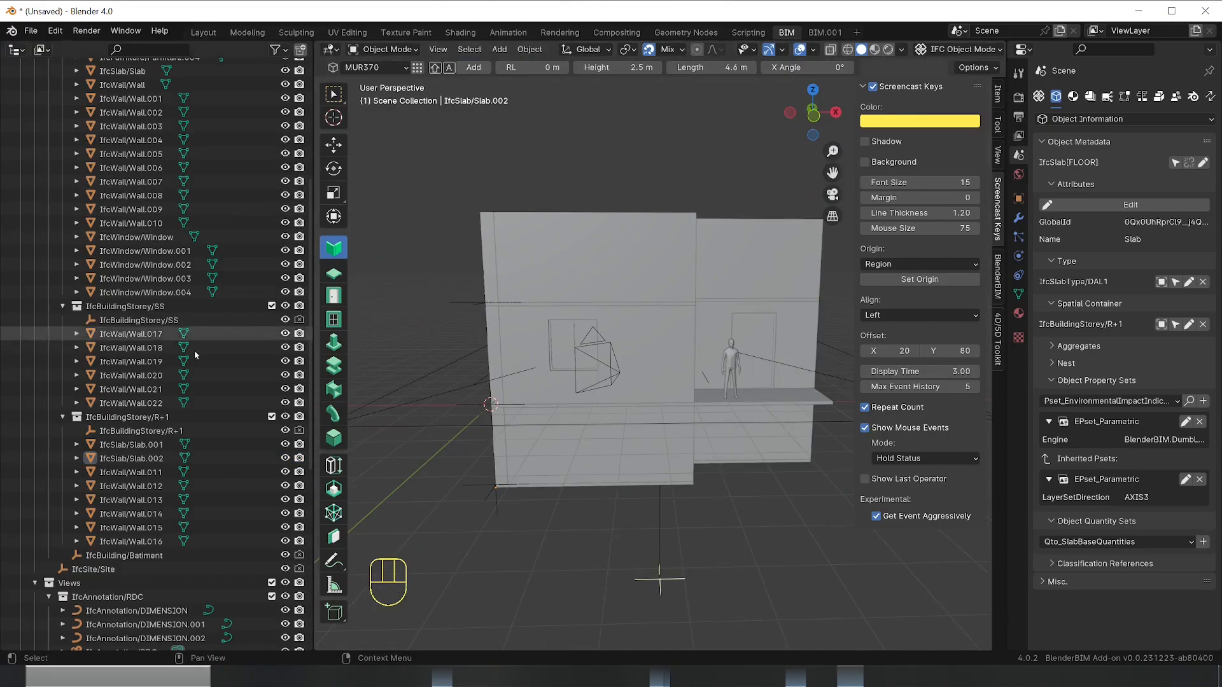
scroll(200, 344, up, 8)
click(62, 135)
click(62, 148)
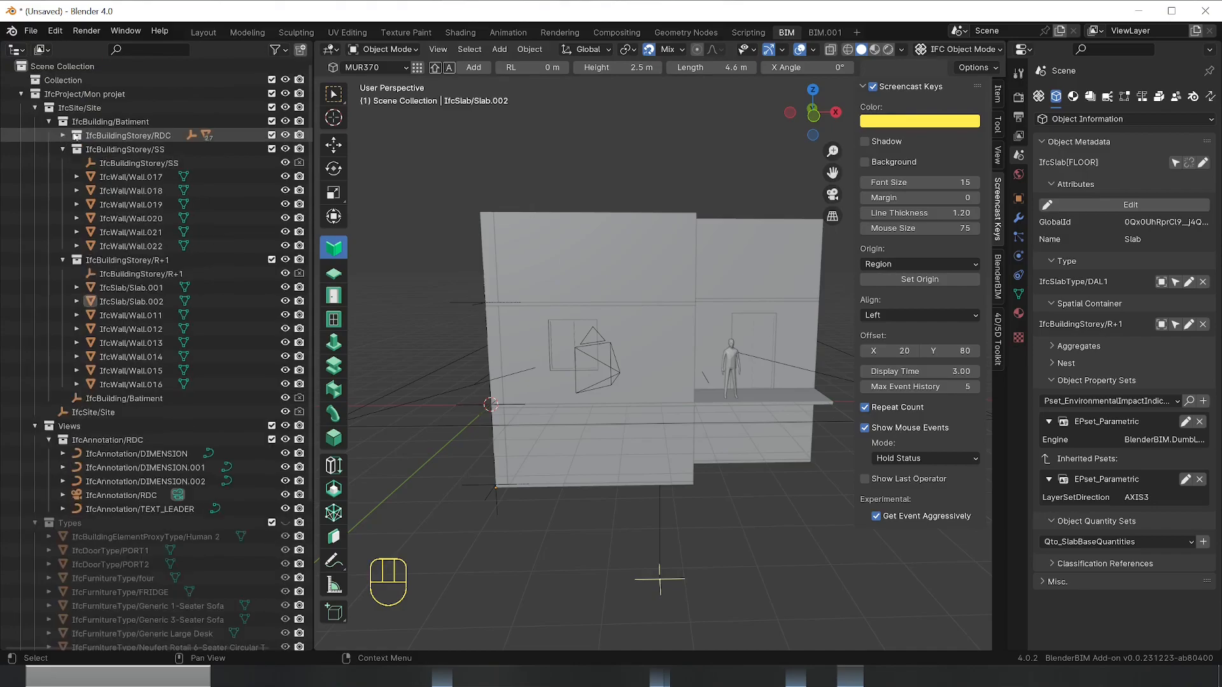
click(62, 163)
key(ctrl+s)
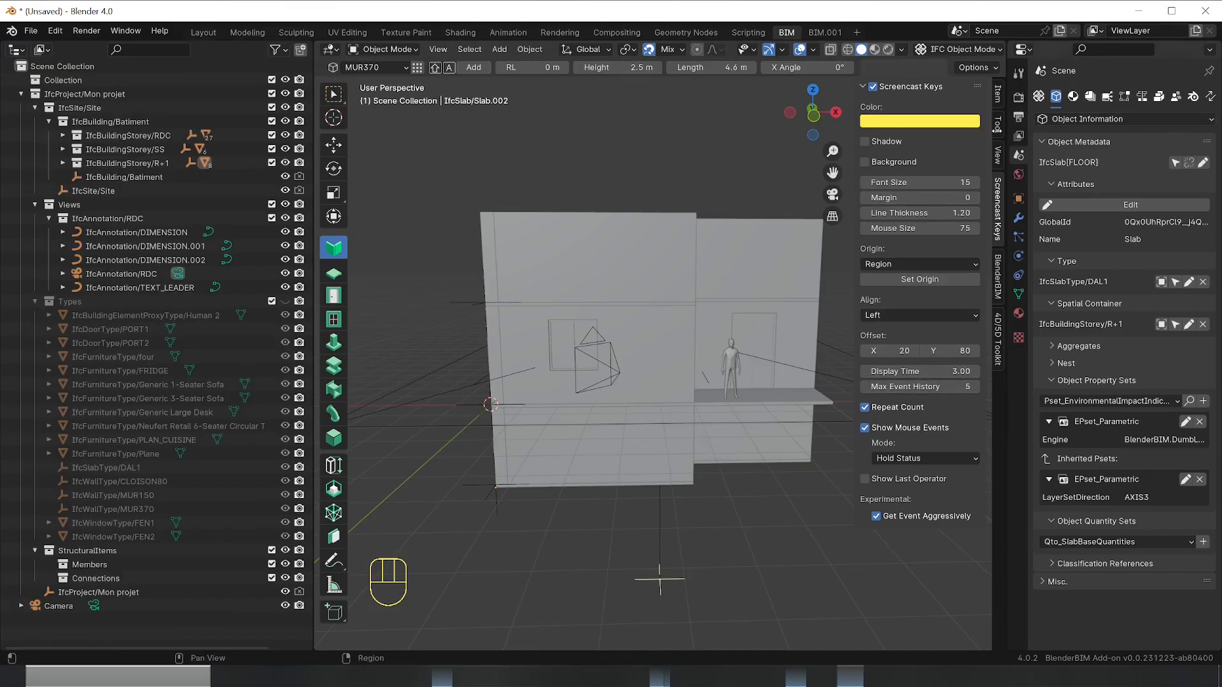
Add two plan drawings, one located at the R+1 storey and one at the SS storey
click(1089, 97)
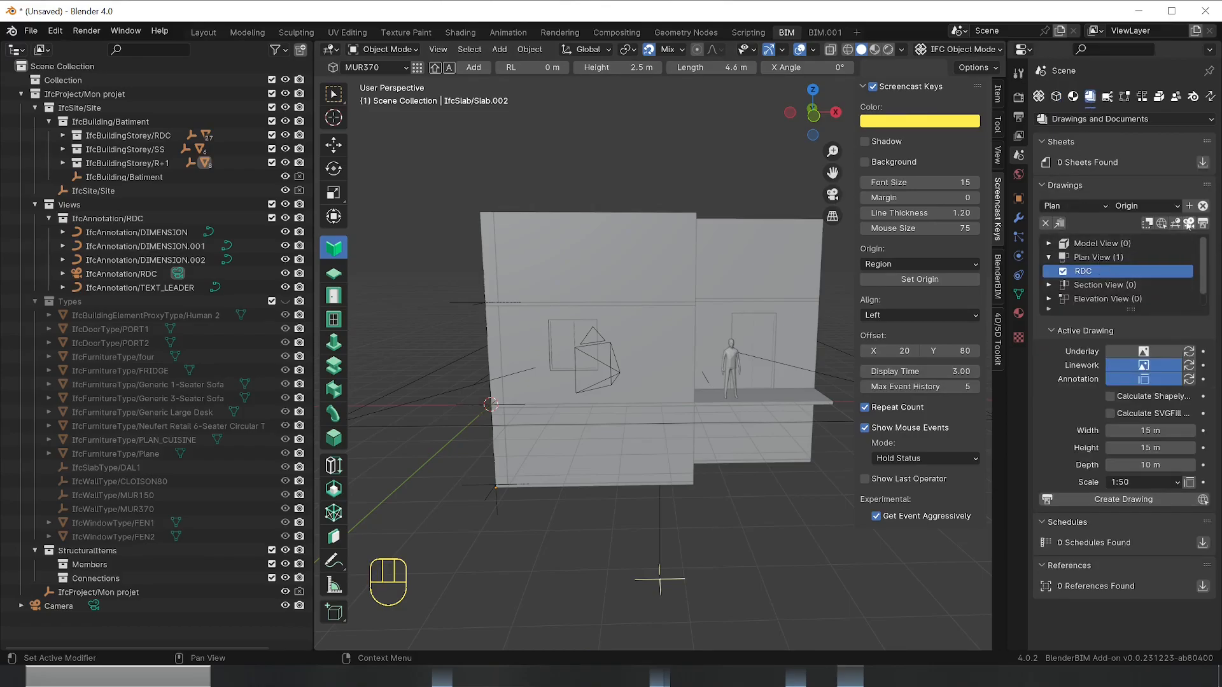
click(1145, 206)
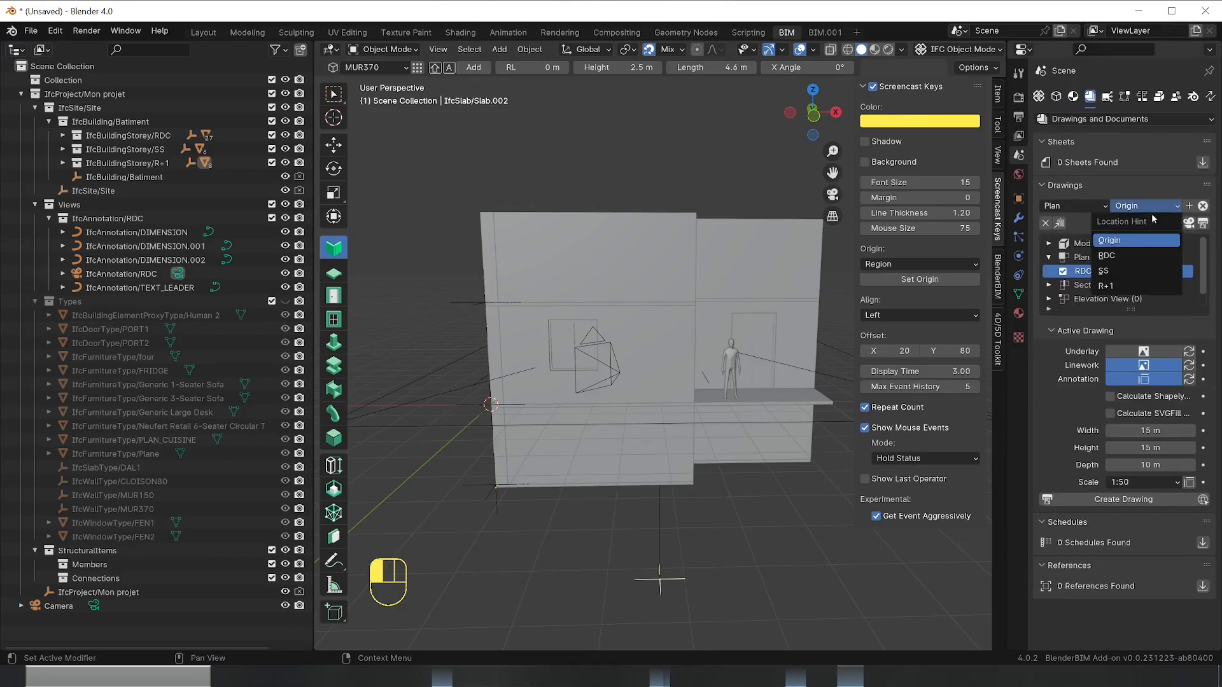
click(1110, 287)
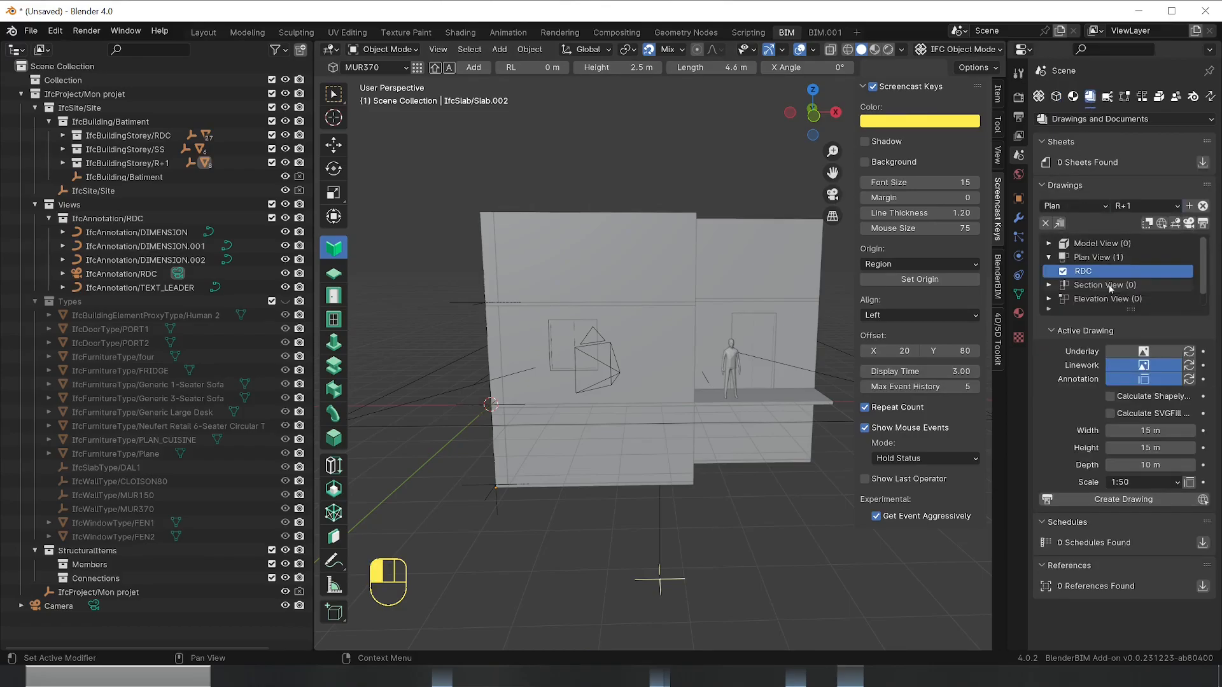
click(1189, 205)
click(1153, 206)
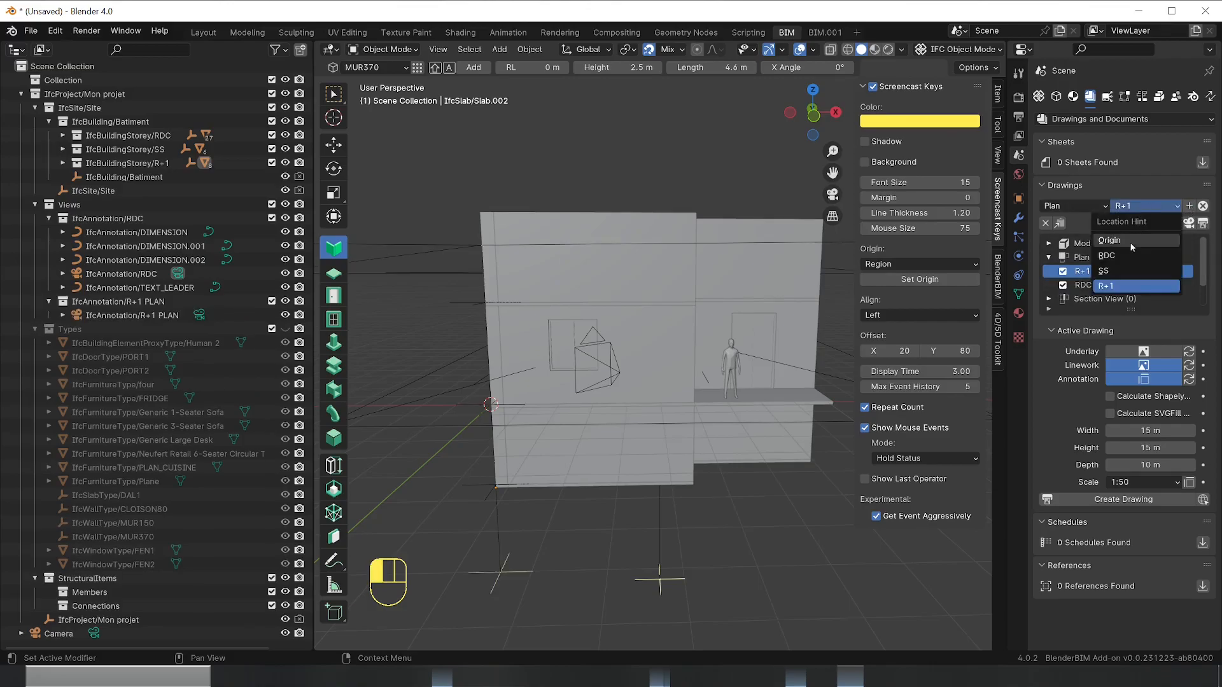
click(1121, 274)
click(1188, 205)
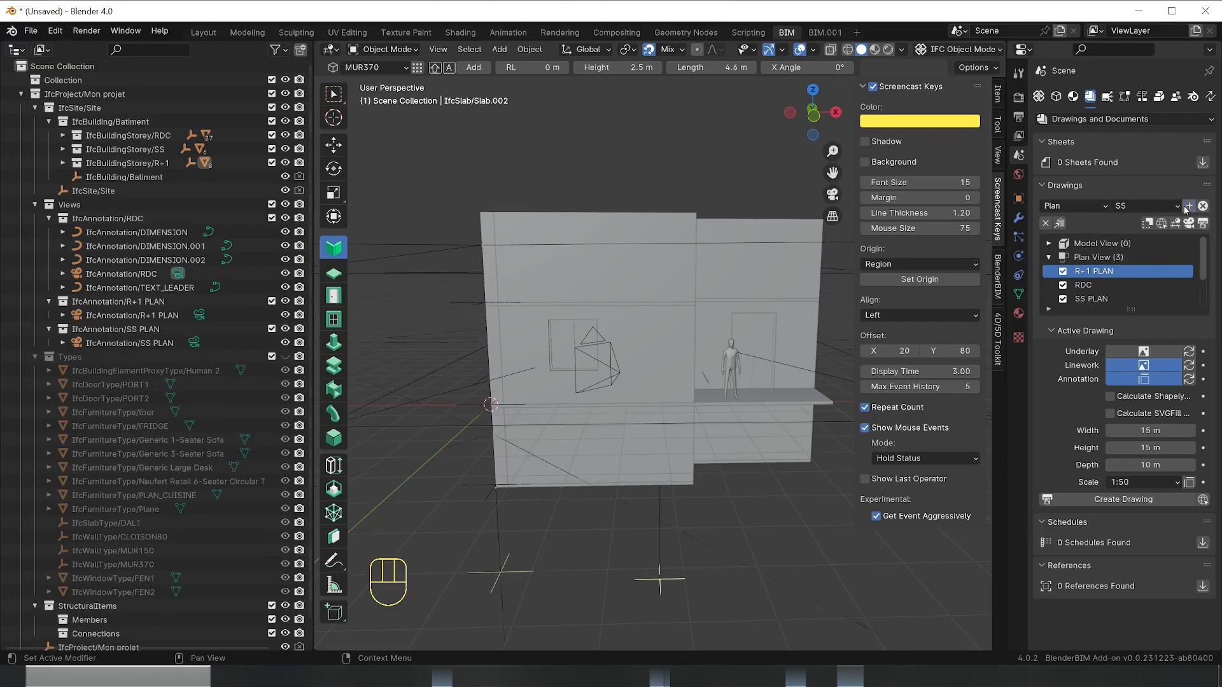
Activate the SS PLAN drawing, set its width and height to 15 m and scale to 1:50, and generate it for a look
click(1107, 298)
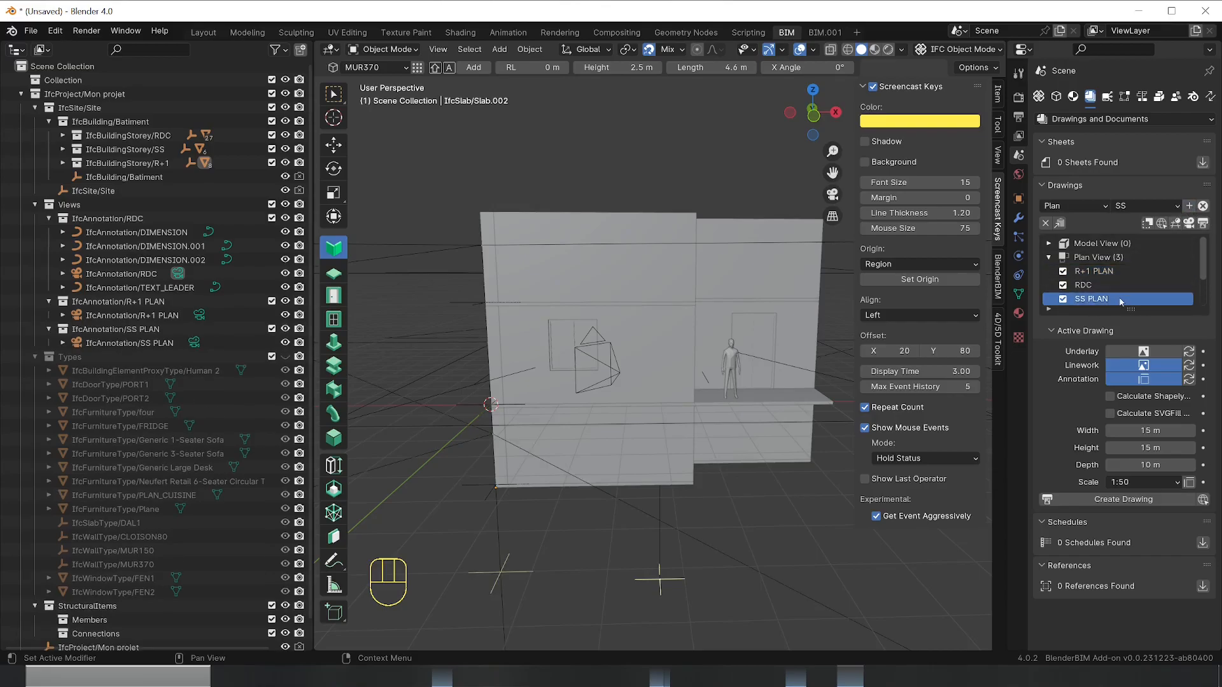
click(1188, 224)
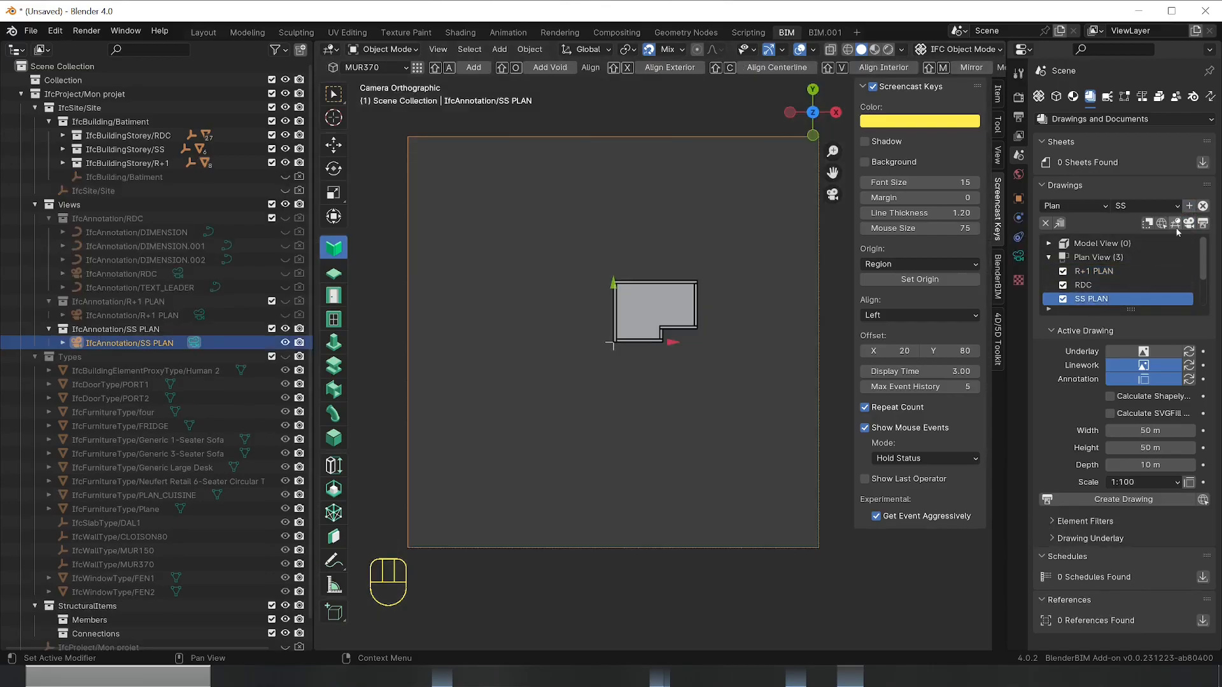
click(1132, 431)
text(15)
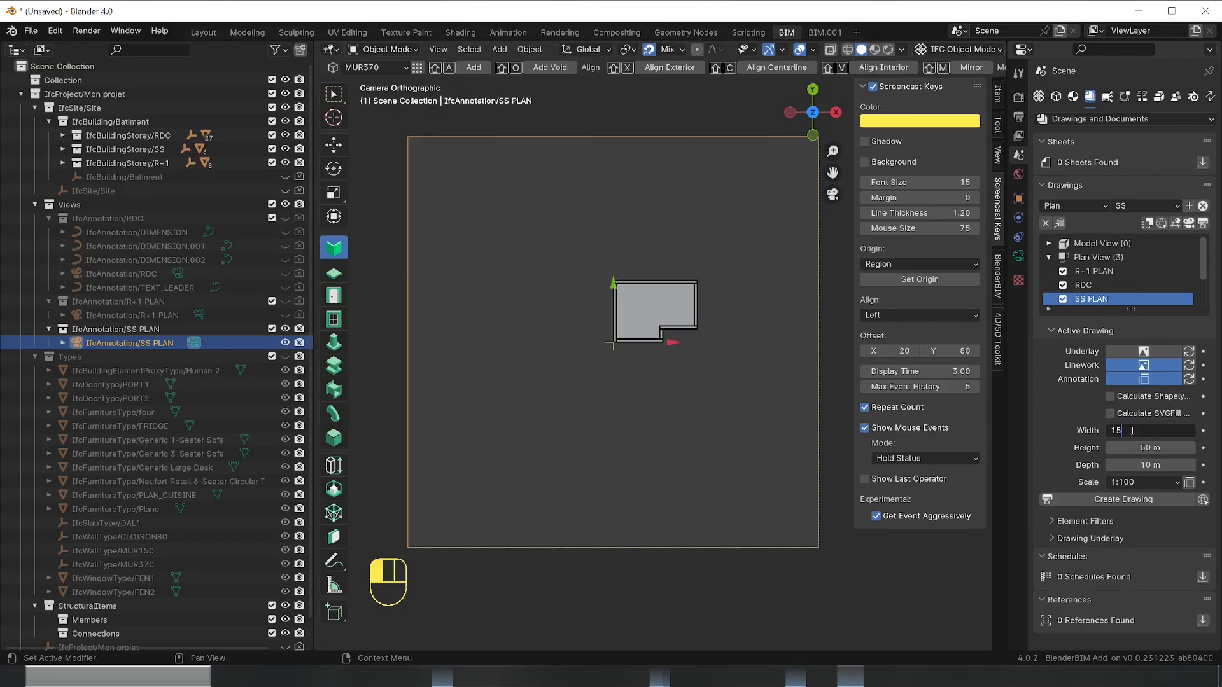
key(Tab)
text(15)
key(Tab)
click(1123, 476)
click(1127, 483)
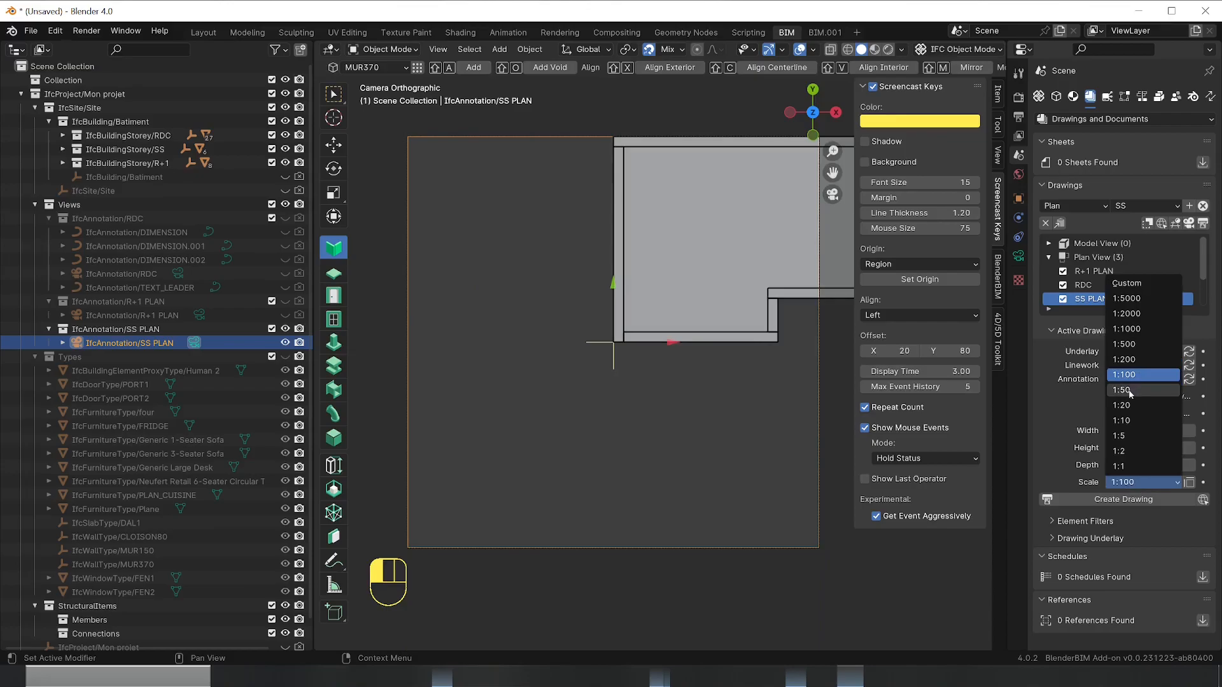
click(1122, 390)
click(1125, 501)
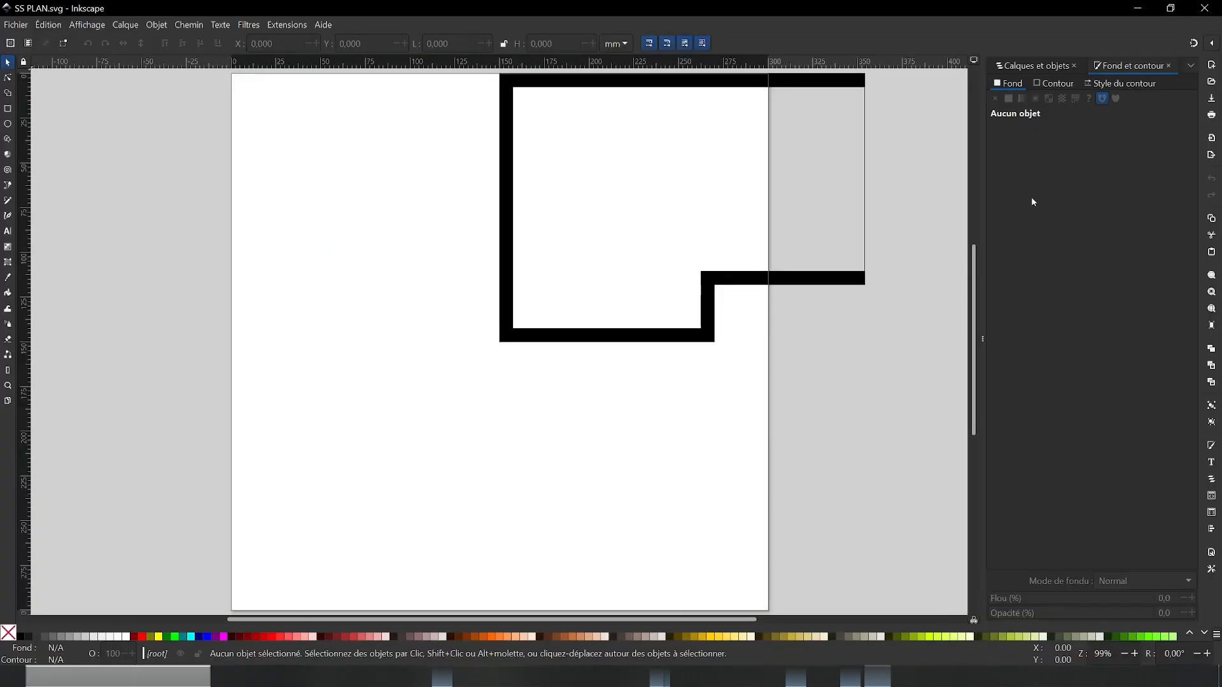
click(1204, 8)
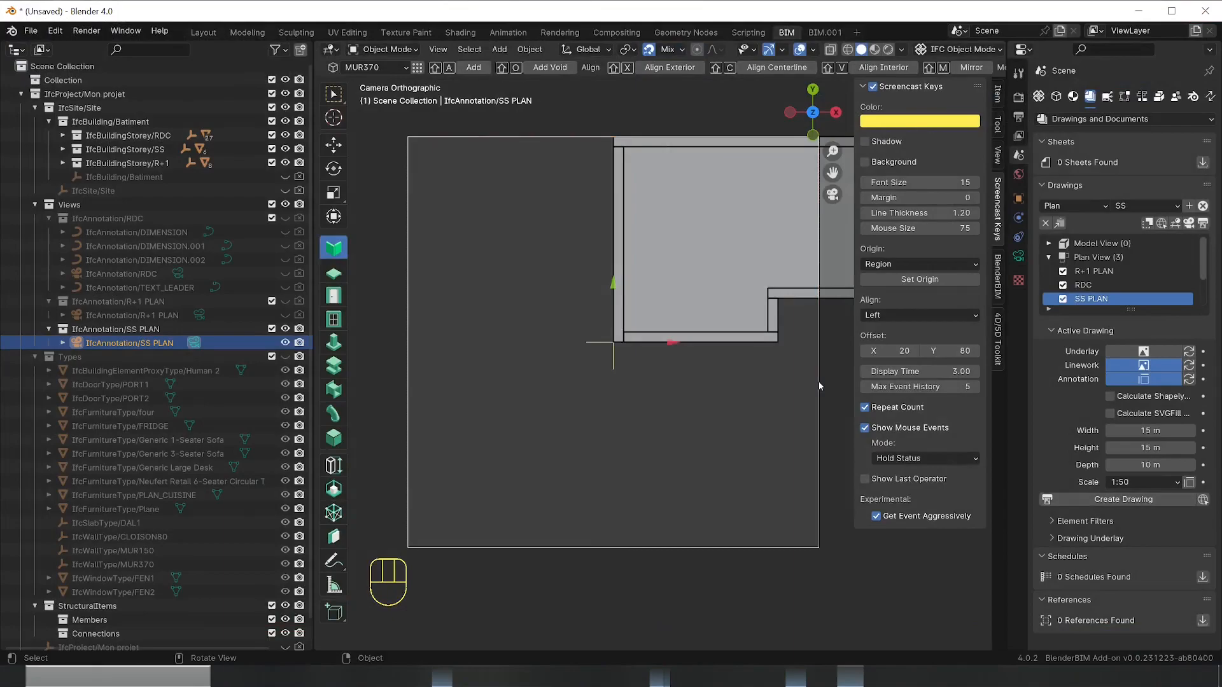
Move the SS PLAN camera so the whole building outline fits inside the drawing frame
key(g)
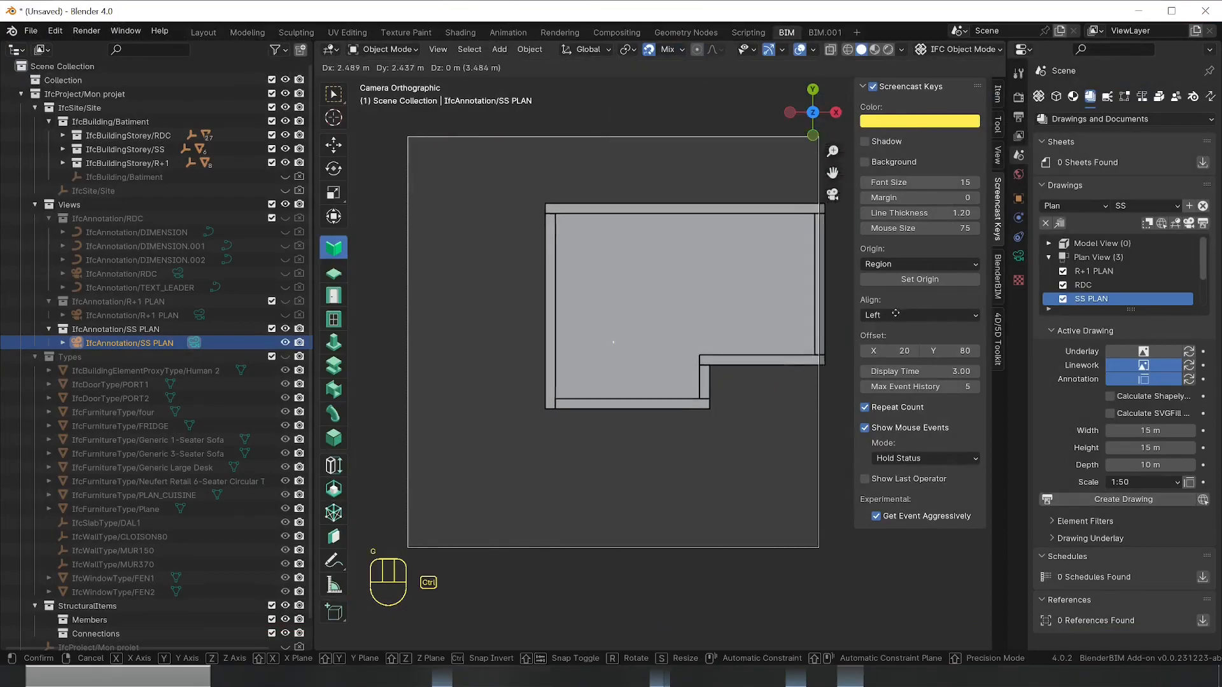
click(949, 279)
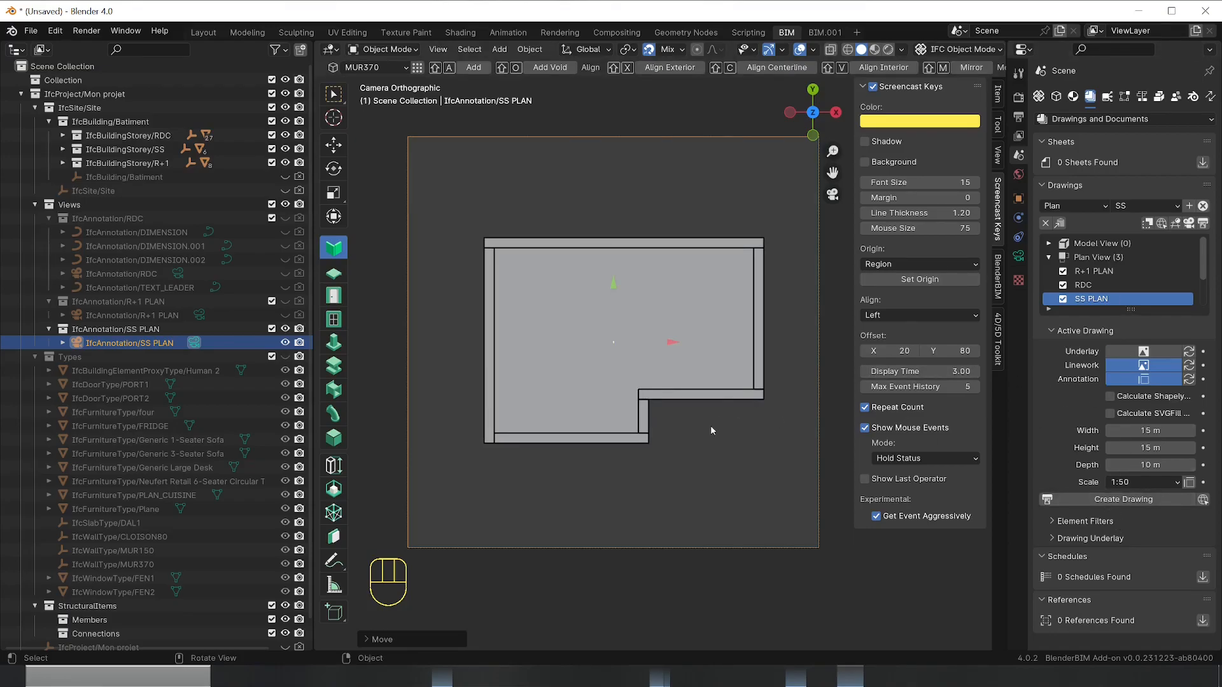
click(696, 550)
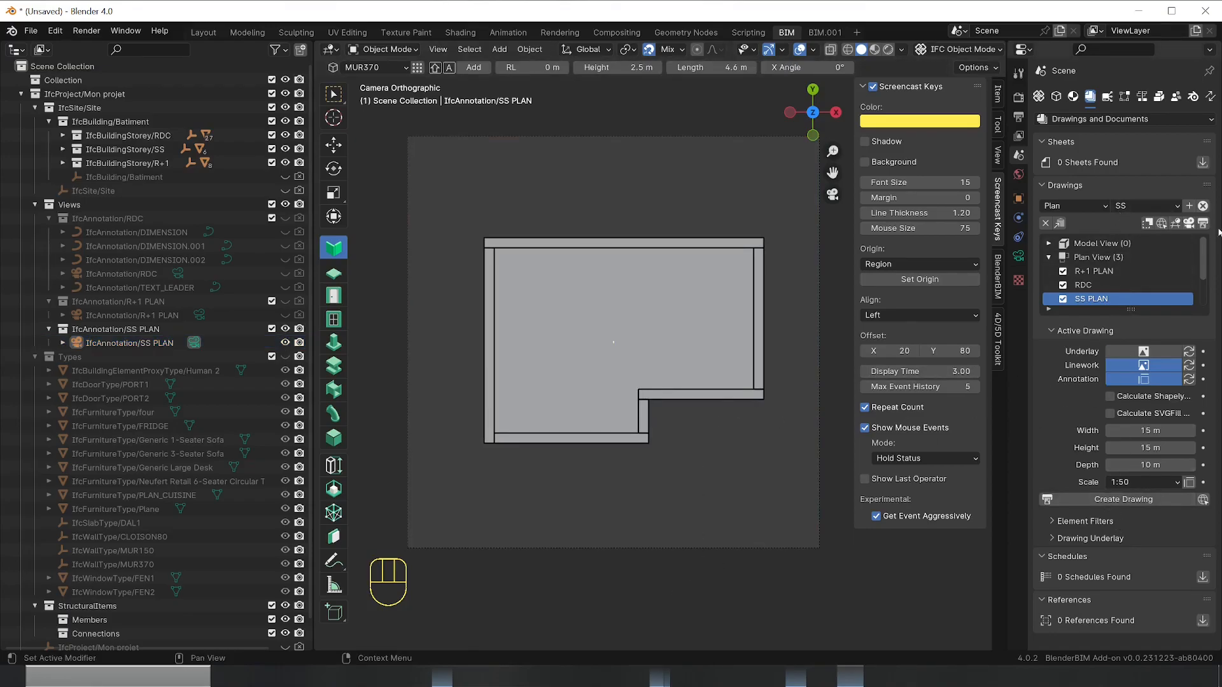
Show all storeys of the model in a 3D perspective view and collapse the Views collection in the outliner
click(1174, 224)
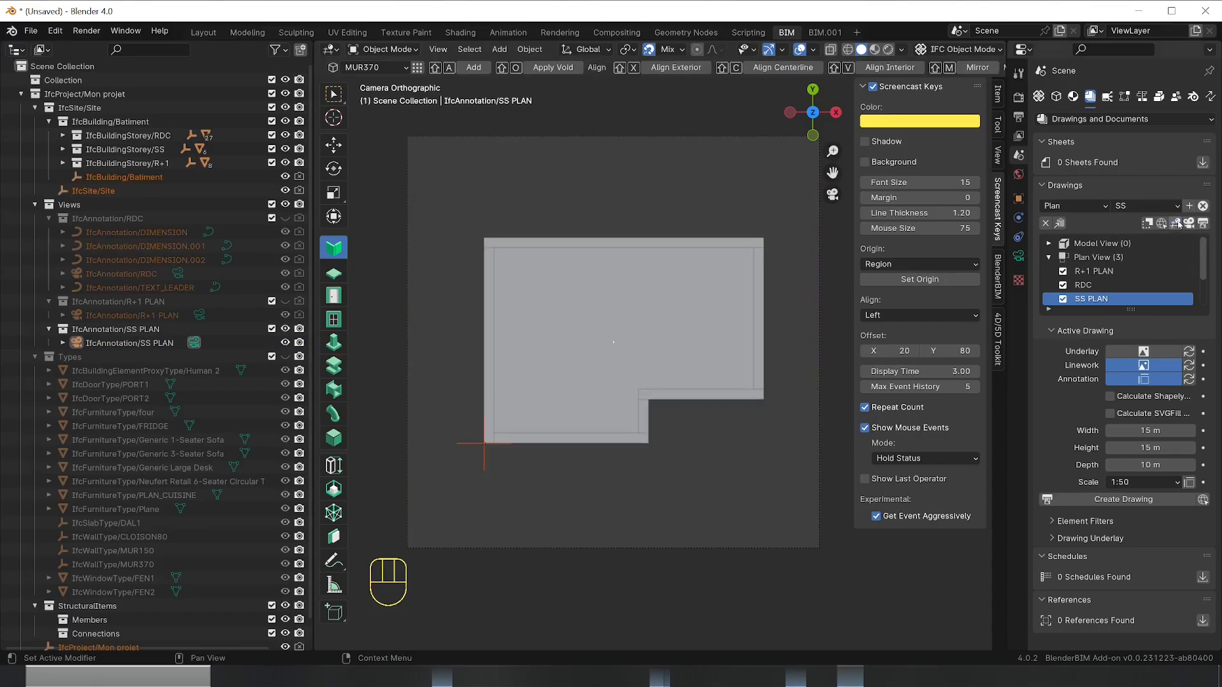
middle_drag(554, 477, 604, 463)
scroll(608, 503, down, 5)
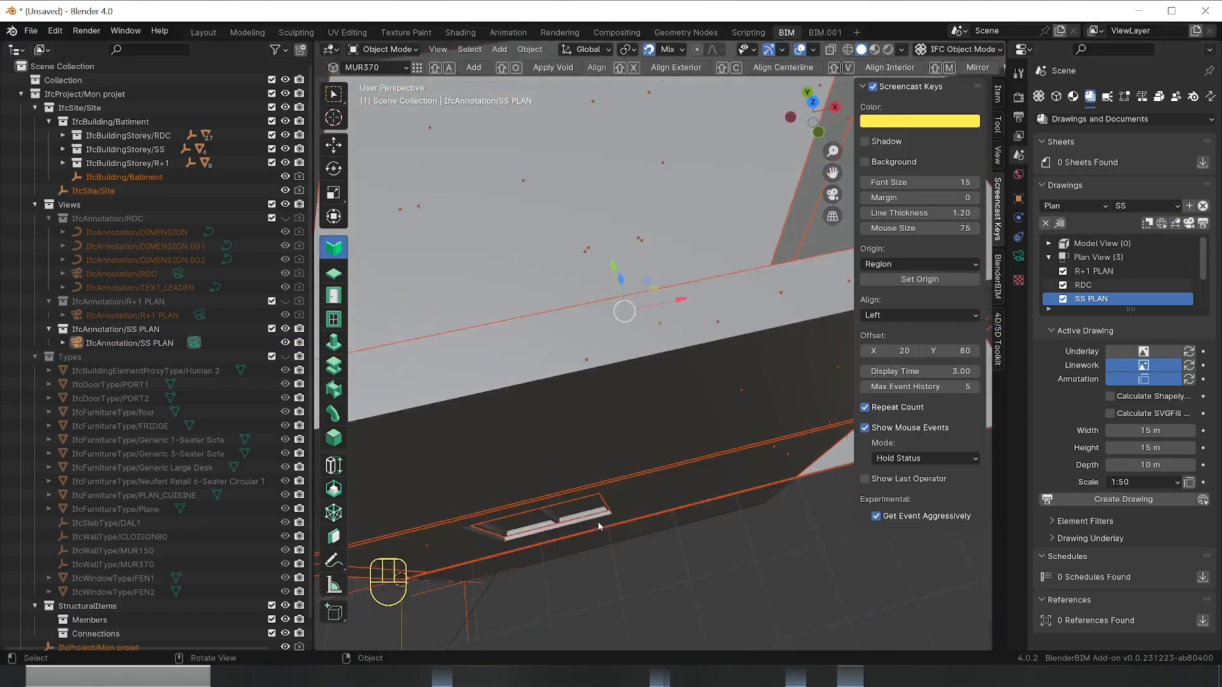
scroll(588, 524, down, 6)
middle_drag(575, 526, 646, 472)
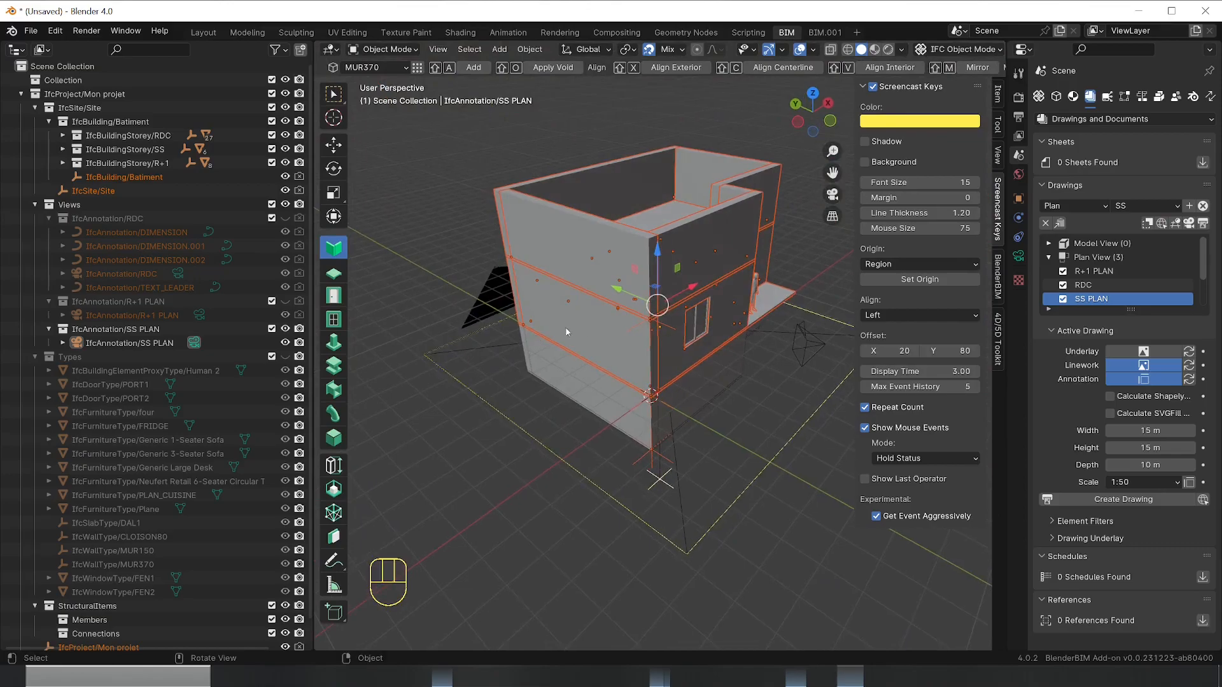
click(35, 205)
Toggle the RDC, SS and R+1 storey collections off and on to check which elements belong to each
click(272, 135)
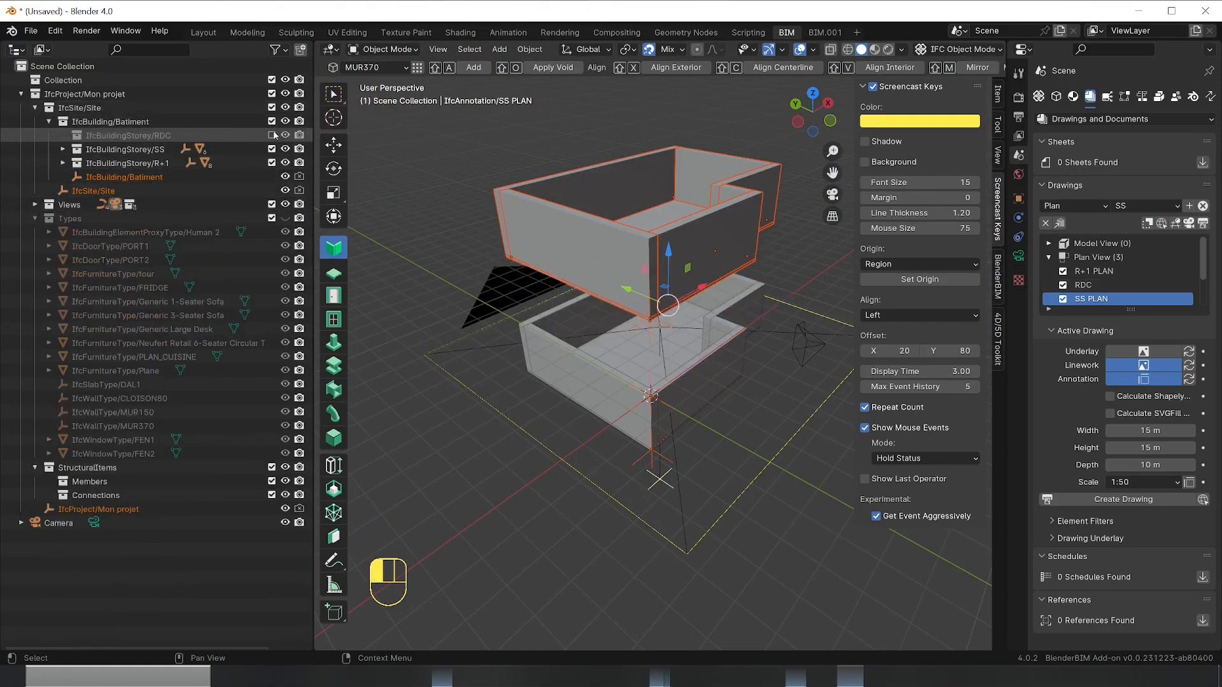
click(272, 148)
click(272, 149)
click(272, 135)
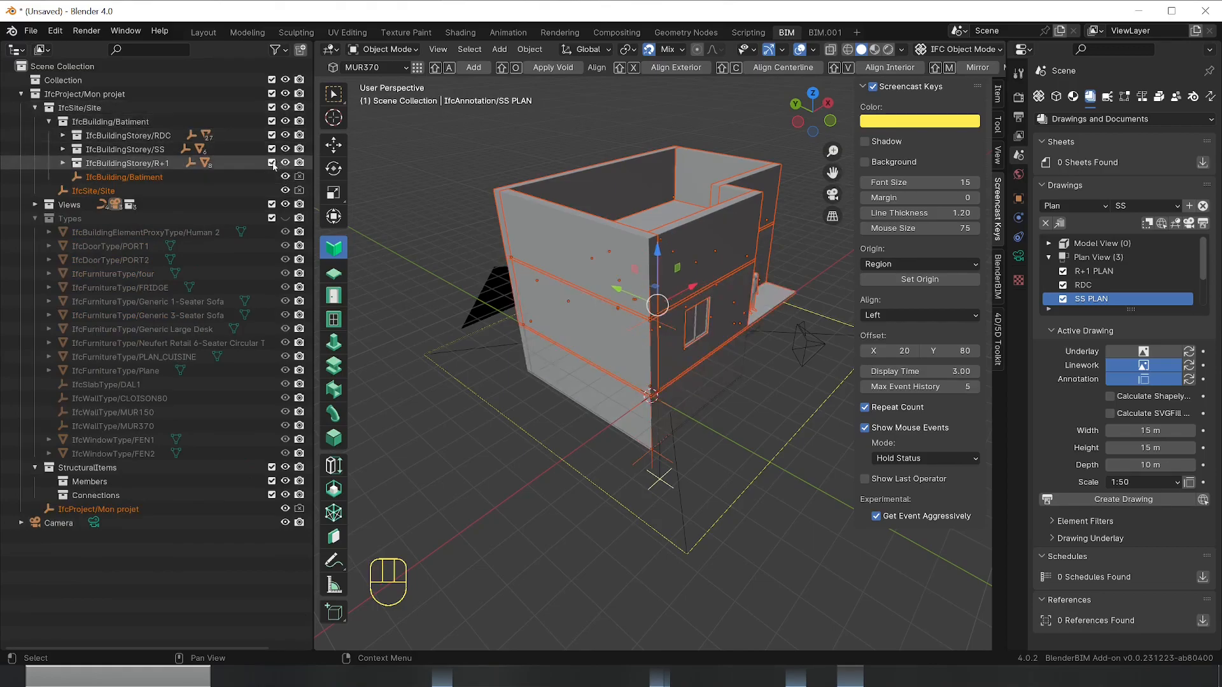
click(272, 163)
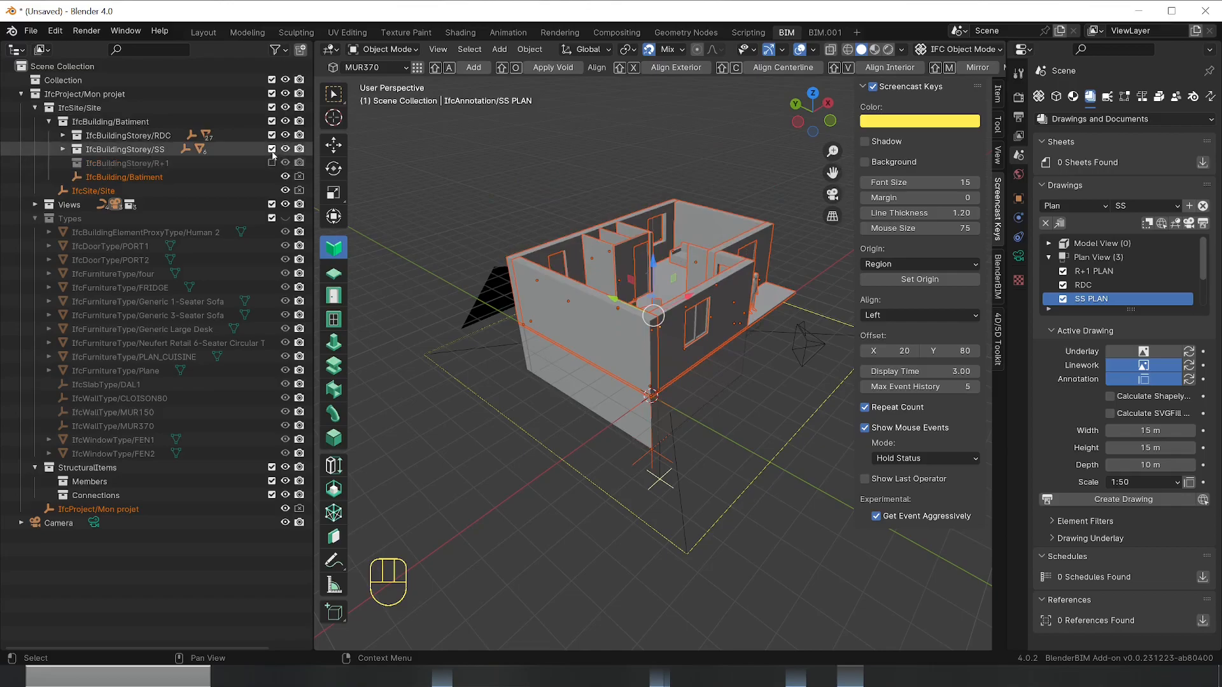
click(272, 135)
middle_drag(689, 293, 770, 366)
click(271, 163)
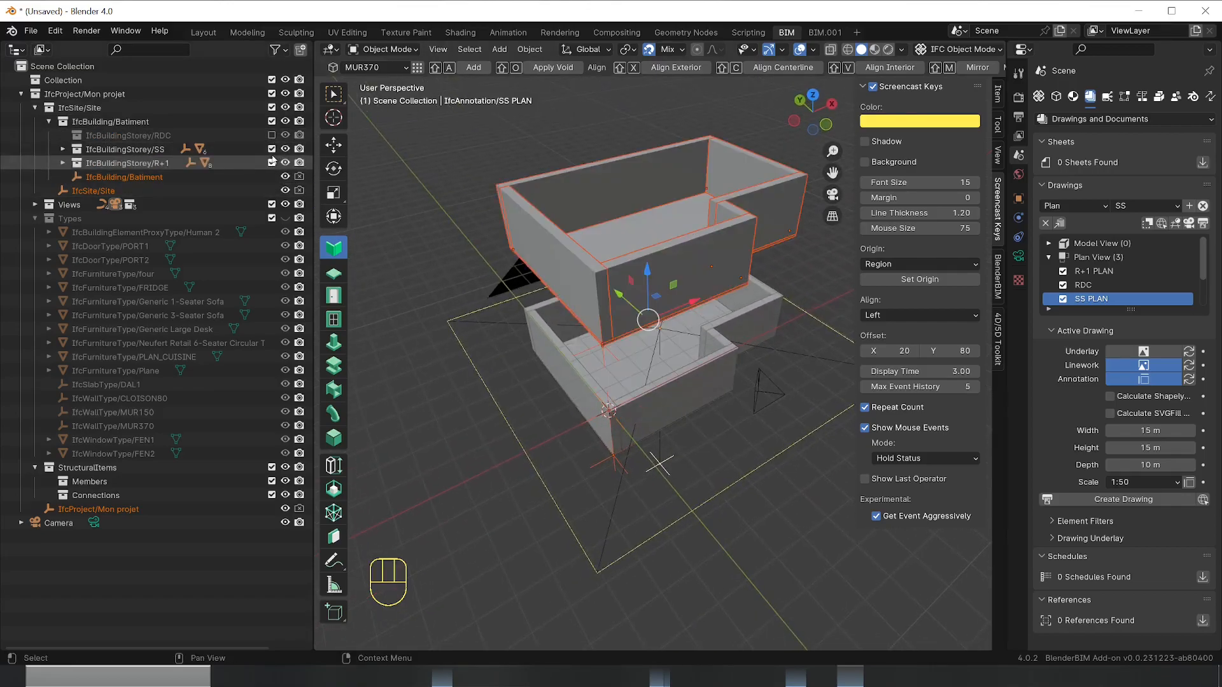
click(271, 135)
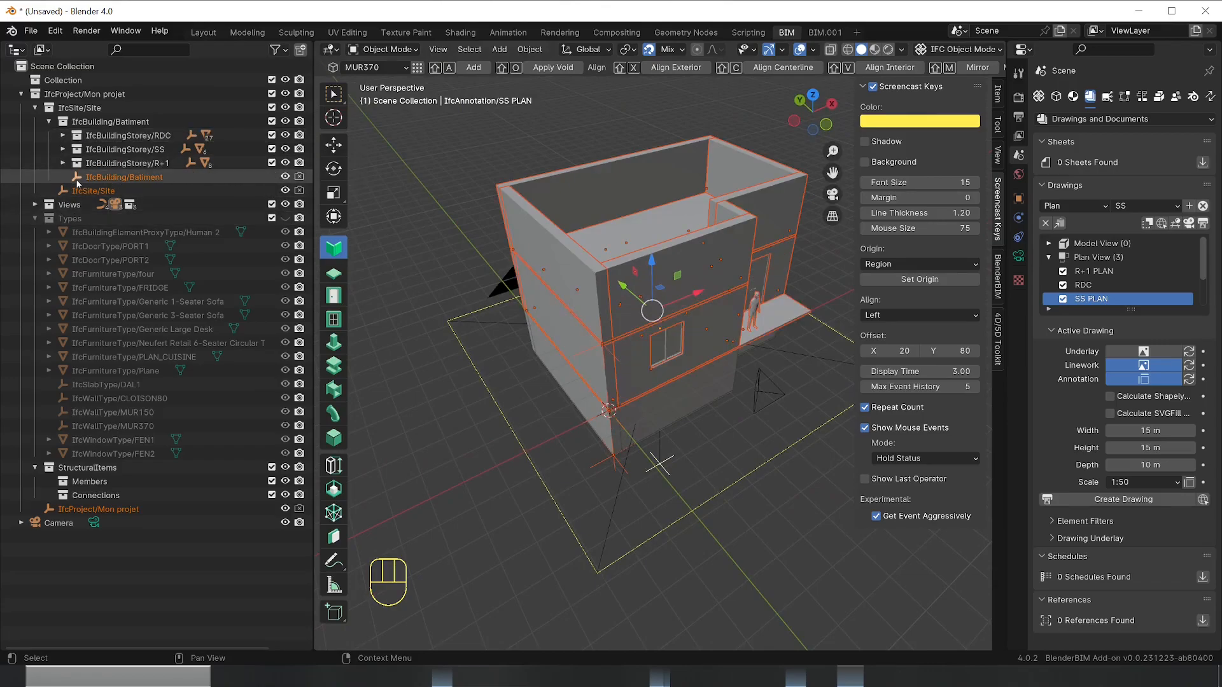
Assign the bottom slab beneath the basement walls to the SS storey as its spatial container
middle_drag(541, 432, 541, 305)
click(633, 357)
middle_drag(474, 382, 484, 471)
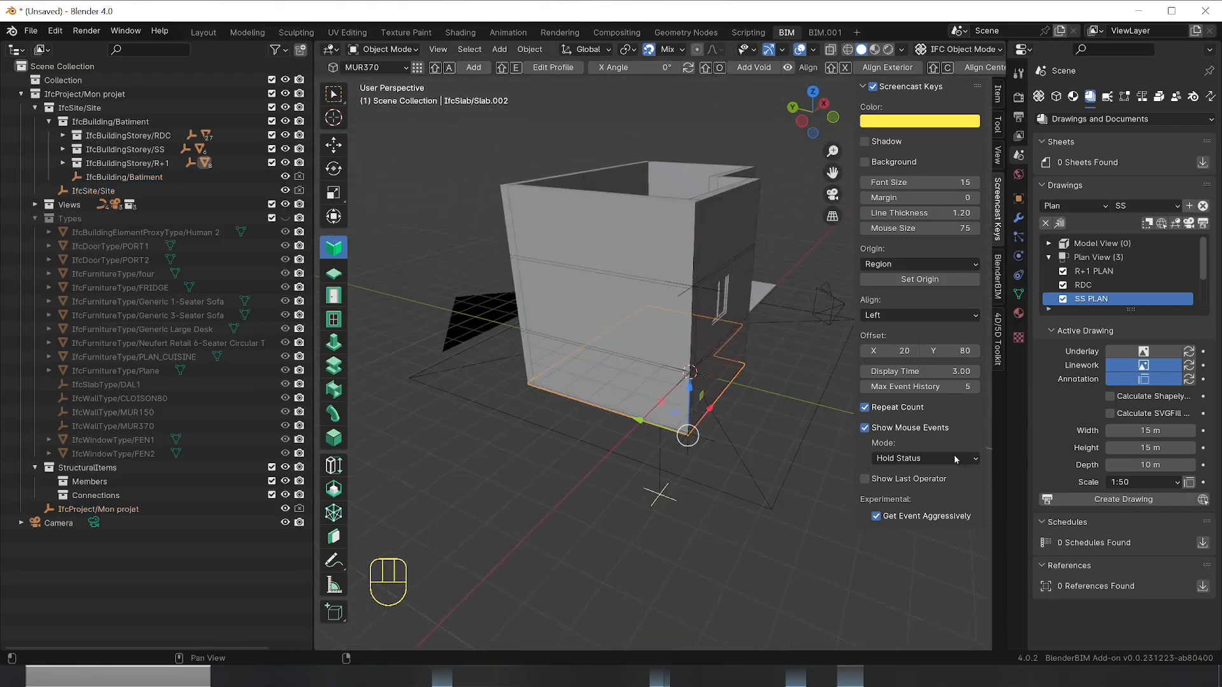
click(1056, 97)
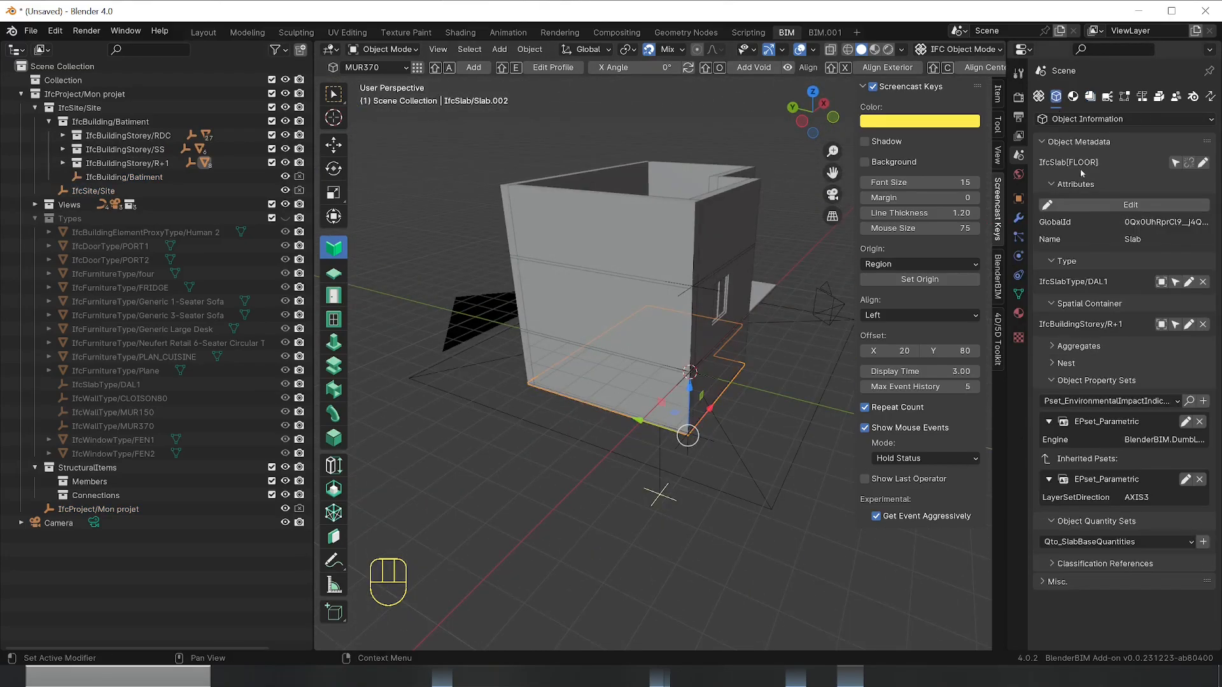
click(1188, 325)
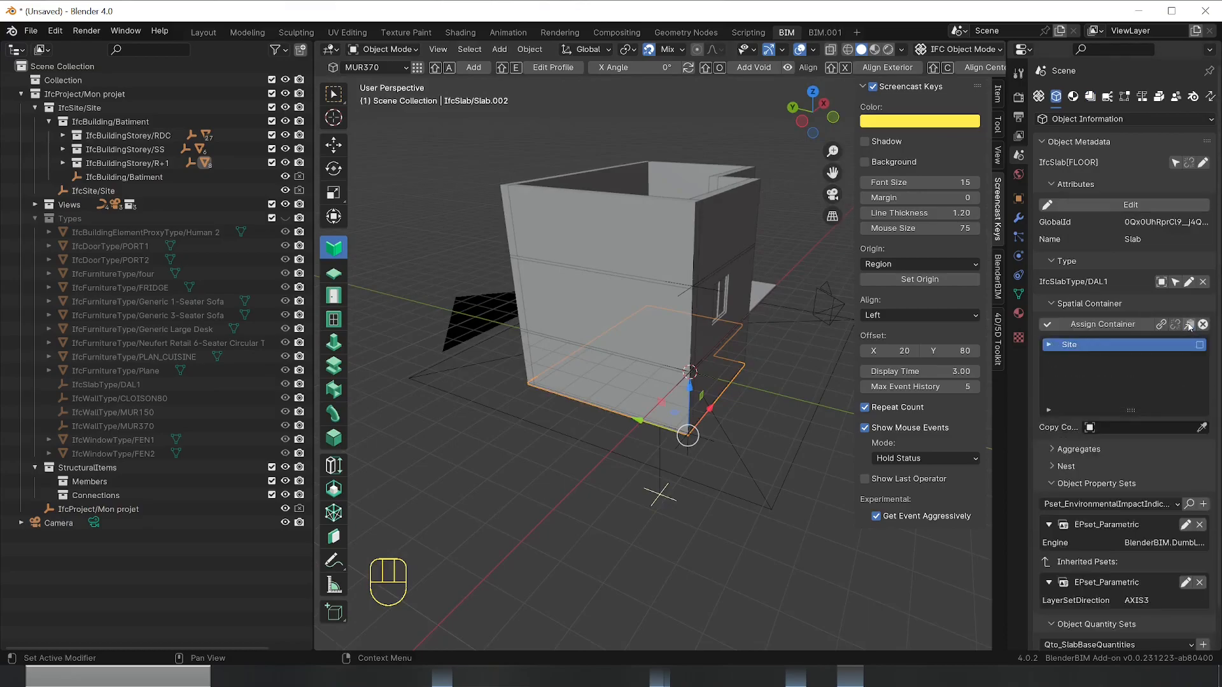
click(1048, 347)
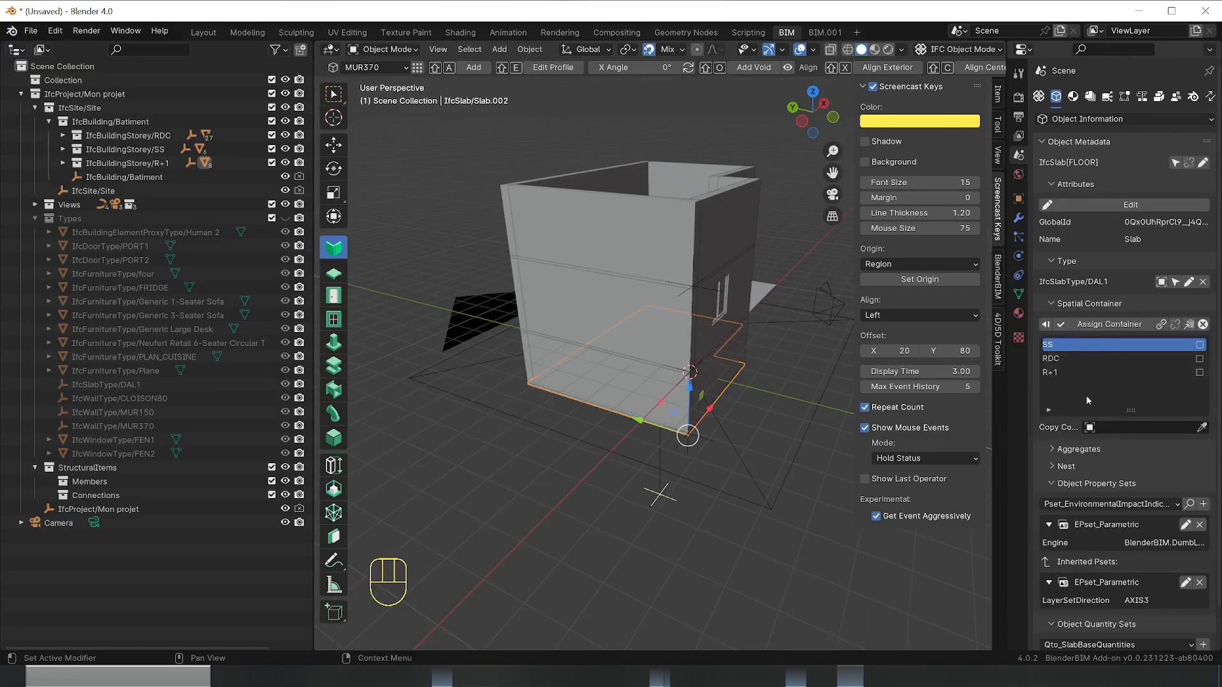
click(1127, 326)
click(758, 468)
middle_drag(759, 468, 613, 516)
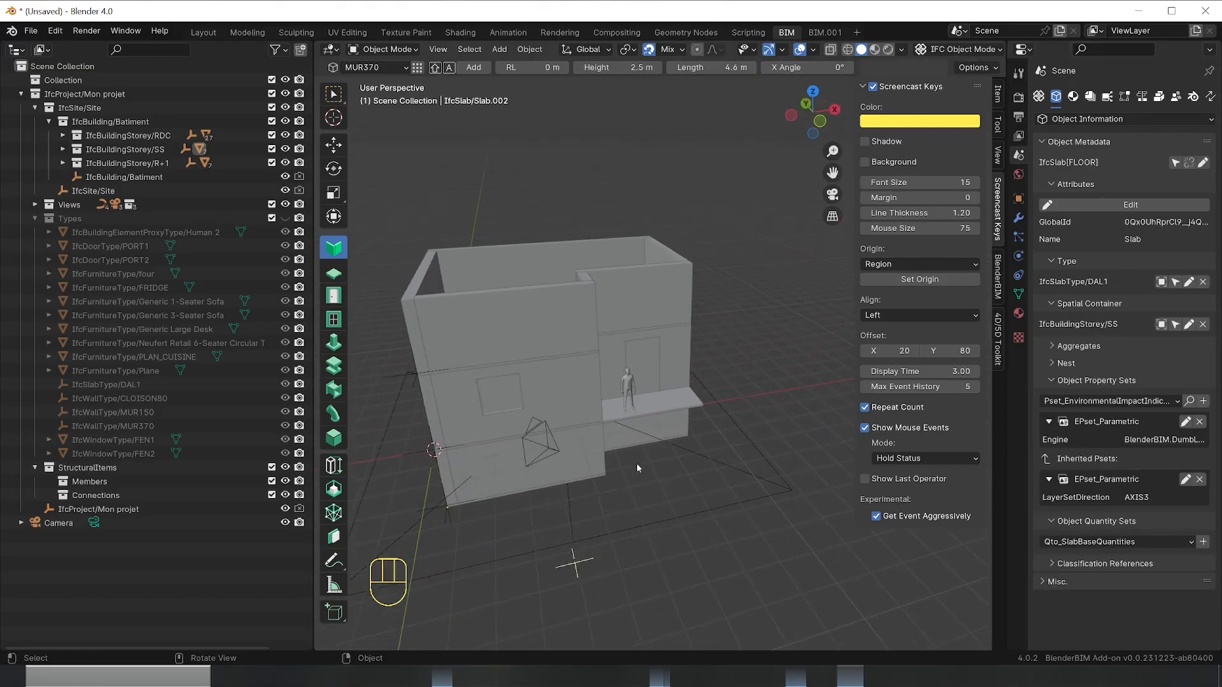
Activate the SS PLAN drawing again and view its cut basement in 3D perspective
click(1089, 97)
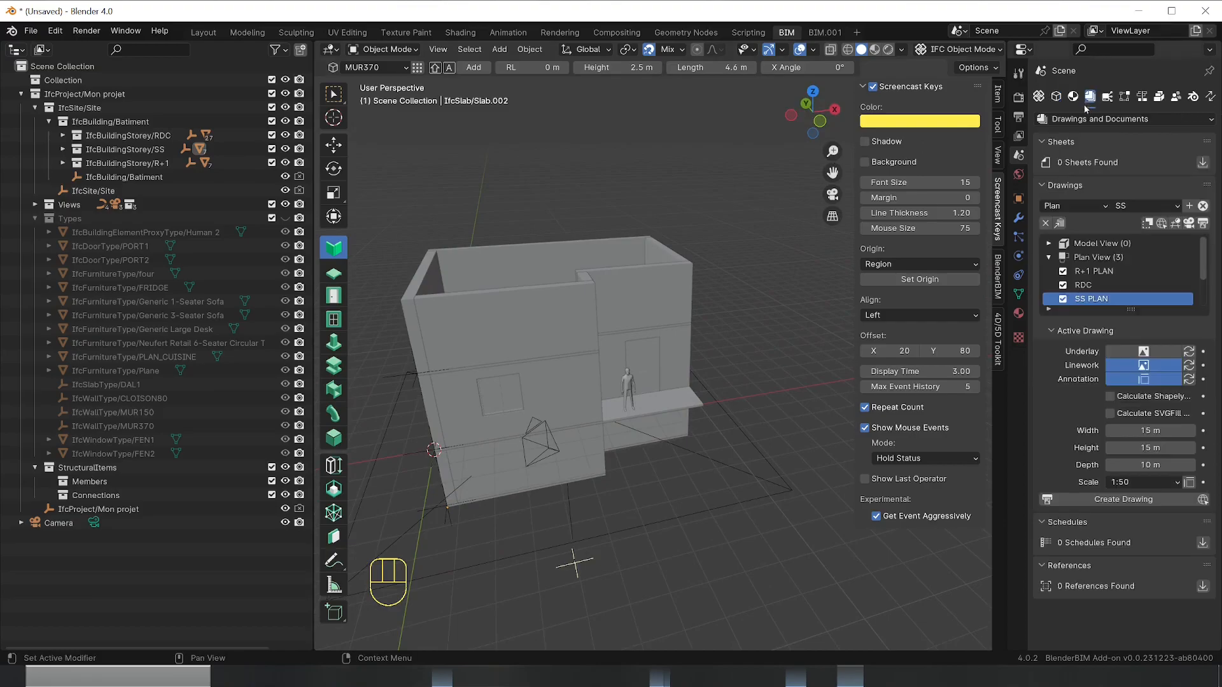
click(1189, 223)
mouse_move(586, 468)
middle_down()
mouse_move(515, 507)
mouse_move(543, 479)
mouse_move(558, 502)
mouse_move(596, 452)
middle_up()
scroll(597, 452, down, 5)
Insert a PORT2 door in the 5.6 m basement wall at a 3D cursor position placed along it
click(621, 457)
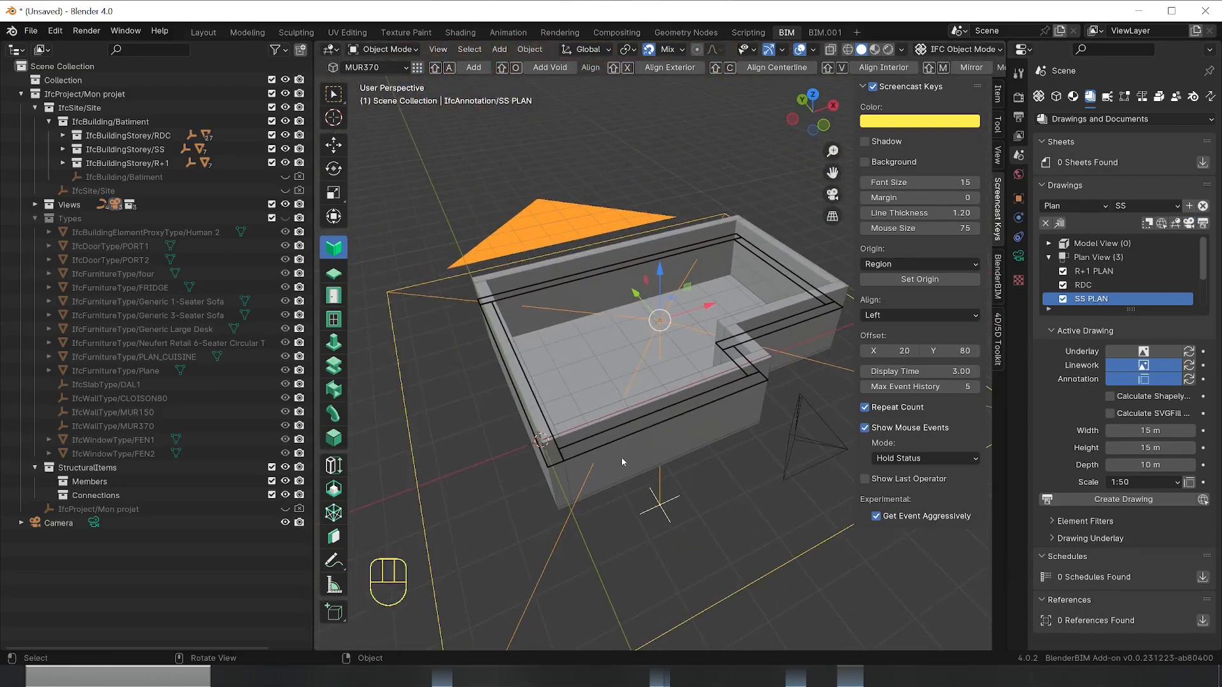
click(335, 296)
click(380, 67)
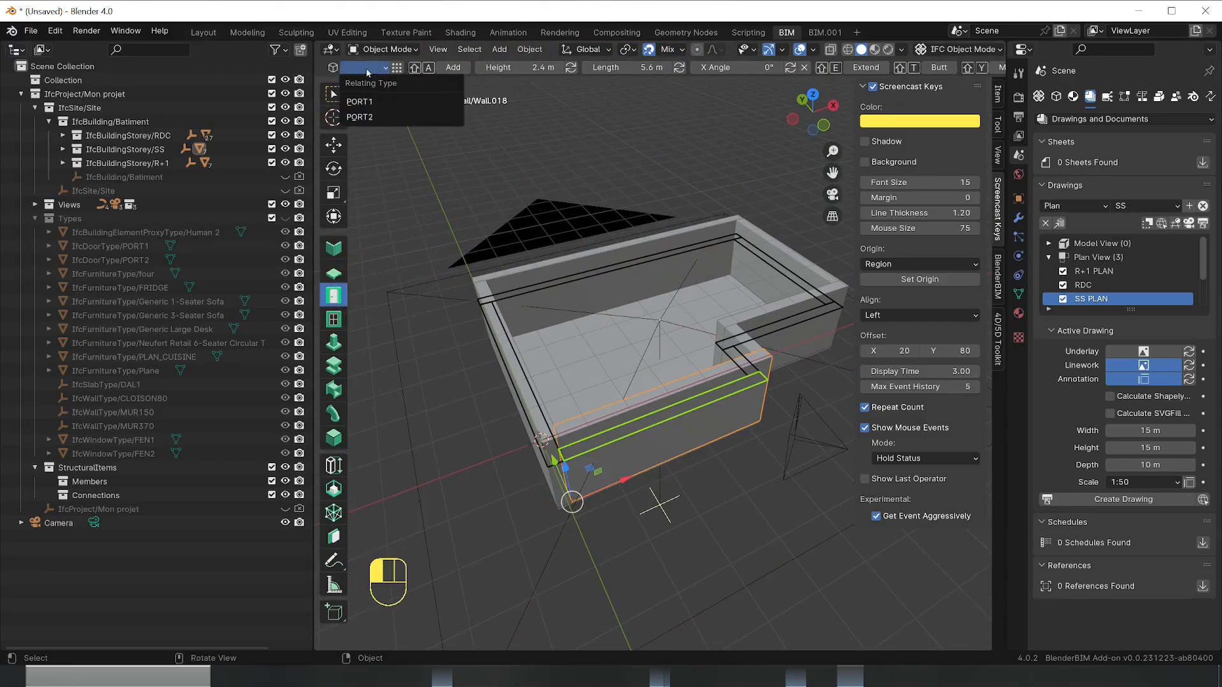
click(369, 116)
shift+right_drag(672, 444, 643, 471)
key(shift+a)
Insert a PORT1 door in the 10 m basement wall at a 3D cursor position near one end of it
middle_drag(729, 477, 551, 415)
middle_drag(751, 432, 693, 463)
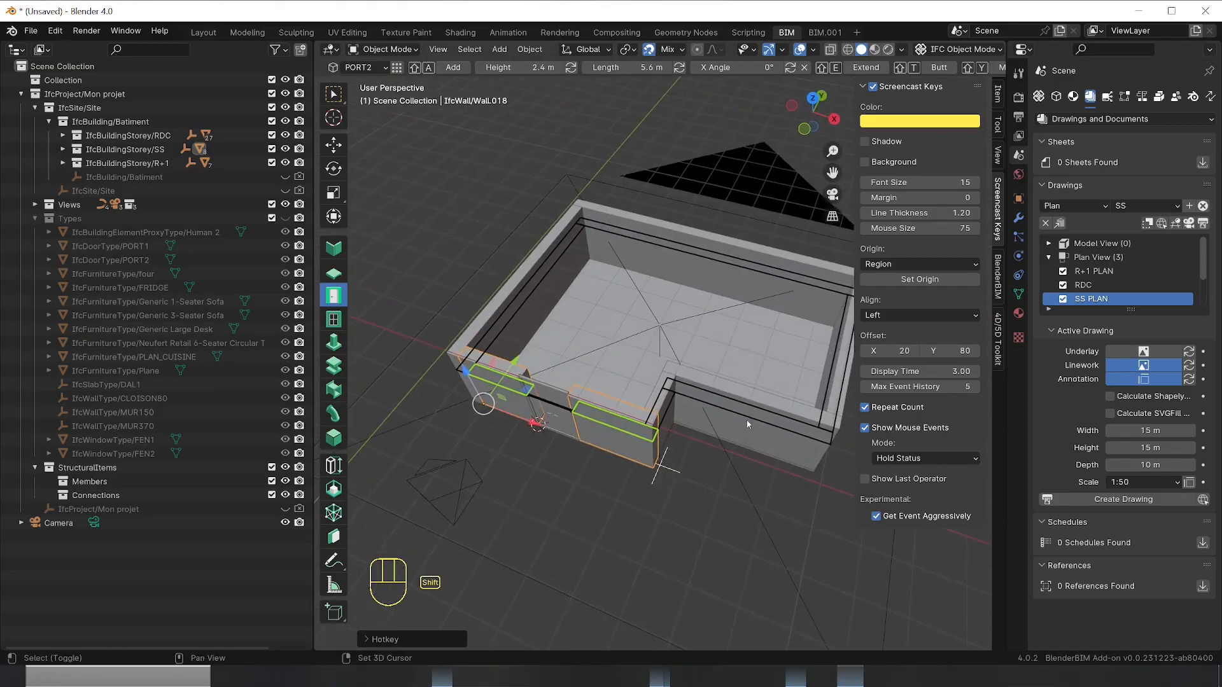
shift+middle_drag(750, 423, 594, 456)
middle_drag(568, 185, 611, 394)
click(607, 398)
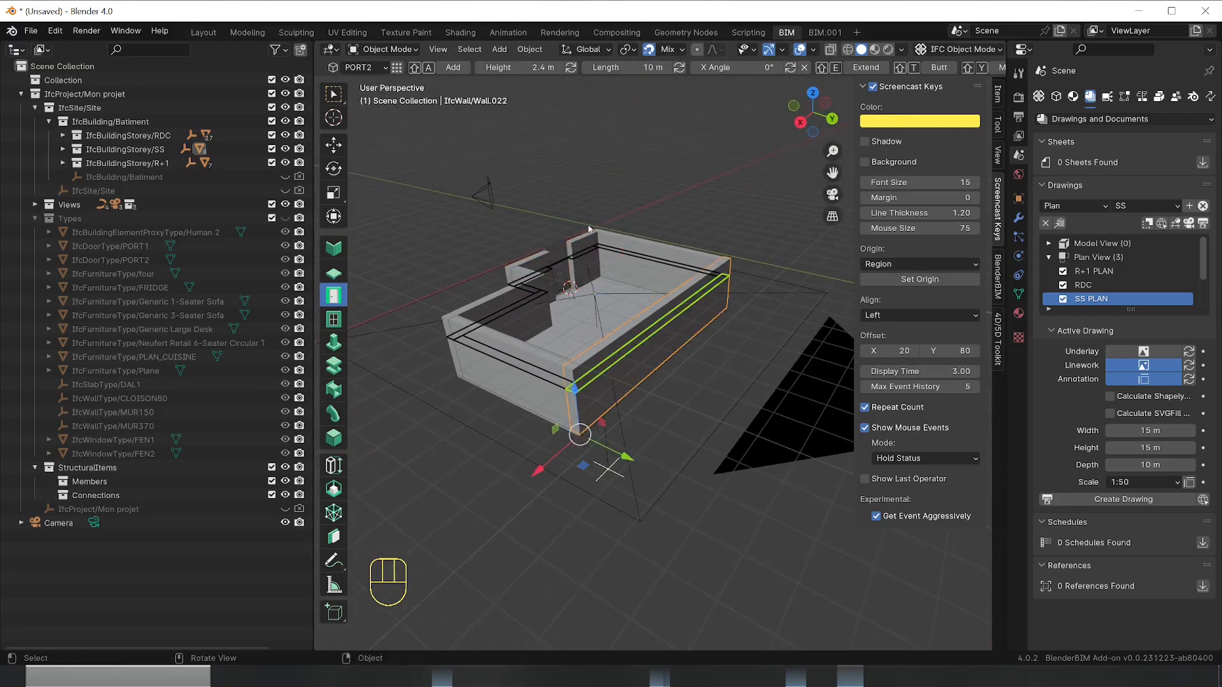
click(360, 67)
click(366, 106)
shift+right_drag(662, 401, 607, 411)
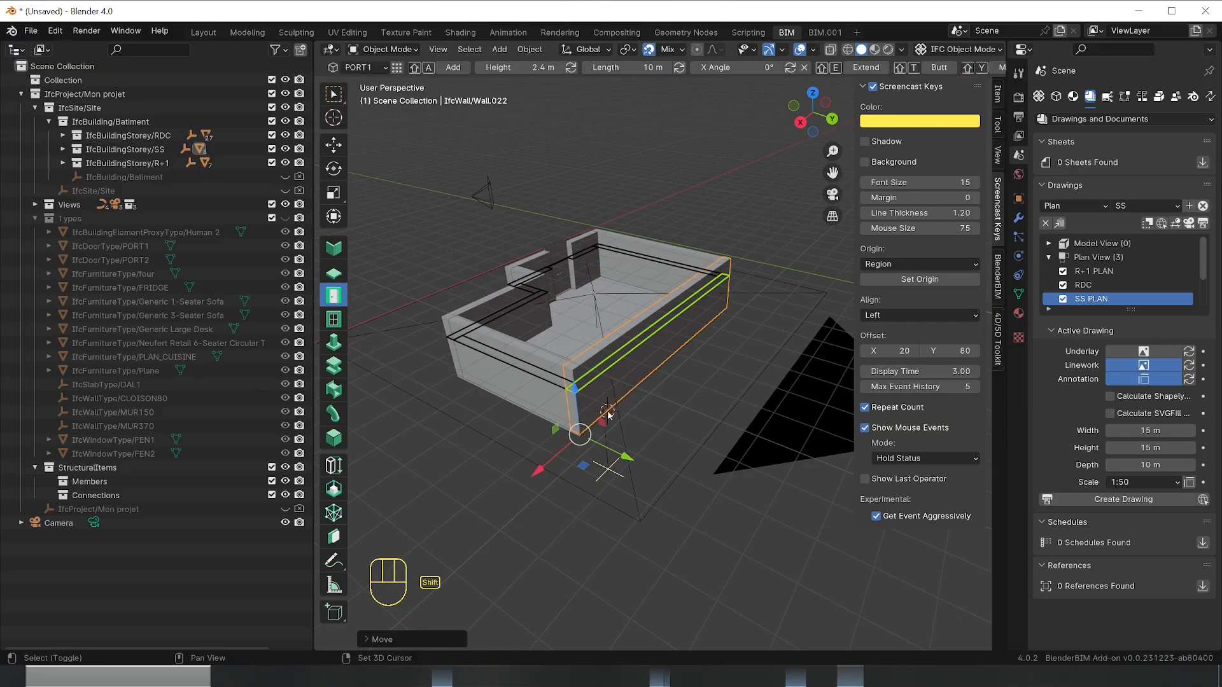
key(shift+a)
Select the new PORT2 and PORT1 doors in the basement walls and examine their placement from different sides
middle_drag(642, 433, 587, 360)
middle_drag(593, 386, 620, 394)
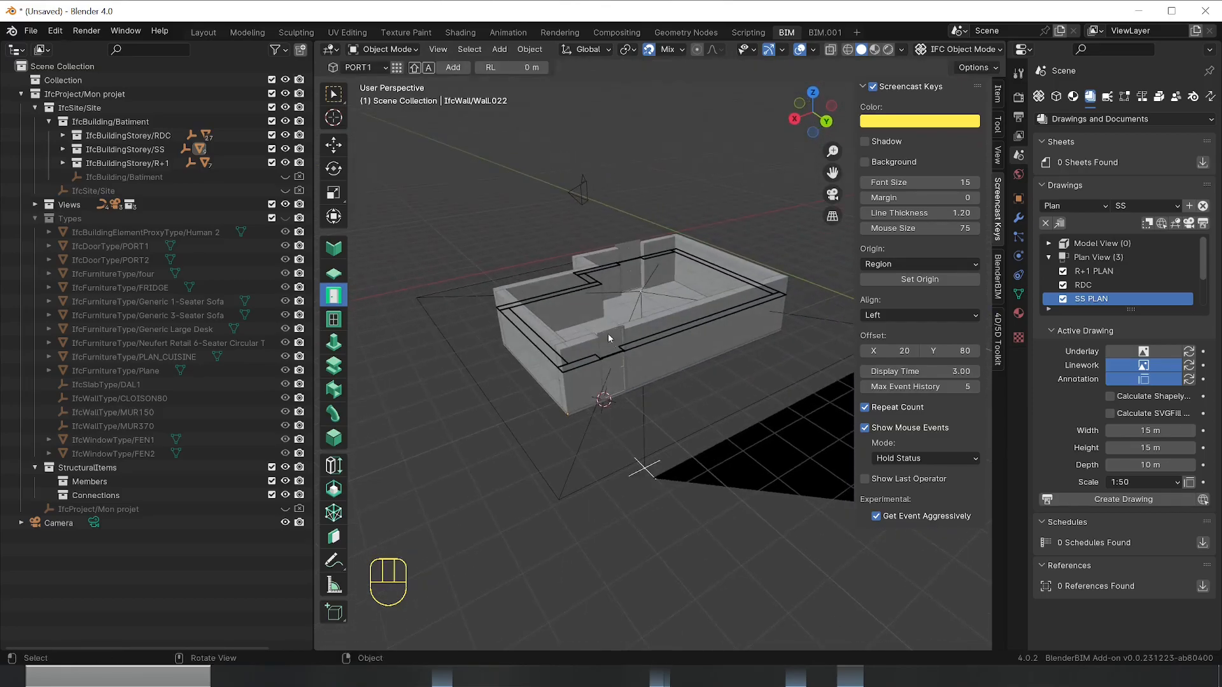
click(610, 335)
shift+click(640, 271)
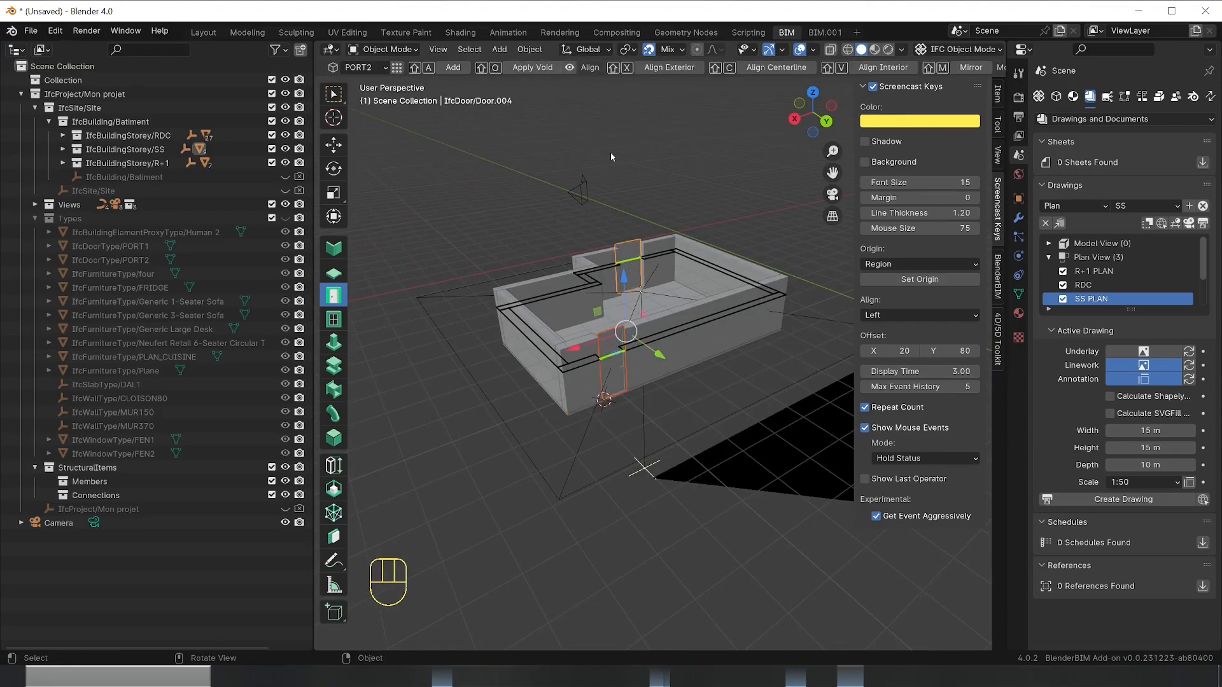
click(690, 428)
click(610, 372)
middle_drag(592, 450, 737, 491)
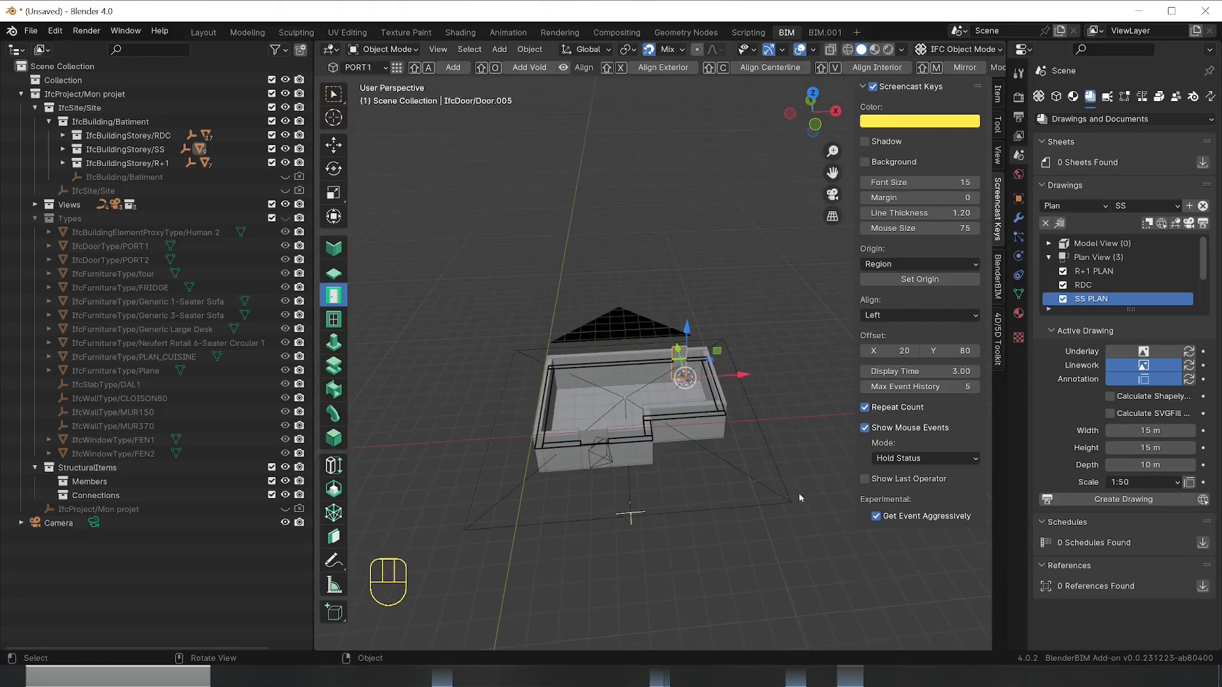
key(Tab)
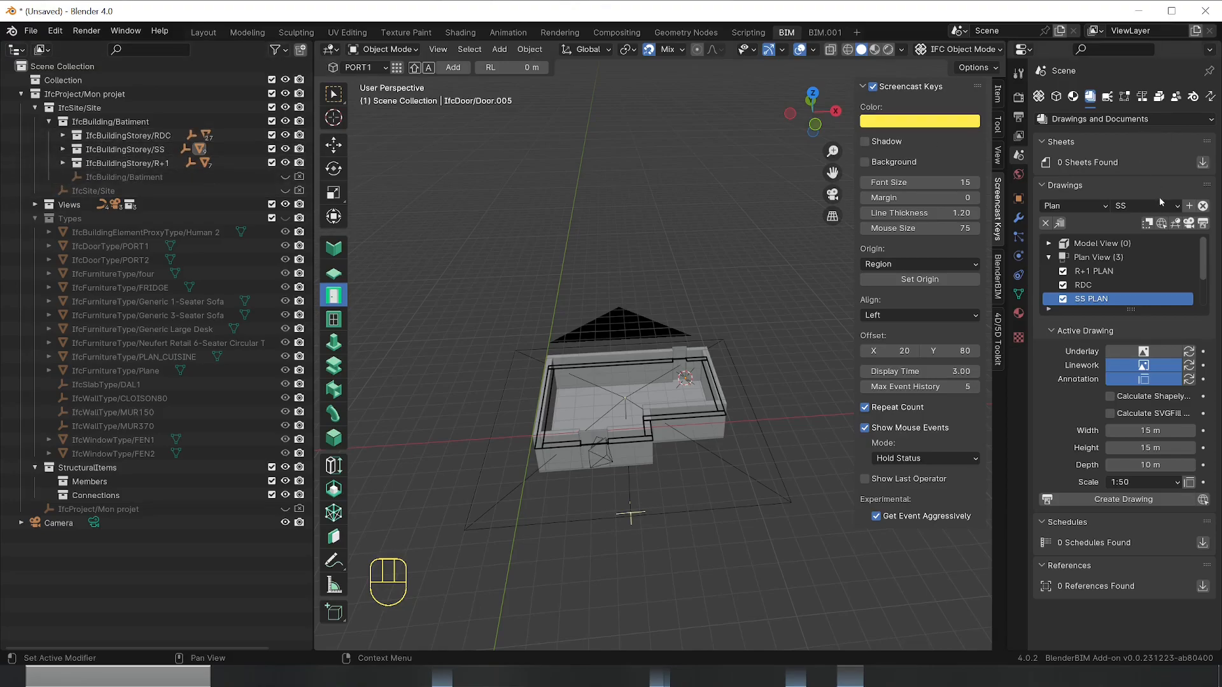
Switch from the cut SS drawing to the full model and select the basement's PORT2 door
click(1175, 224)
middle_drag(634, 502, 639, 472)
click(602, 449)
scroll(649, 468, up, 5)
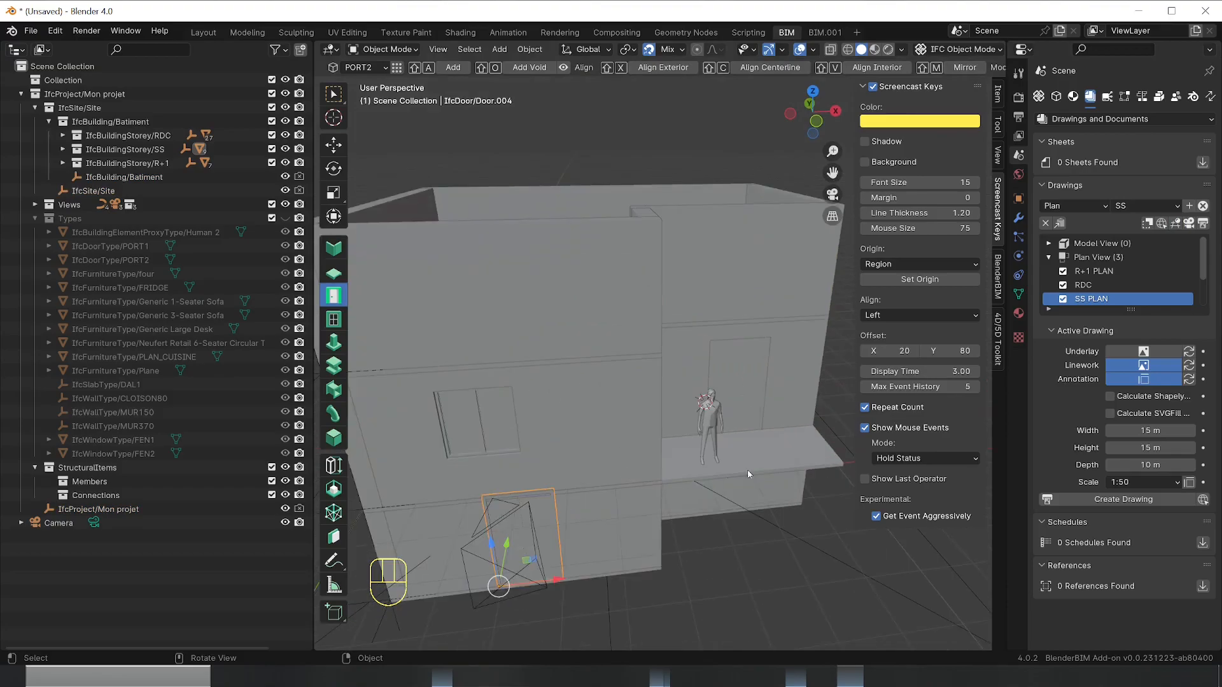
Try an overall height of 2.2 m in the PORT2 door's parametric geometry, and undo the edit
click(1073, 97)
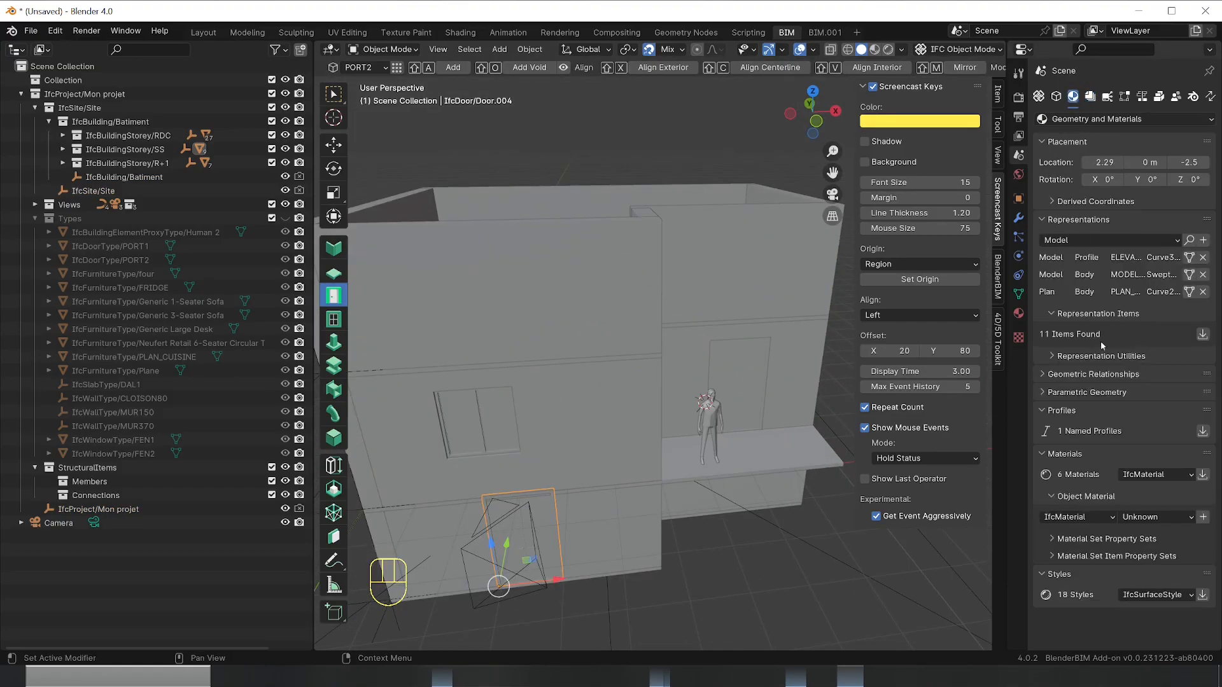
click(1045, 392)
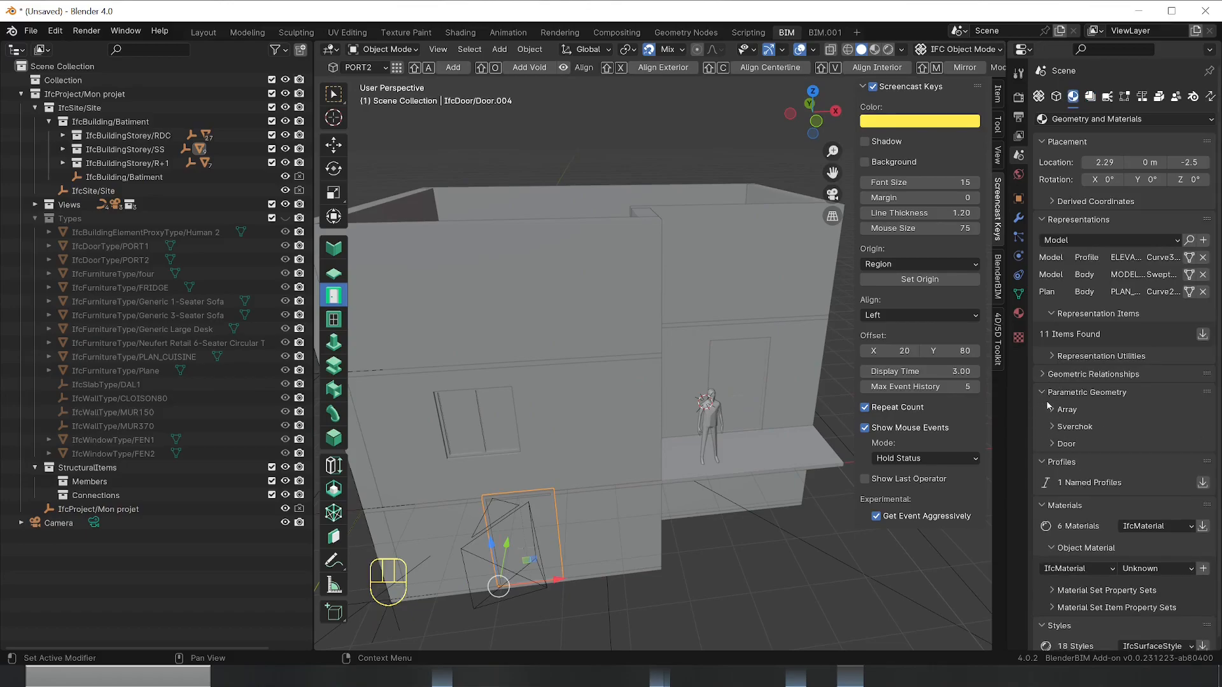
click(1053, 443)
scroll(1155, 452, down, 1)
scroll(1155, 452, down, 2)
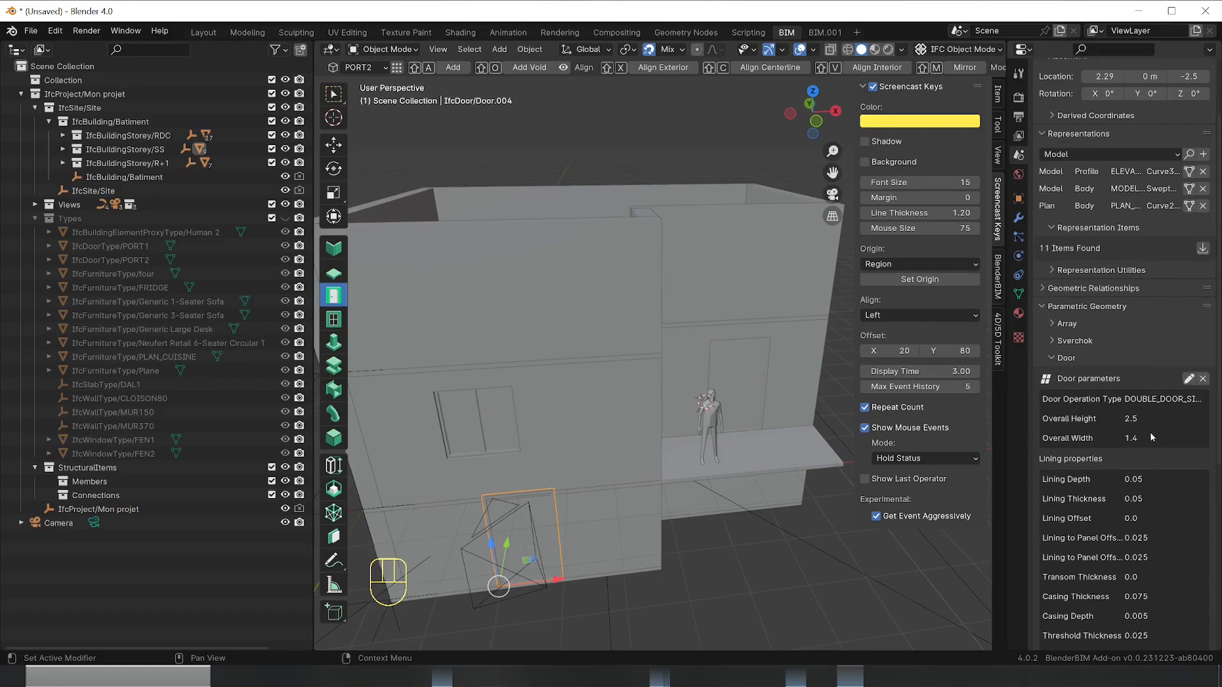
click(1188, 378)
click(1108, 413)
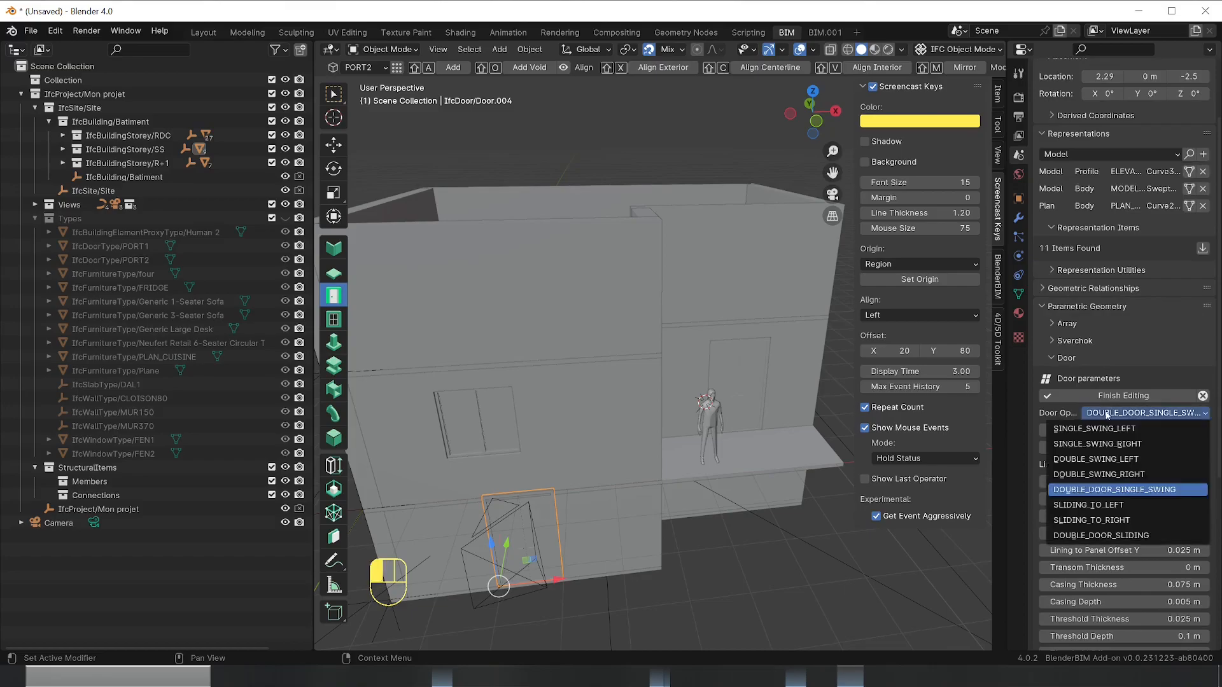
click(1166, 432)
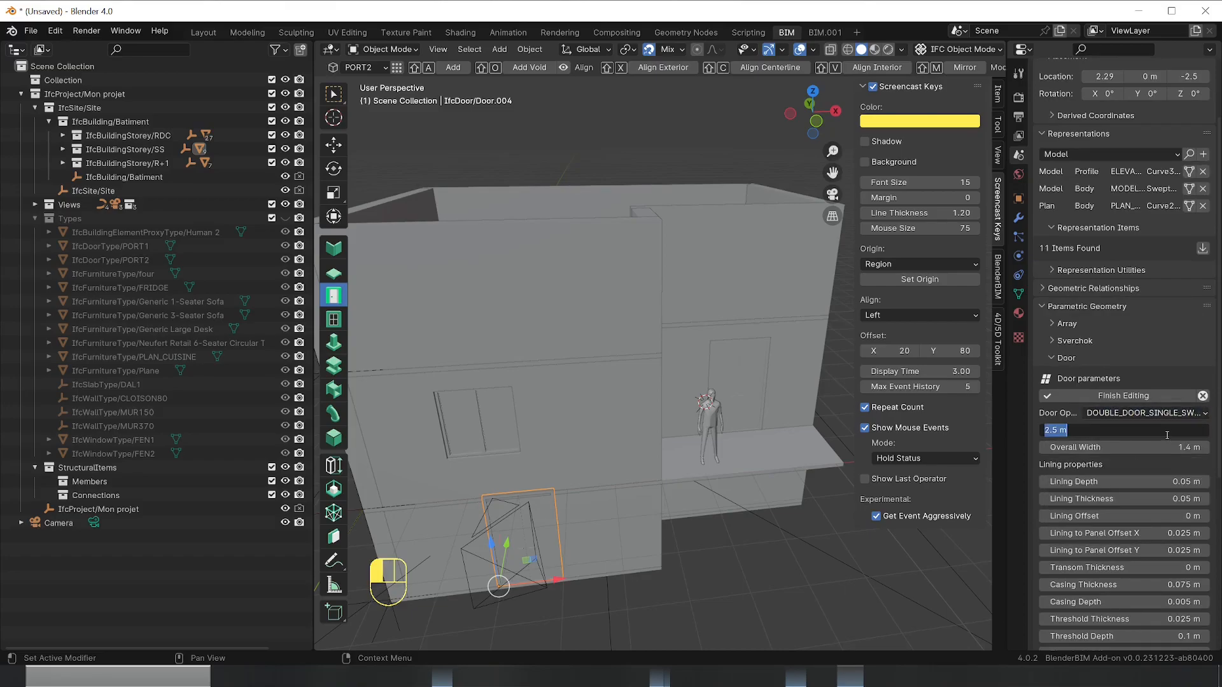
text(2.2)
click(1136, 396)
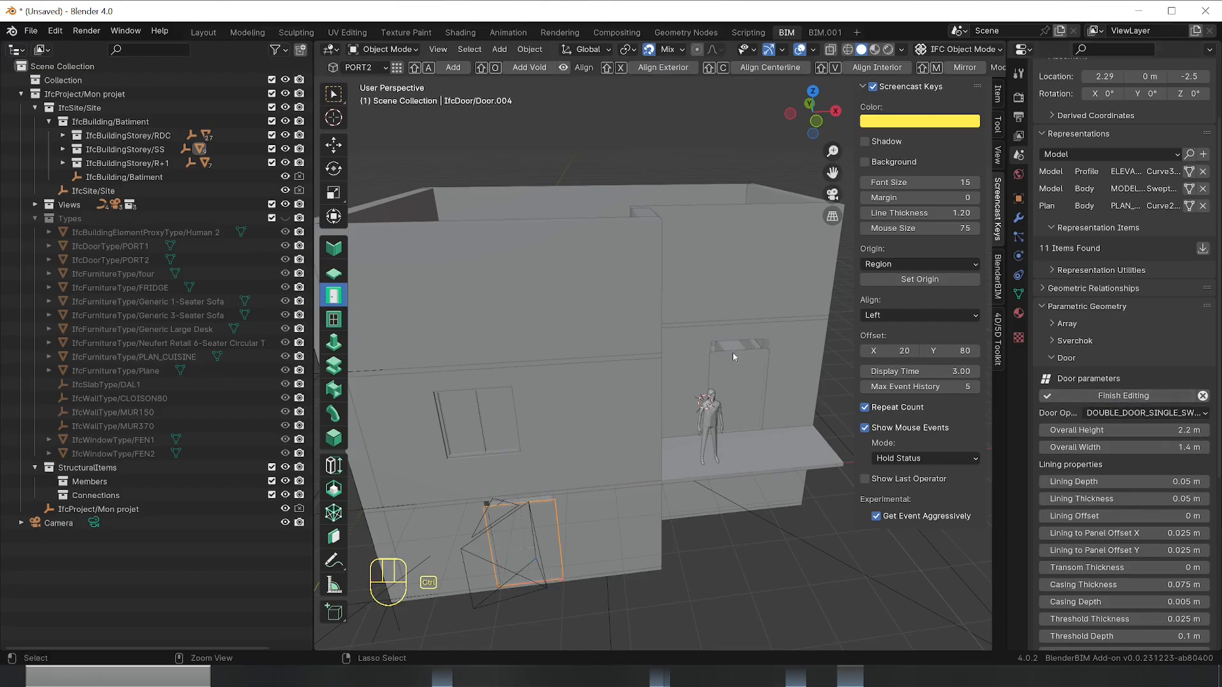
key(ctrl+z)
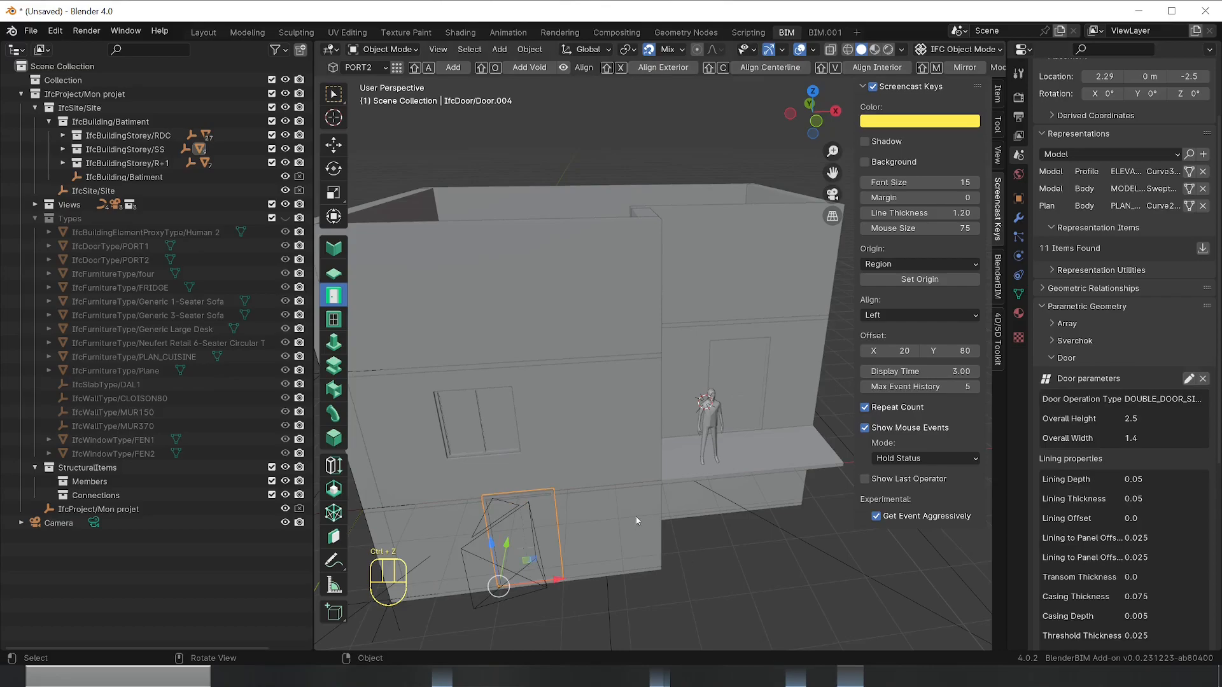
Isolate the R+1 storey collection by excluding the RDC and SS storeys, and view it from the top
middle_drag(736, 571, 612, 547)
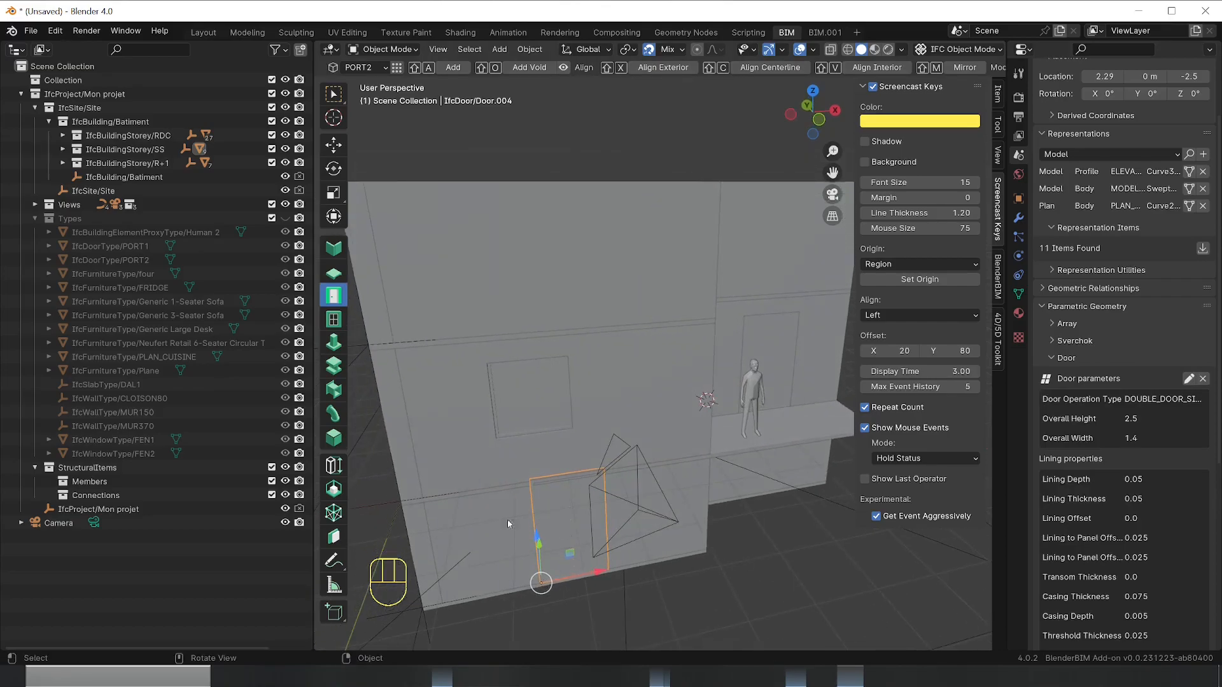
scroll(746, 521, down, 6)
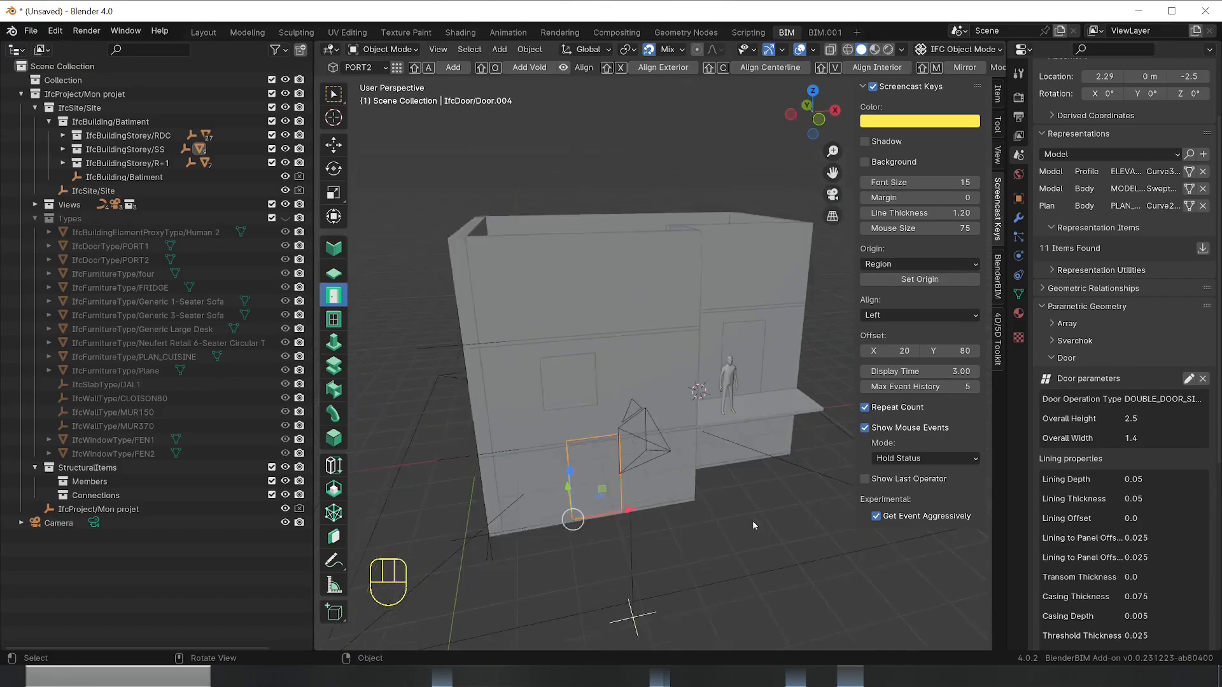
scroll(597, 469, up, 2)
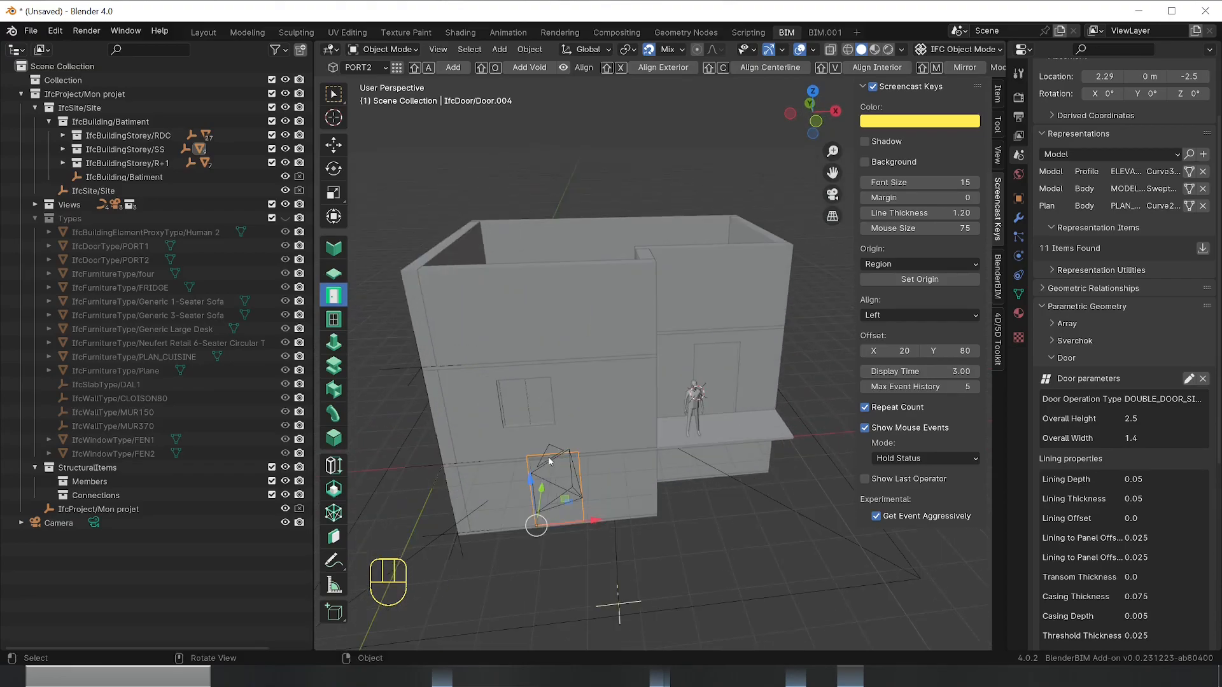
middle_drag(709, 510, 751, 468)
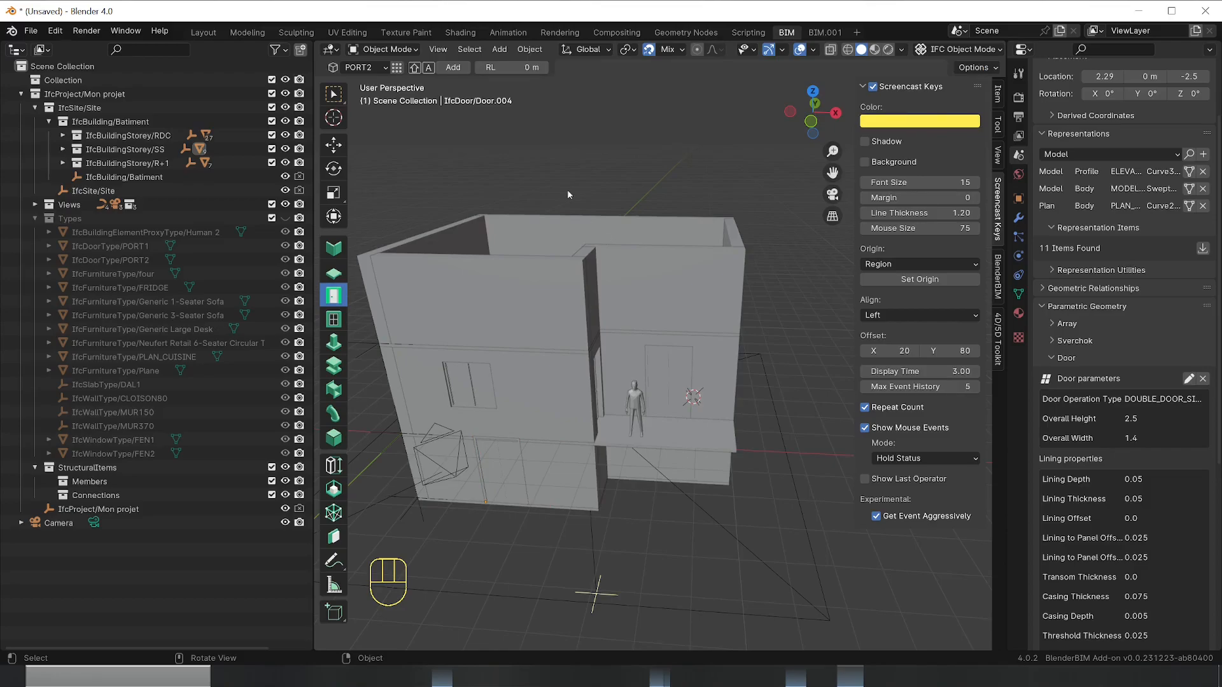
click(647, 283)
middle_drag(647, 284, 662, 361)
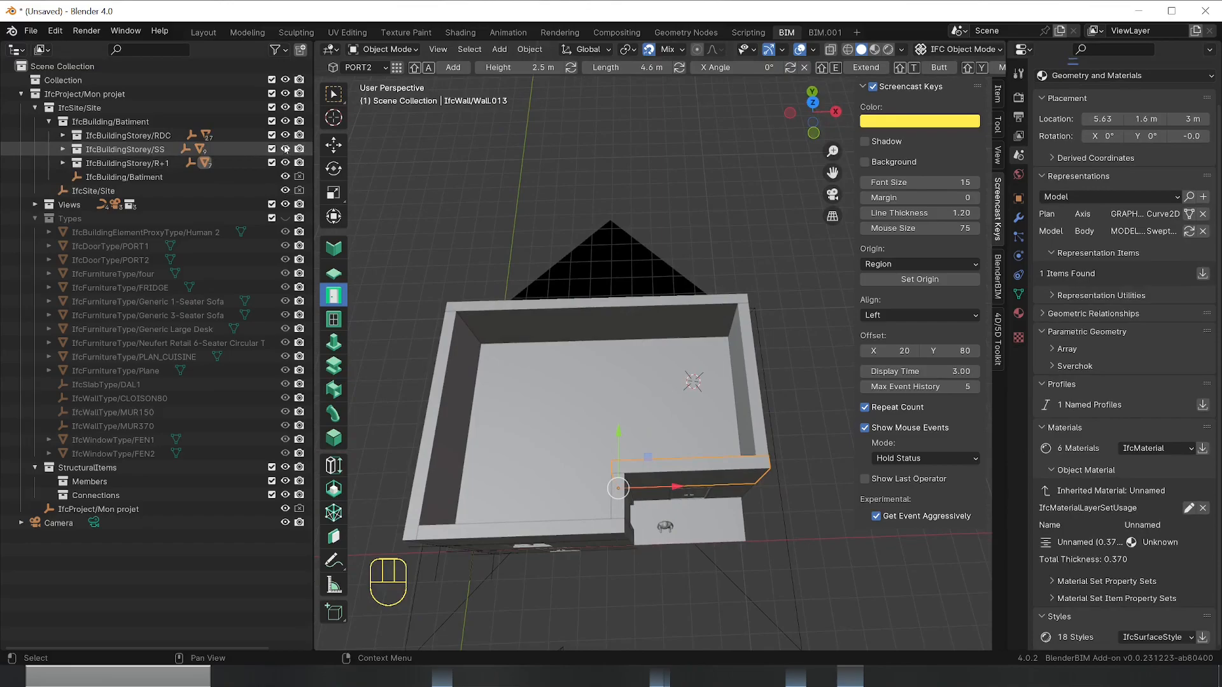
ctrl+click(272, 163)
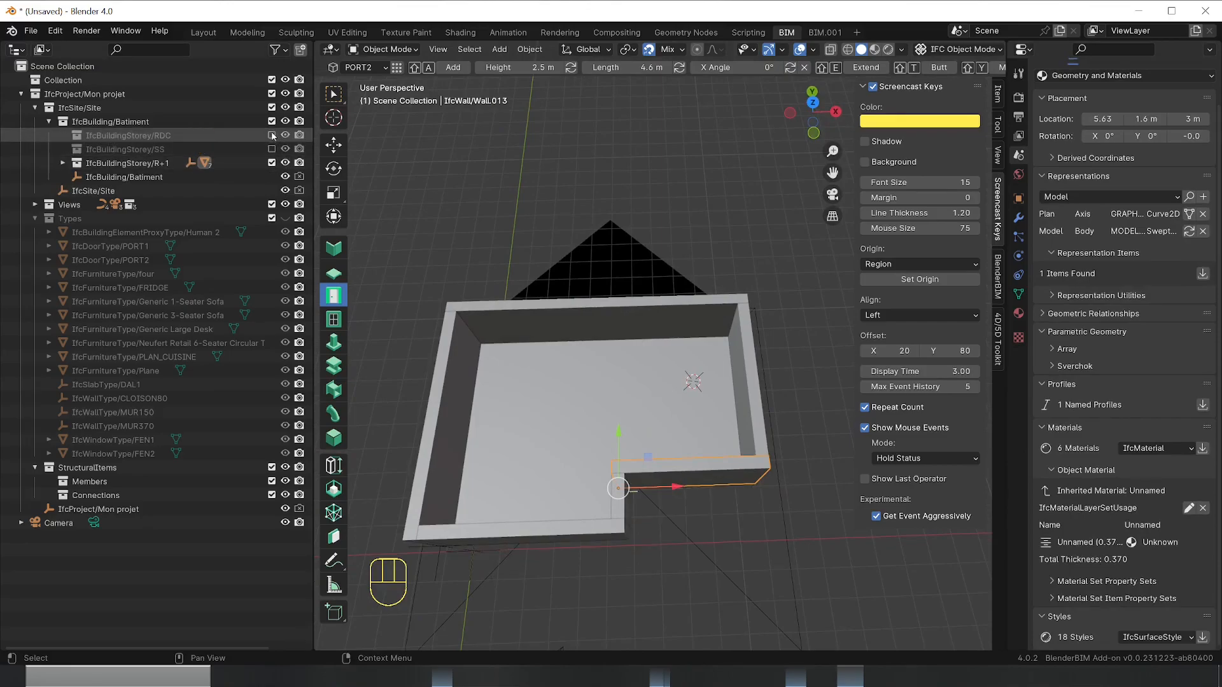
middle_drag(784, 349, 748, 388)
click(813, 96)
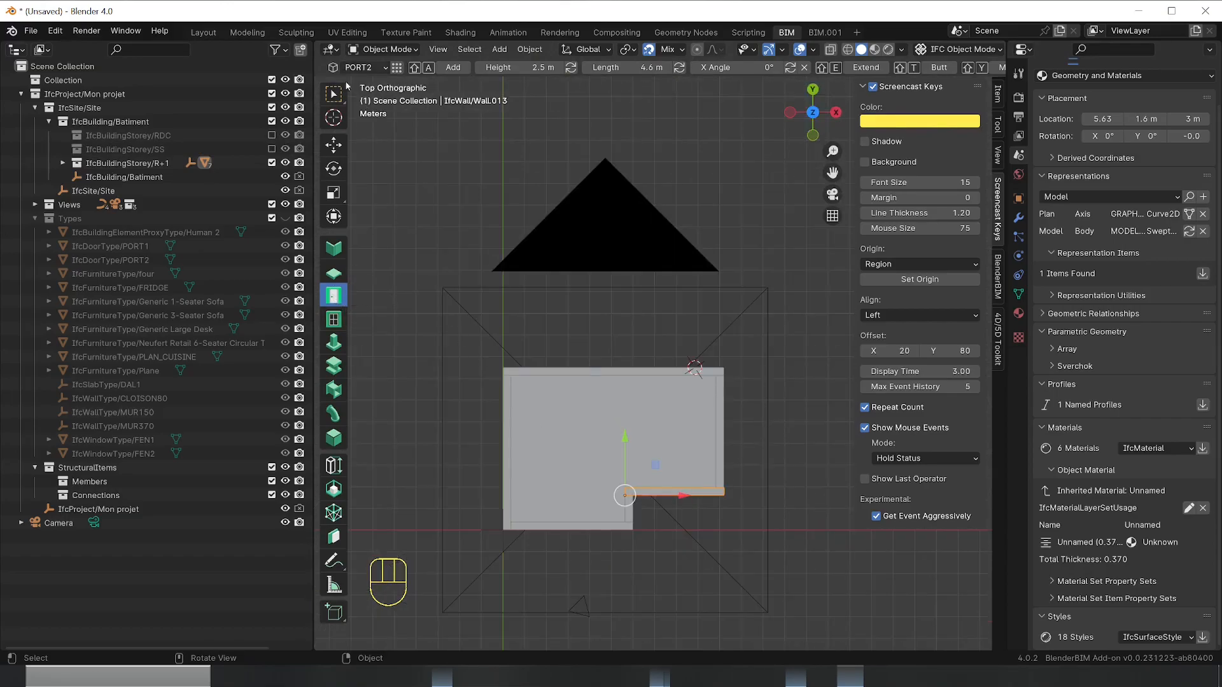
Activate the generic BIM element tool and set its element class to IfcFurnitureType
click(333, 437)
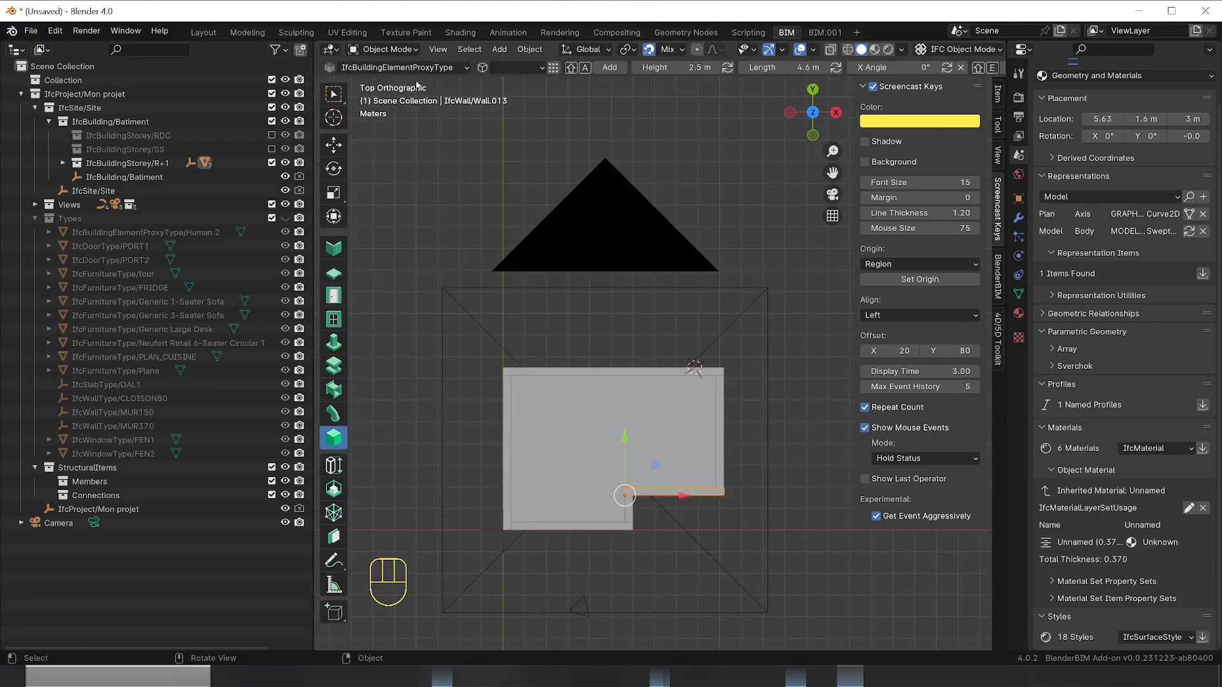
click(416, 66)
click(395, 139)
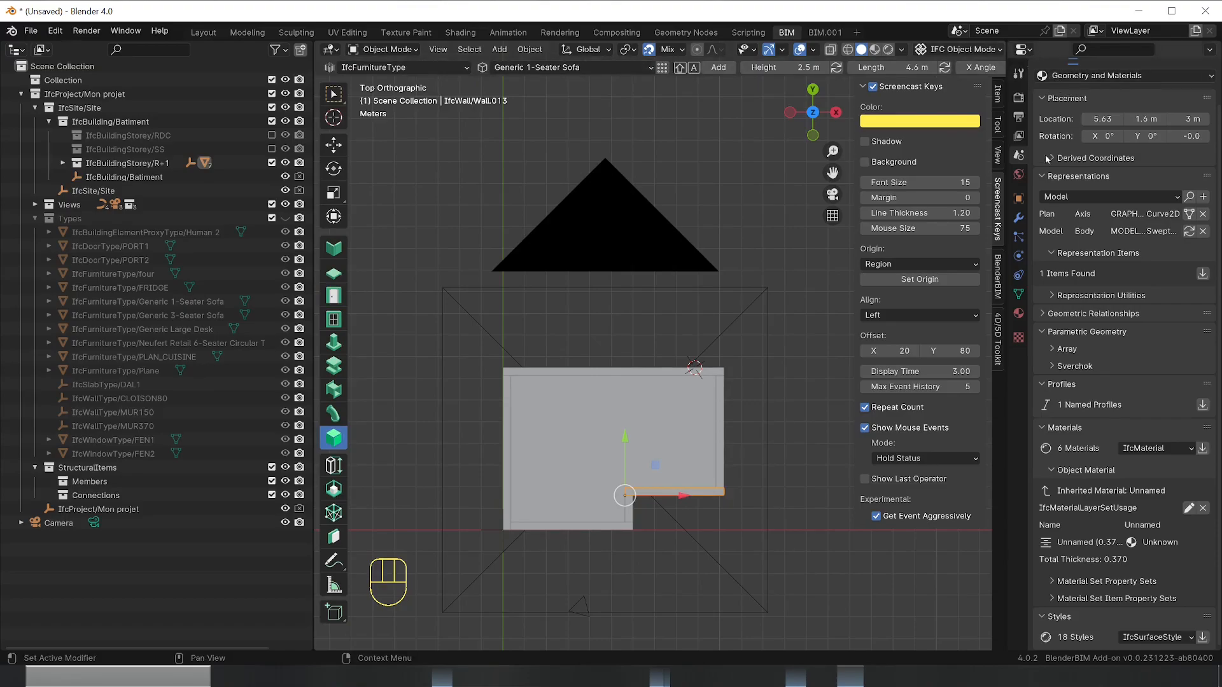
Load the IFC4 Furniture Library.ifc file from the BLENDERBIMLIB folder as the project library
click(1019, 155)
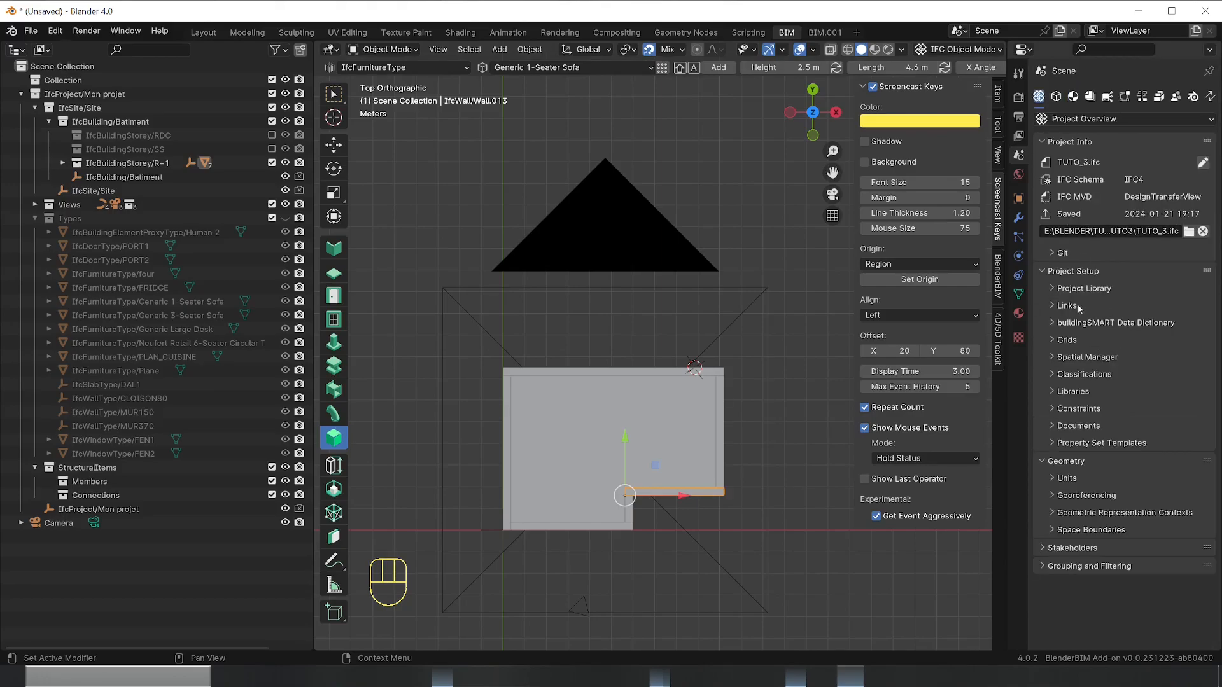
click(1078, 307)
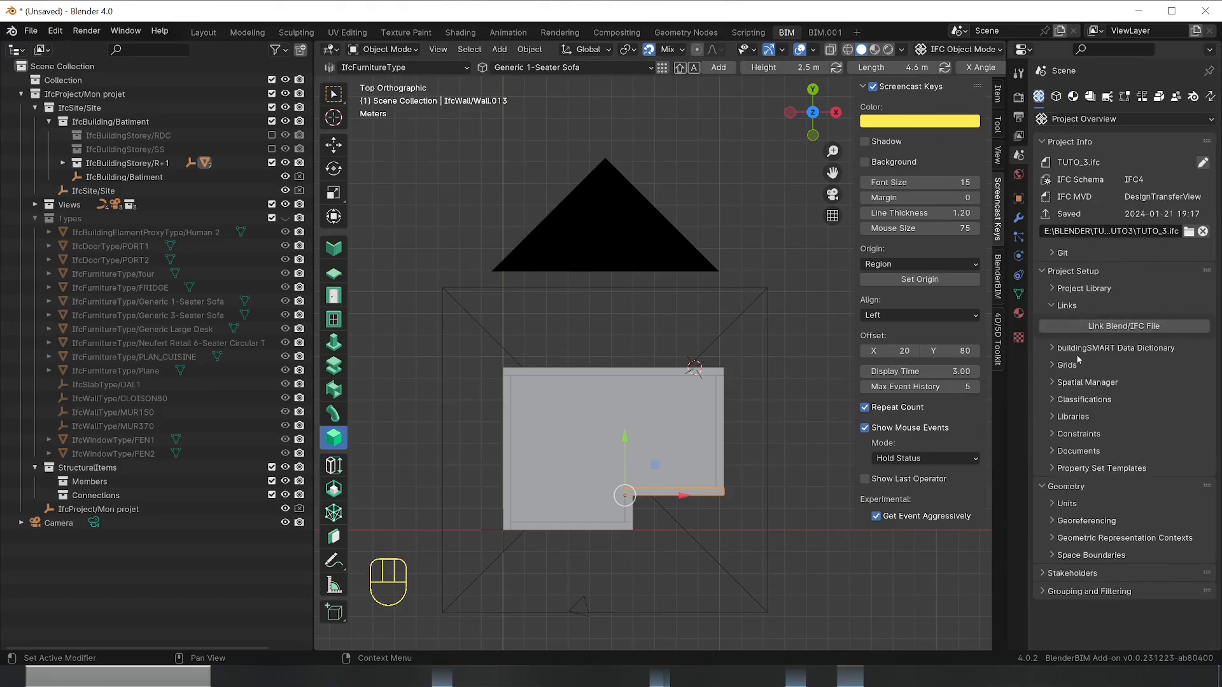
click(1052, 306)
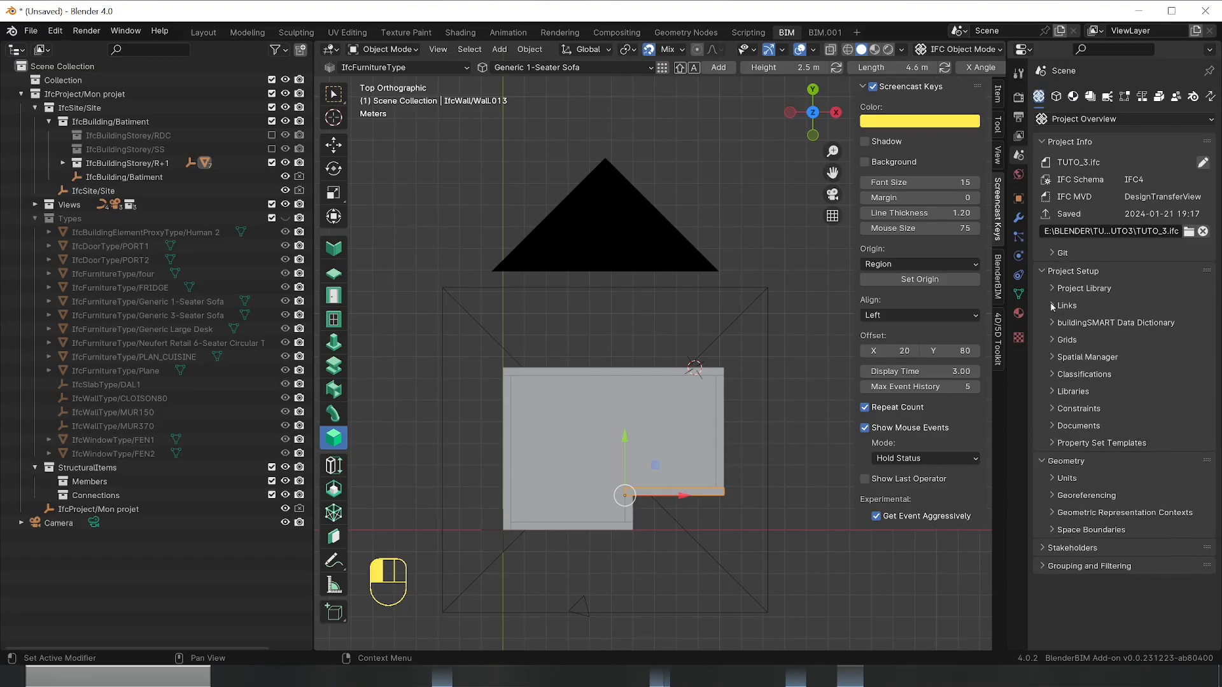
click(1056, 290)
click(1202, 311)
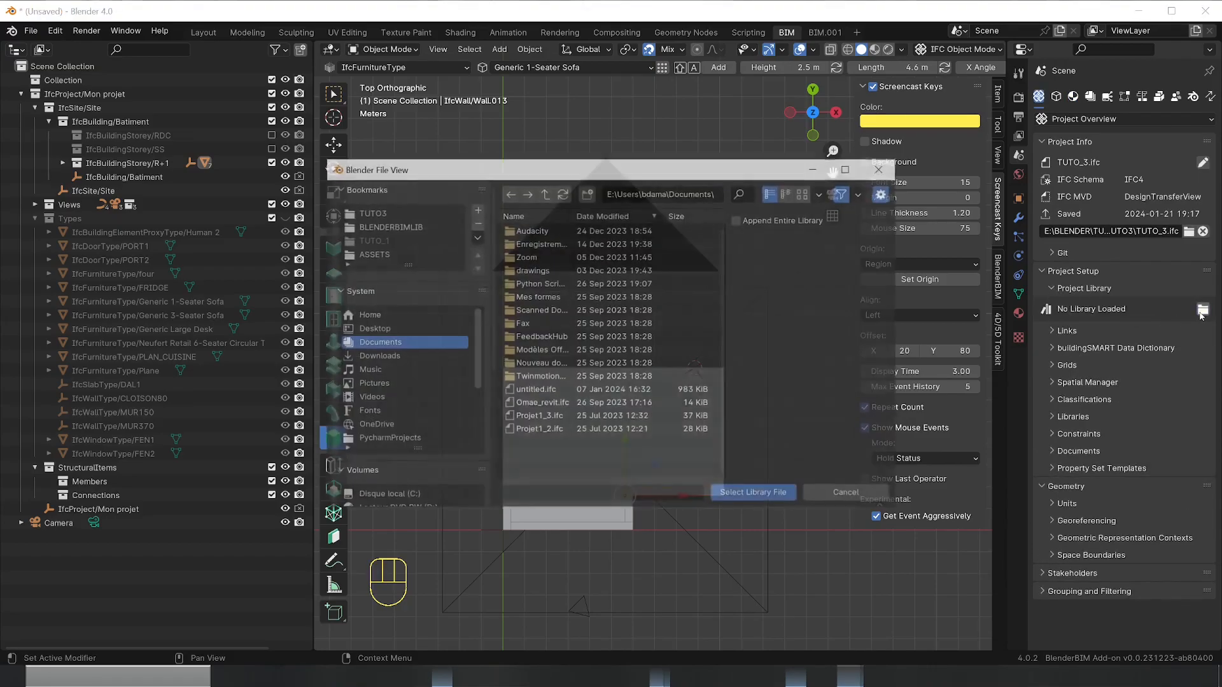
click(388, 226)
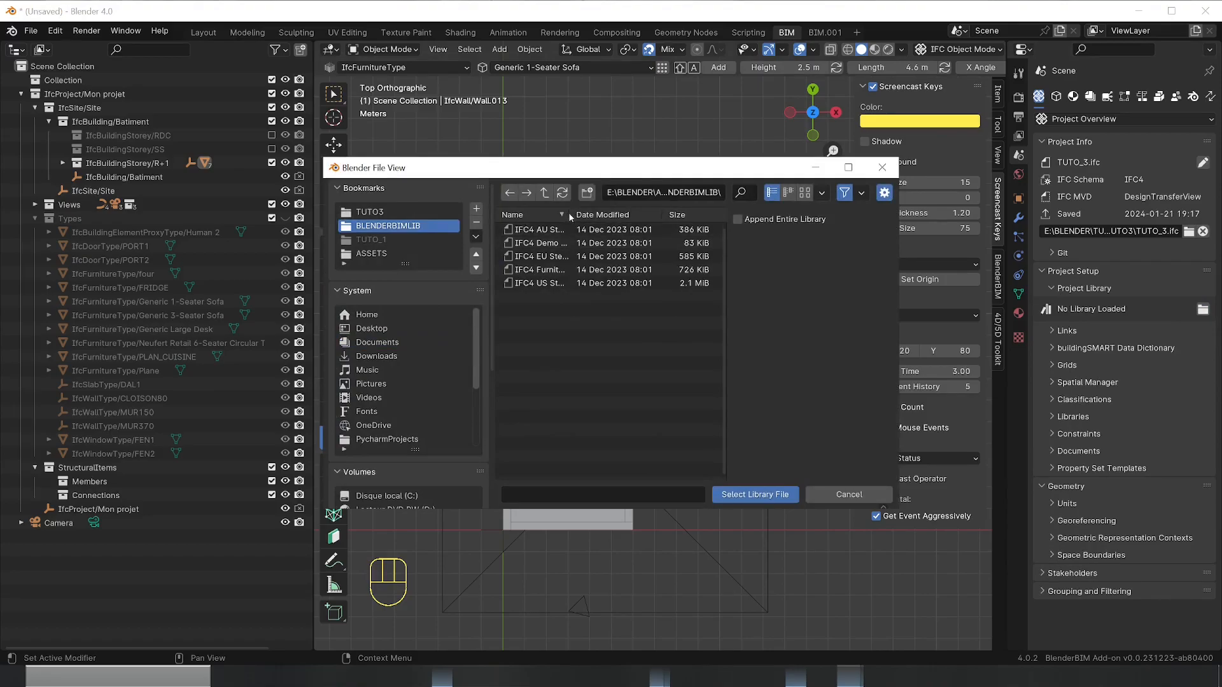
click(547, 272)
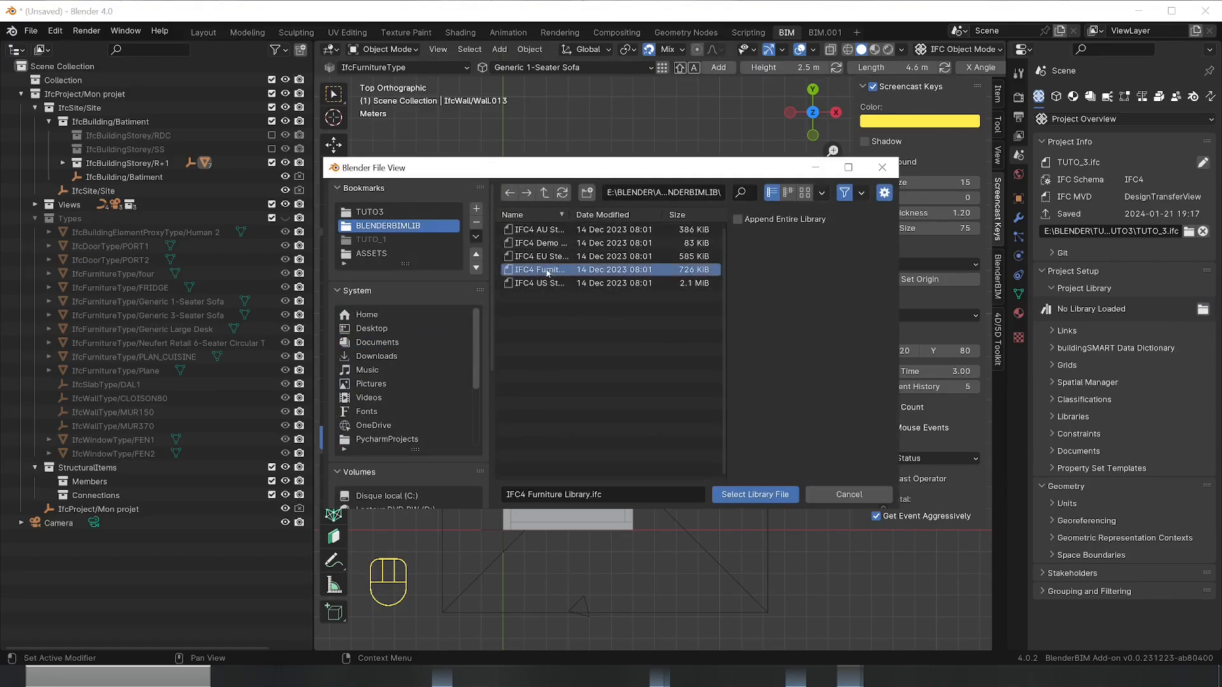
click(755, 494)
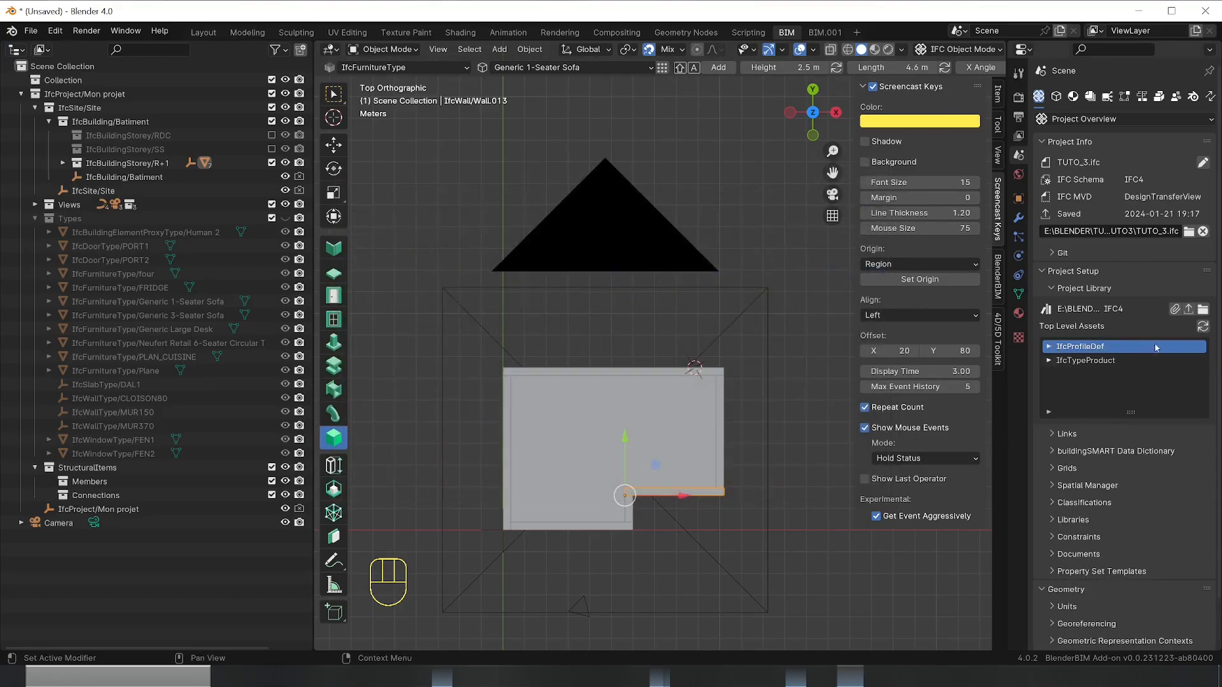
Append the Double bed from the library's IfcFurnitureType product types to the project
click(1048, 360)
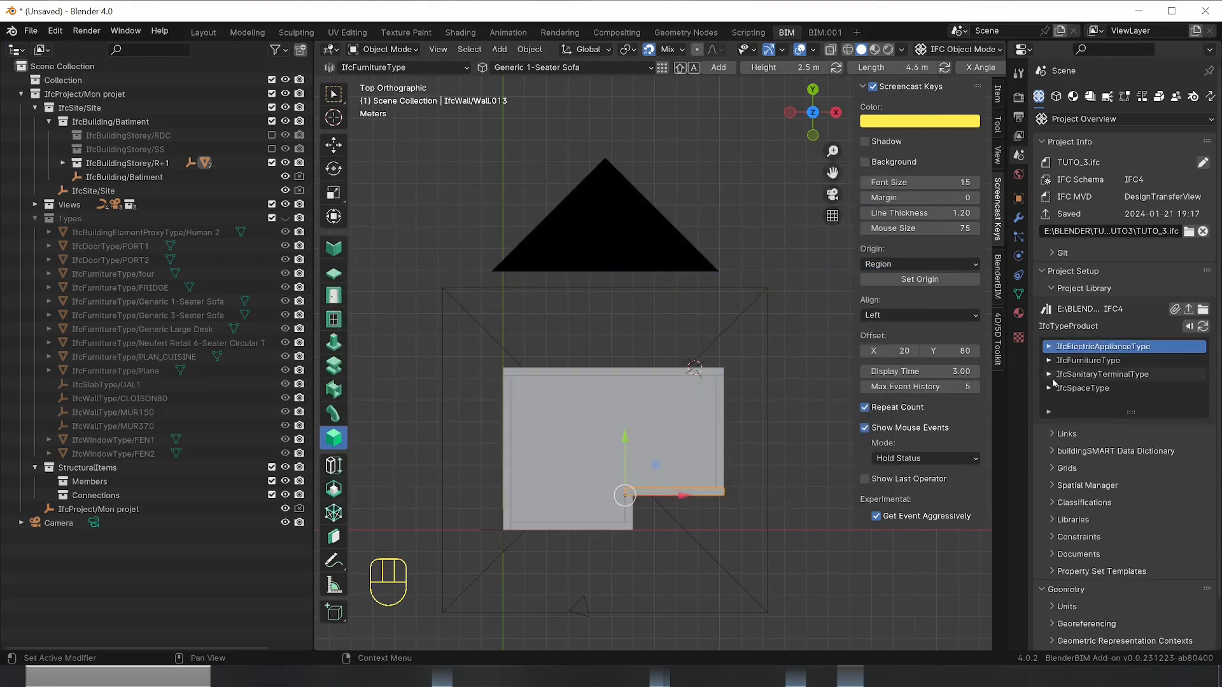
click(1053, 361)
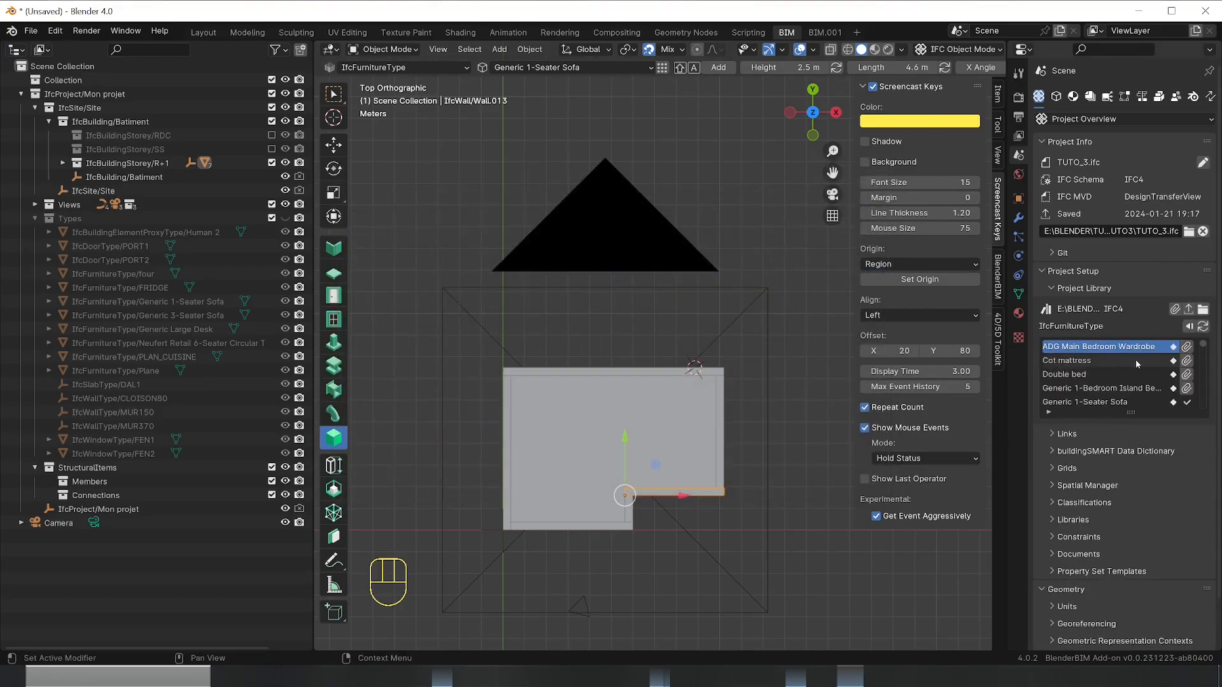
click(1186, 375)
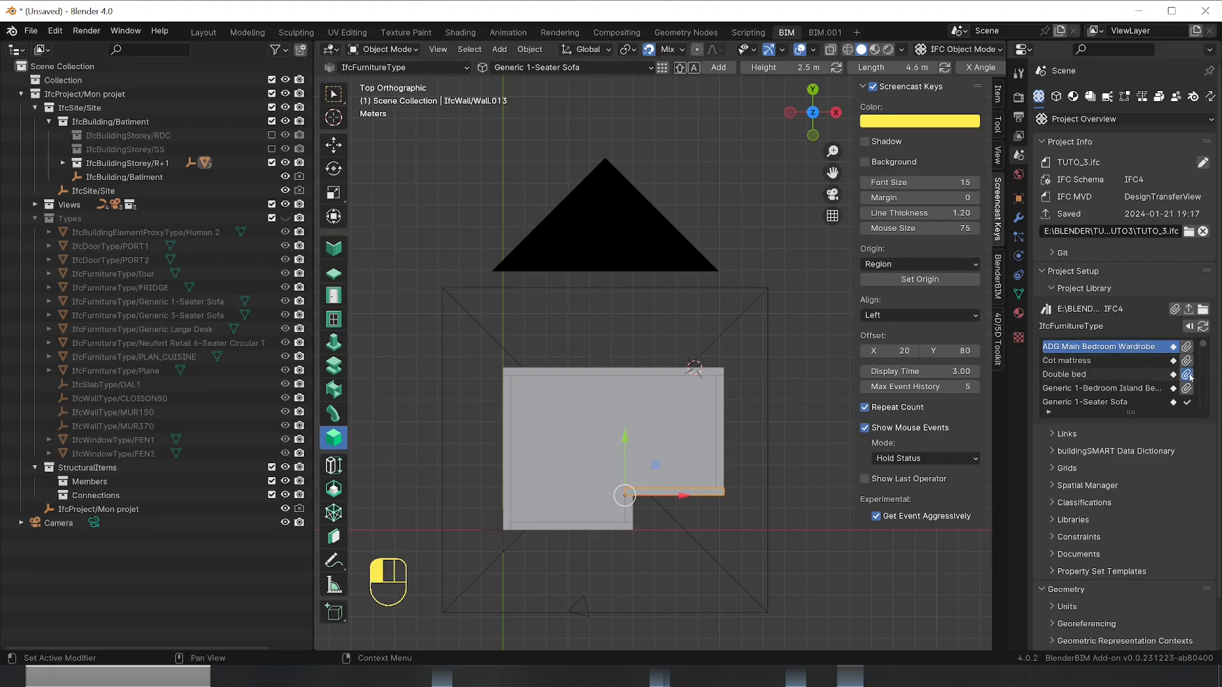
right_click(681, 430)
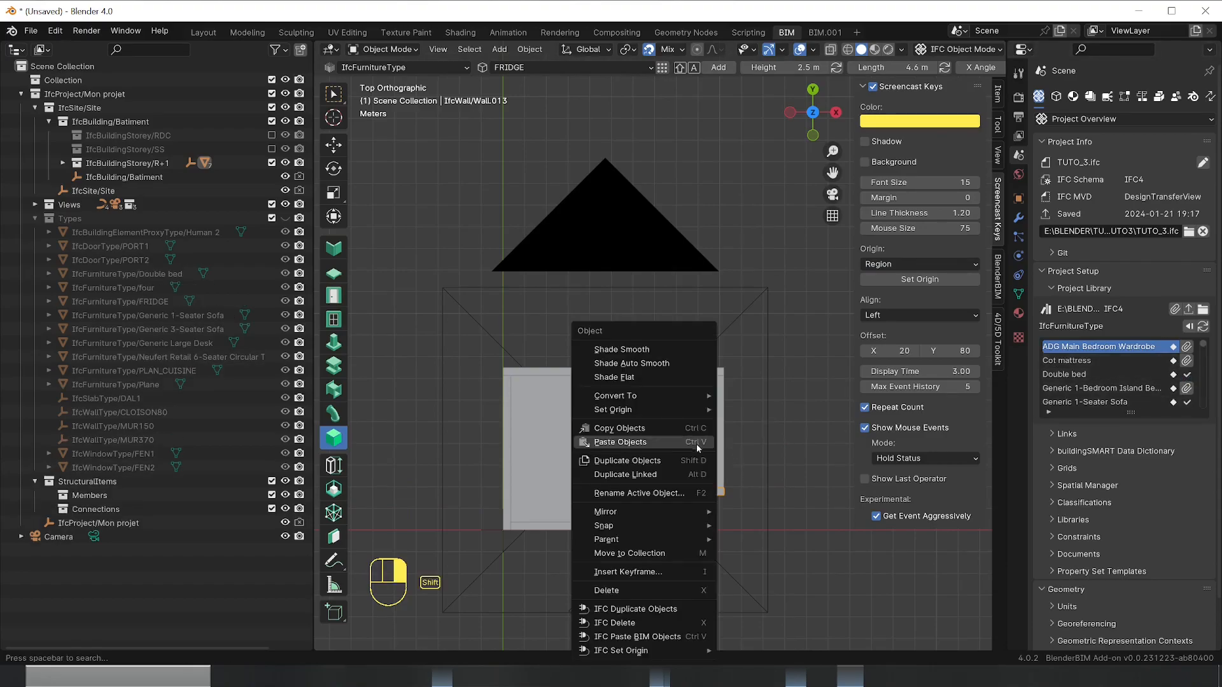
Add a Double bed furniture element to R+1 at the inner face of the right-hand wall in plan
click(909, 386)
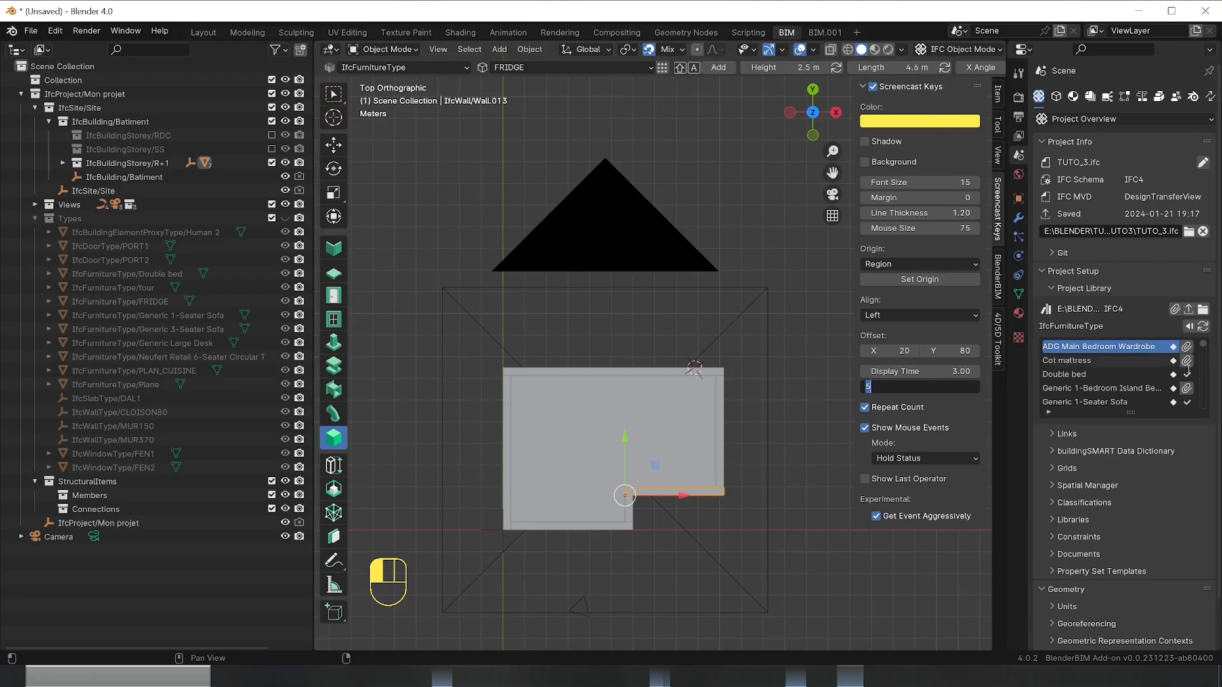
click(333, 439)
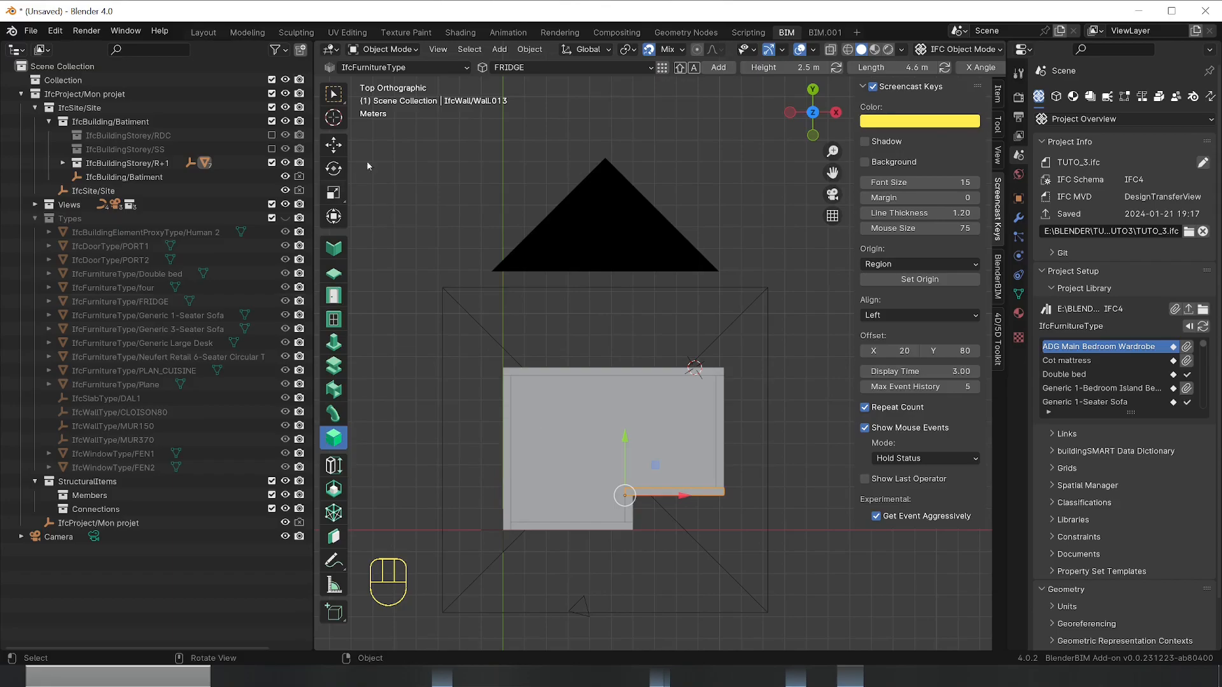
click(533, 67)
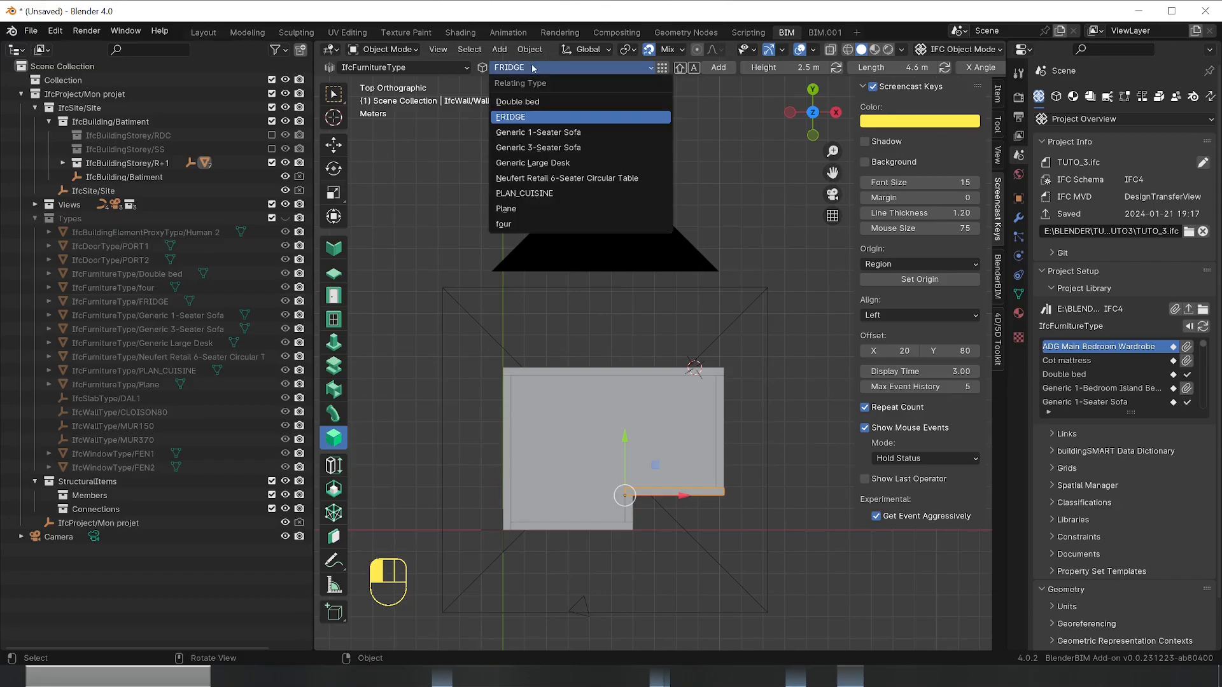
click(538, 103)
shift+right_drag(692, 446, 715, 453)
key(shift+a)
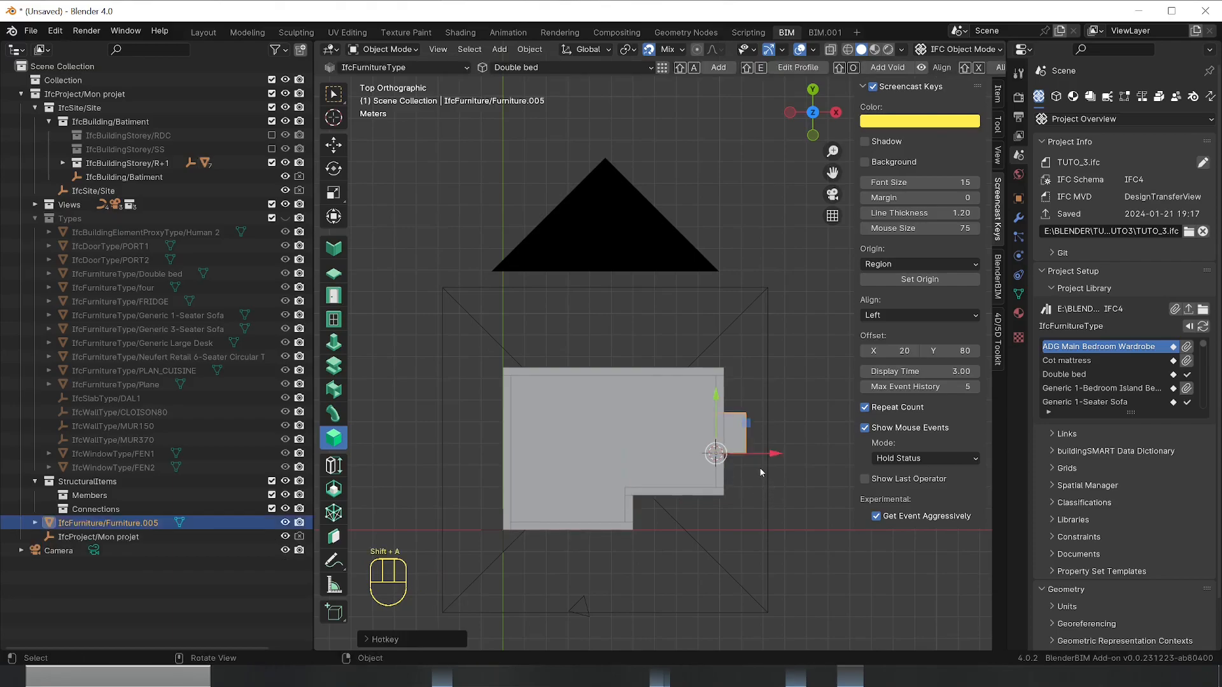
Rotate the double bed by -90 degrees so that it lies inside the room
key(r)
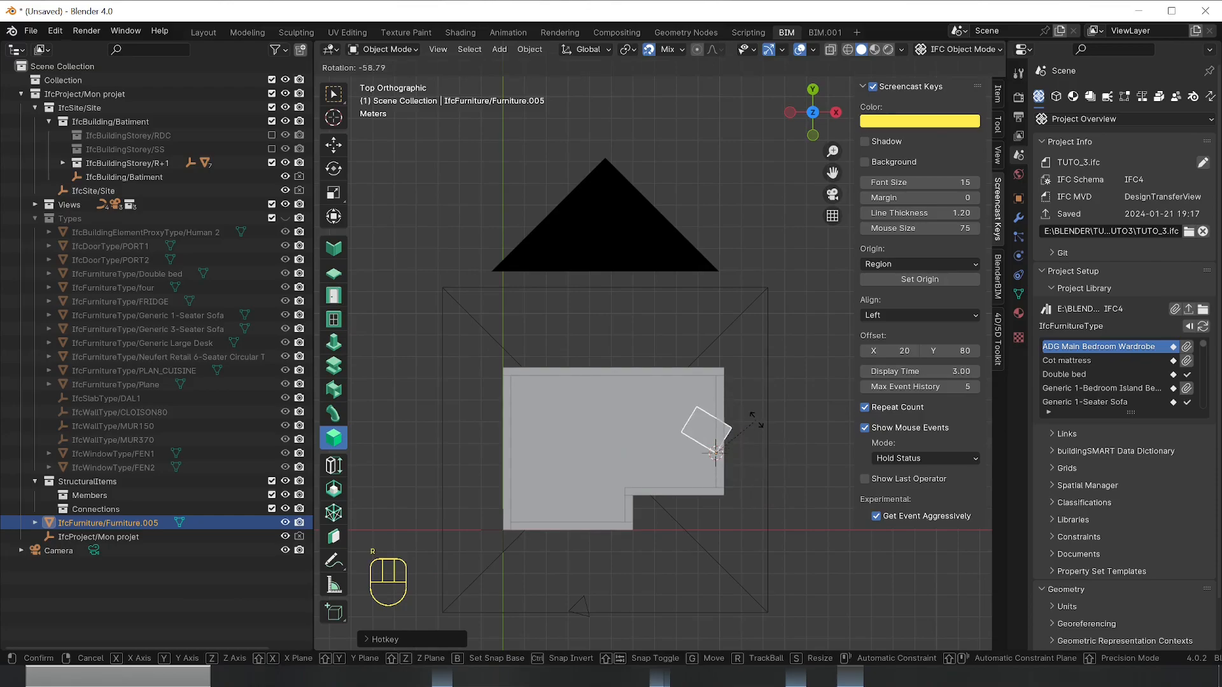
text(90)
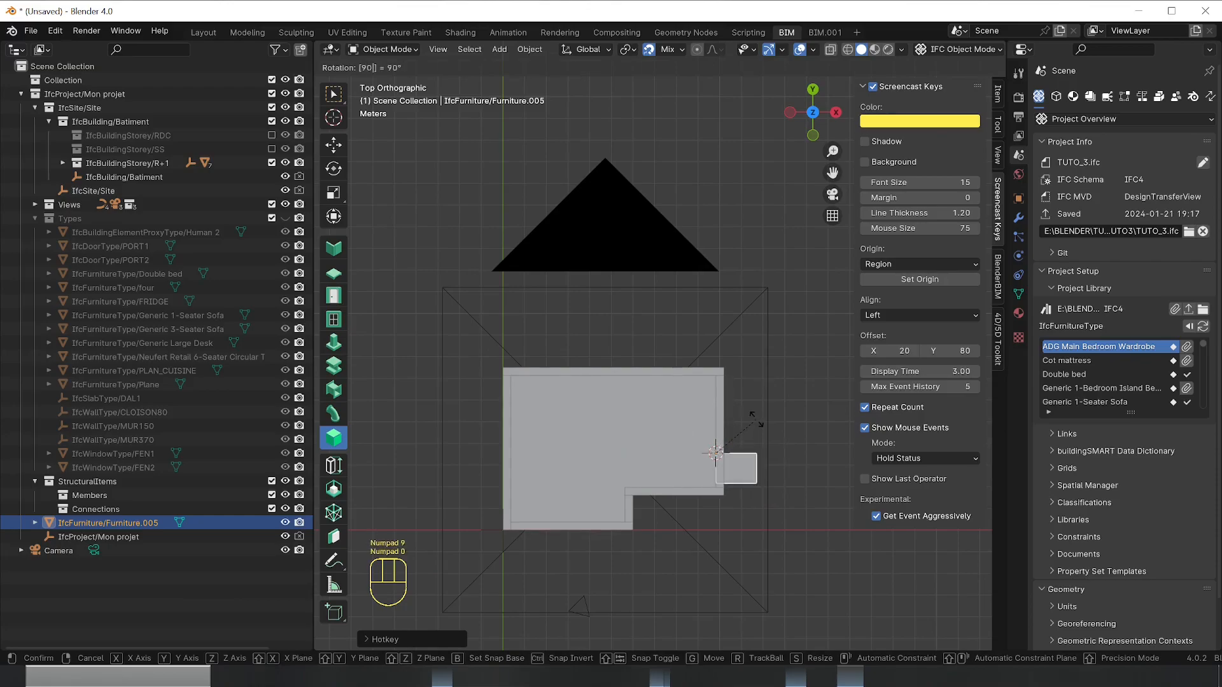
text(-(90)
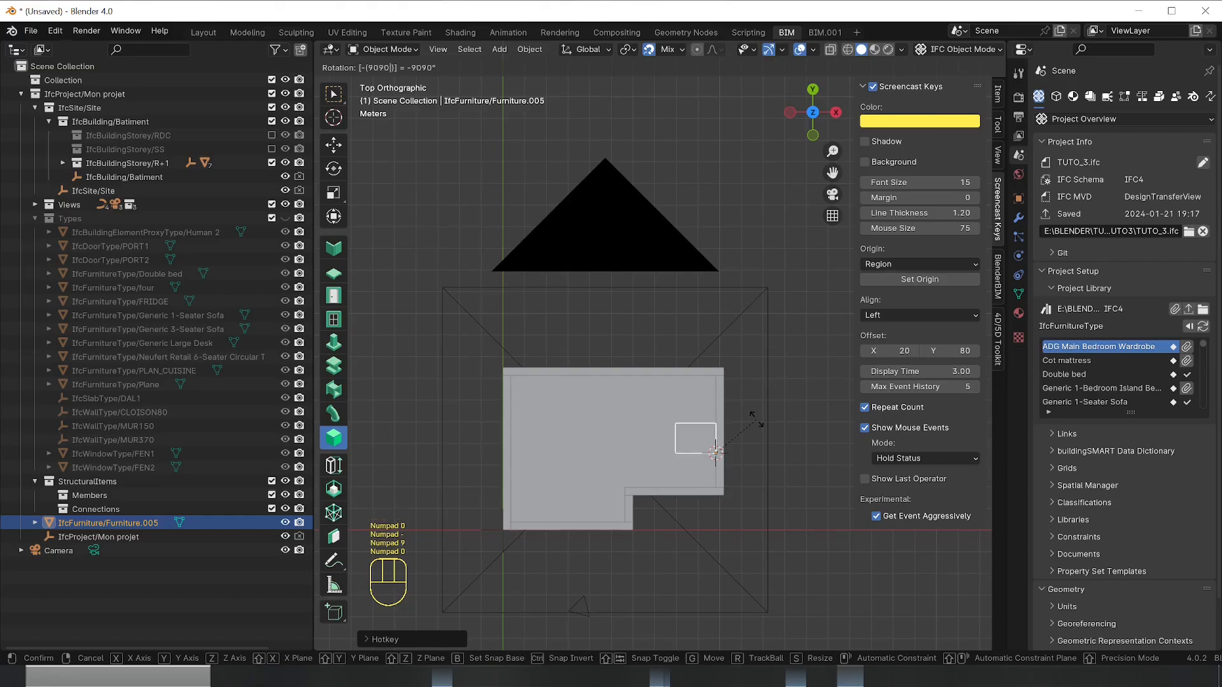
key(KP_Enter)
click(728, 509)
scroll(727, 503, up, 2)
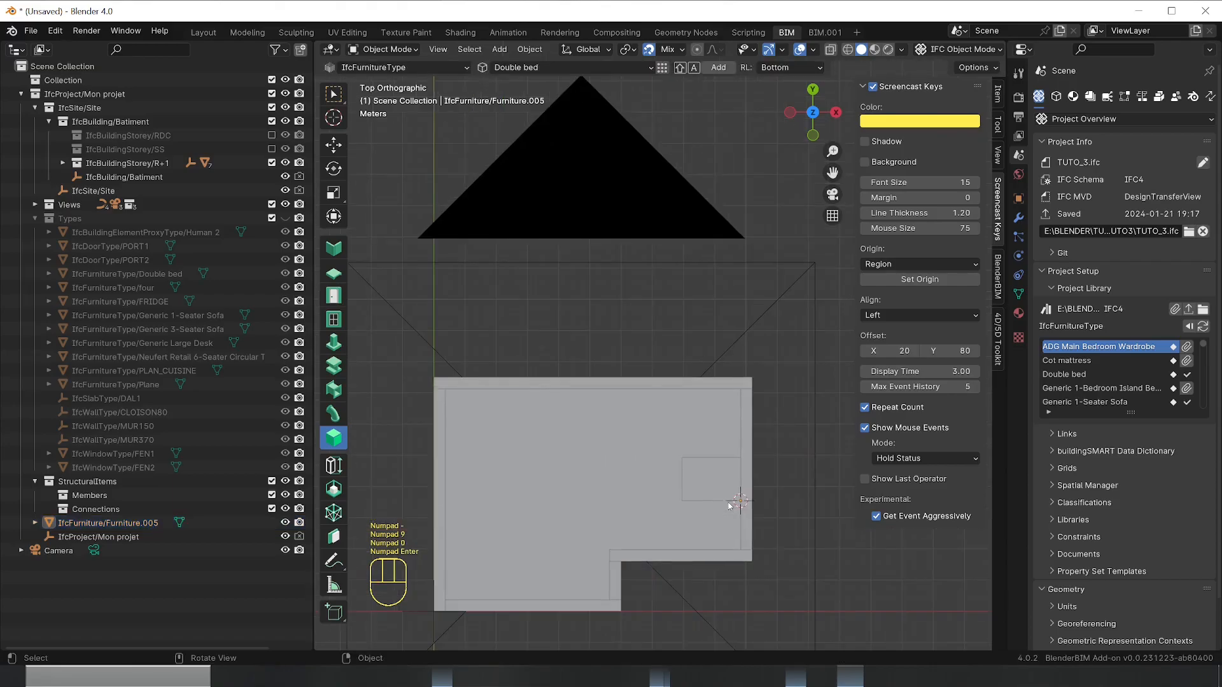
Show the project's drawings and activate the R+1 PLAN view
click(1089, 97)
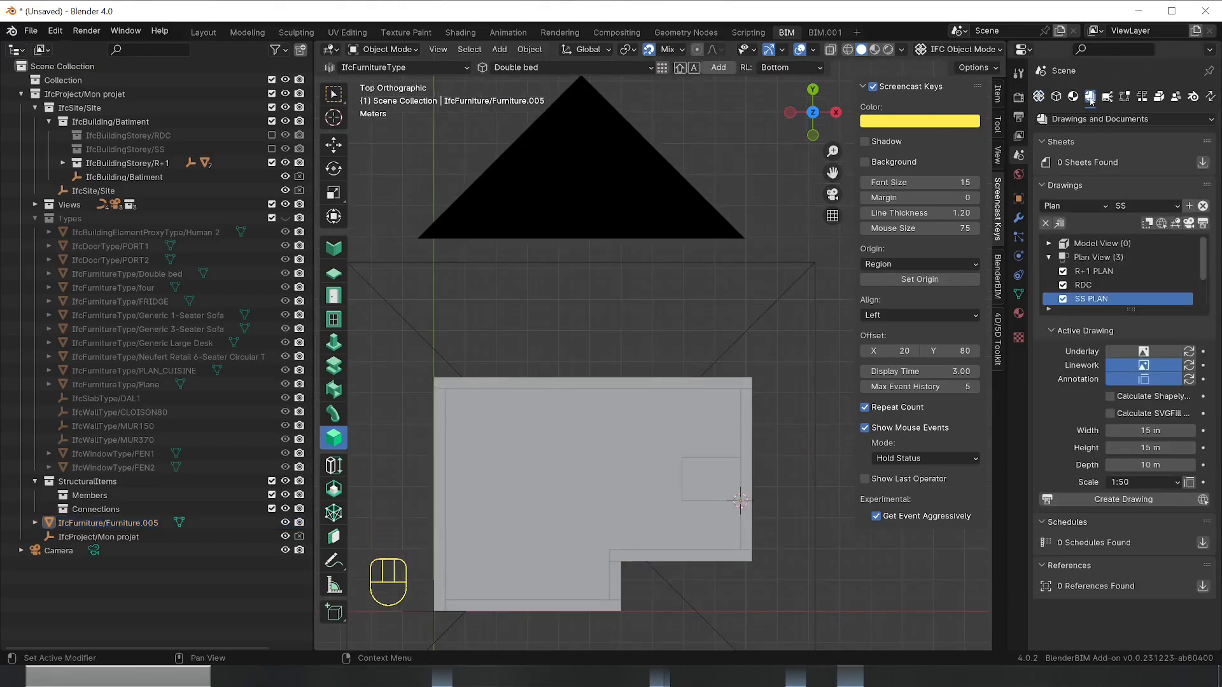
click(1187, 223)
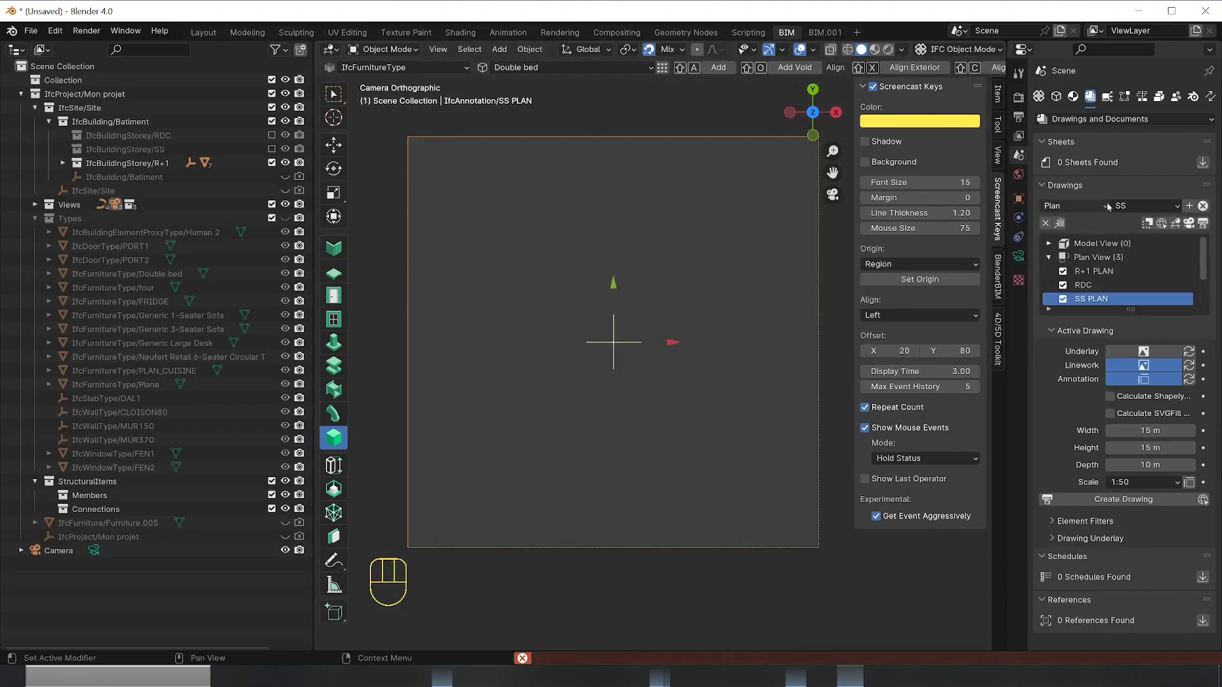
click(1092, 272)
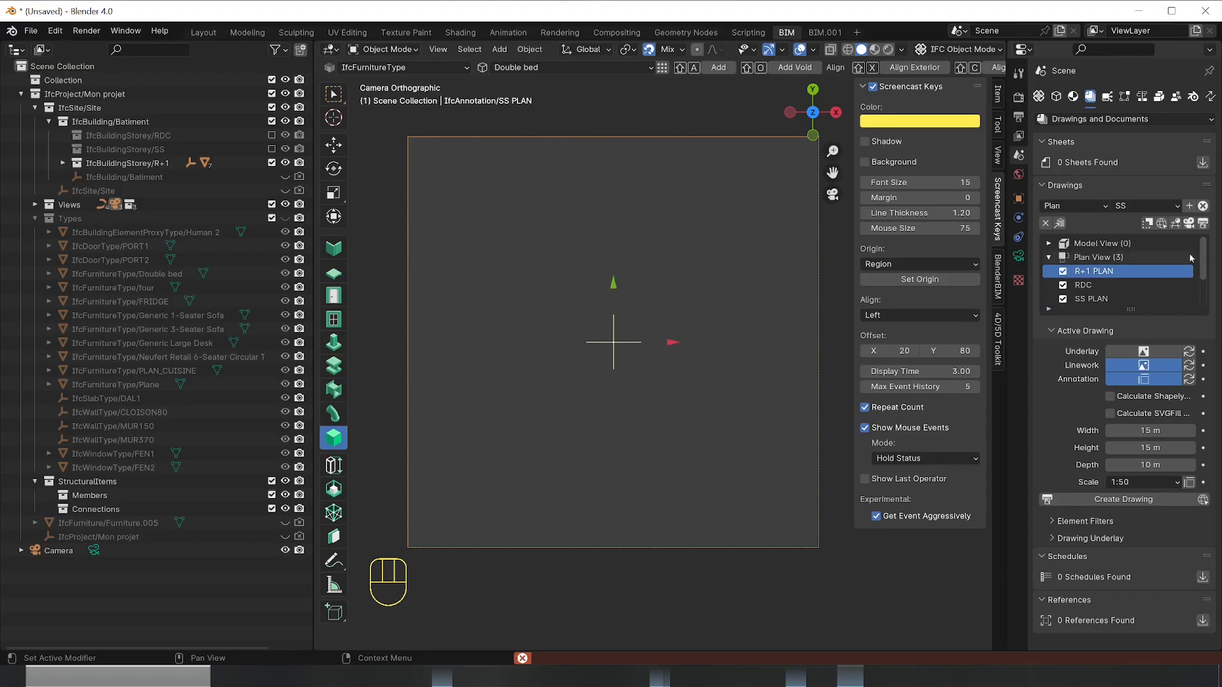
click(1188, 223)
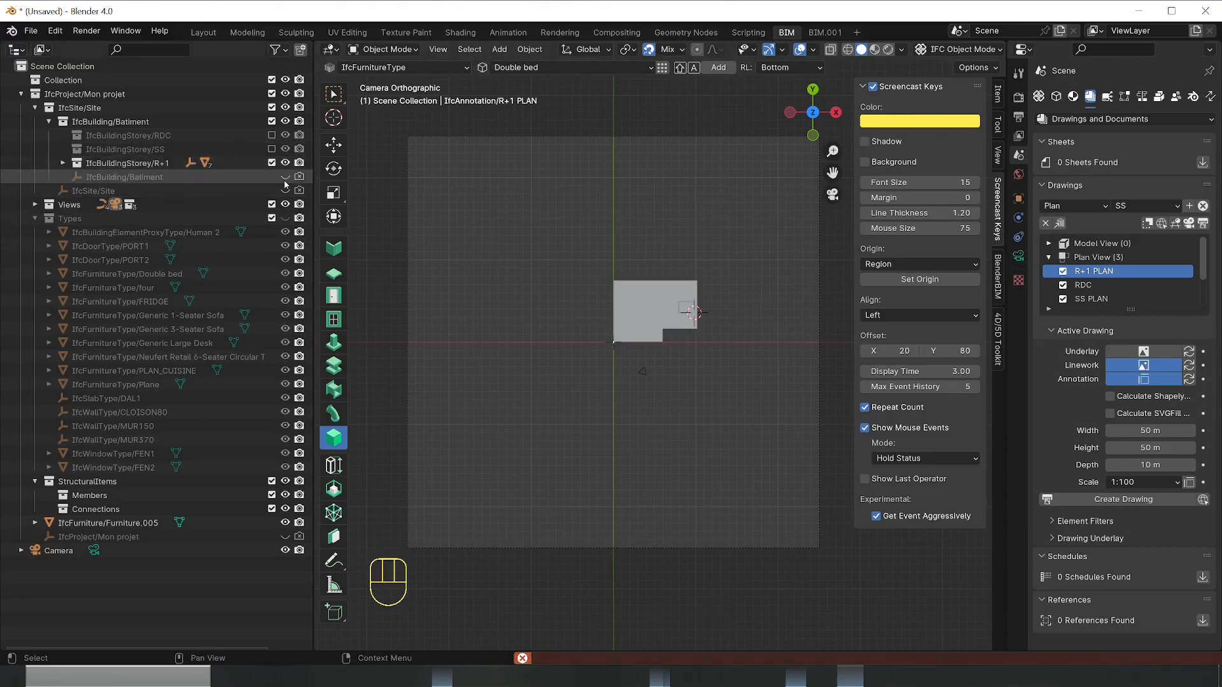
Include the SS and RDC storey collections again and reactivate the R+1 PLAN drawing
click(272, 149)
click(272, 136)
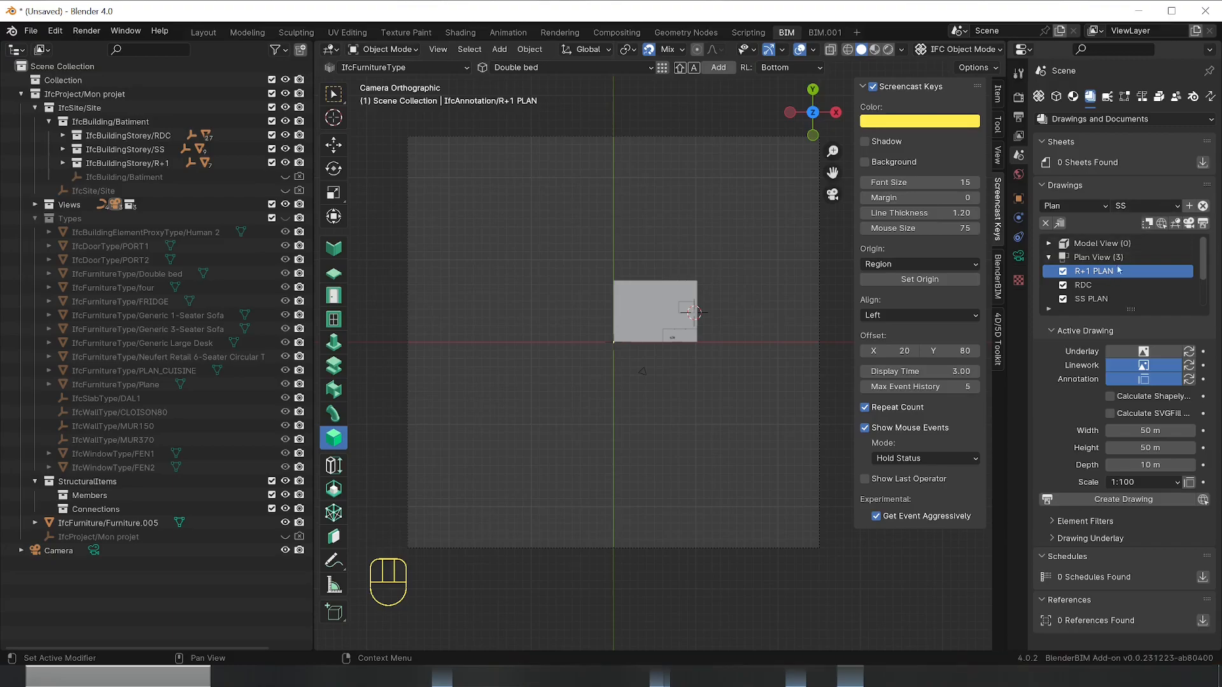
click(1187, 224)
scroll(732, 312, up, 5)
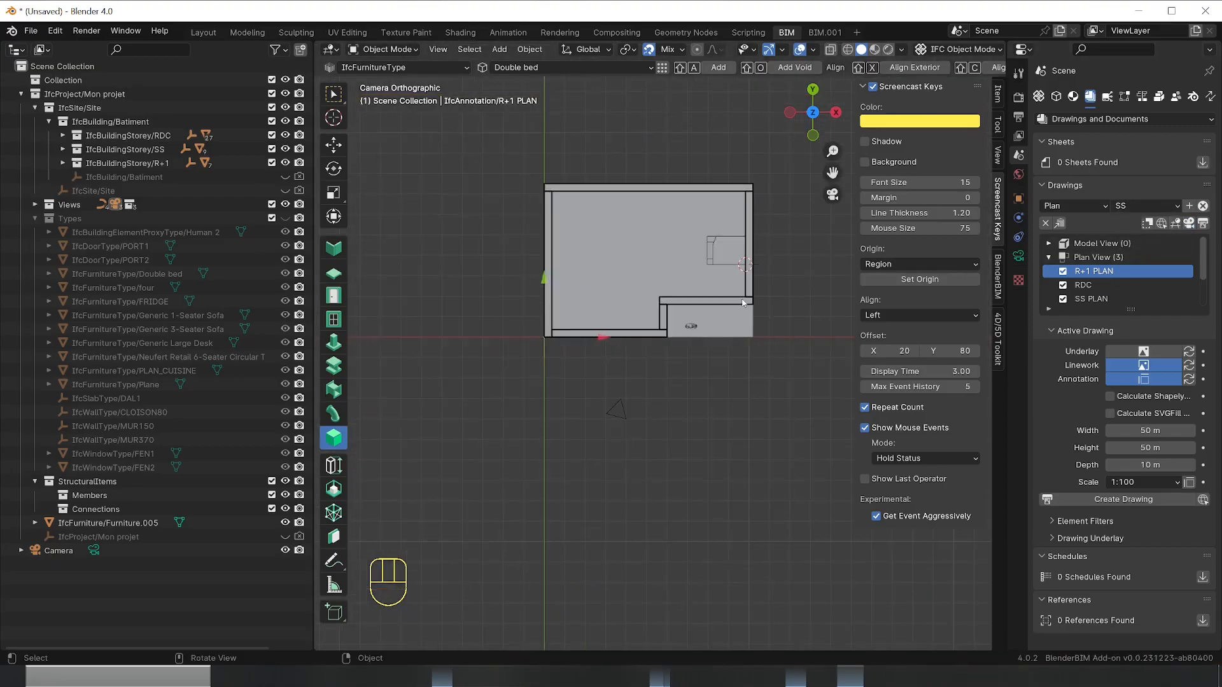
Rotate the double bed by 180 degrees in the R+1 plan
click(736, 239)
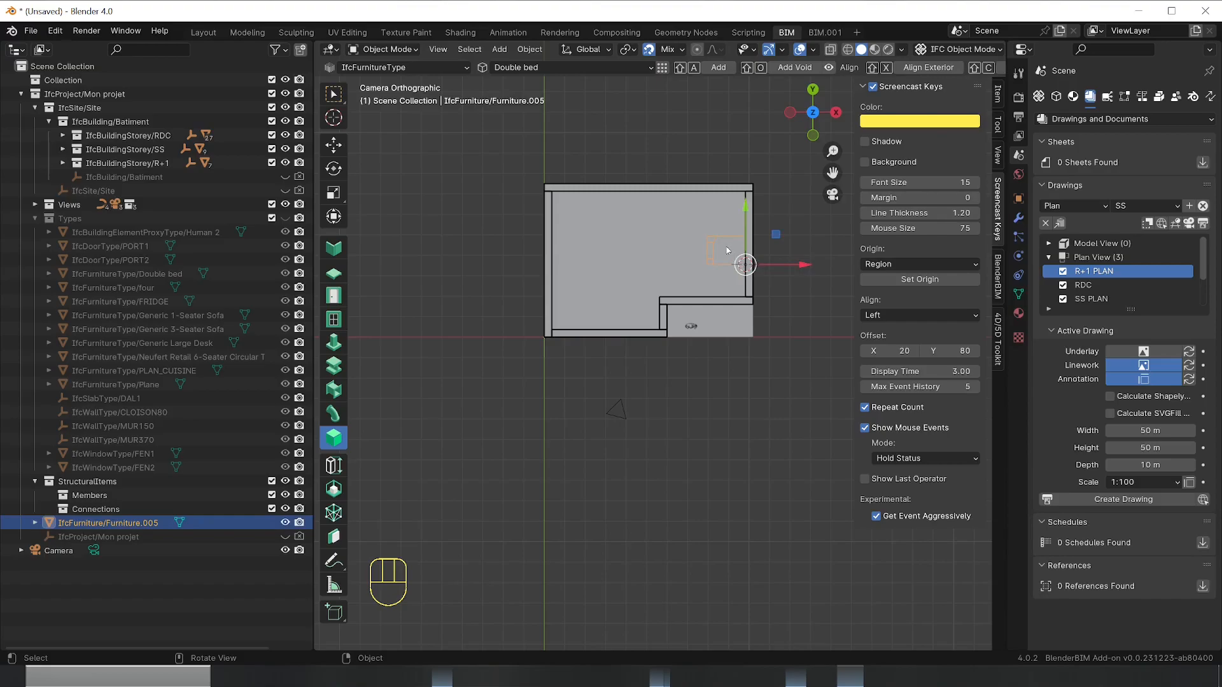
key(g)
key(r)
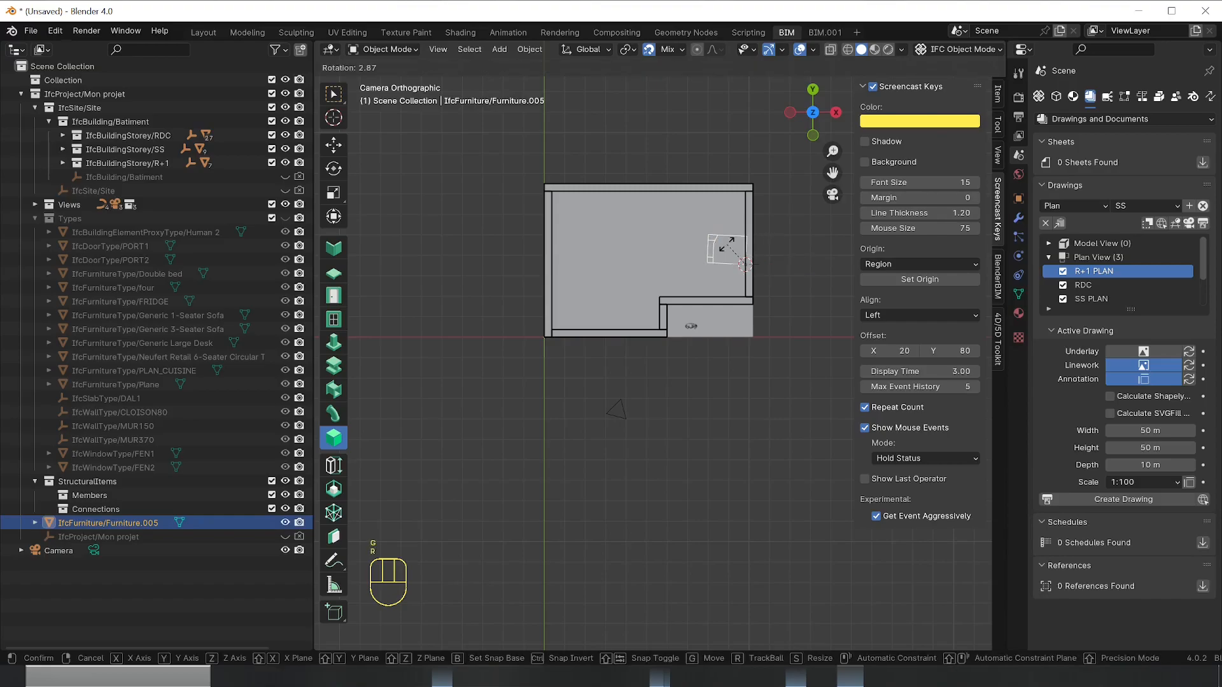
key(Escape)
key(r)
key(KP_1)
key(KP_8)
key(KP_0)
key(KP_Enter)
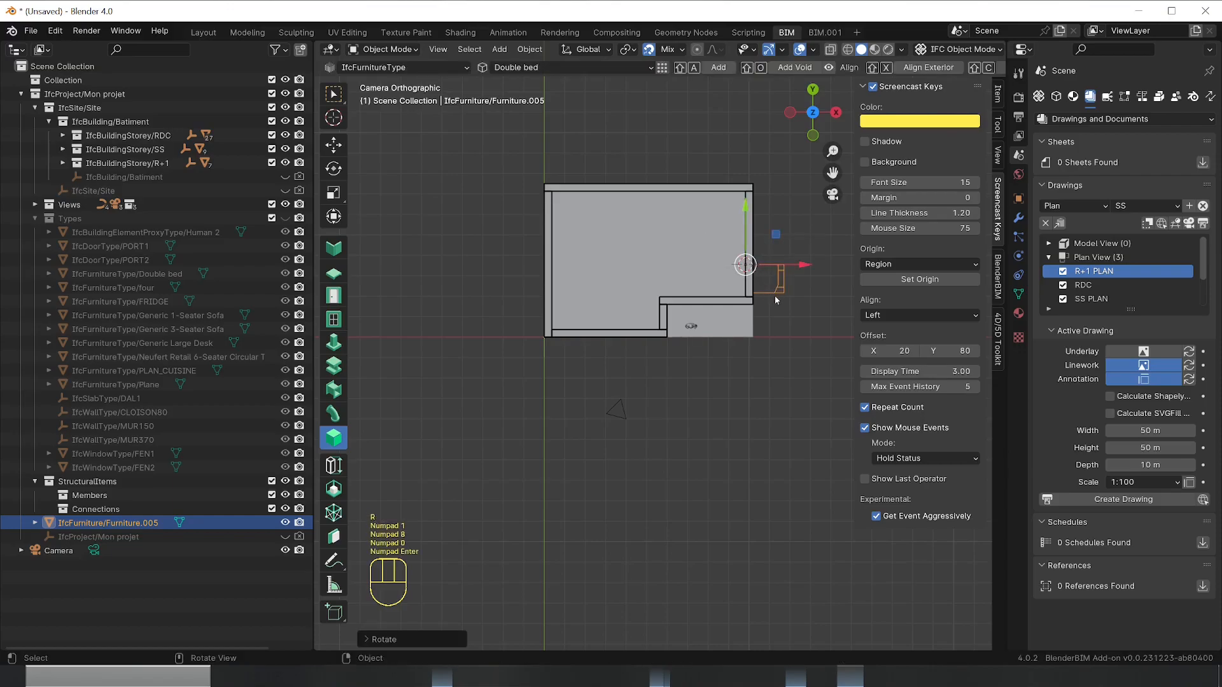
Move the double bed into the room with its head against the right-hand wall
key(g)
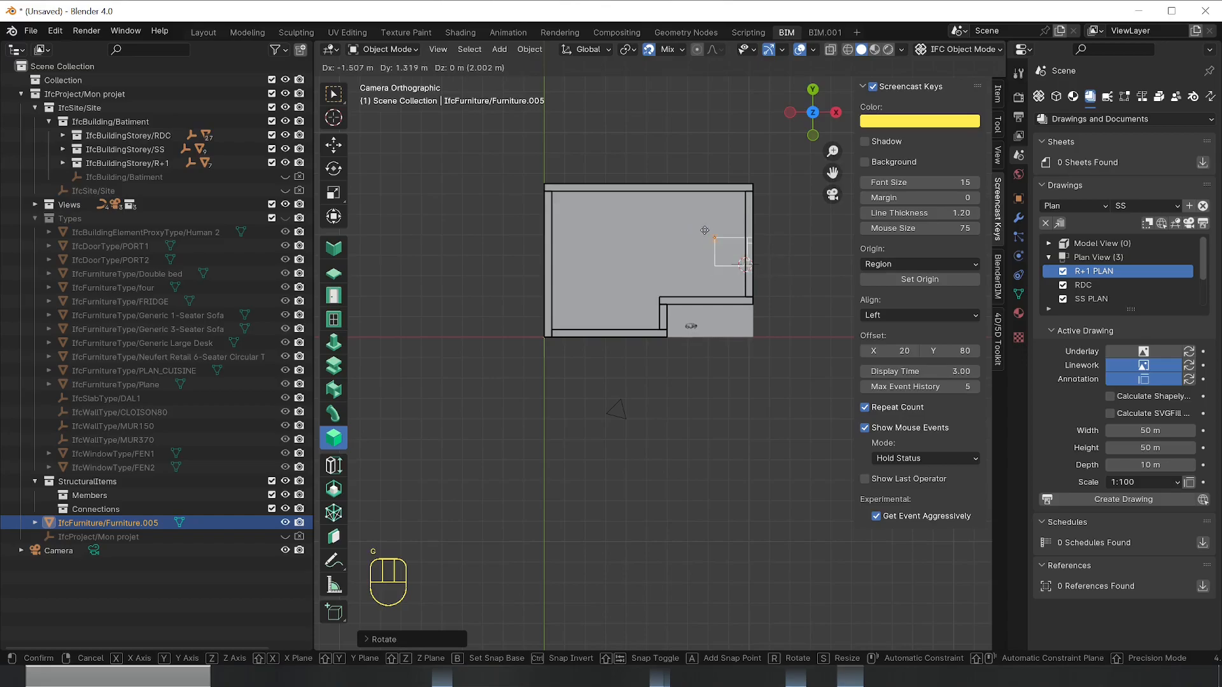
click(682, 227)
scroll(746, 260, up, 2)
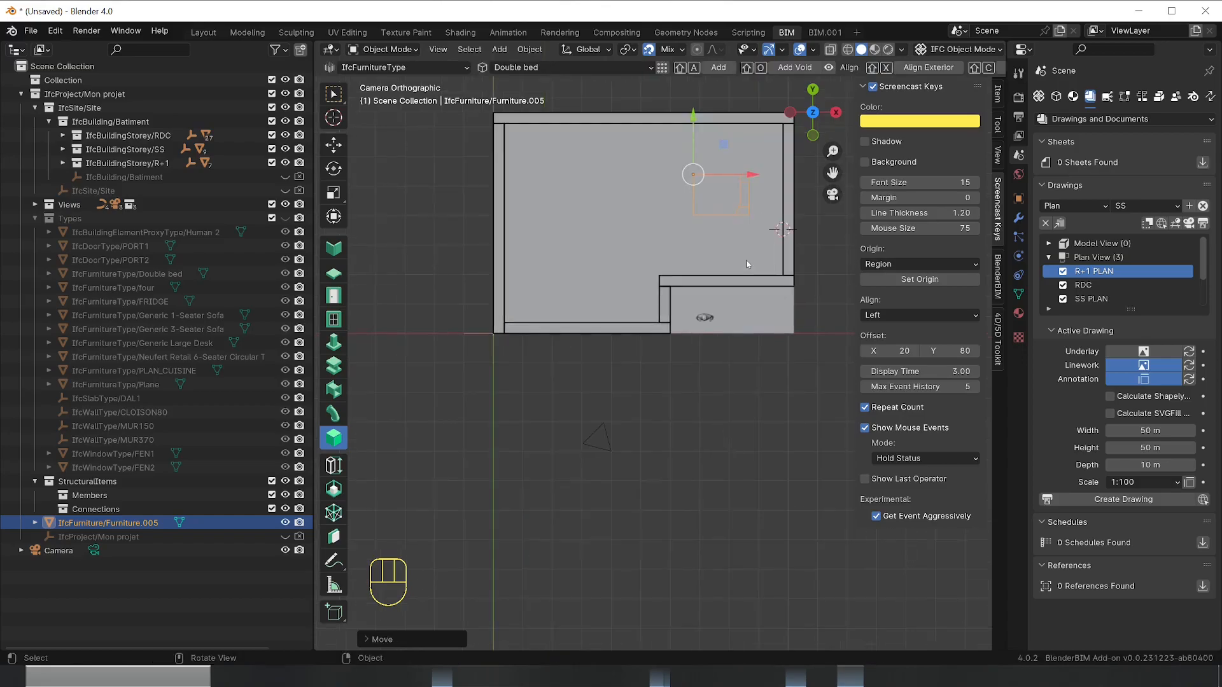
key(g)
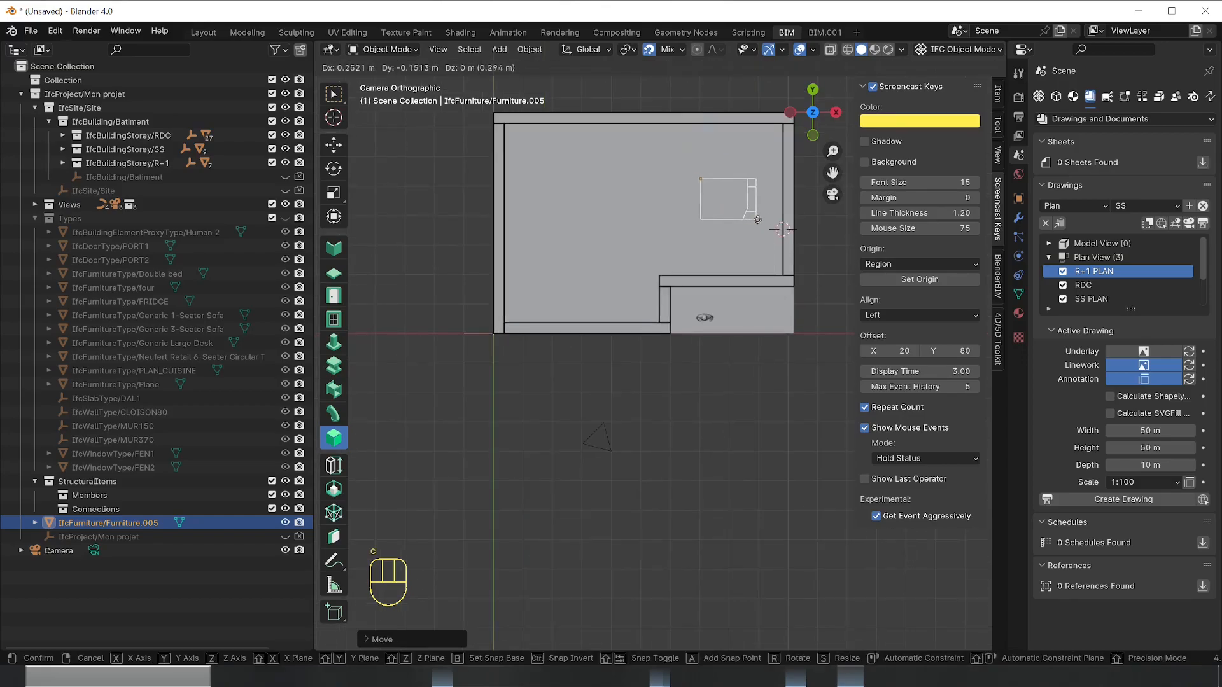
click(787, 248)
click(821, 288)
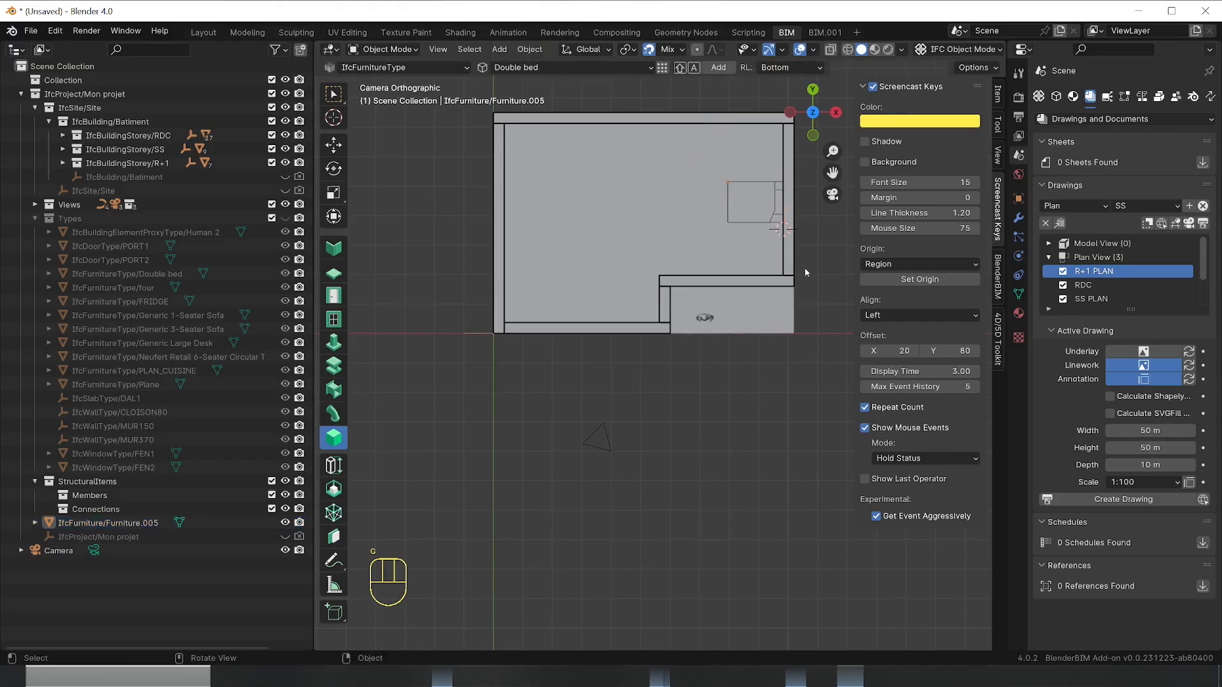
scroll(822, 288, down, 1)
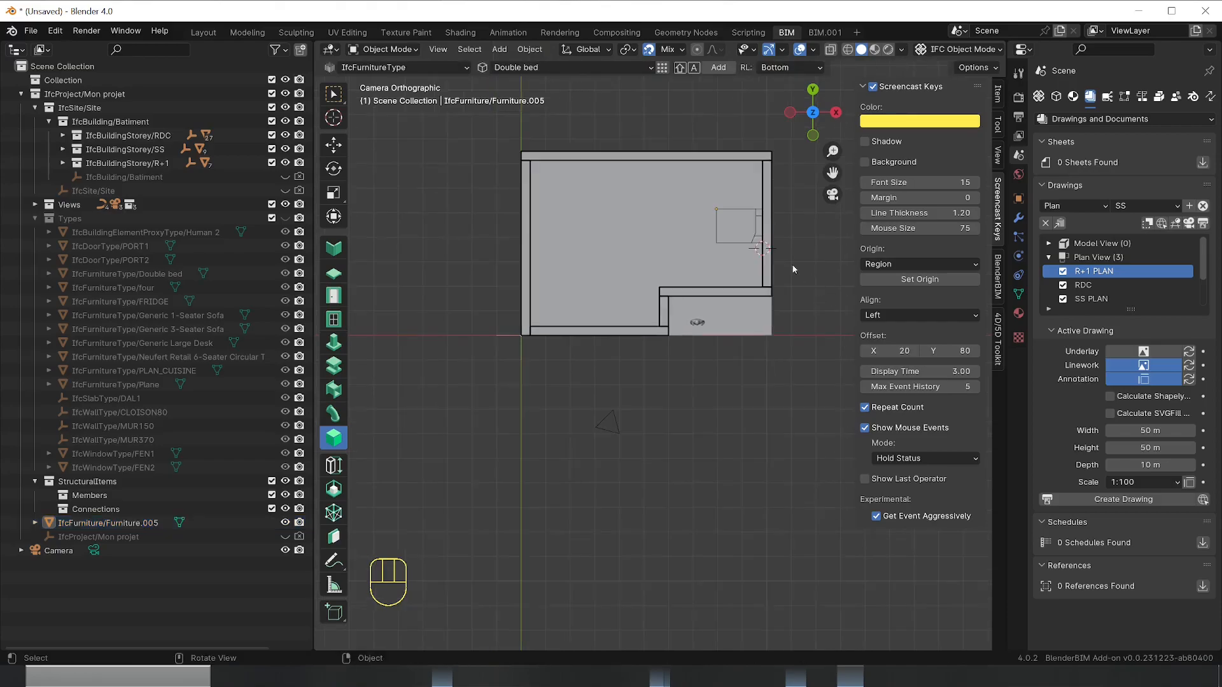
Add a Dimension annotation to the R+1 plan, starting at the inner face of the left-hand wall
click(746, 227)
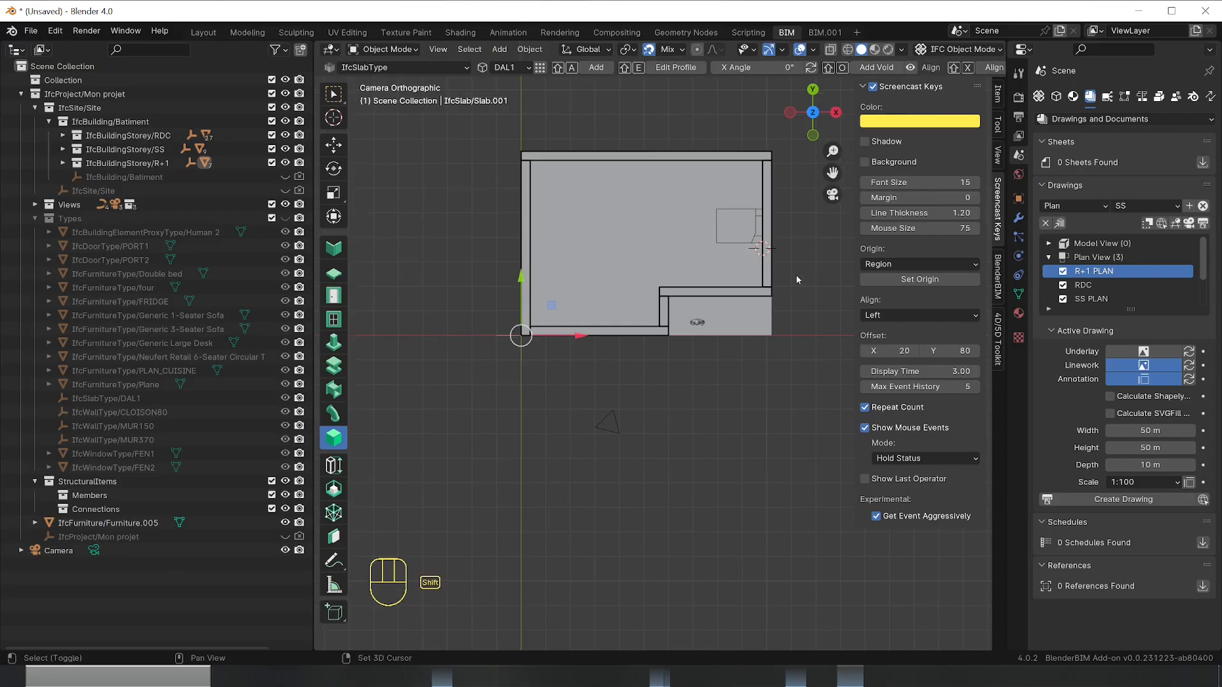
shift+middle_drag(797, 272, 749, 361)
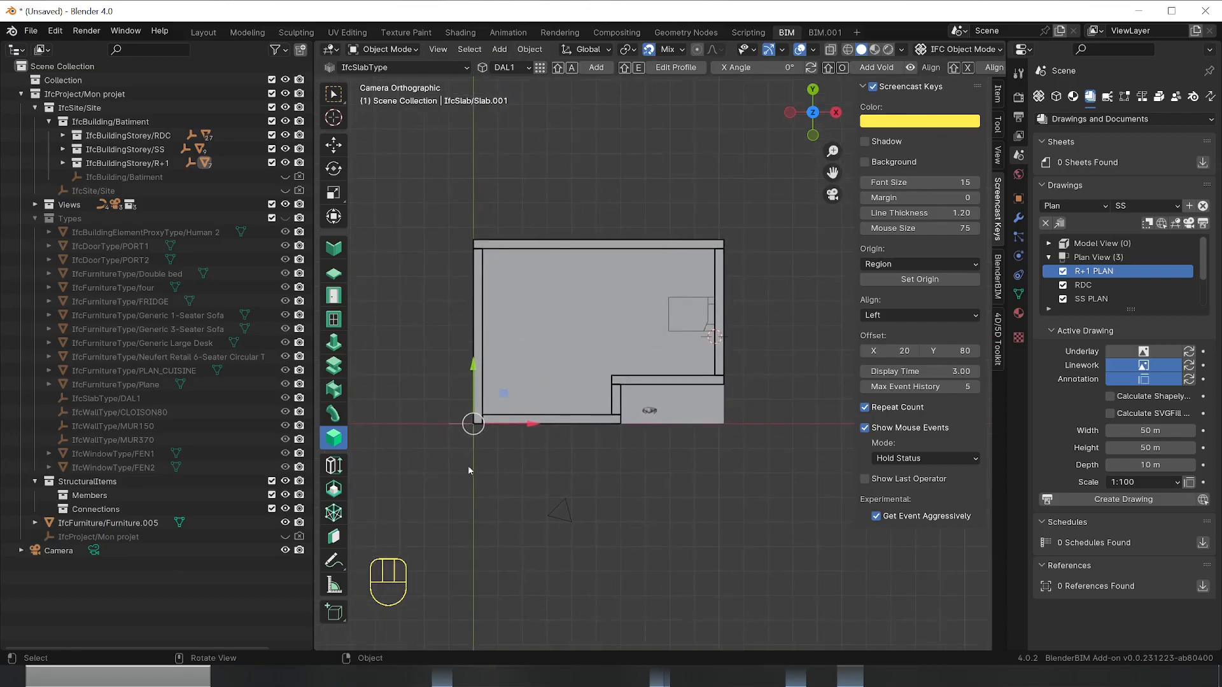
click(337, 465)
click(390, 68)
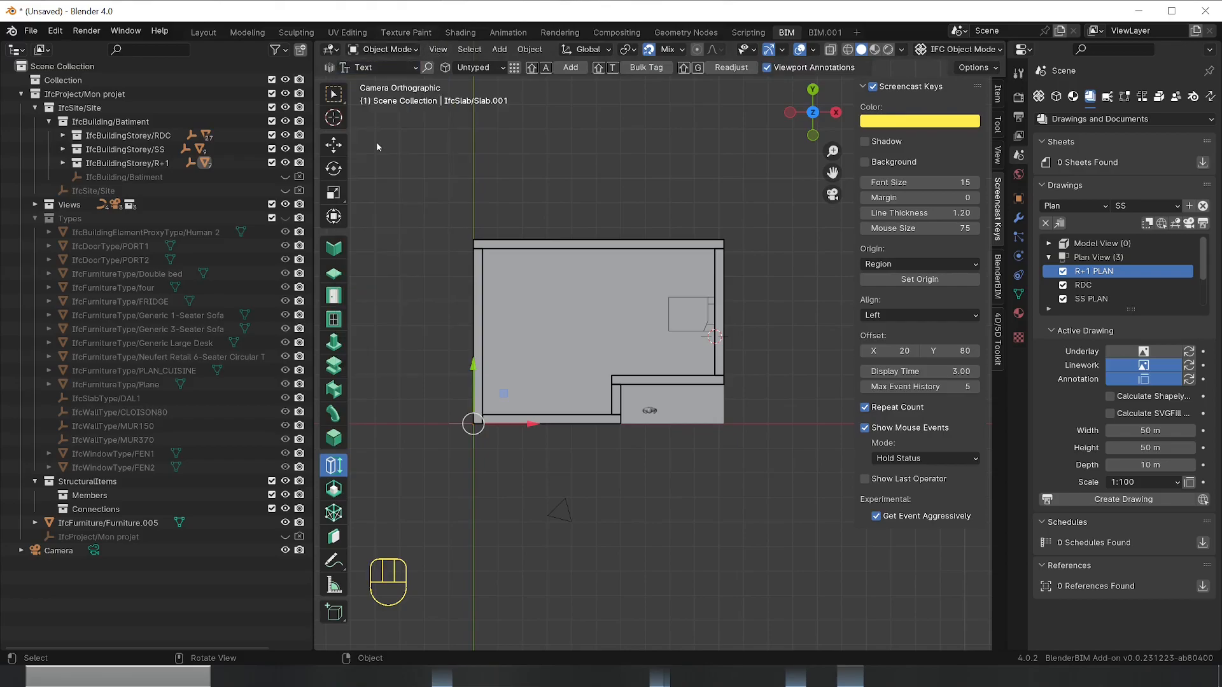
click(385, 67)
click(377, 104)
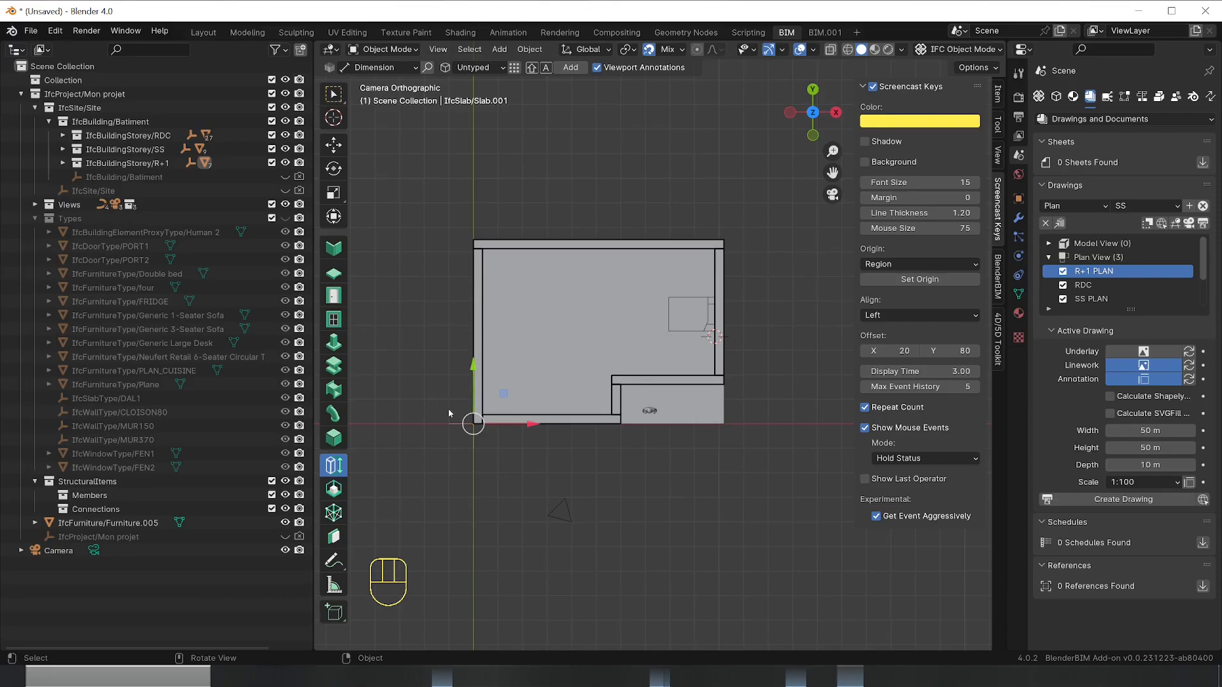
shift+right_drag(478, 344, 482, 336)
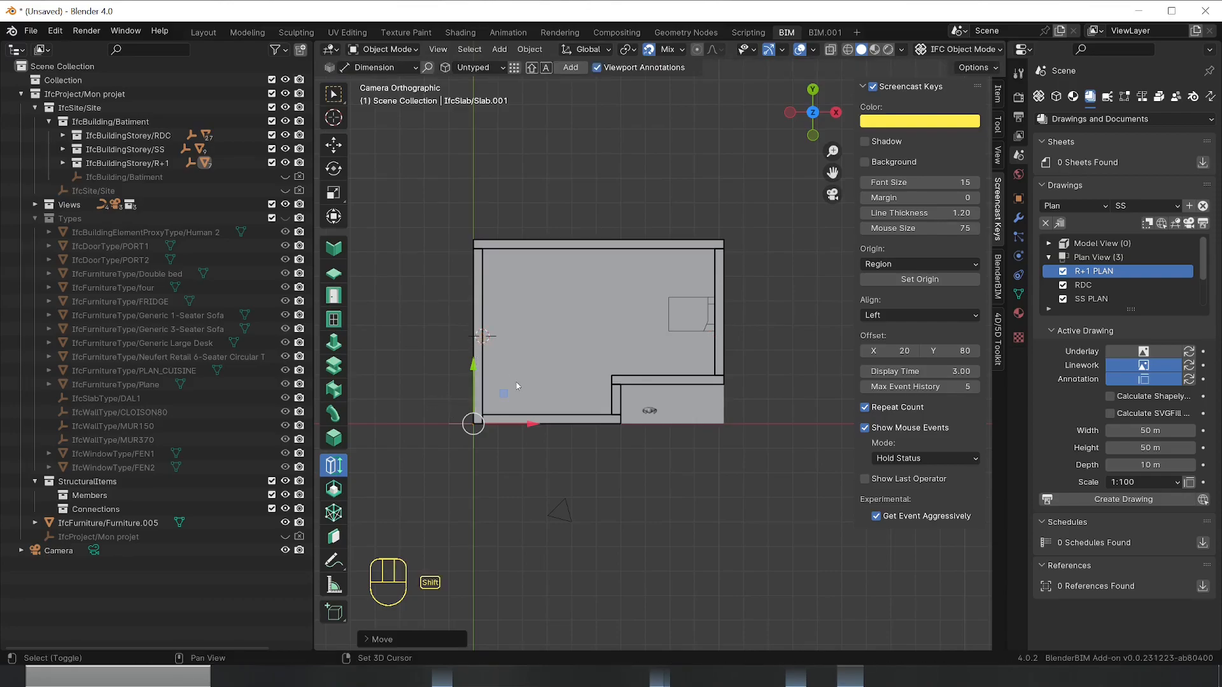
key(shift+a)
scroll(552, 137, down, 2)
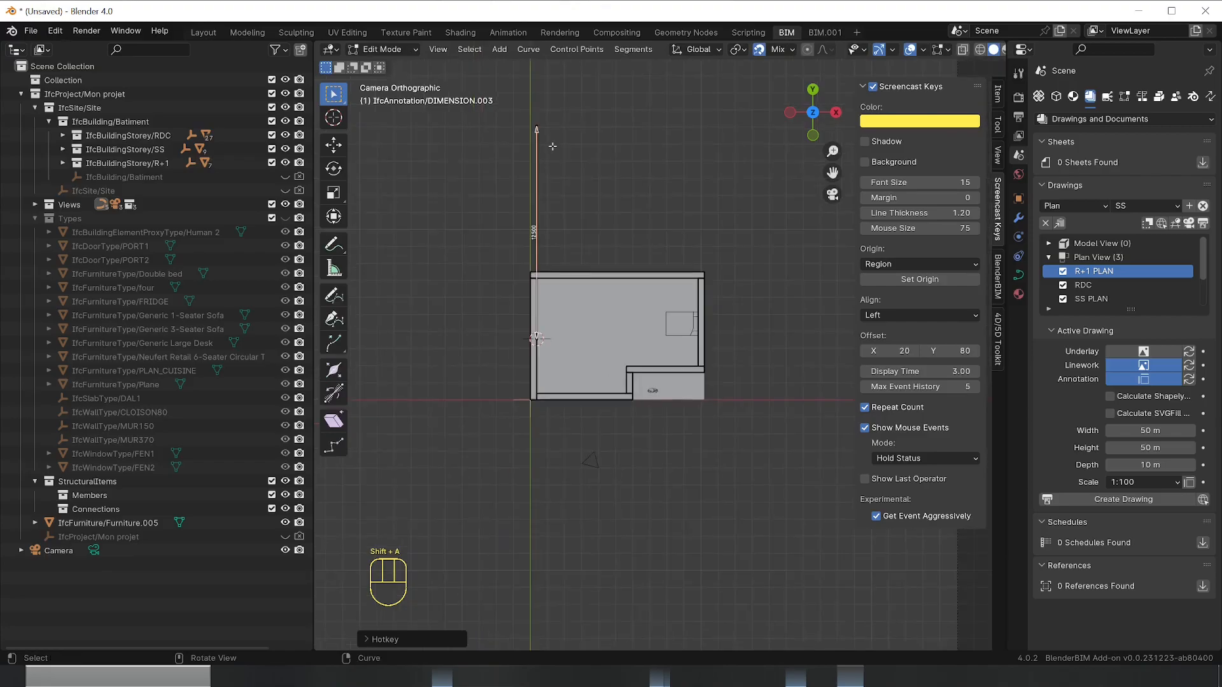
Move the dimension's free end point into the room and align it vertically with the start point so the dimension runs horizontally
click(536, 130)
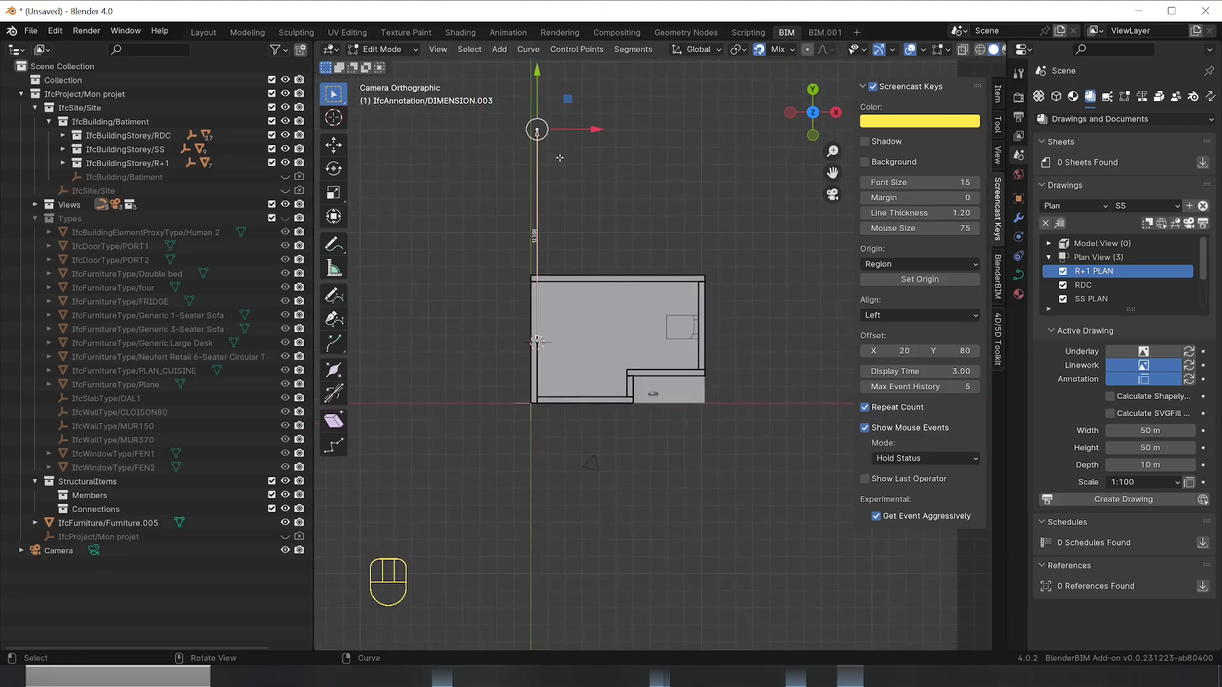
key(g)
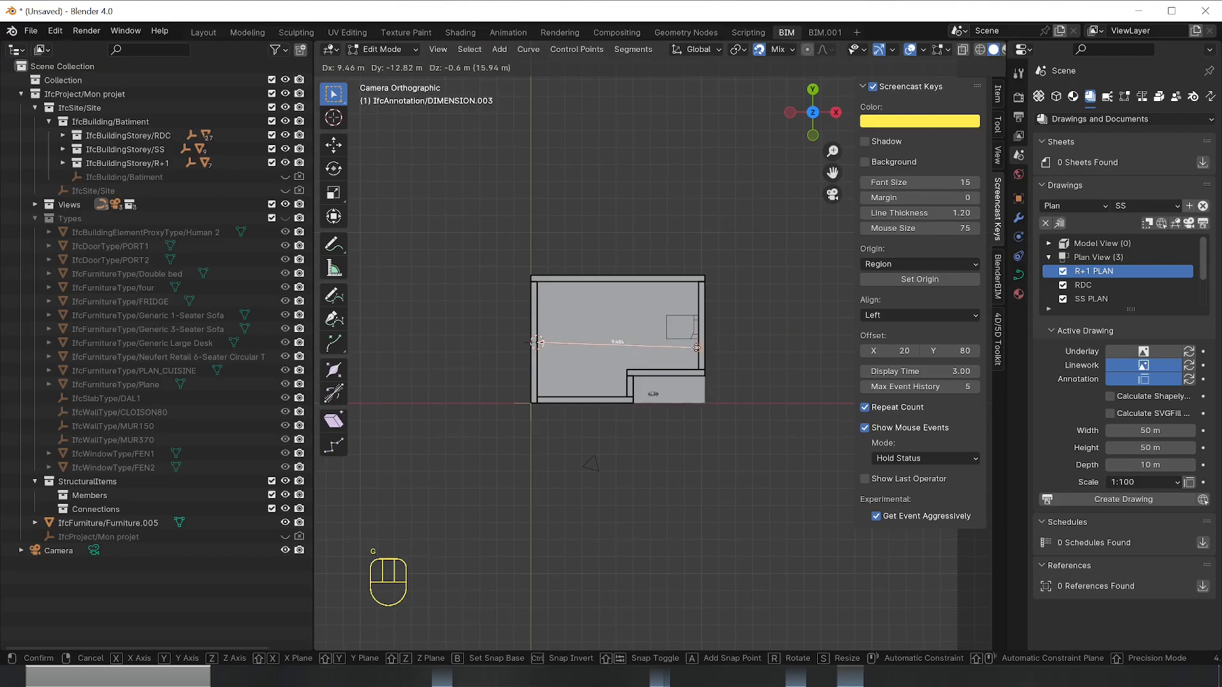
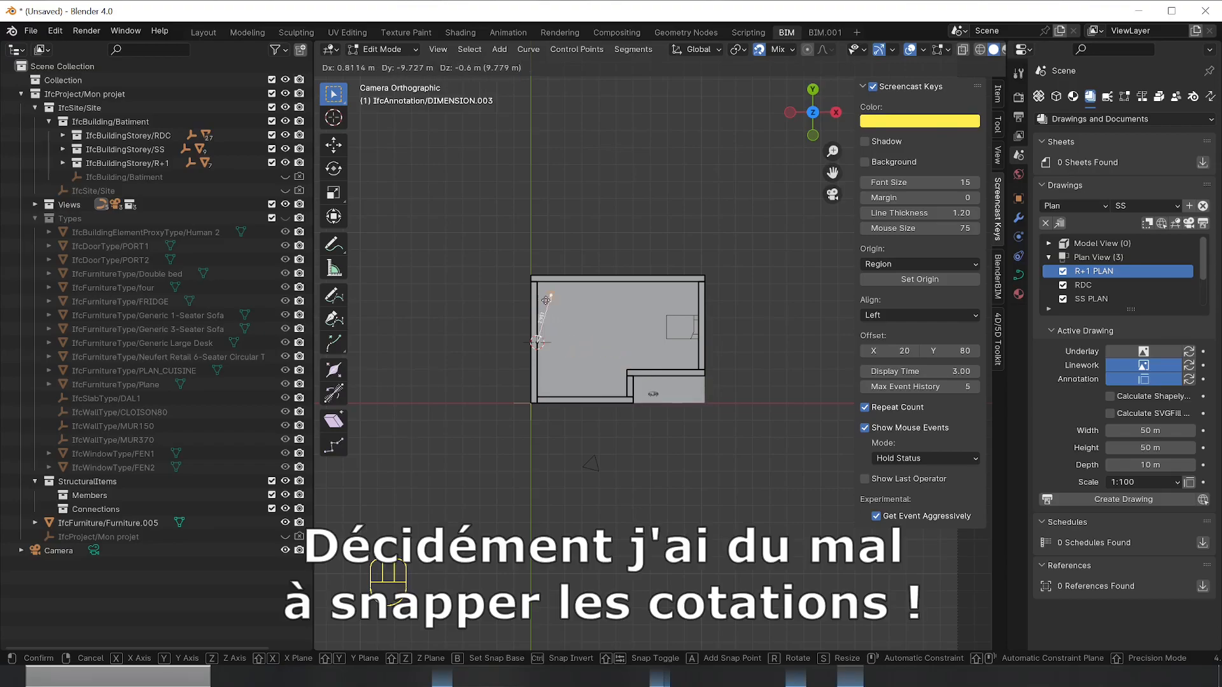
click(615, 281)
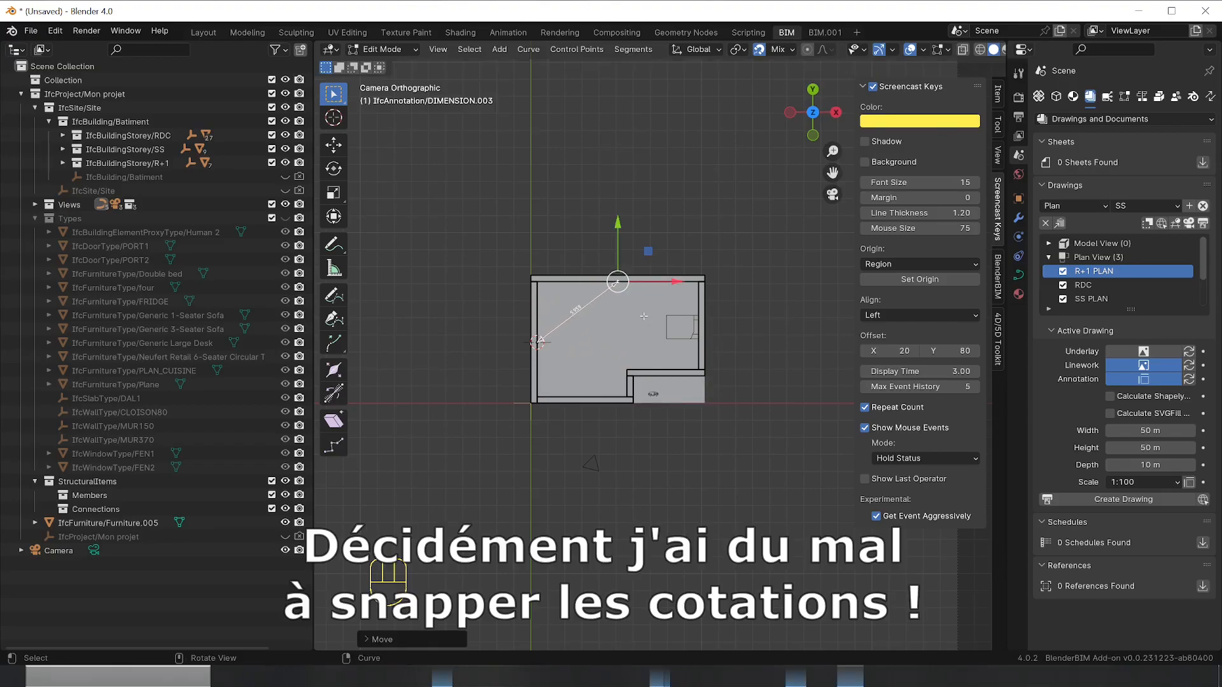
key(g)
key(y)
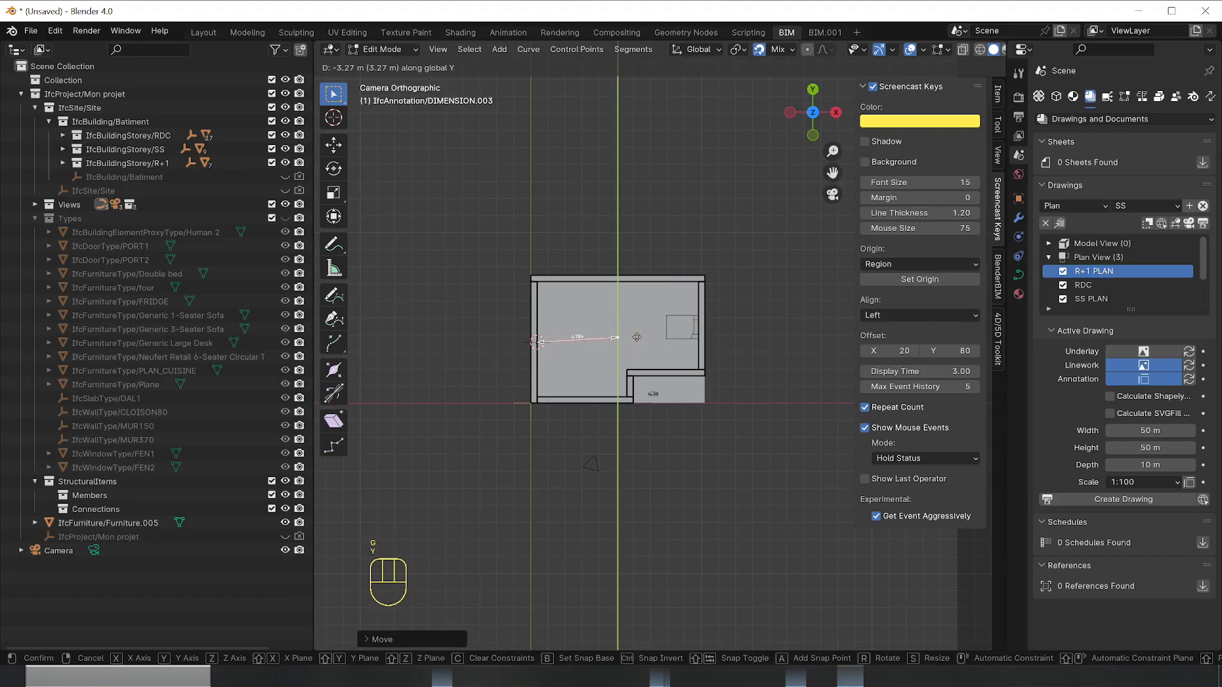
click(539, 343)
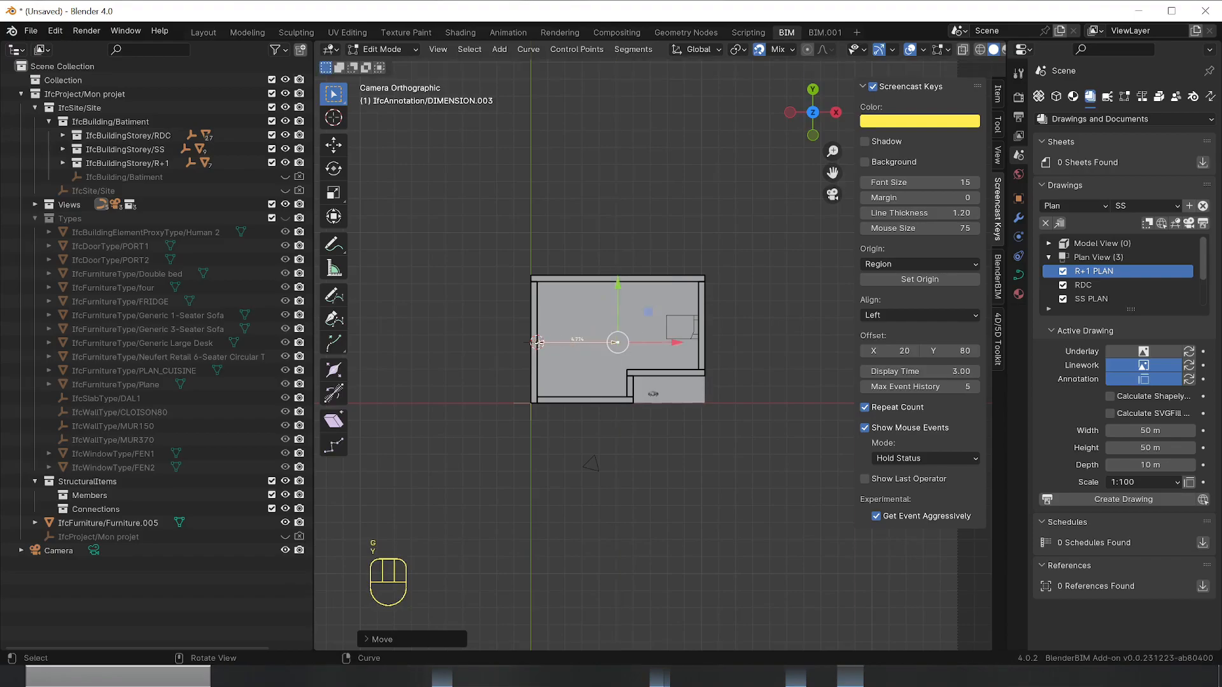
Extend the dimension along X to the inner face of the R+1 right-hand wall and finish editing it
key(g)
key(x)
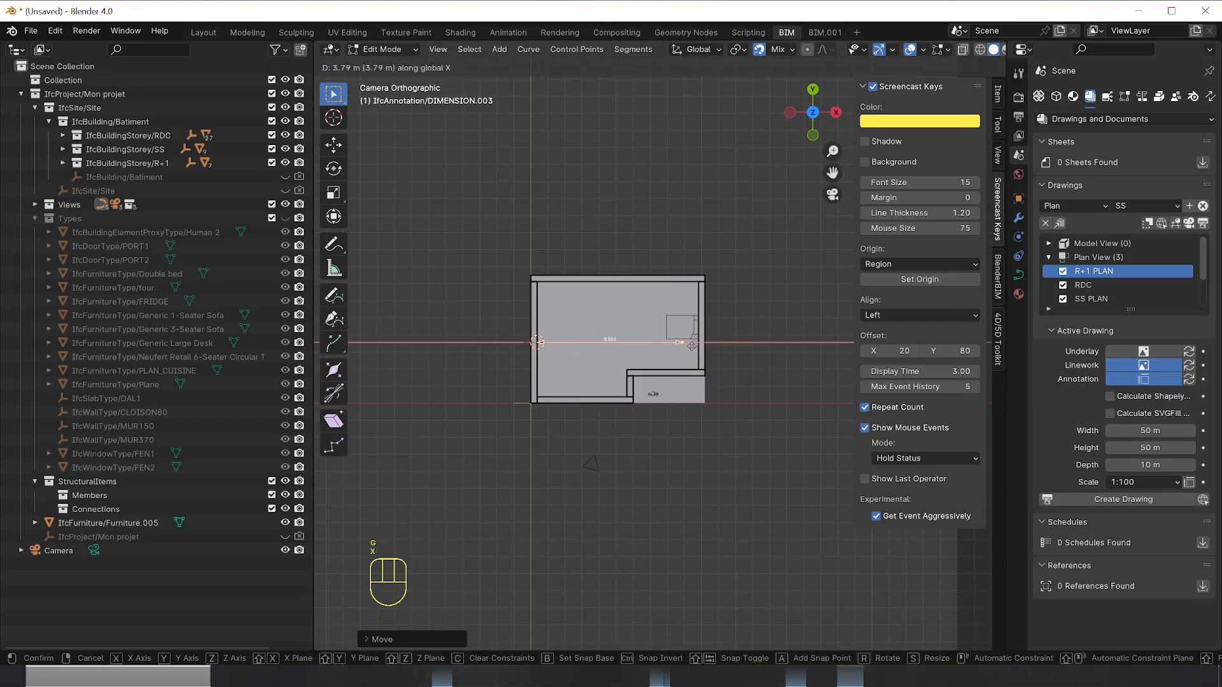
click(696, 343)
click(746, 395)
scroll(748, 397, up, 2)
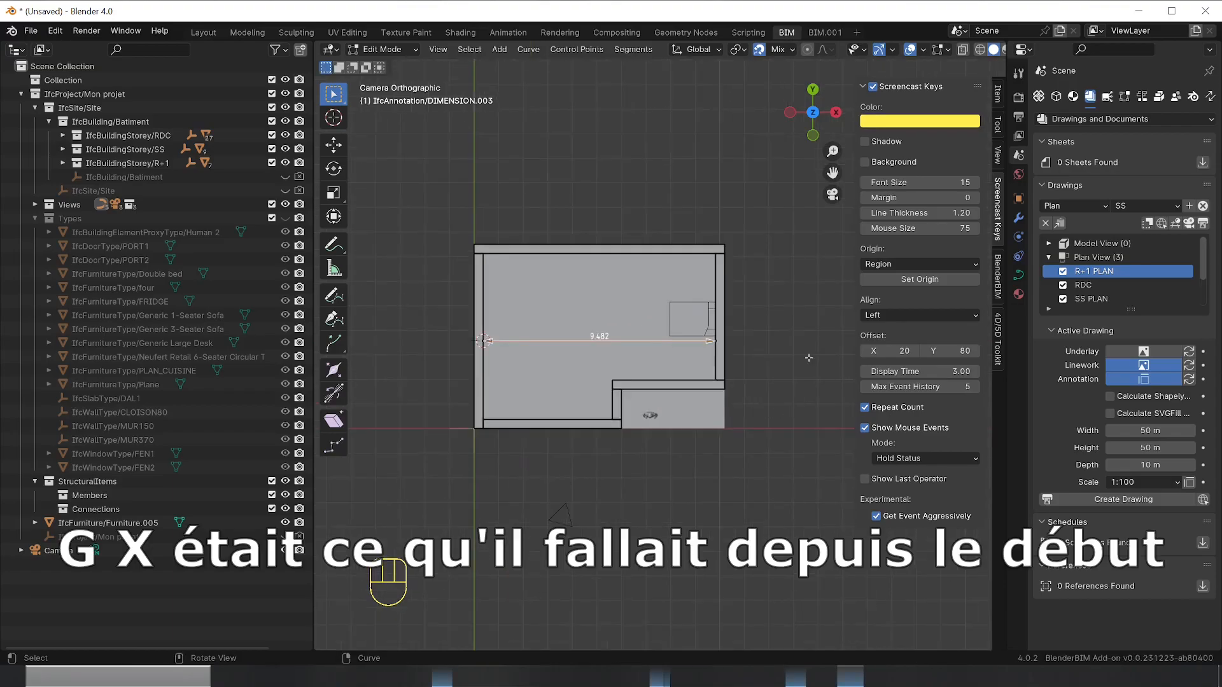
key(Tab)
click(789, 411)
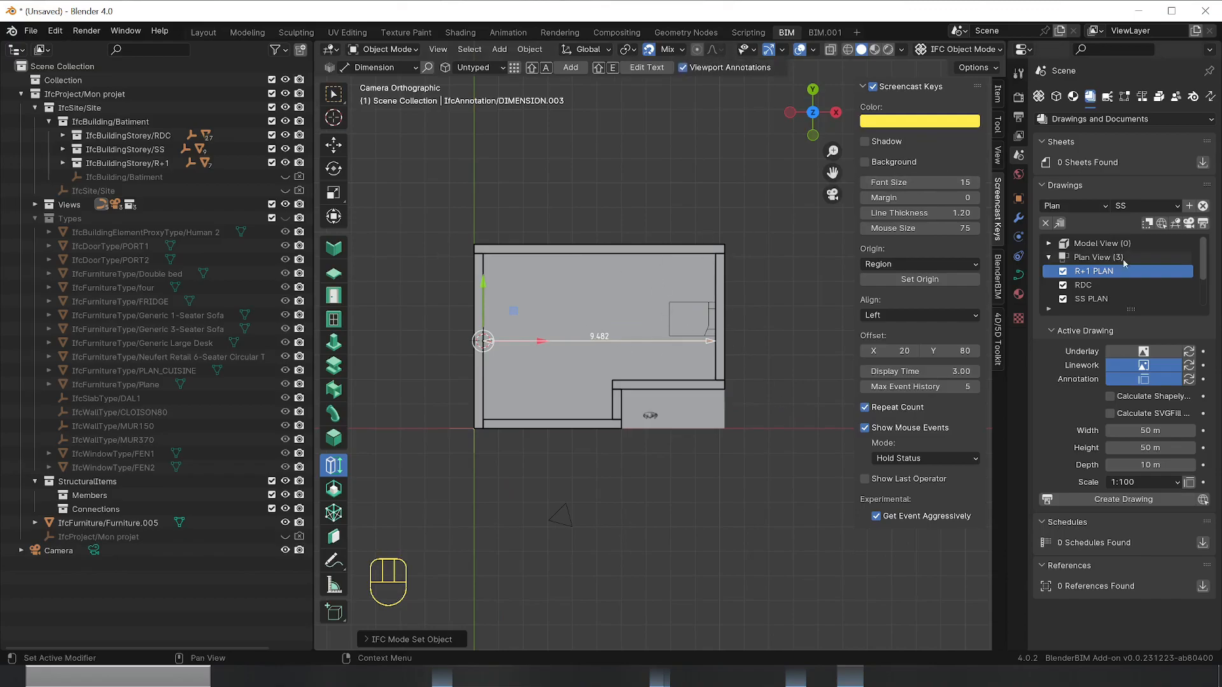
Activate the SS PLAN drawing and bring the whole basement plan into view
click(1091, 299)
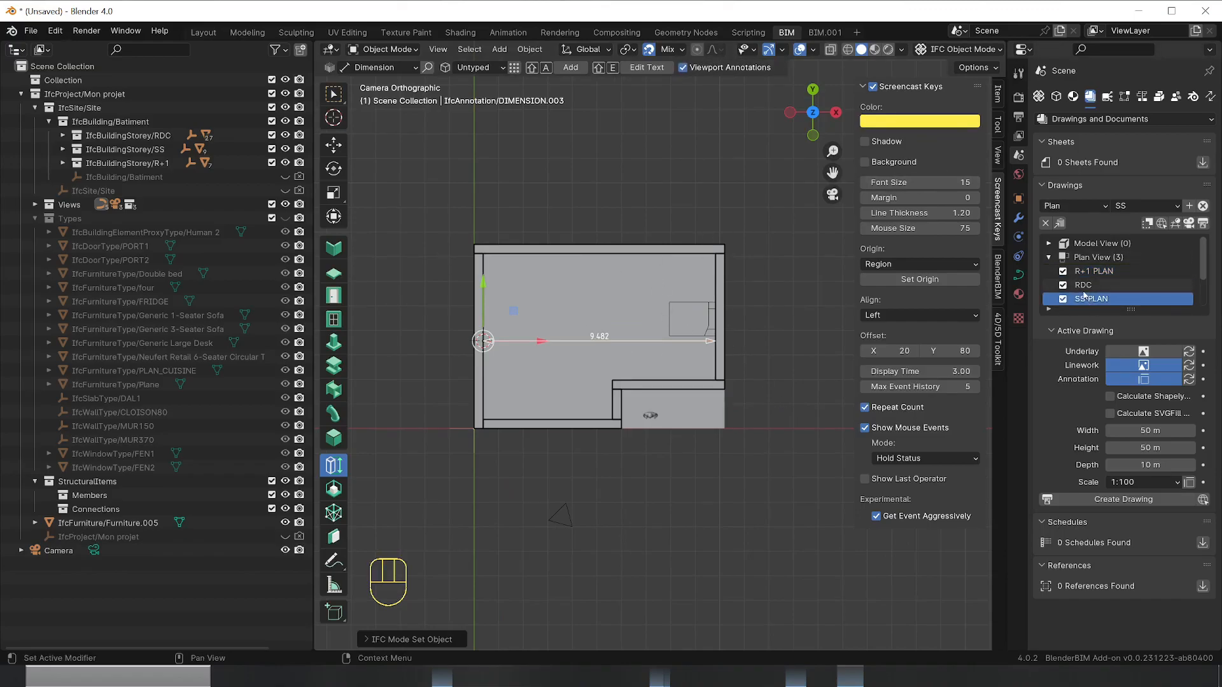
click(1189, 222)
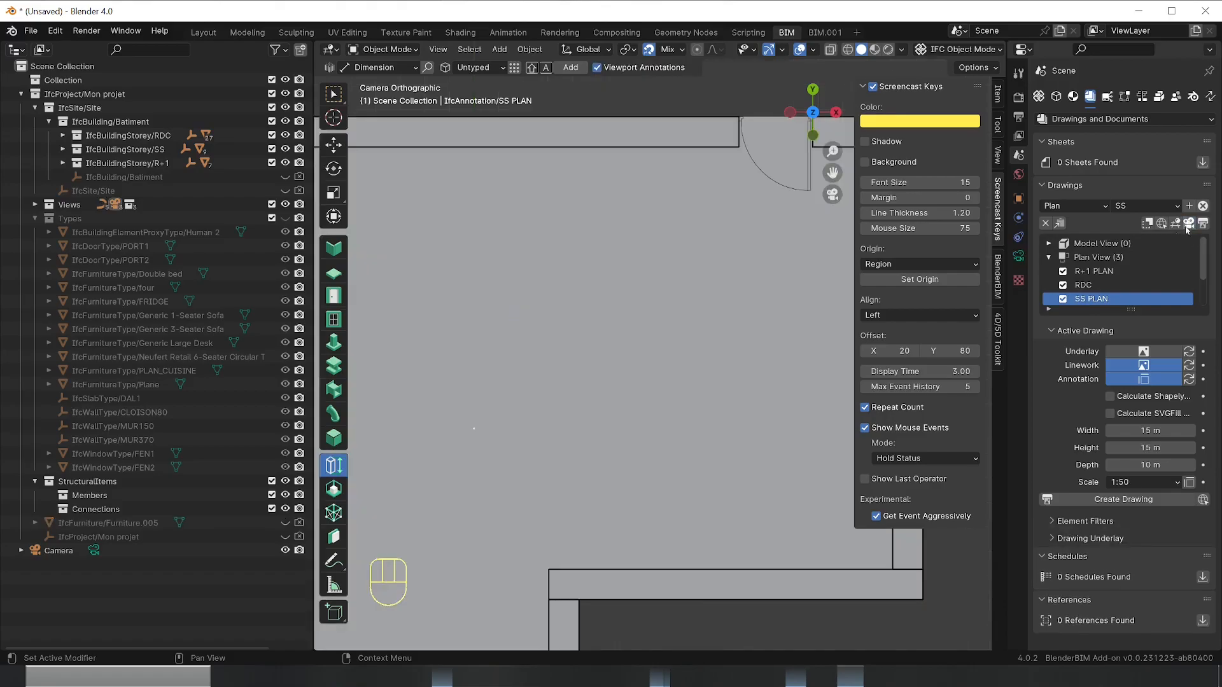
scroll(692, 297, down, 2)
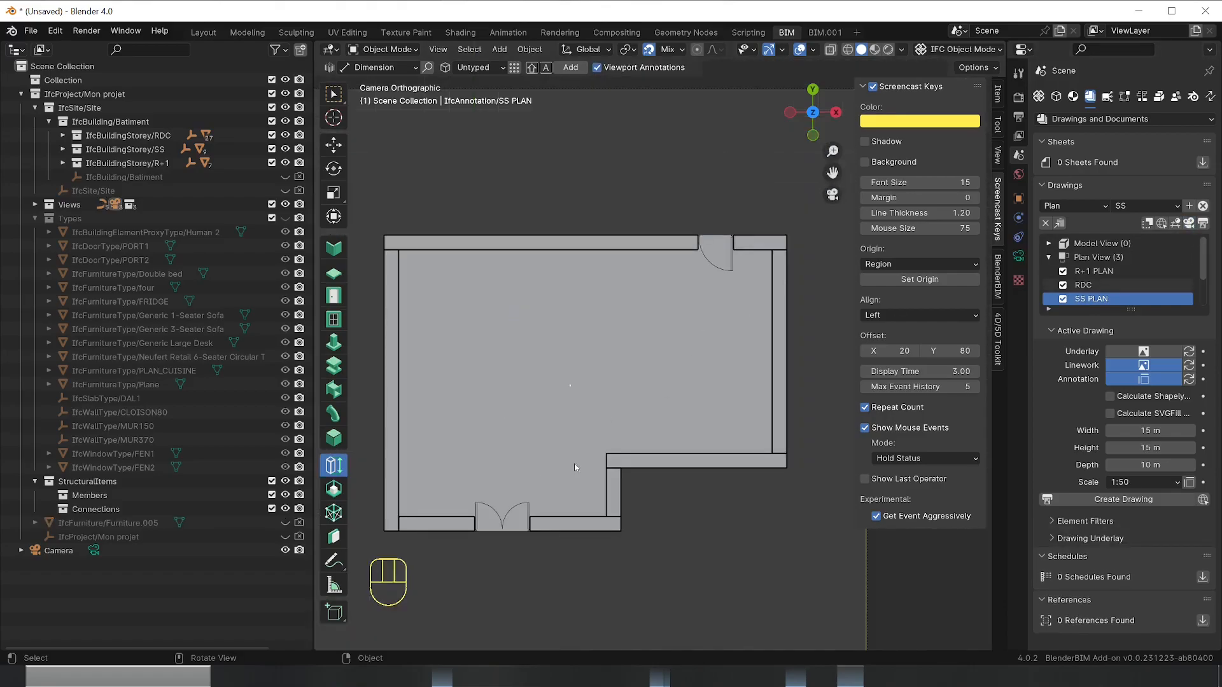
Add a MUR150 wall at the inner corner of the L-shaped SS plan and rotate it to run vertically
click(341, 242)
click(389, 68)
drag(392, 75, 382, 117)
right_click(613, 418)
shift+right_drag(653, 477, 610, 465)
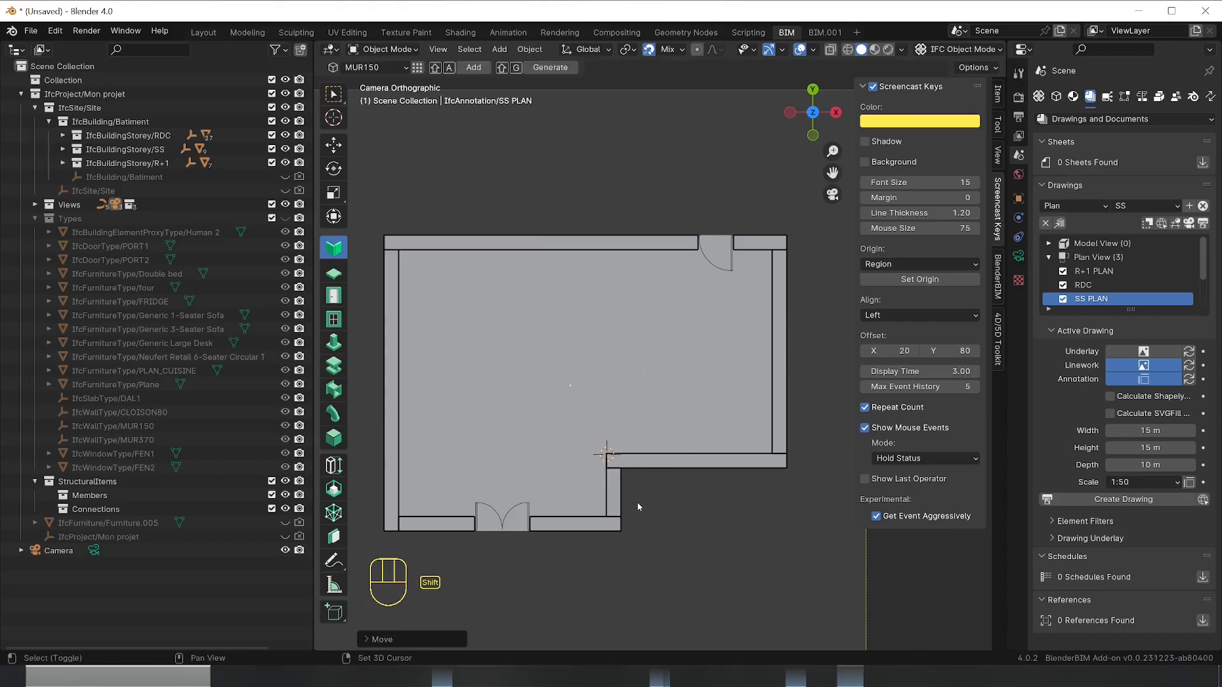
key(shift+a)
key(shift+r)
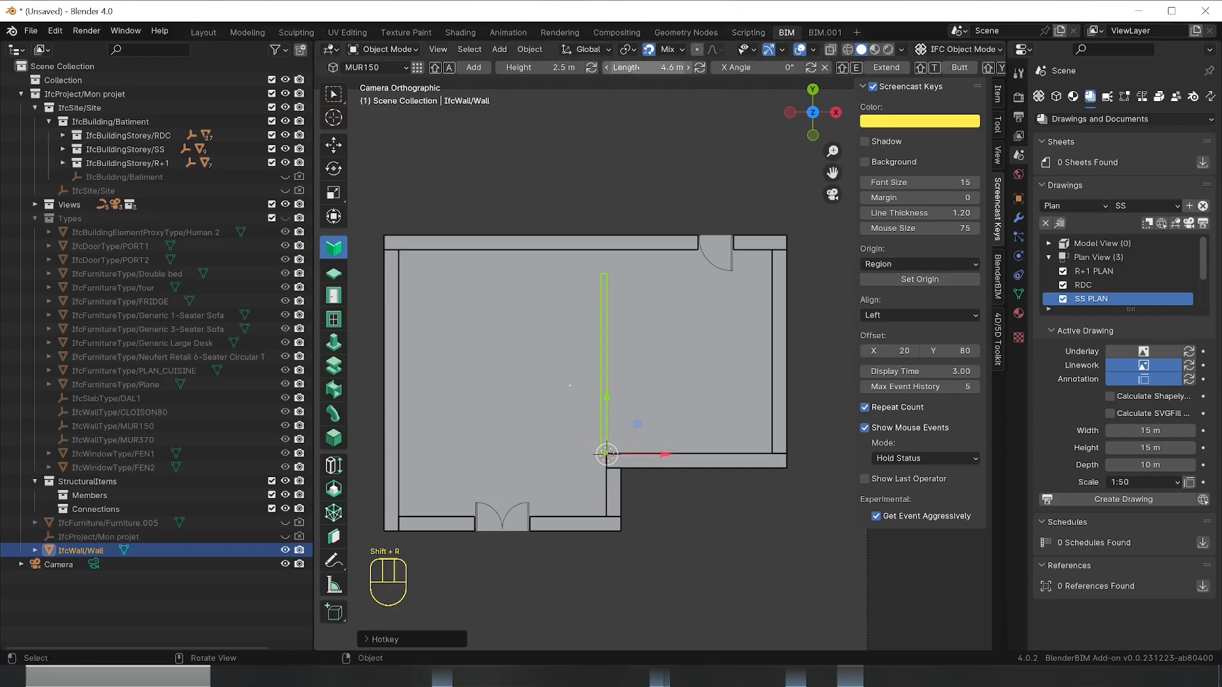
Flip the new partition wall and extend it to the inner face of the upper exterior wall
scroll(575, 67, down, 4)
scroll(893, 70, down, 3)
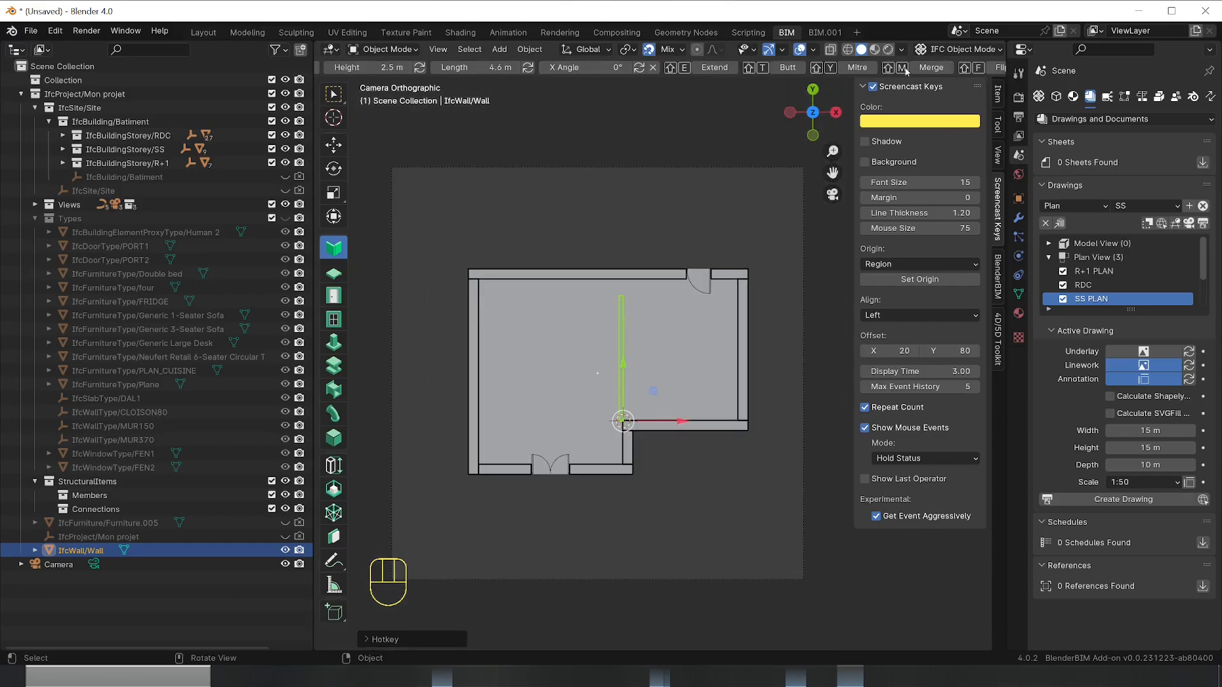
click(998, 67)
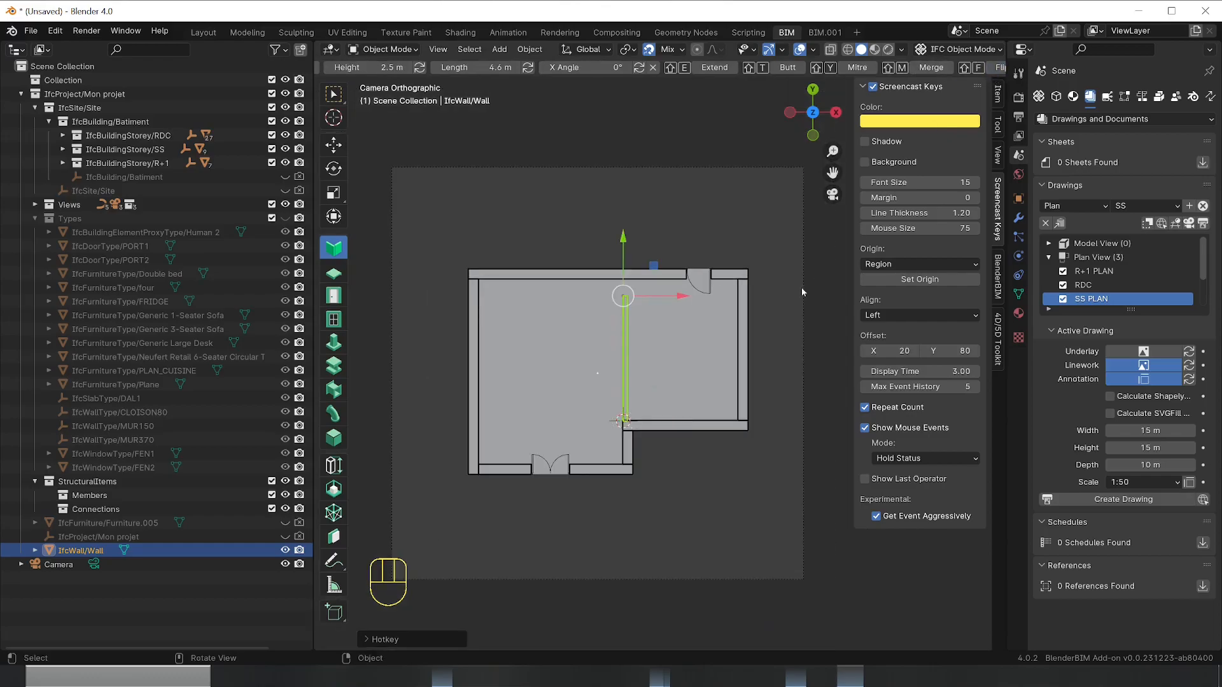
scroll(693, 353, up, 2)
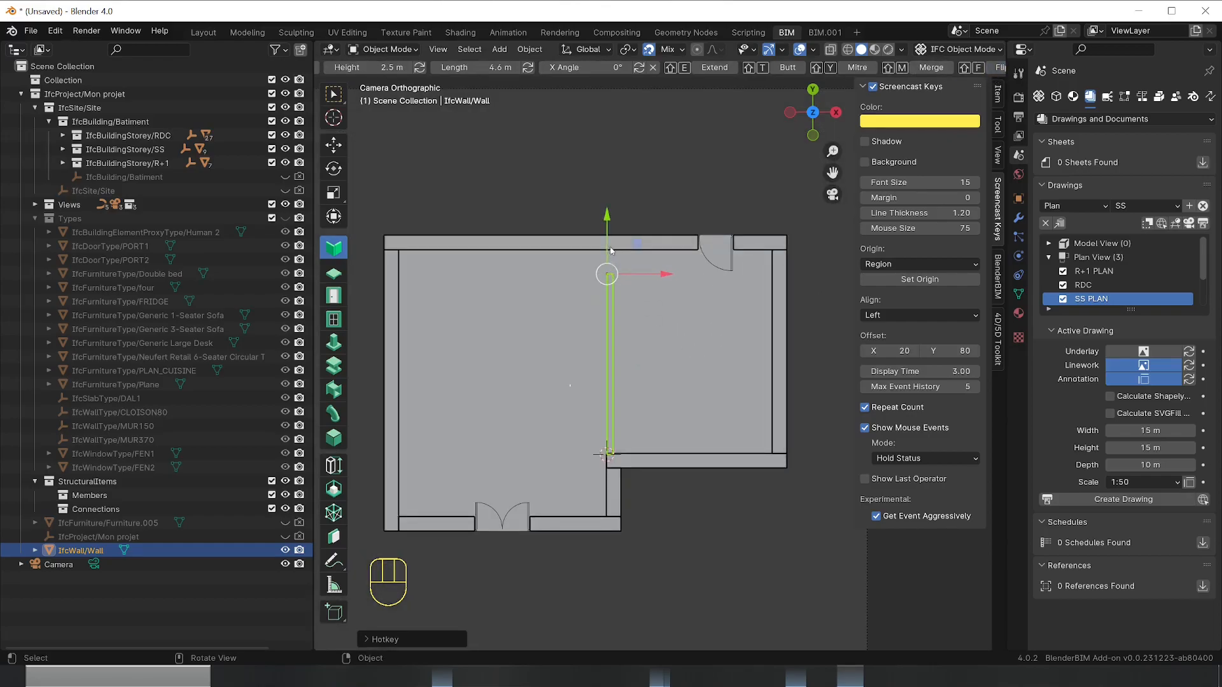
shift+drag(607, 275, 610, 249)
key(shift+e)
click(586, 344)
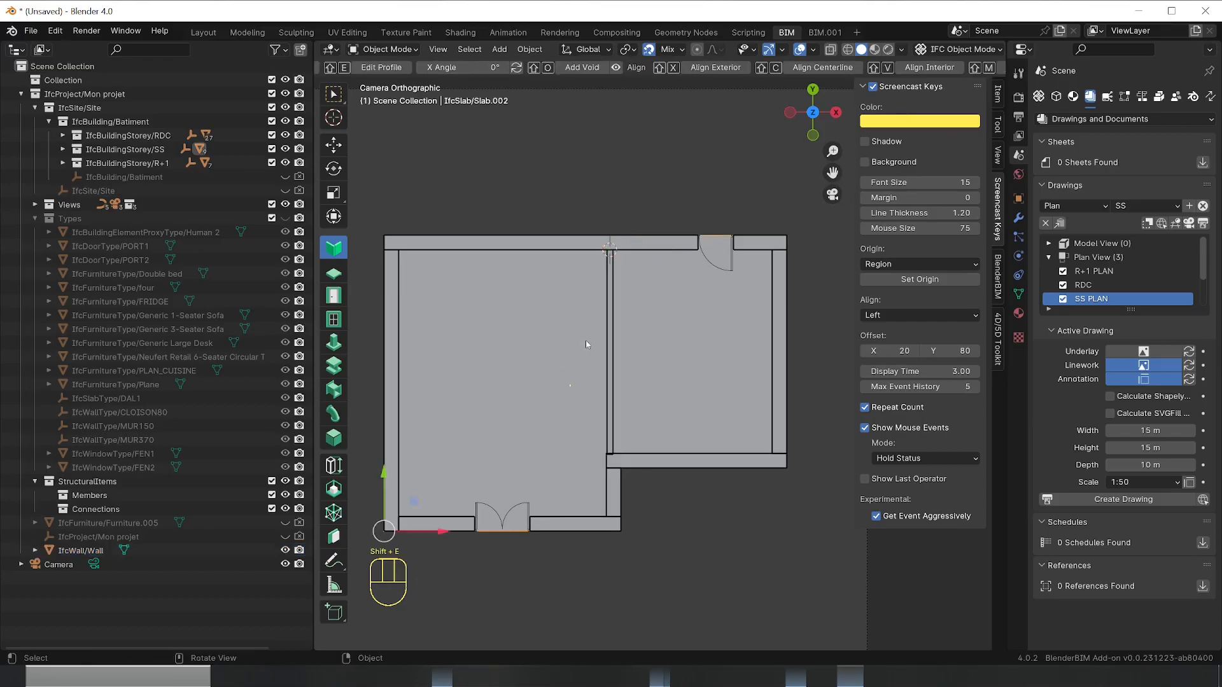
Insert a PORT1 door into the upper half of the new partition wall
click(334, 295)
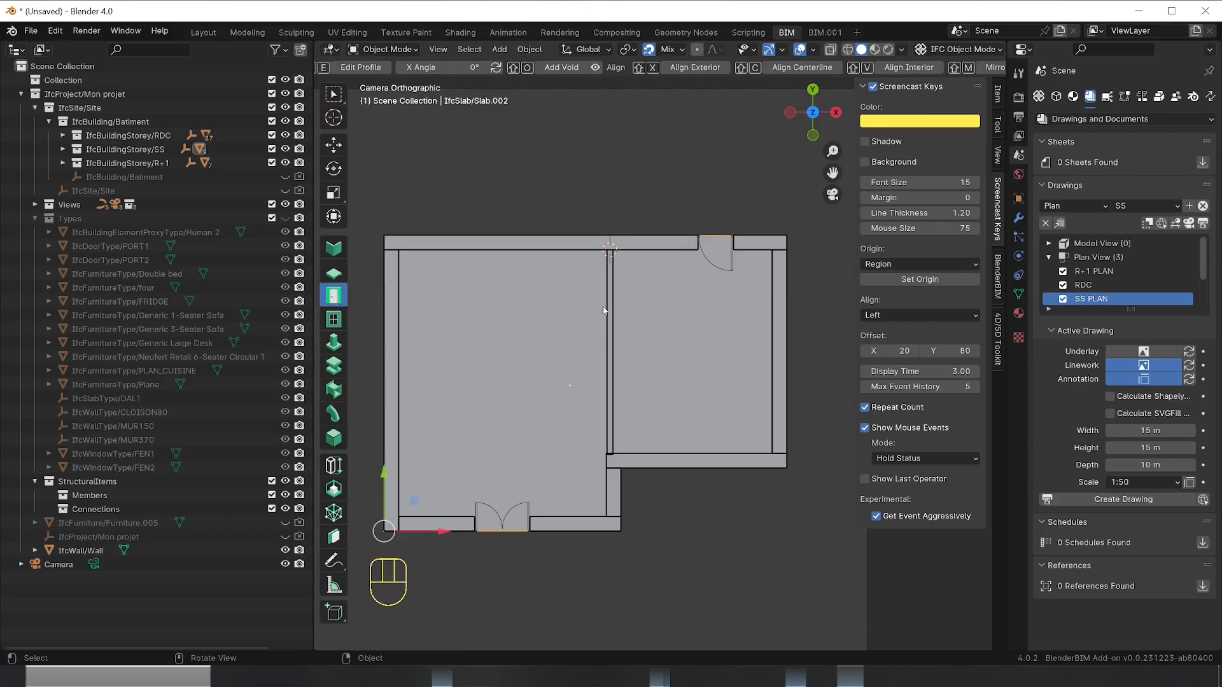
shift+right_click(613, 323)
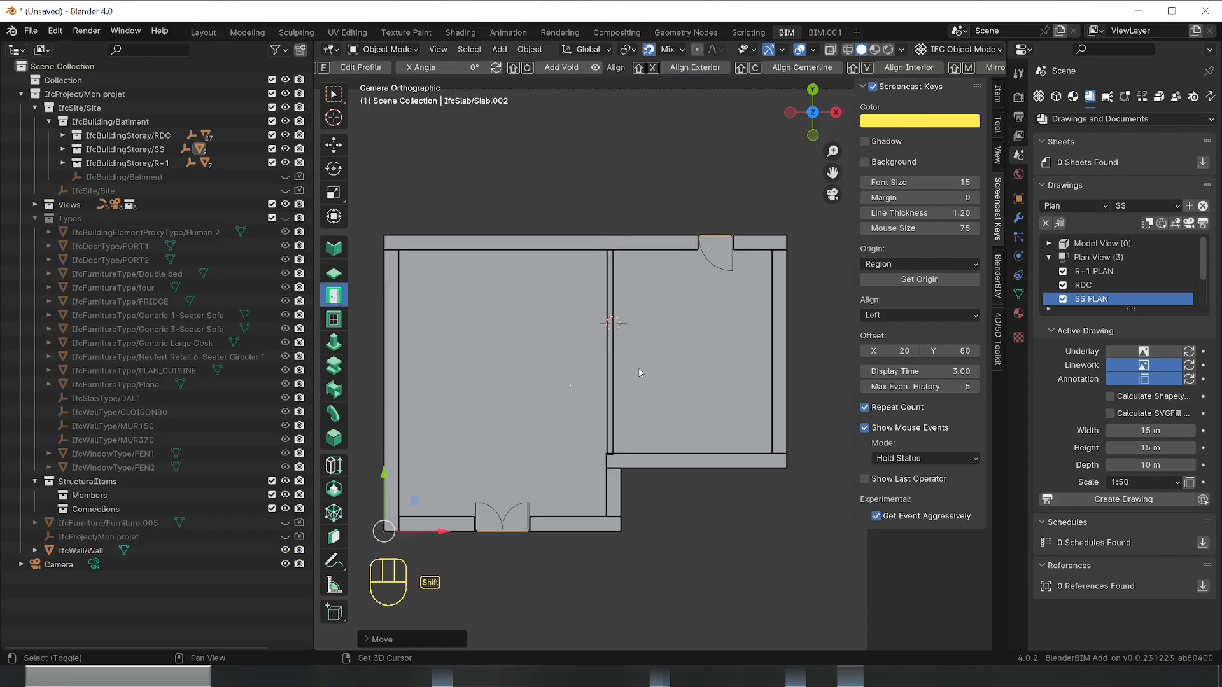
click(608, 384)
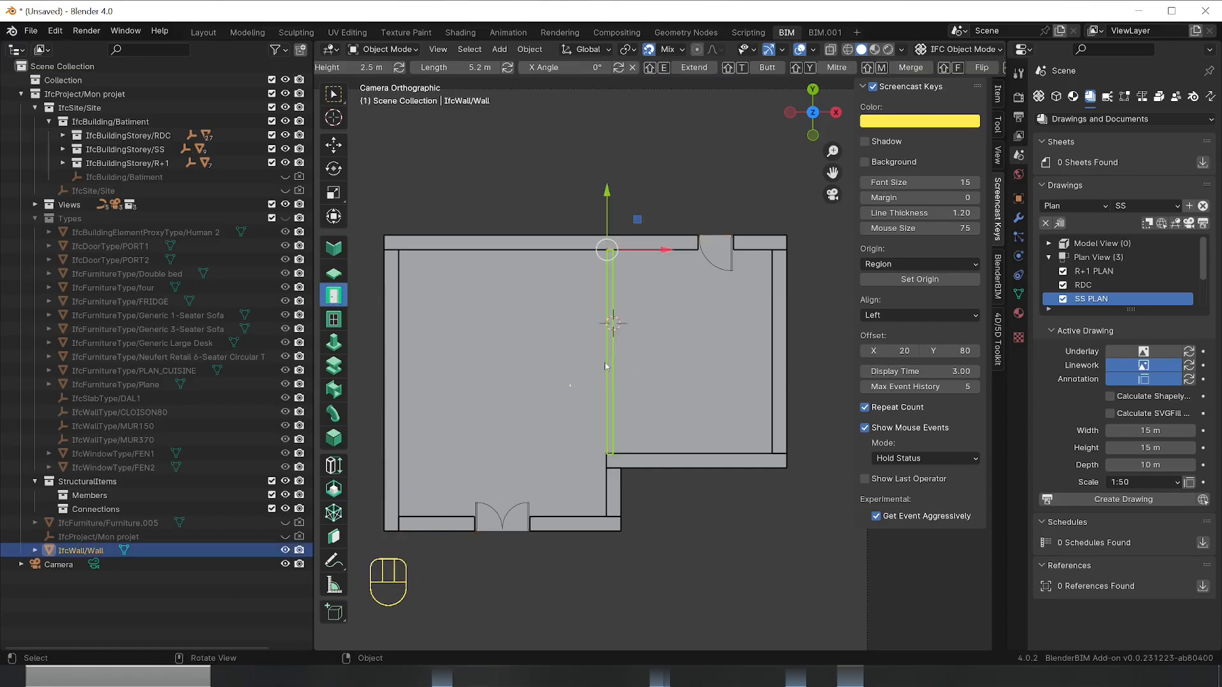
key(shift+a)
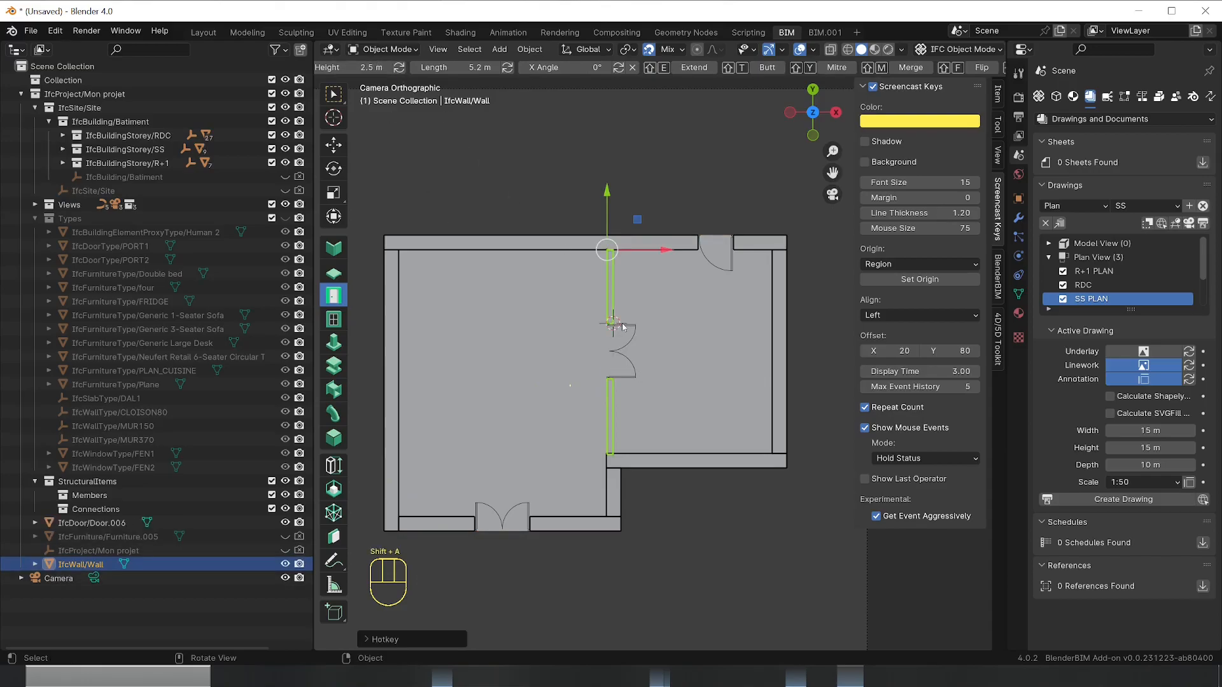
key(ctrl+z)
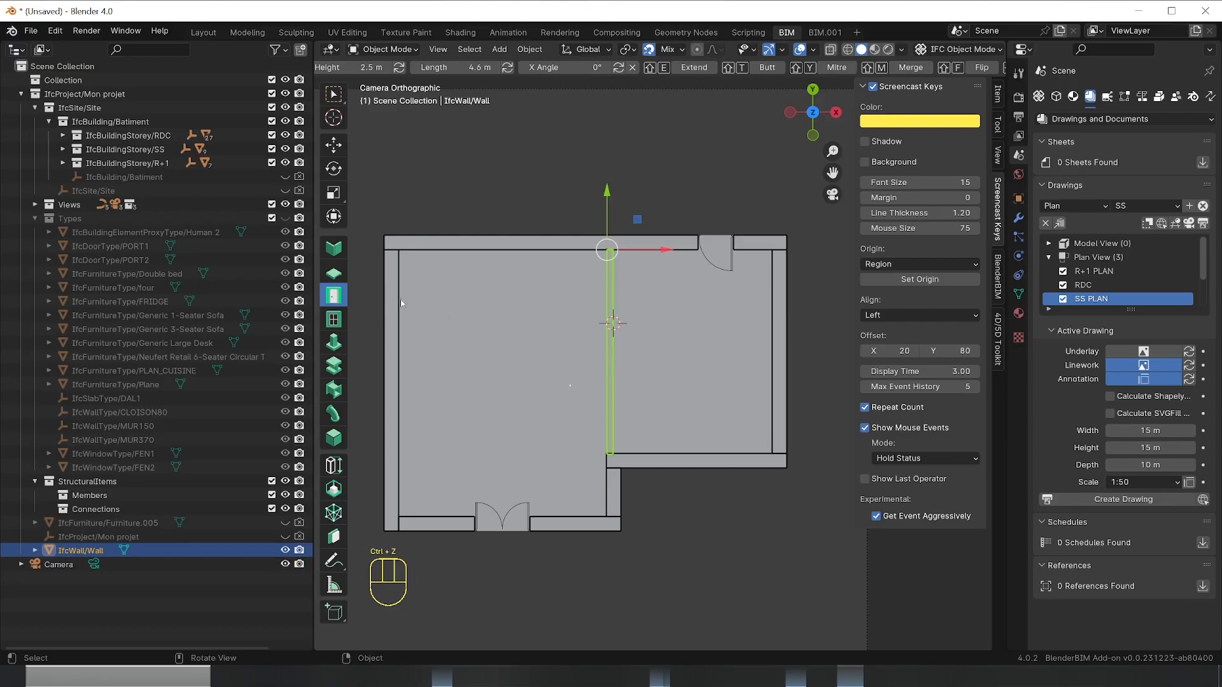
scroll(412, 70, up, 10)
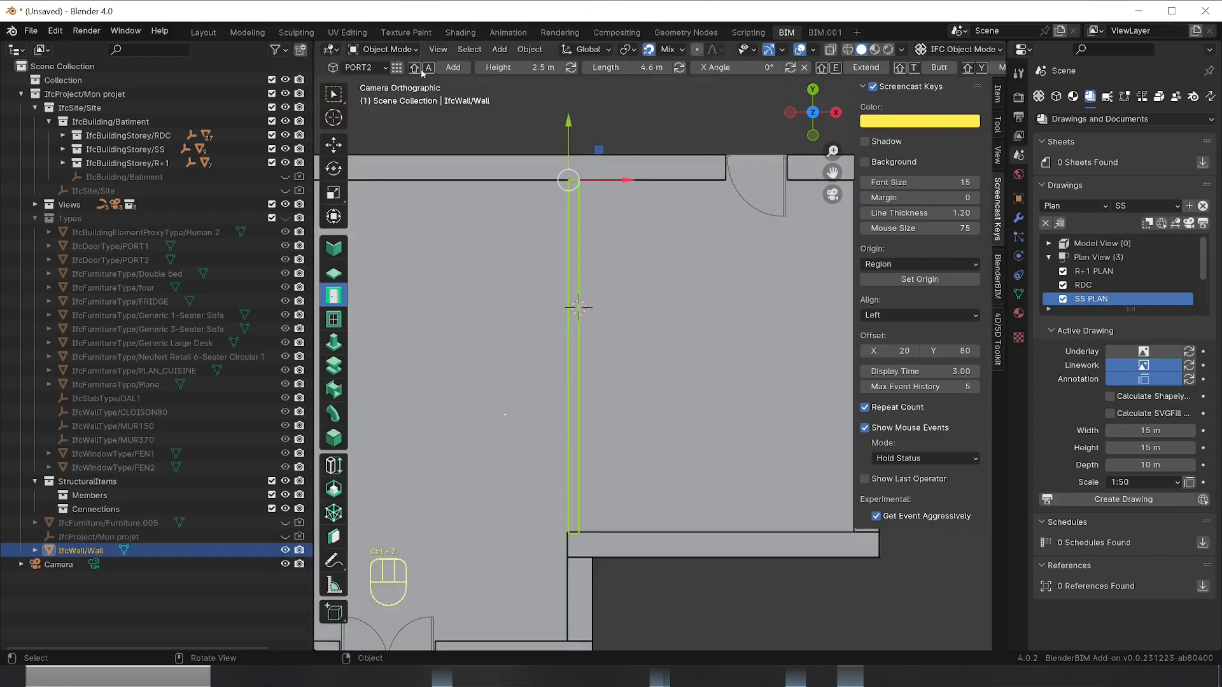
click(382, 70)
click(388, 101)
key(shift+a)
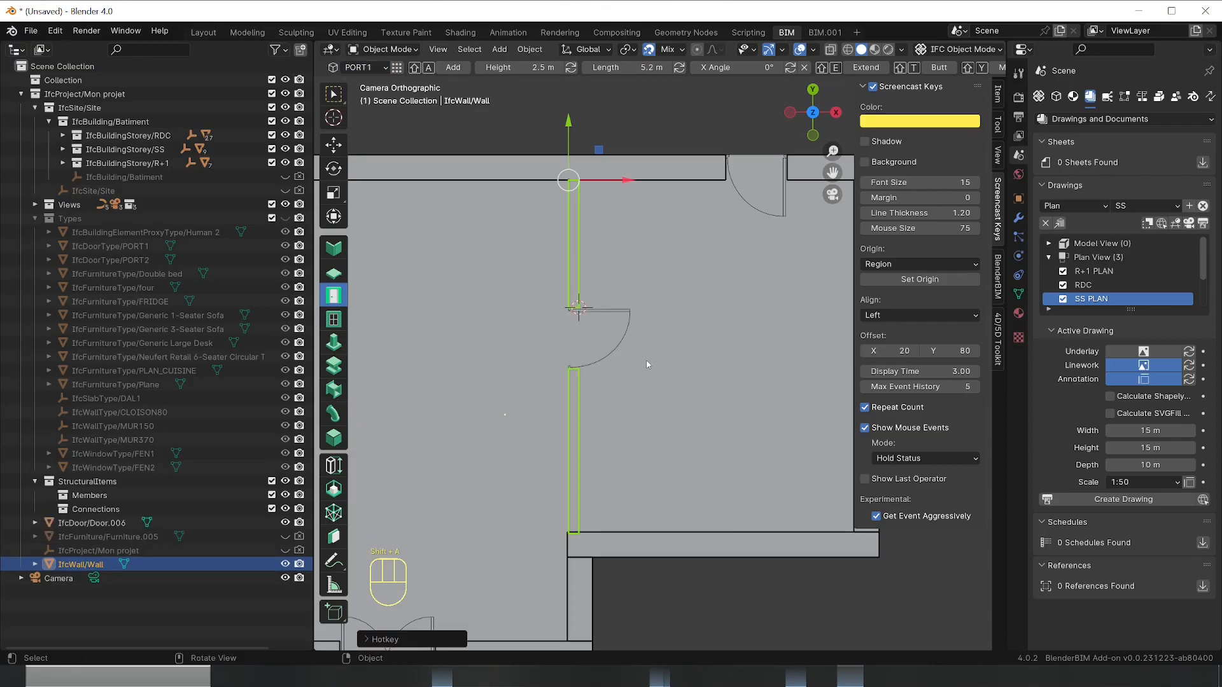
Try flipping the partition wall and undo the flip
scroll(763, 68, down, 5)
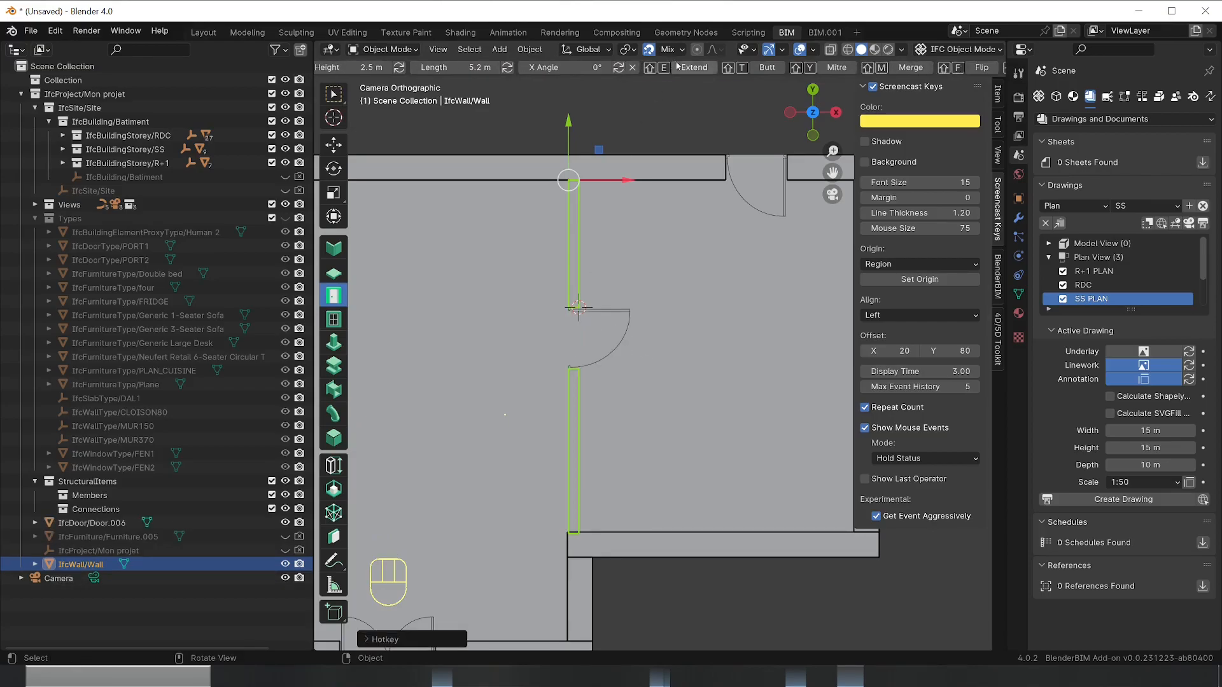
click(975, 71)
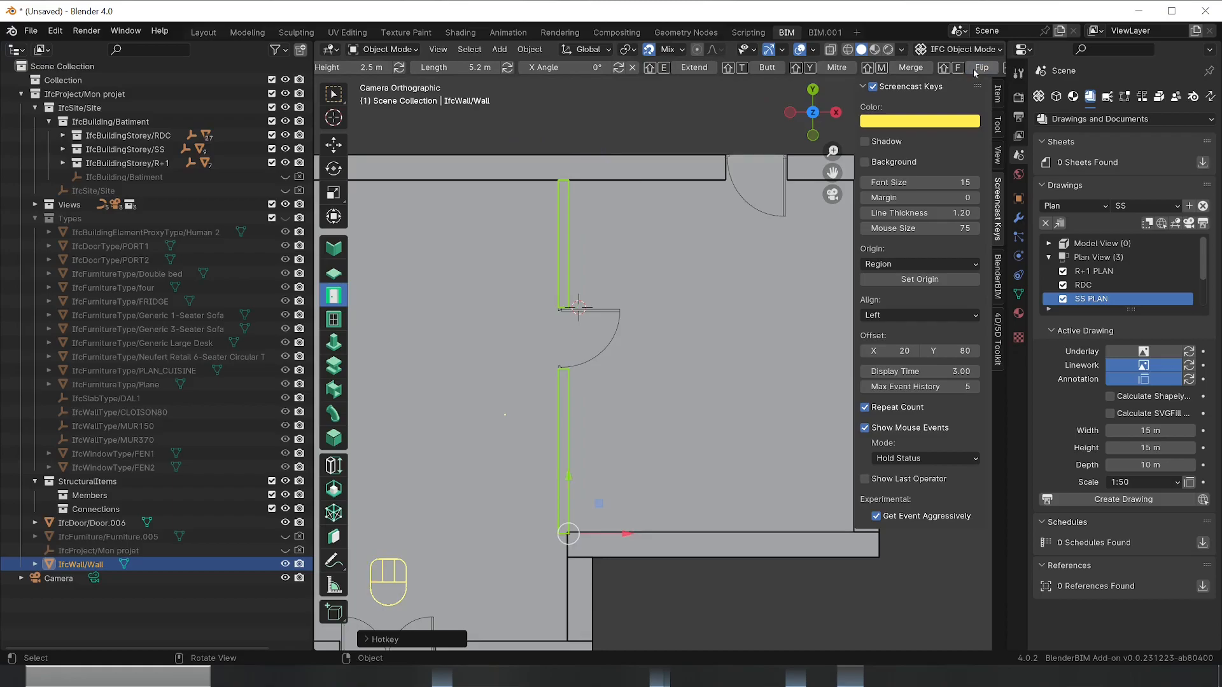
key(ctrl)
key(ctrl+z)
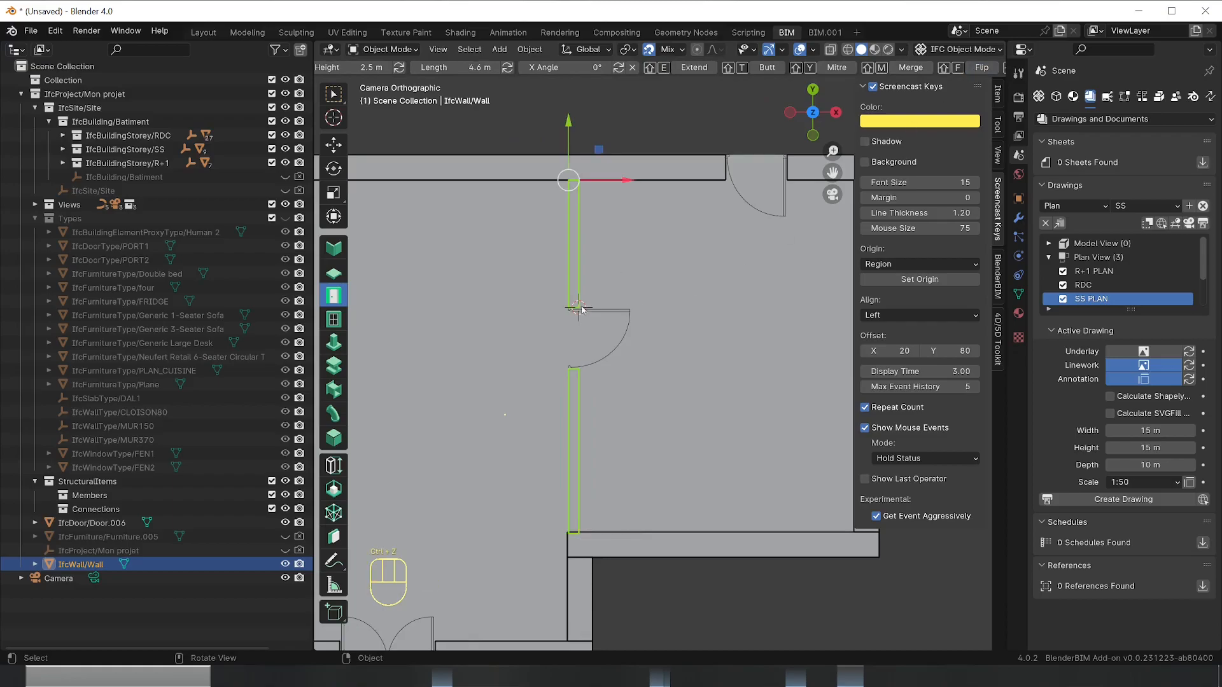
Flip the partition door so that its opening direction is reversed
click(574, 313)
scroll(907, 70, down, 5)
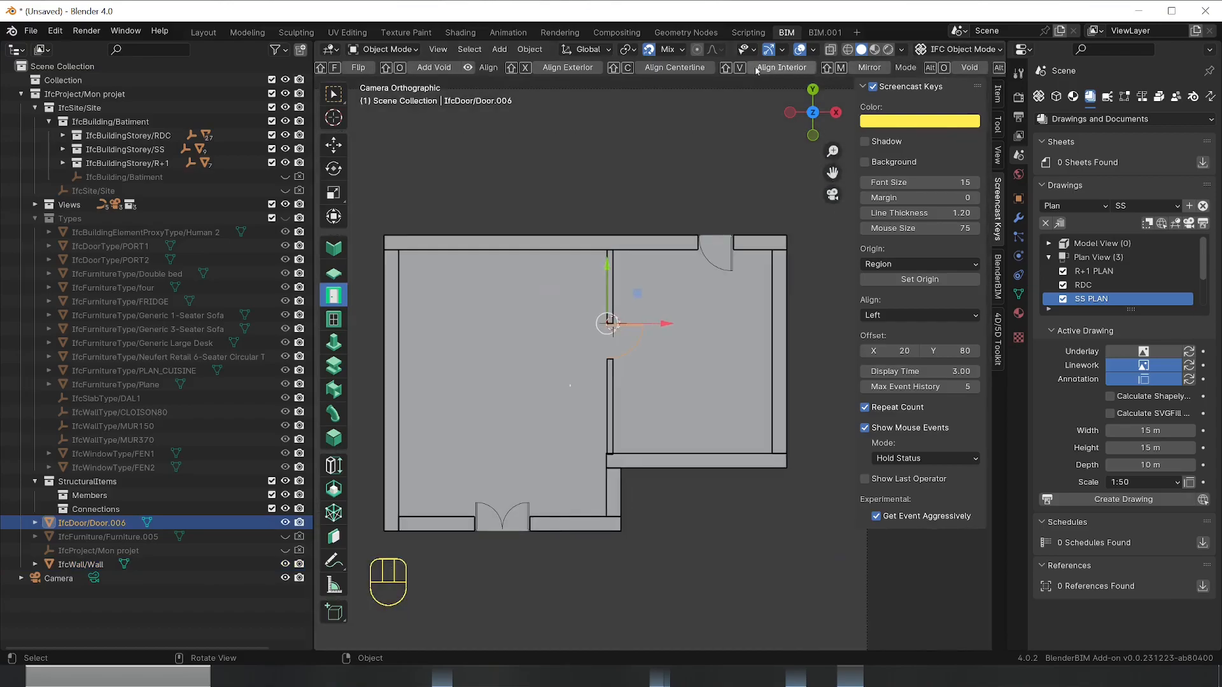
click(867, 68)
scroll(687, 68, up, 5)
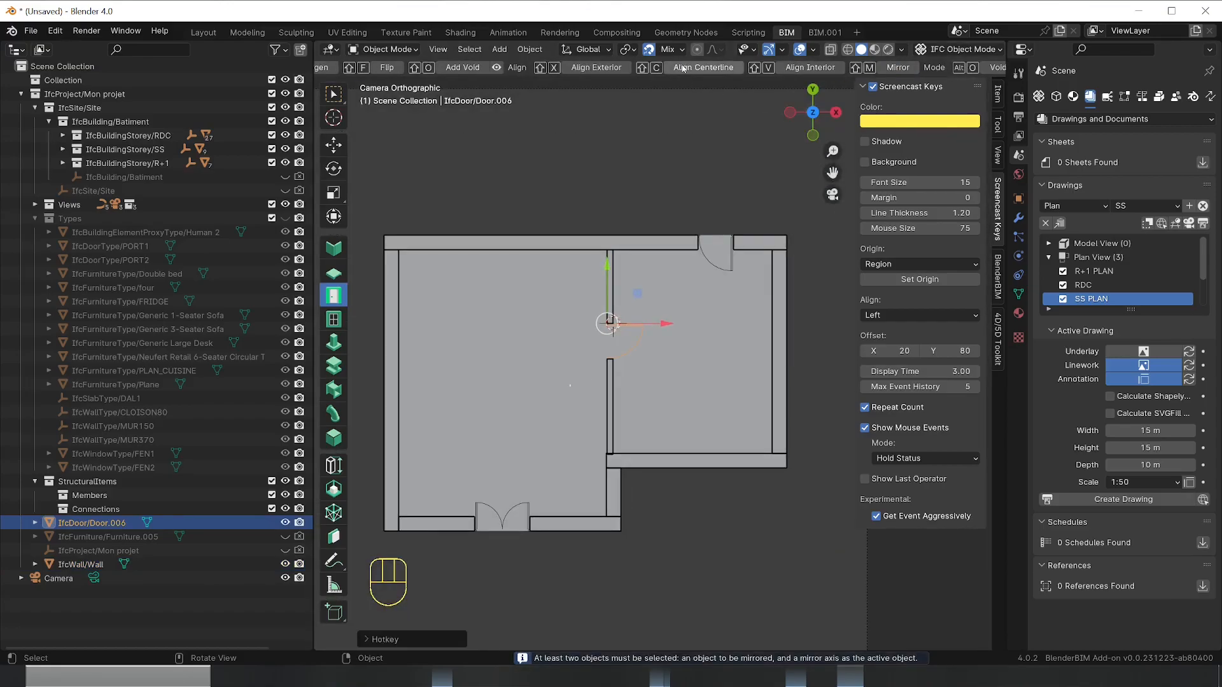
scroll(683, 69, down, 2)
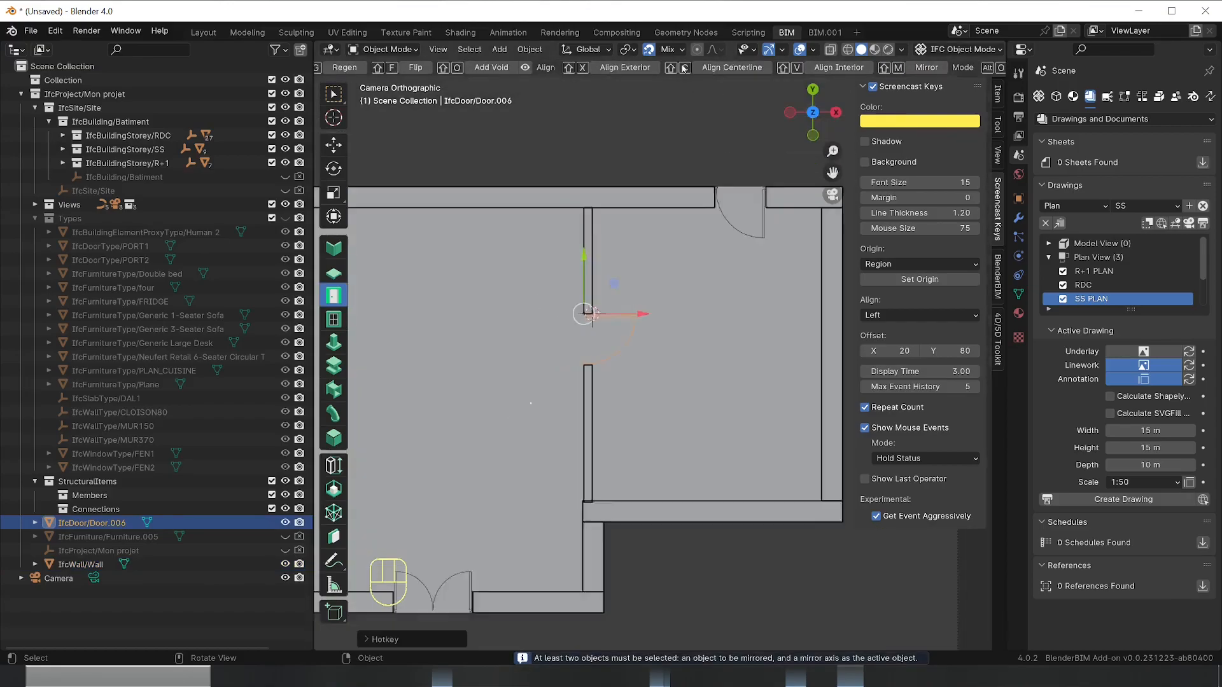
scroll(684, 69, down, 1)
click(410, 71)
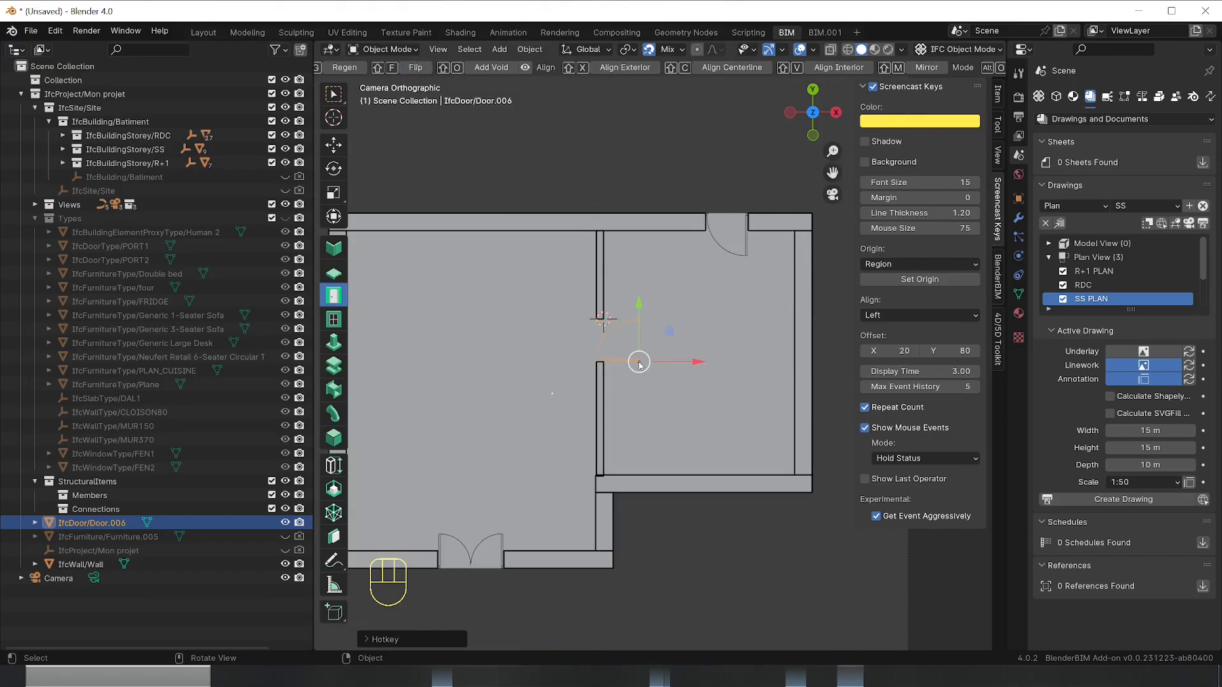
Move the flipped door along X into the partition wall's opening so it swings into the larger left-hand room
drag(639, 361, 559, 375)
key(x)
click(657, 369)
click(740, 624)
scroll(700, 539, down, 2)
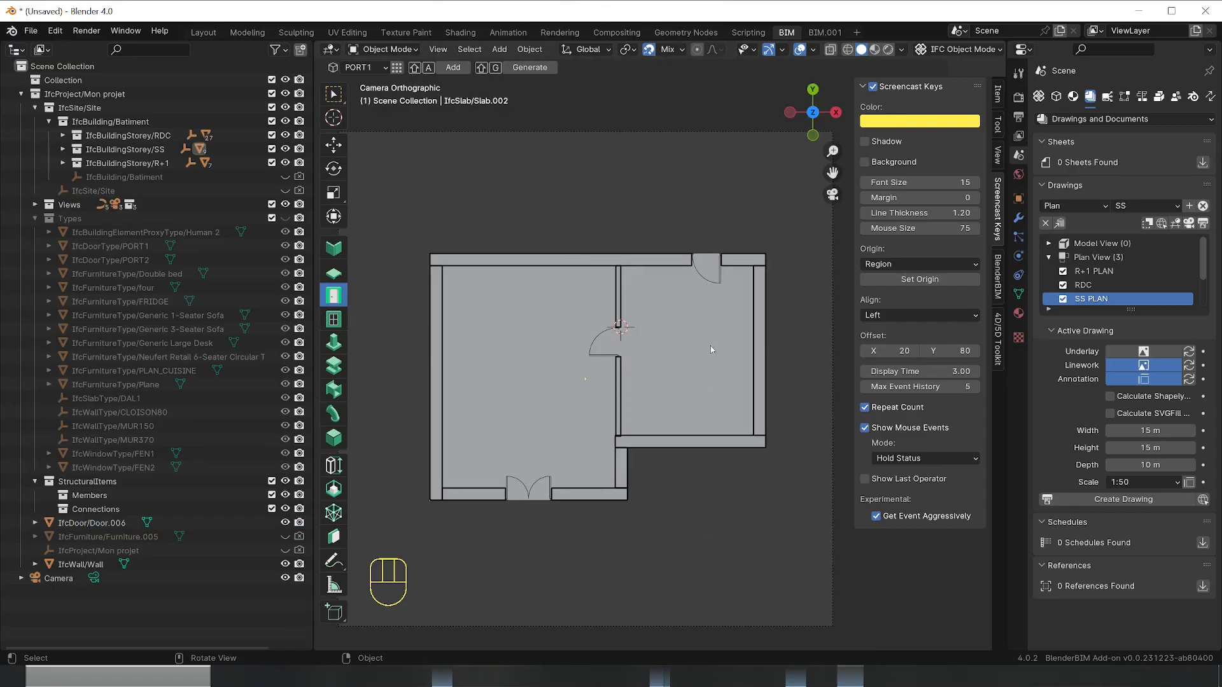
Add a horizontal dimension on the SS plan from the partition wall, level with its door, to the inner face of the right-hand exterior wall
click(333, 465)
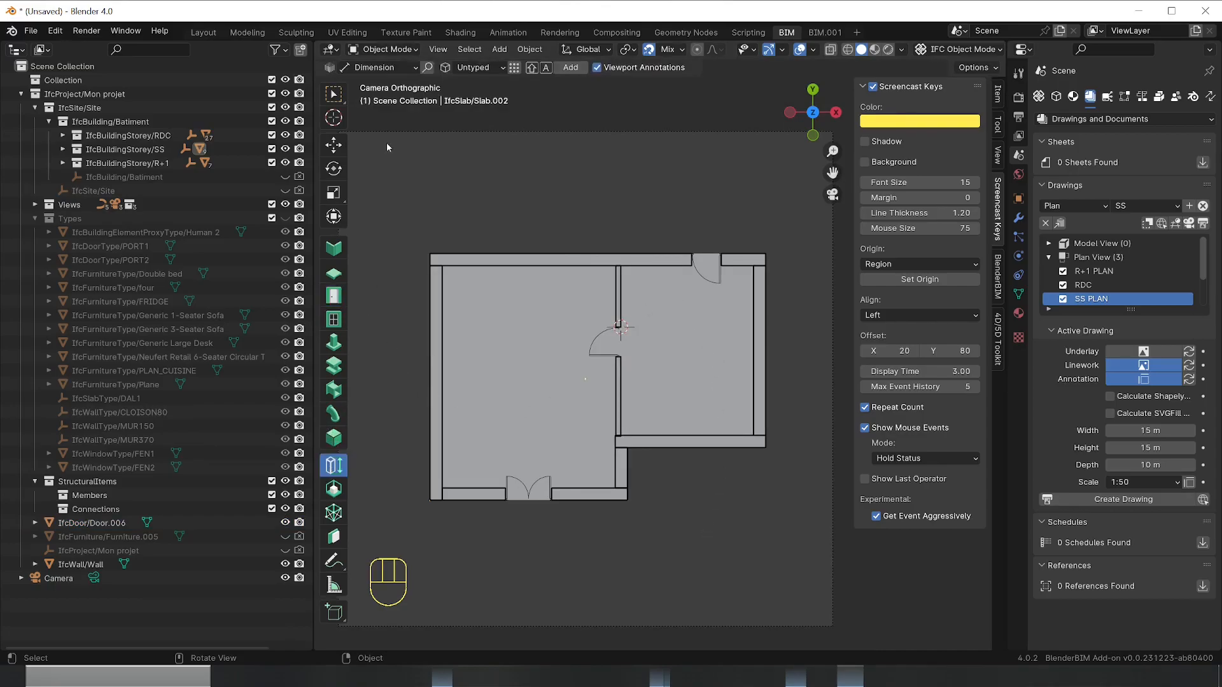
click(570, 67)
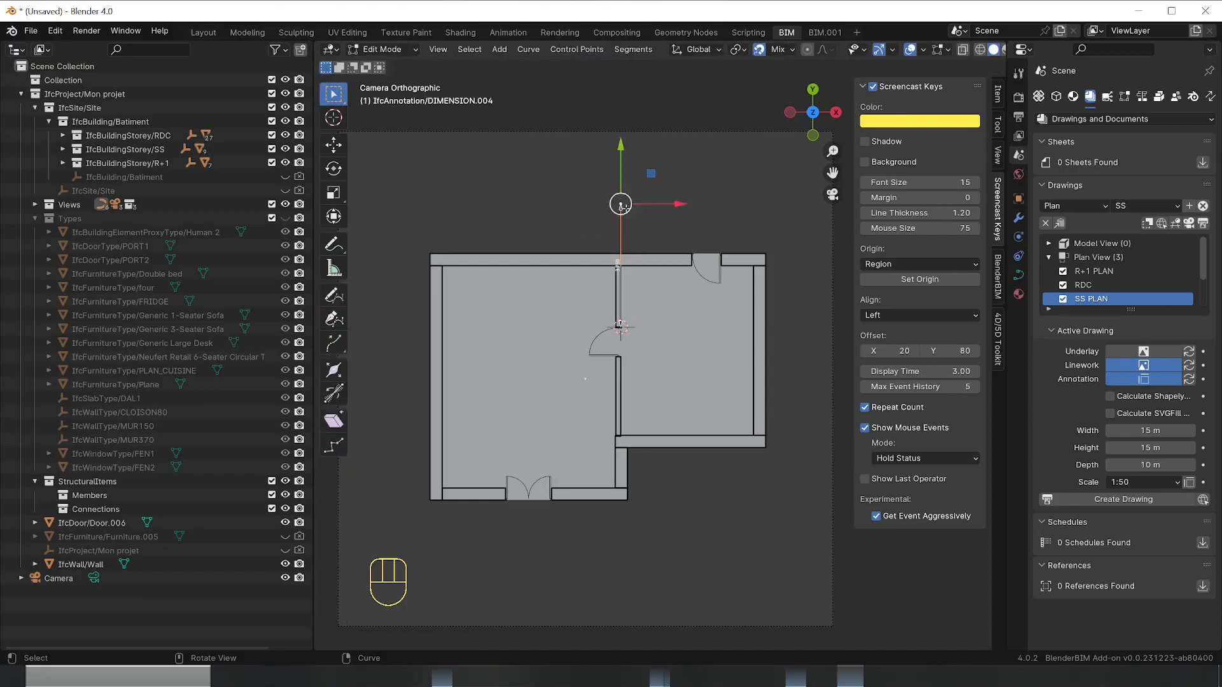
key(g)
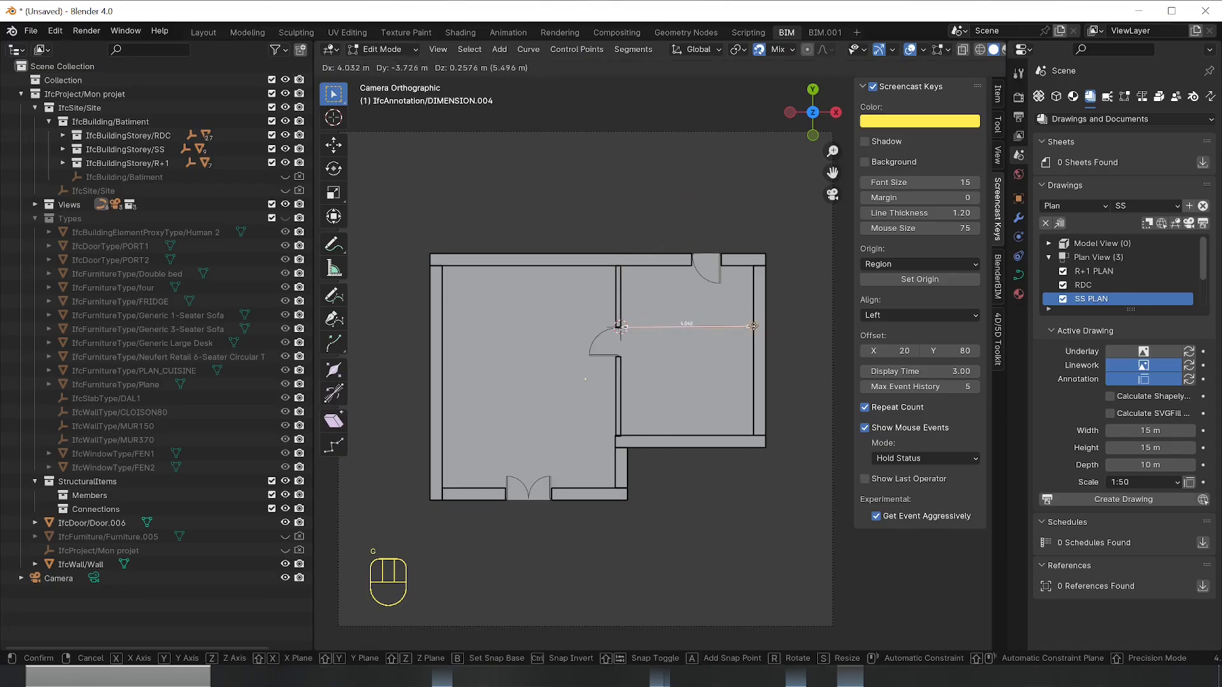
click(689, 267)
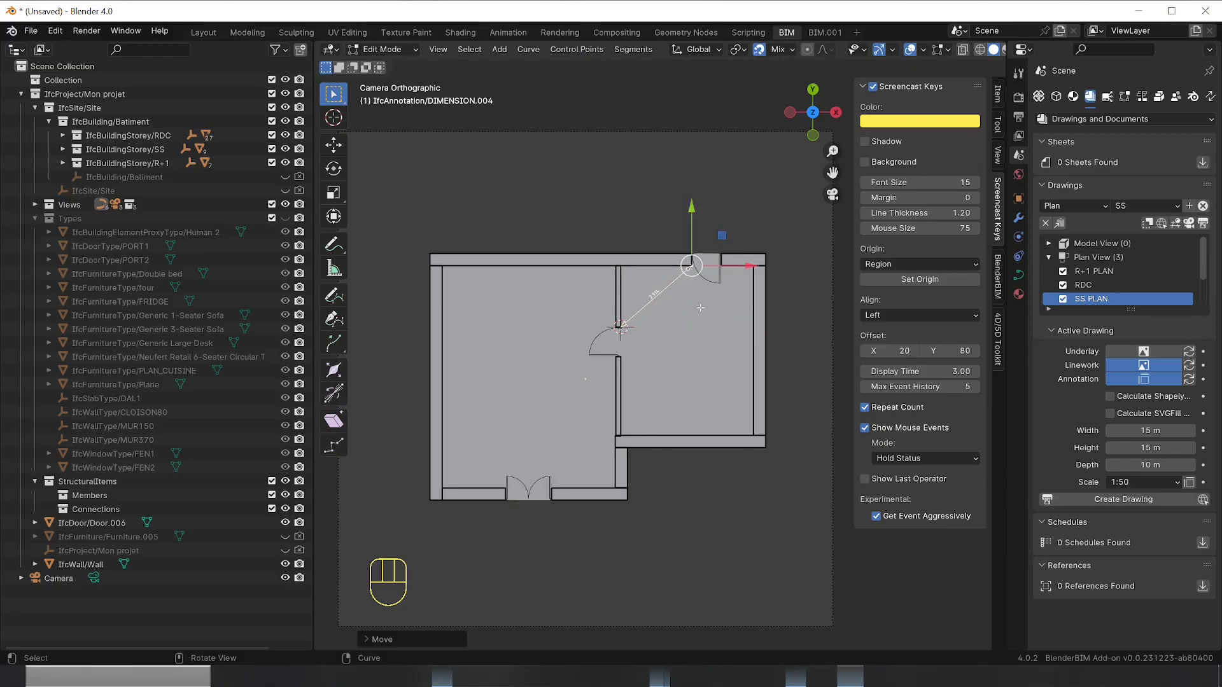
key(g)
key(y)
click(639, 327)
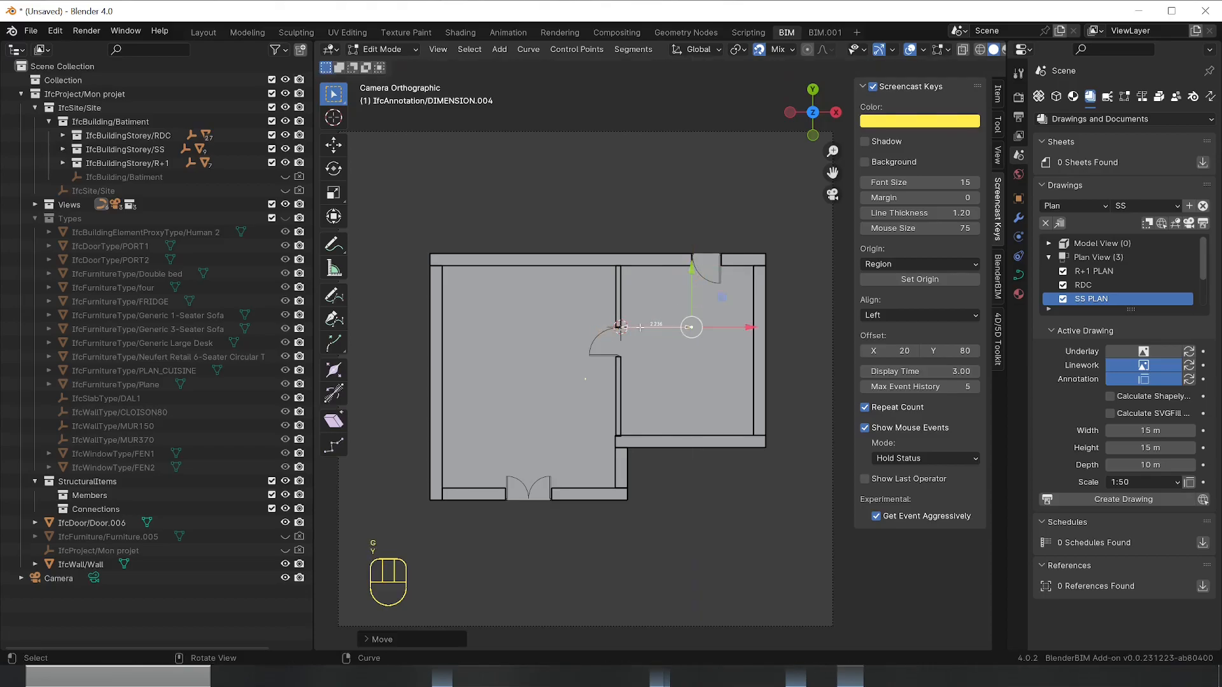
key(g)
key(x)
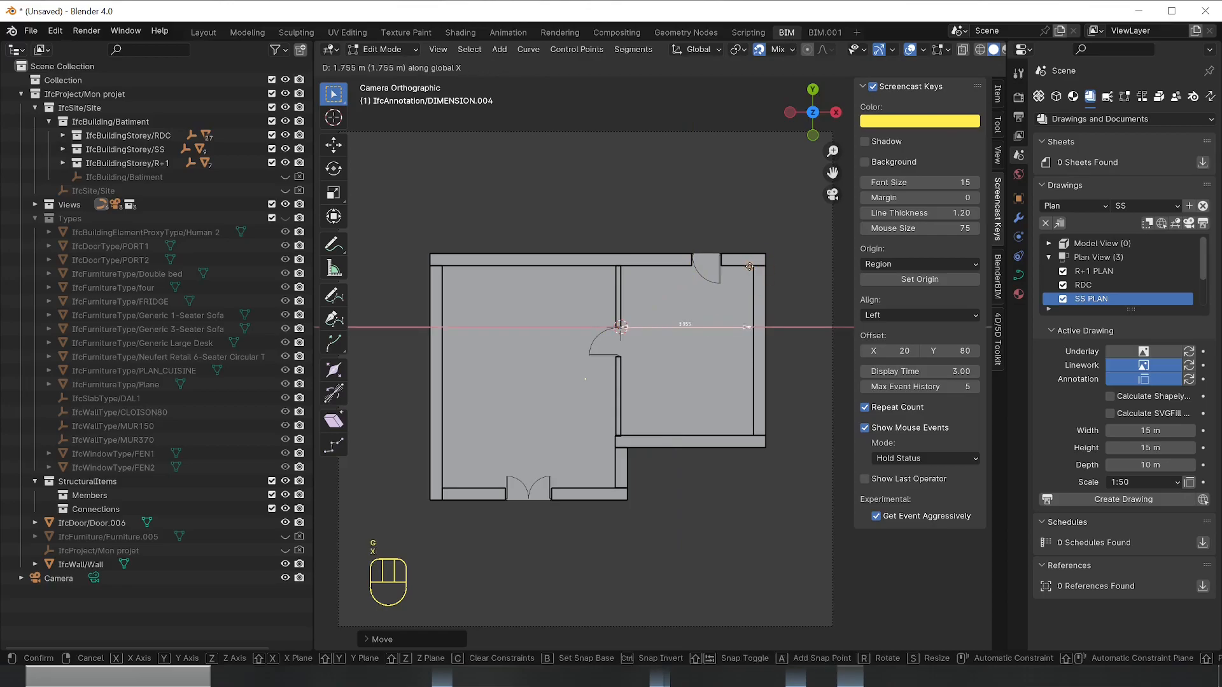
click(751, 289)
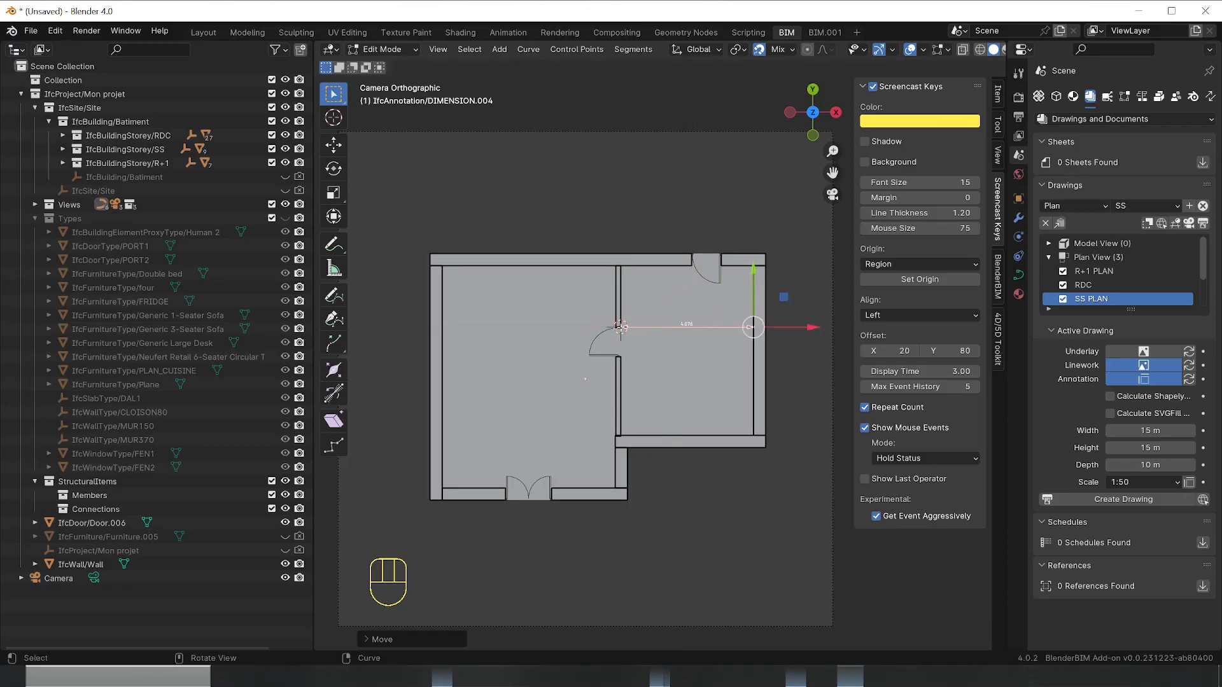
Extend the dimension along X from the partition to the inner face of the left-hand exterior wall and save the annotation
click(620, 327)
key(e)
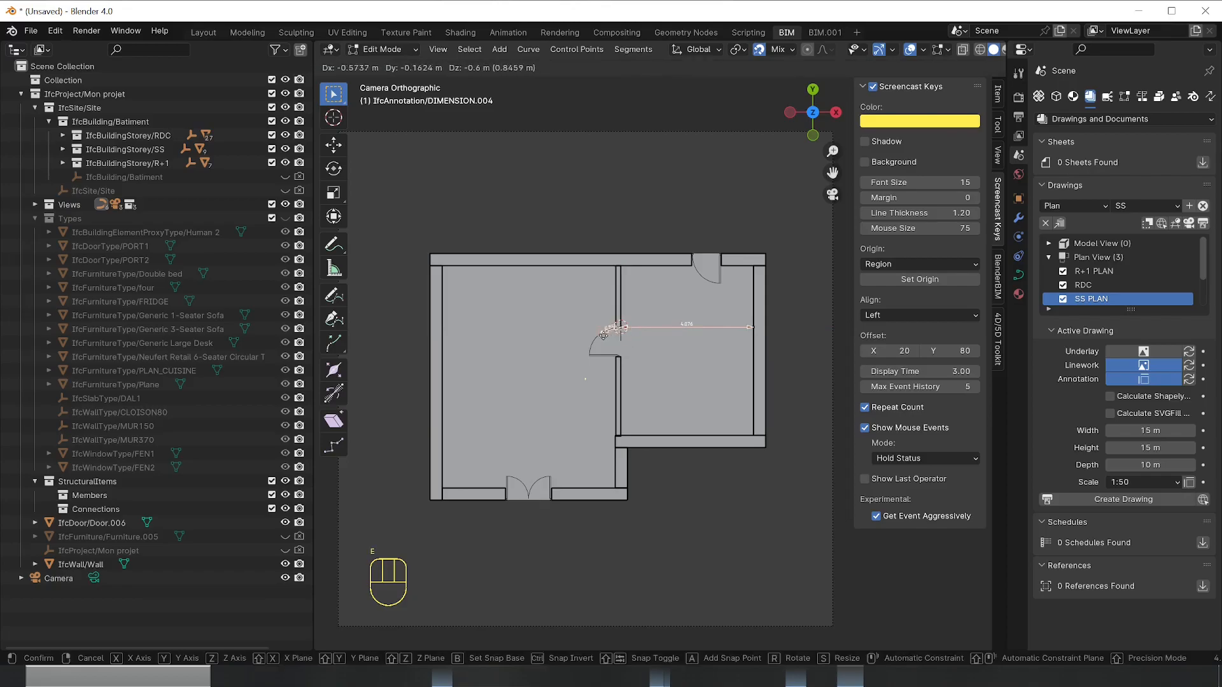
key(x)
click(442, 327)
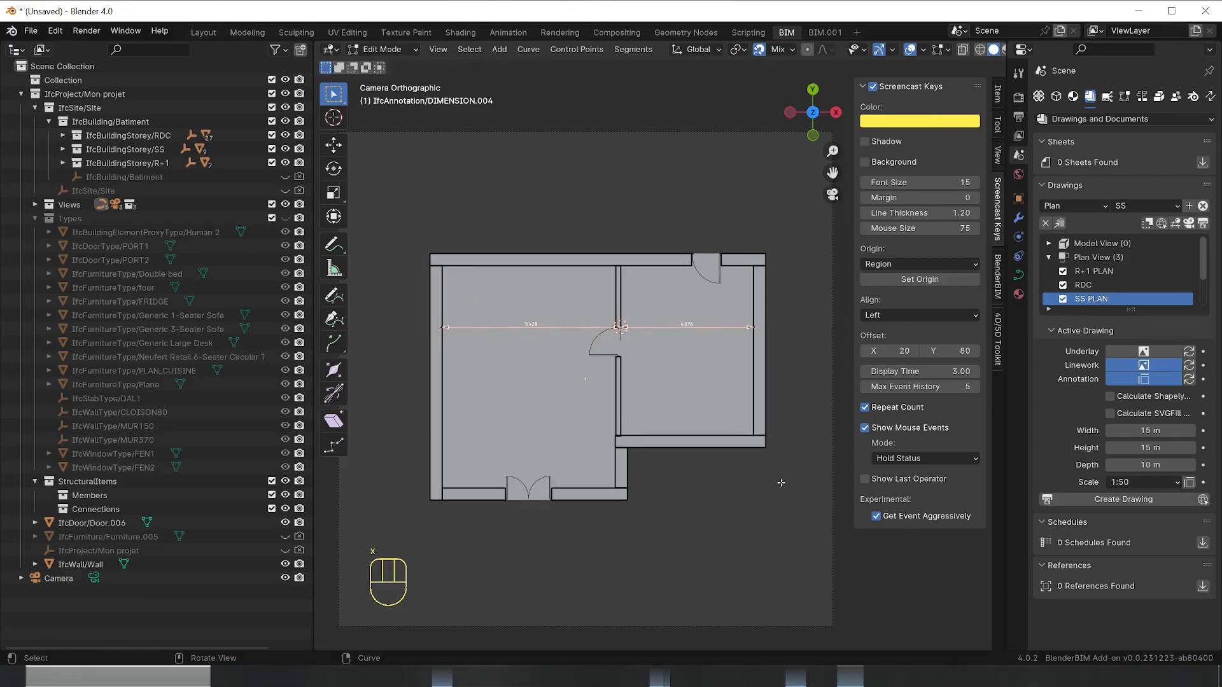
key(Tab)
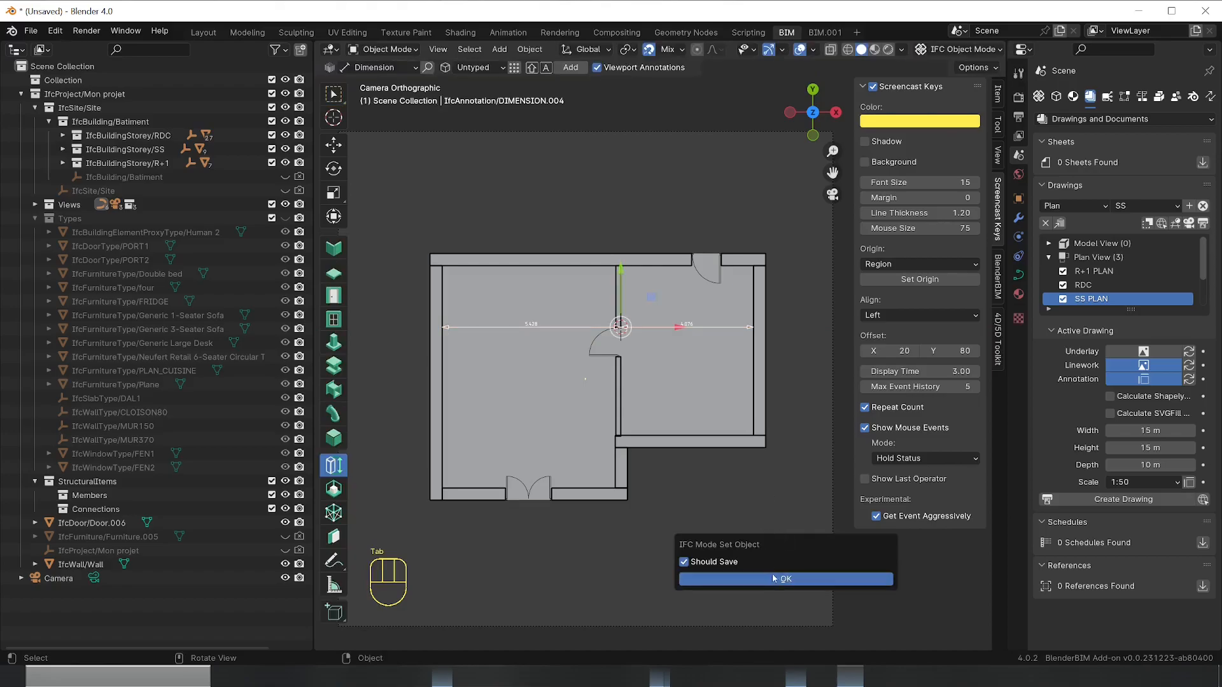
key(Return)
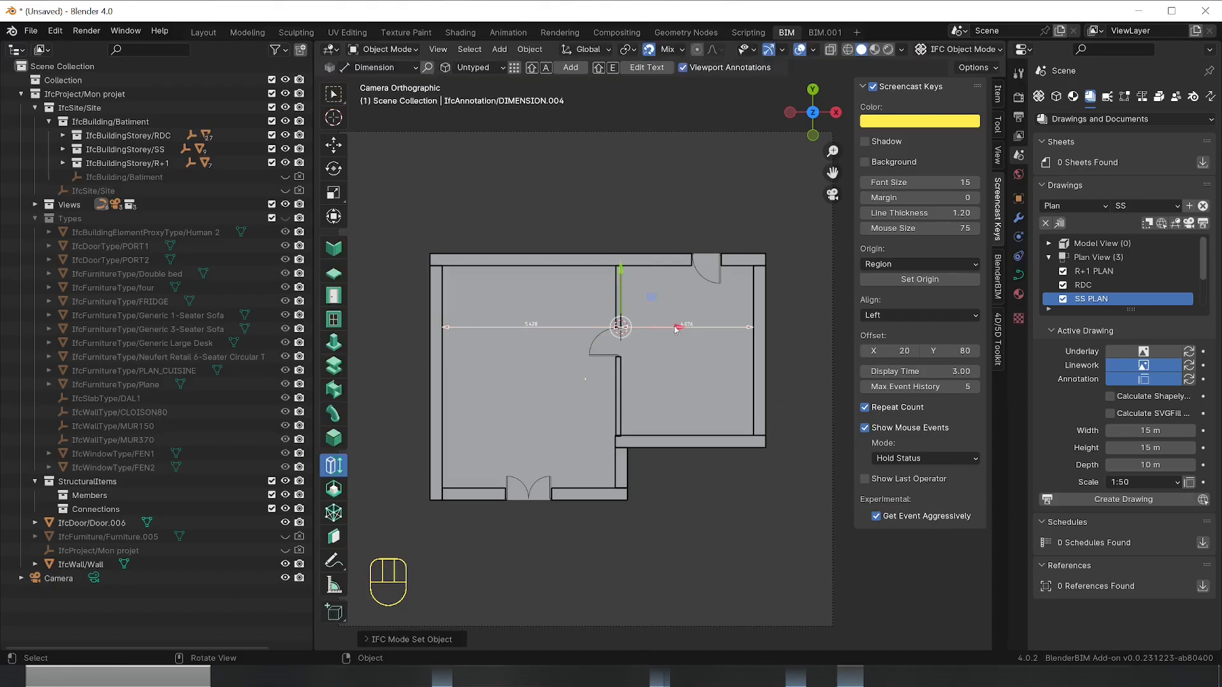
scroll(674, 329, up, 2)
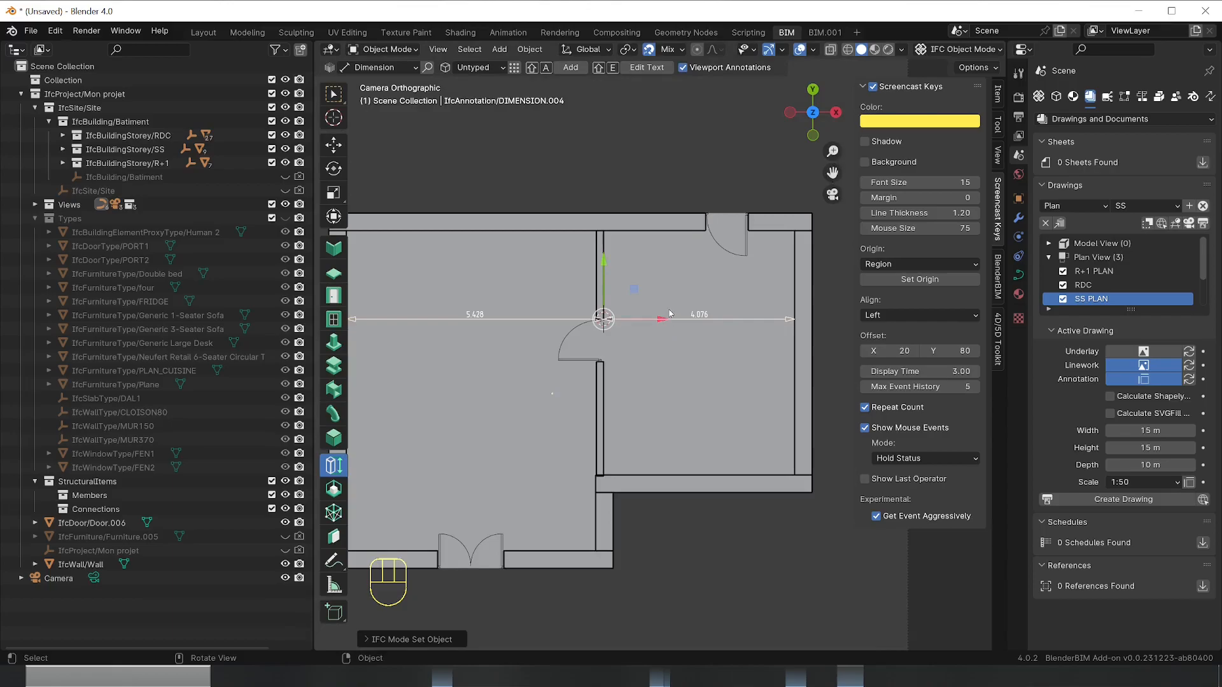
scroll(670, 313, down, 2)
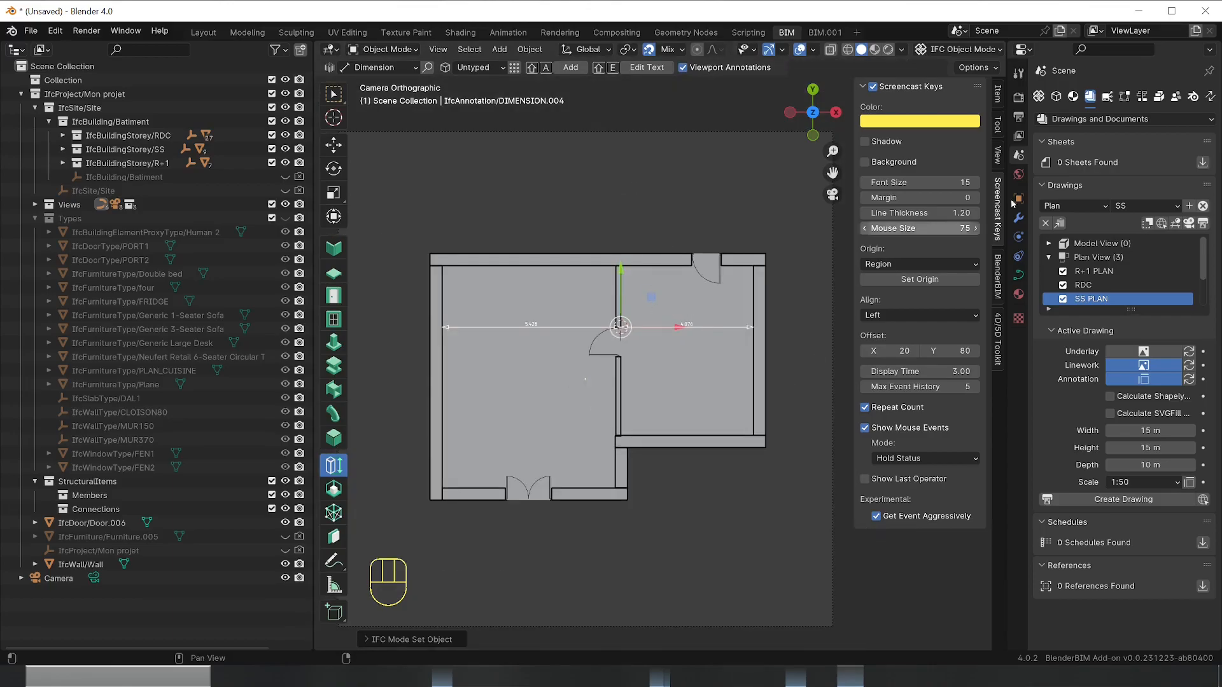
Activate the R+1 PLAN drawing and set its width and height to 15 m and its scale to 1:50
click(1075, 271)
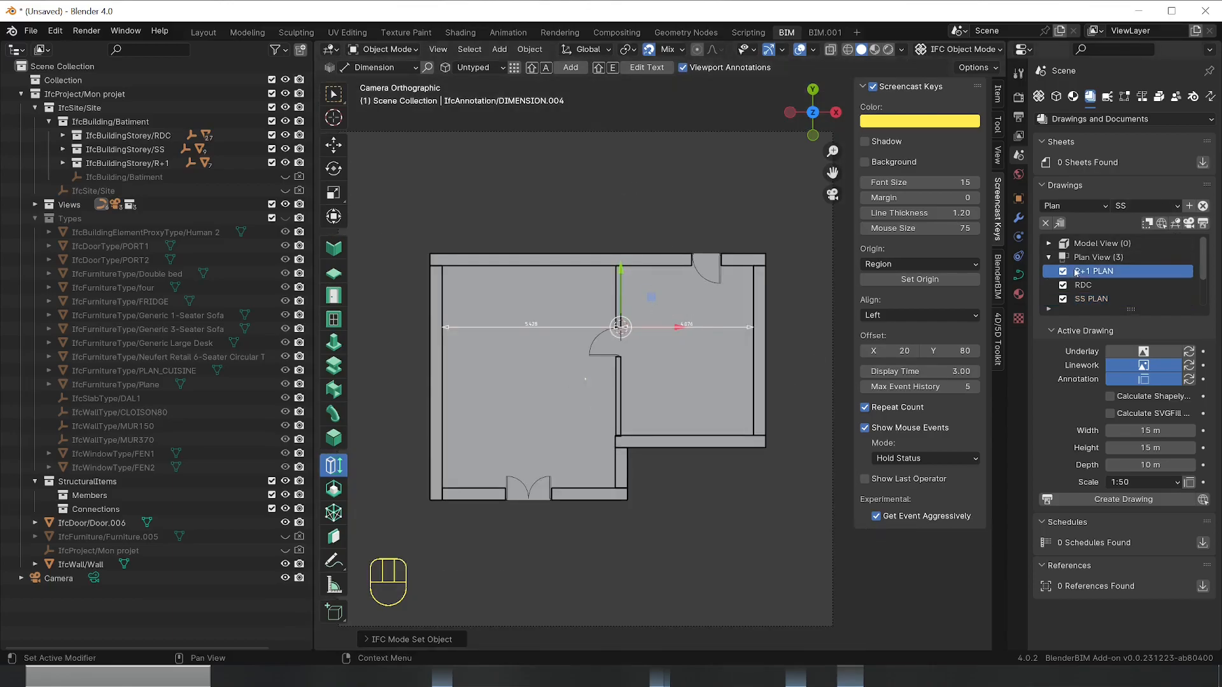
click(1189, 221)
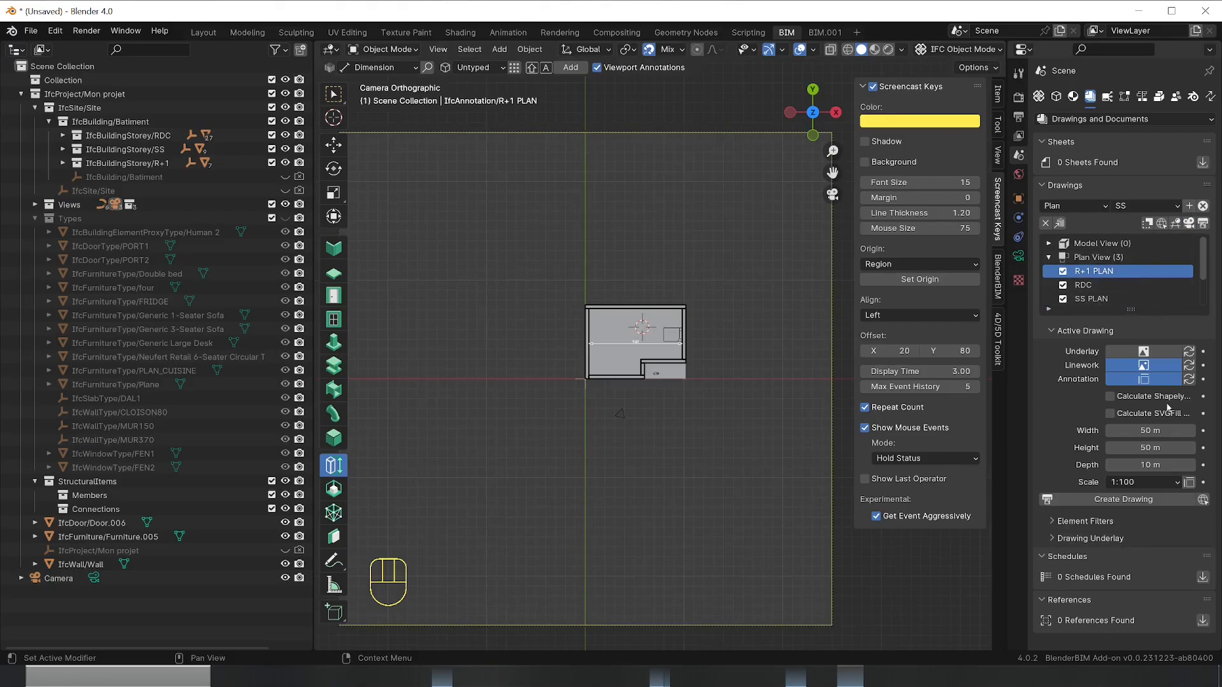
click(1140, 430)
text(15)
key(Tab)
text(15)
key(Tab)
click(1136, 482)
drag(1136, 482, 1128, 388)
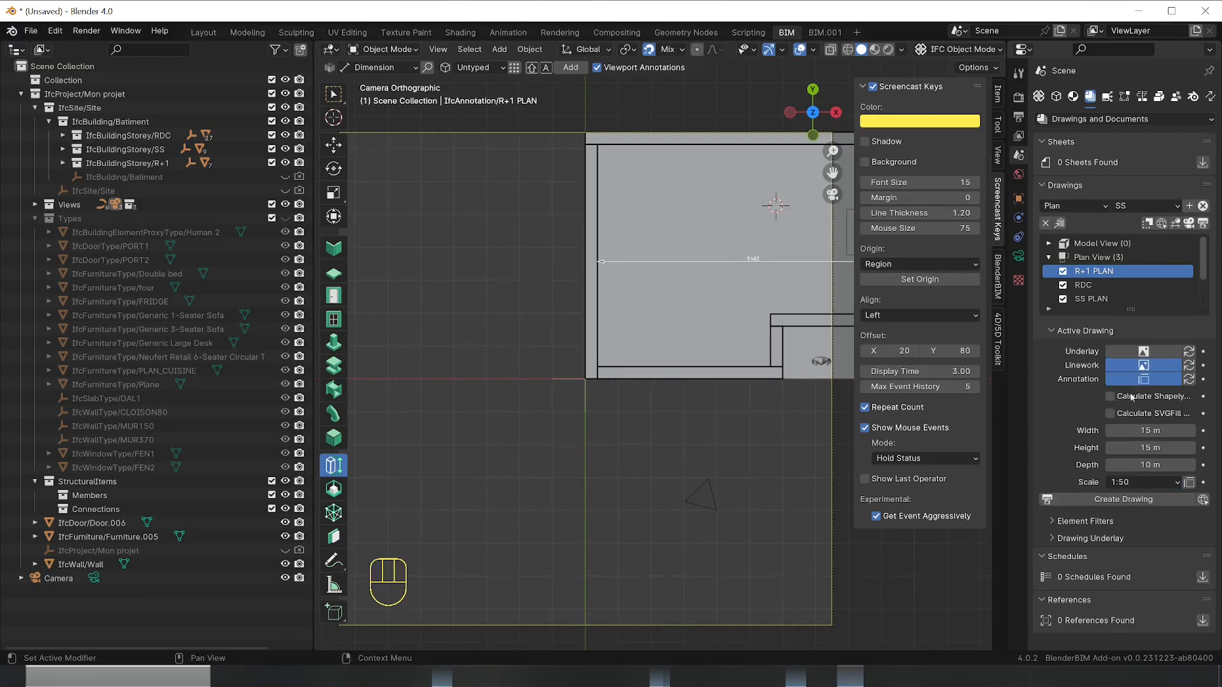
Generate the R+1 plan drawing, view it in Inkscape and return to Blender
click(1138, 500)
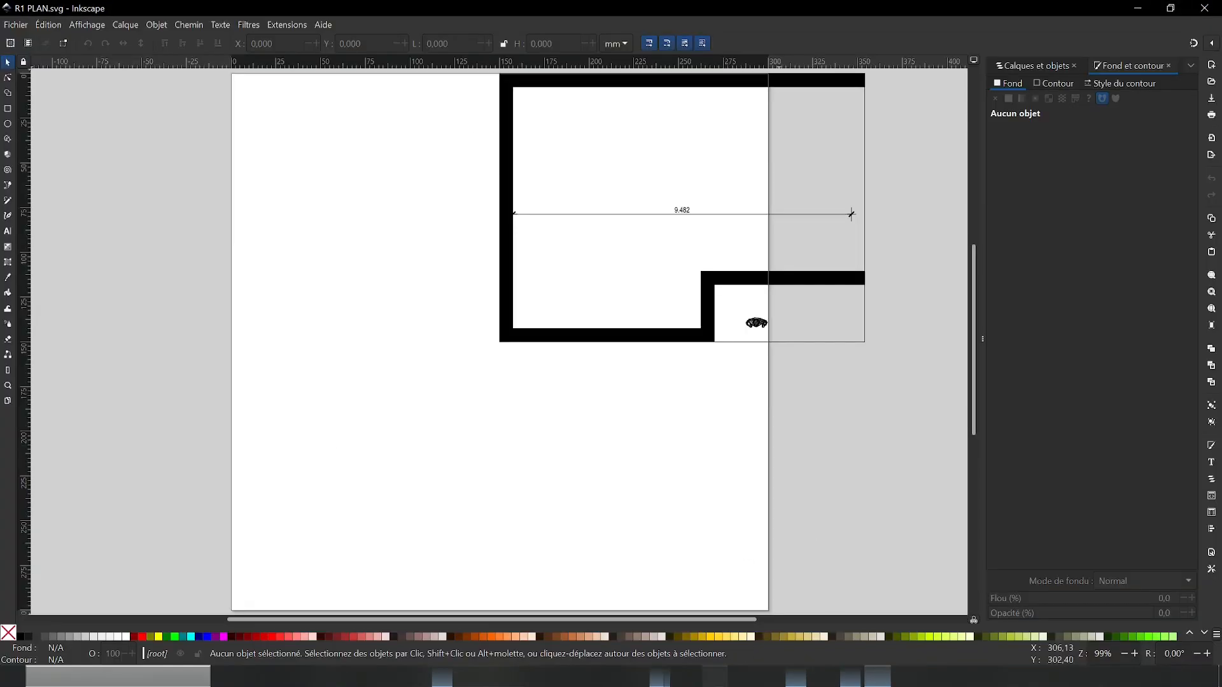
click(850, 676)
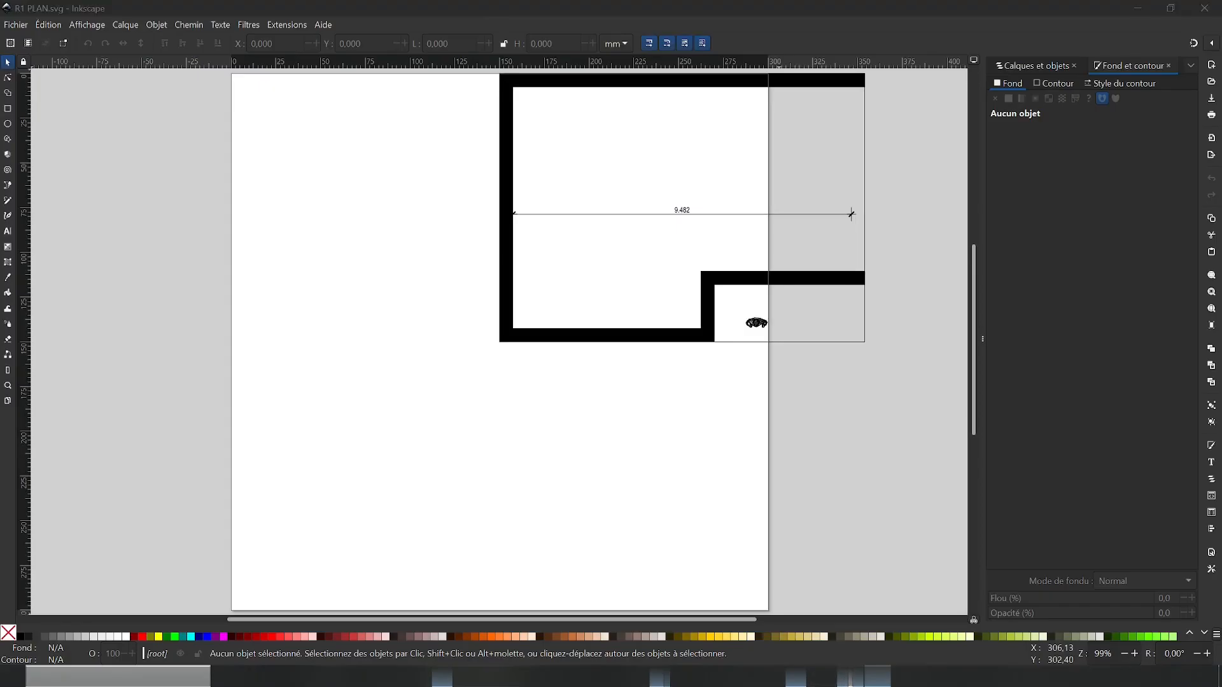
Move the R+1 plan's camera frame so that the whole floor plan lies centred inside it
scroll(721, 376, down, 3)
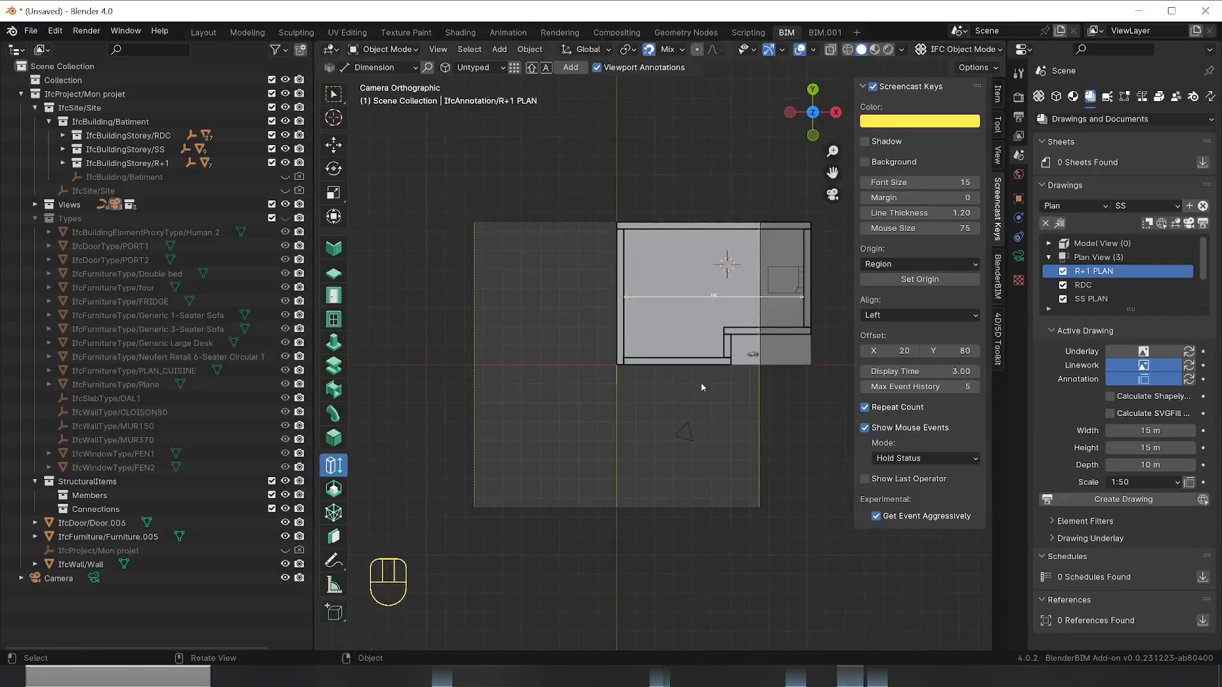
click(759, 410)
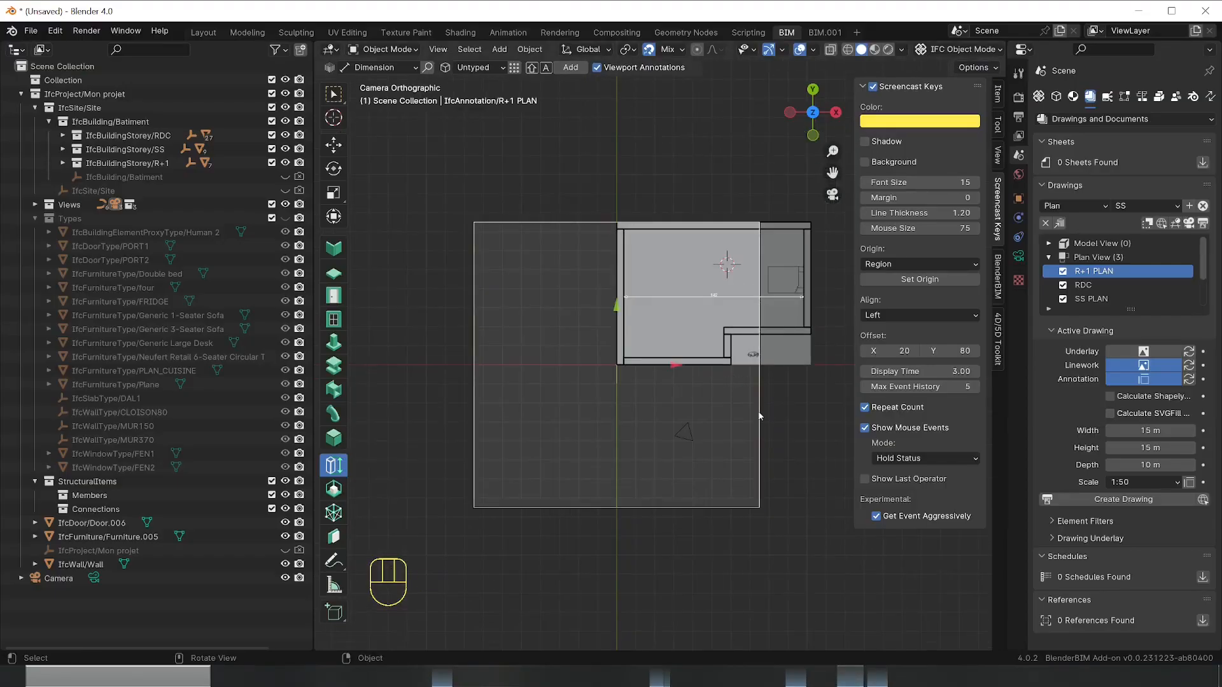
key(g)
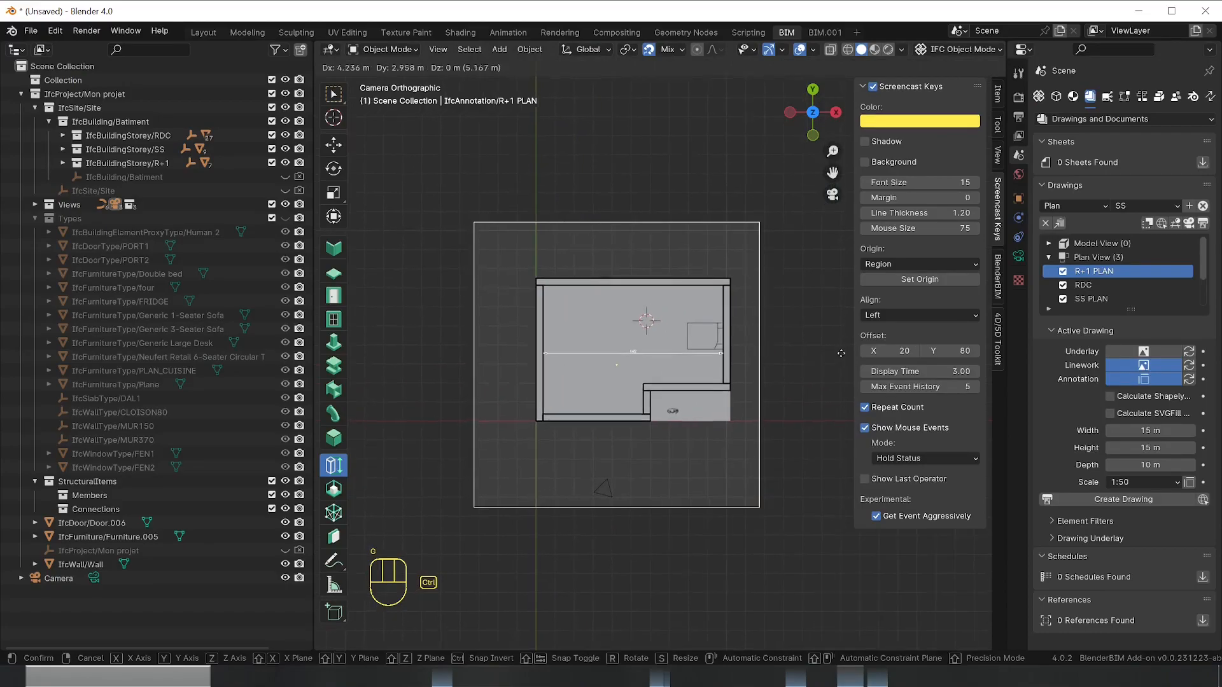
click(849, 350)
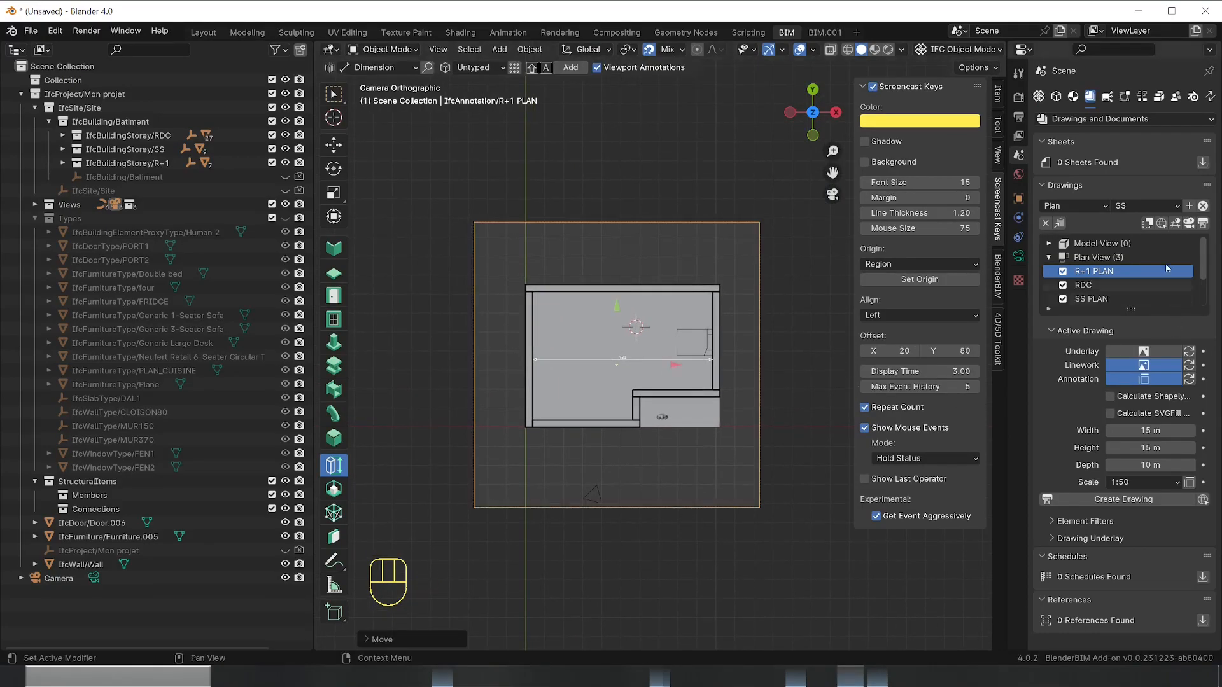
Activate the RDC and SS PLAN drawings in turn to check how each floor is framed
click(1094, 286)
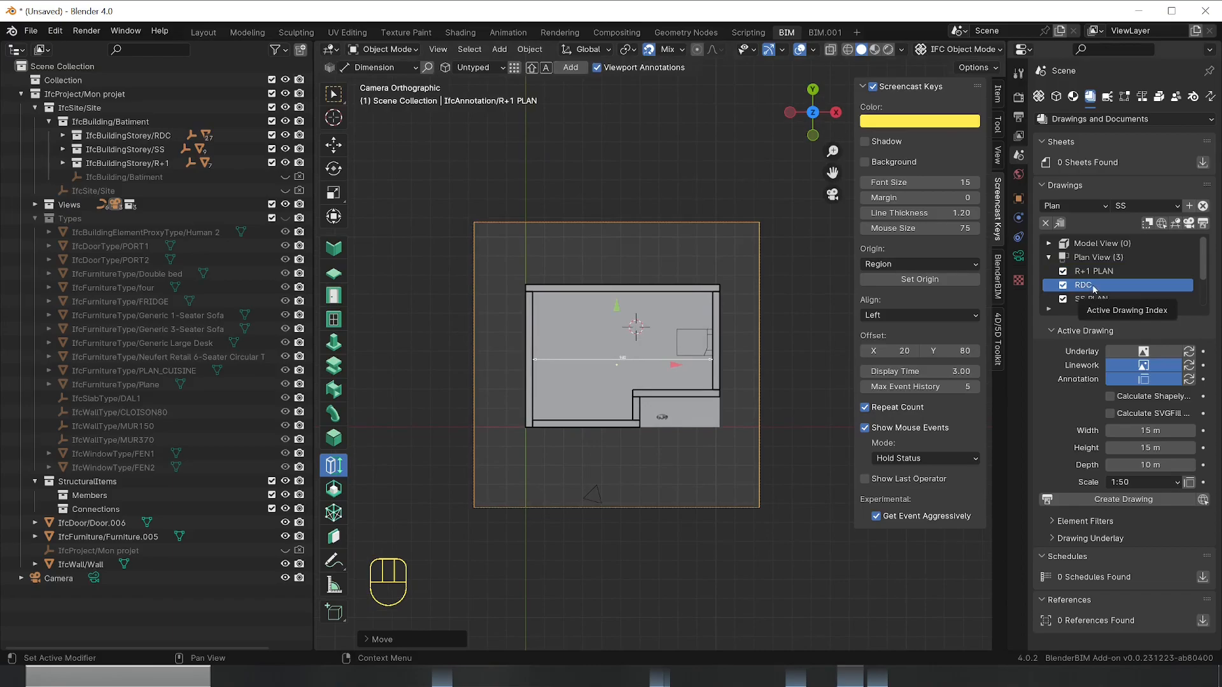
click(1188, 224)
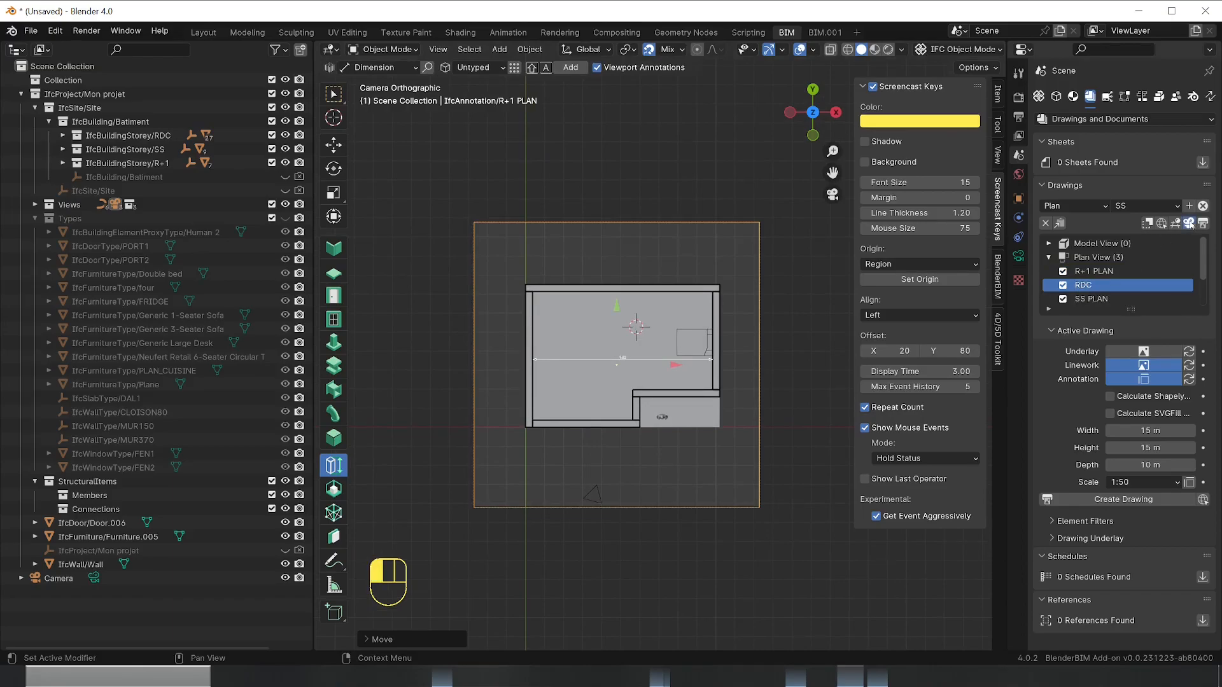
click(1123, 298)
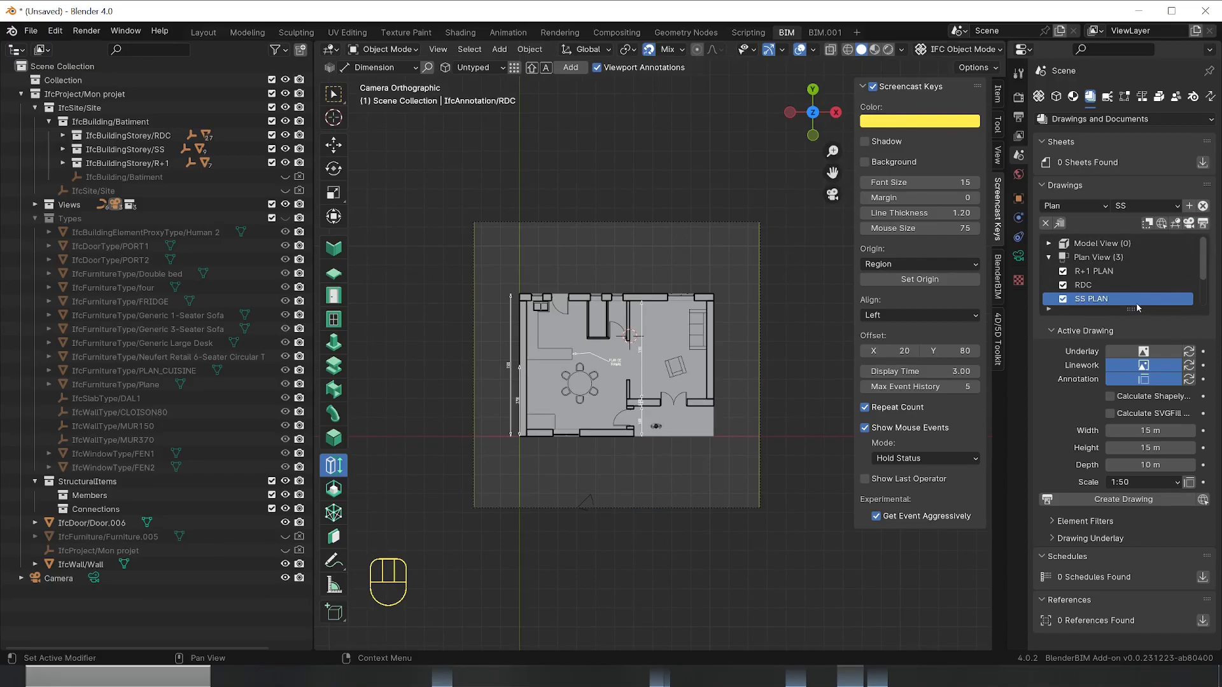
click(1188, 224)
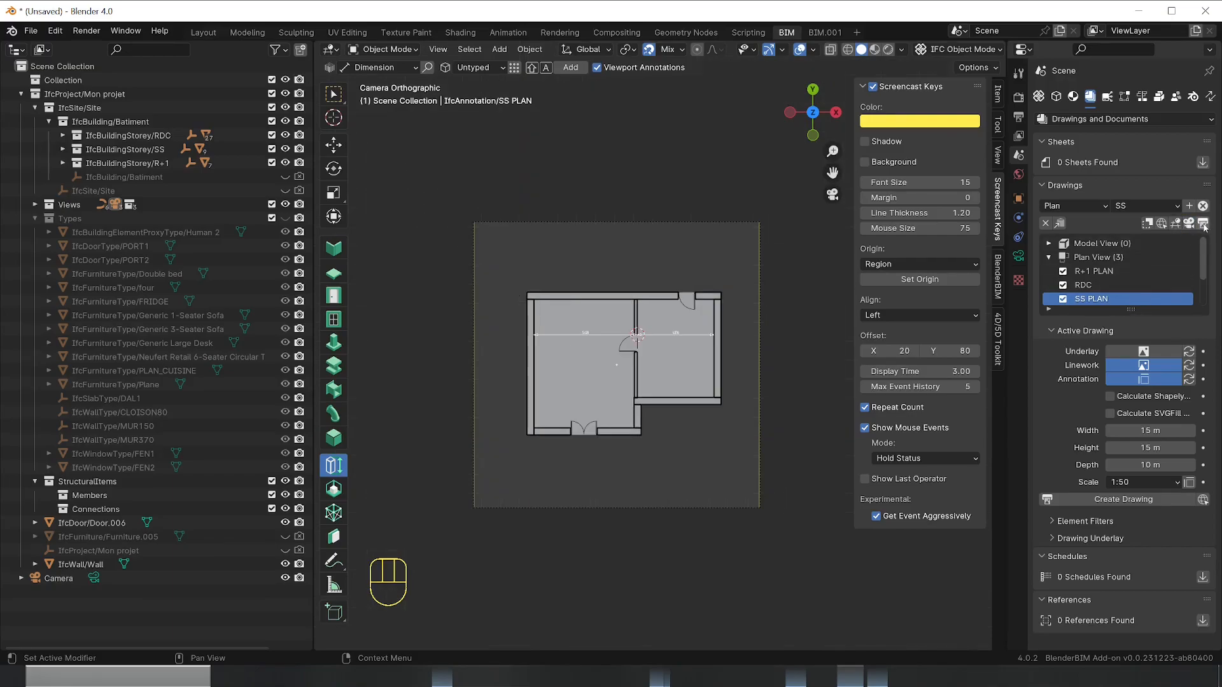
click(1113, 270)
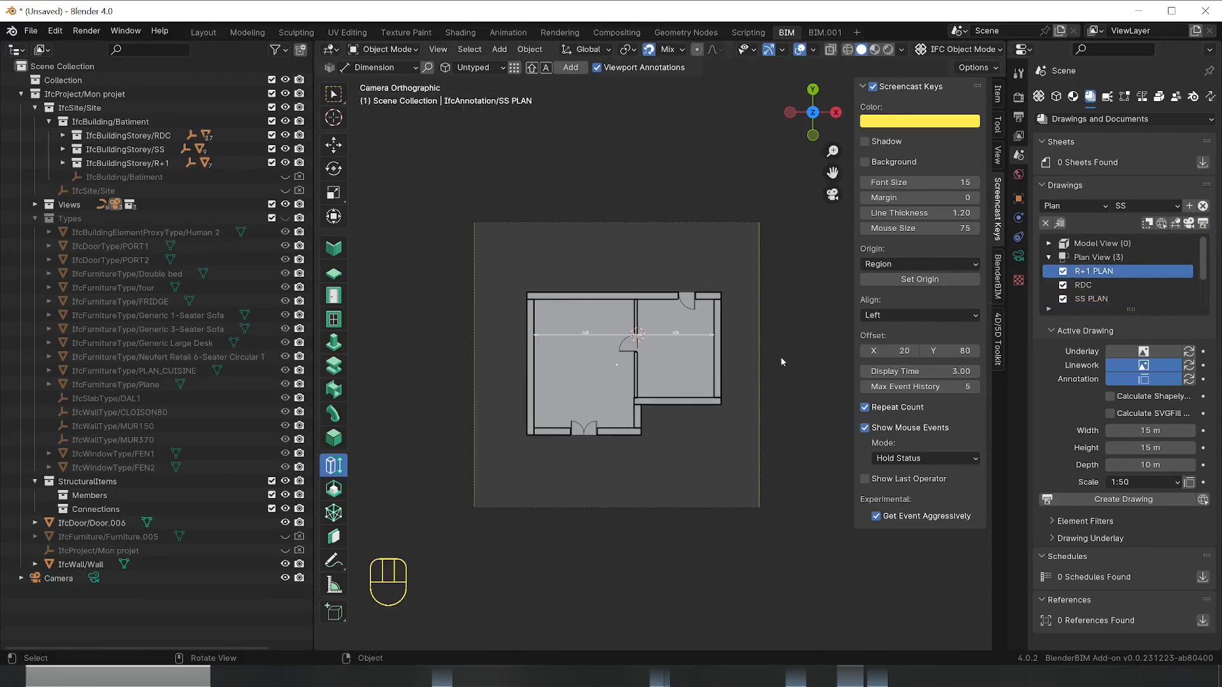
Load the project's sheets and add a new sheet with the A1 titleblock
click(1043, 185)
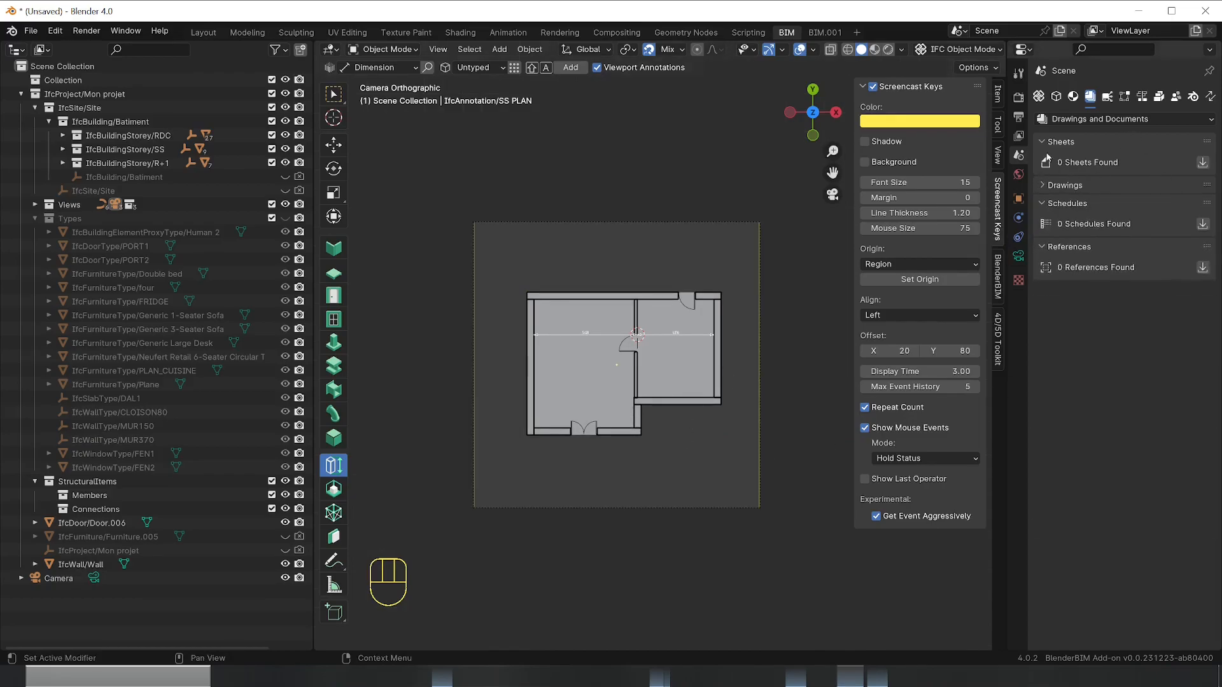
click(1202, 163)
click(1157, 162)
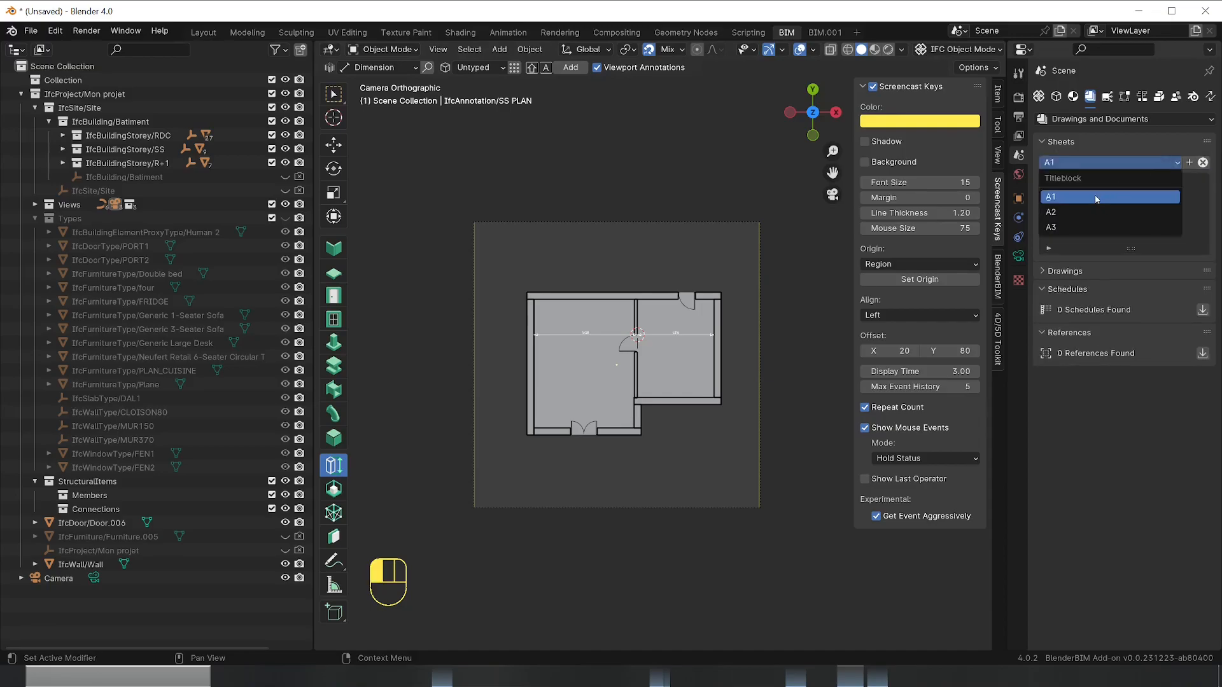
click(1096, 198)
click(1188, 163)
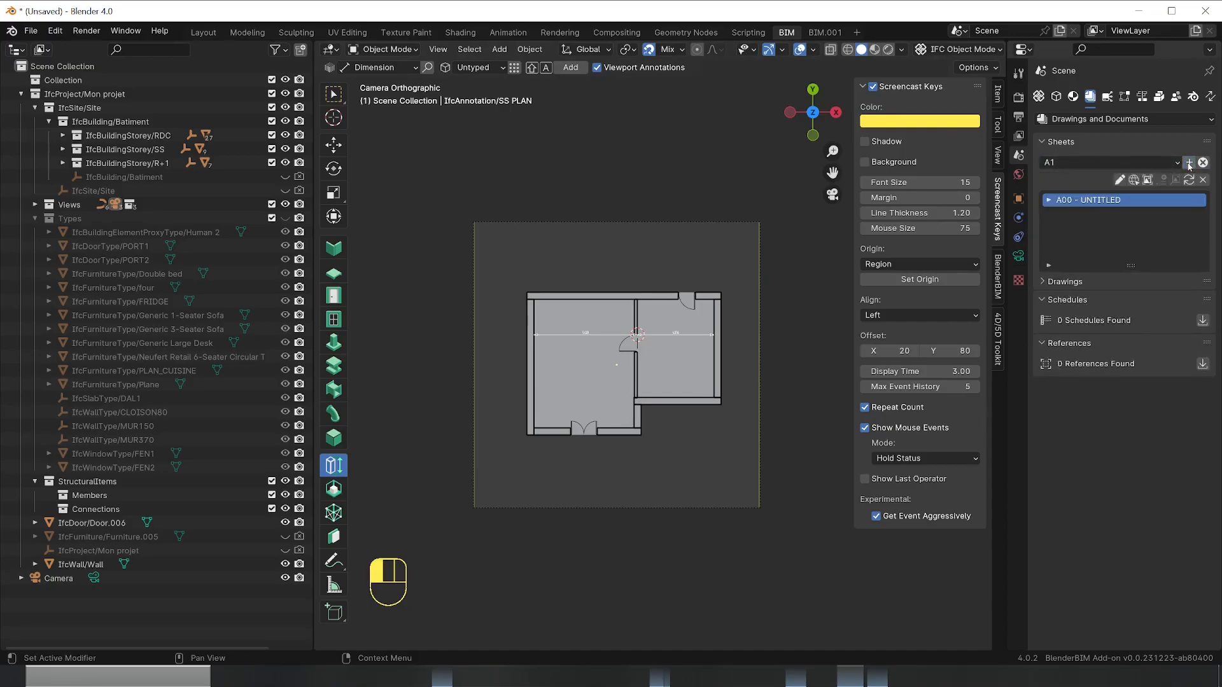
Set the new sheet's identification to A1 and its name to PLANS 50è
click(1120, 180)
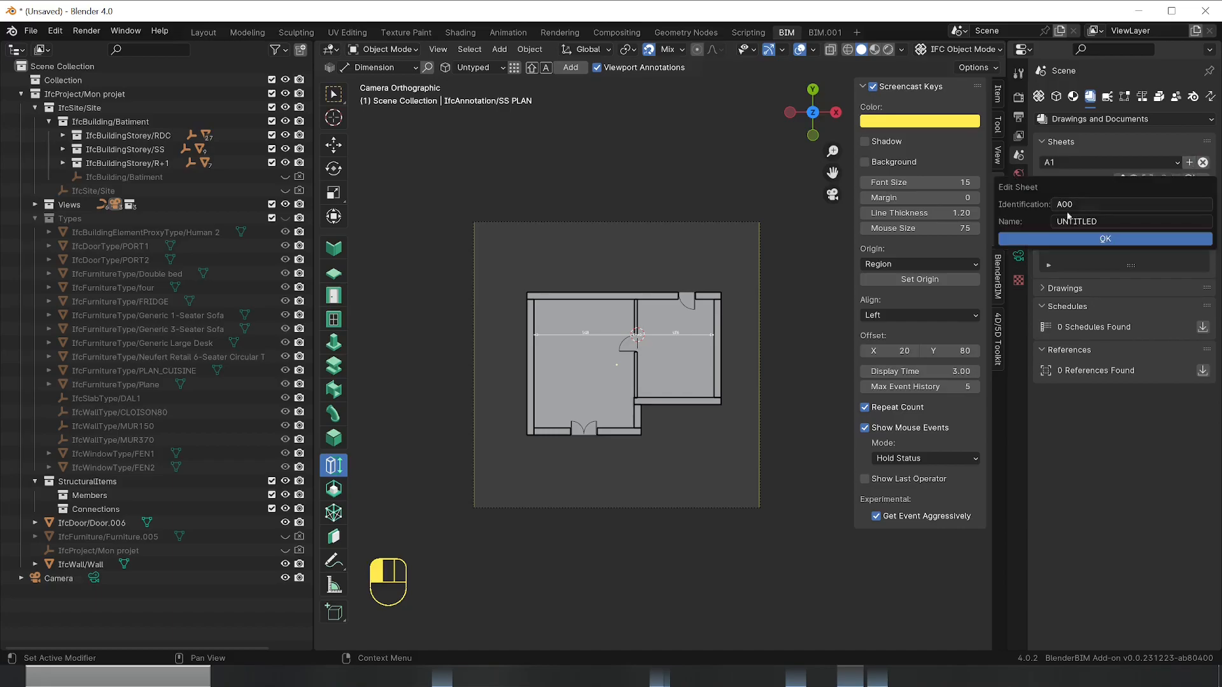
text(A1)
click(1126, 224)
drag(1113, 223, 1031, 224)
text(PLANS 50è)
click(1056, 239)
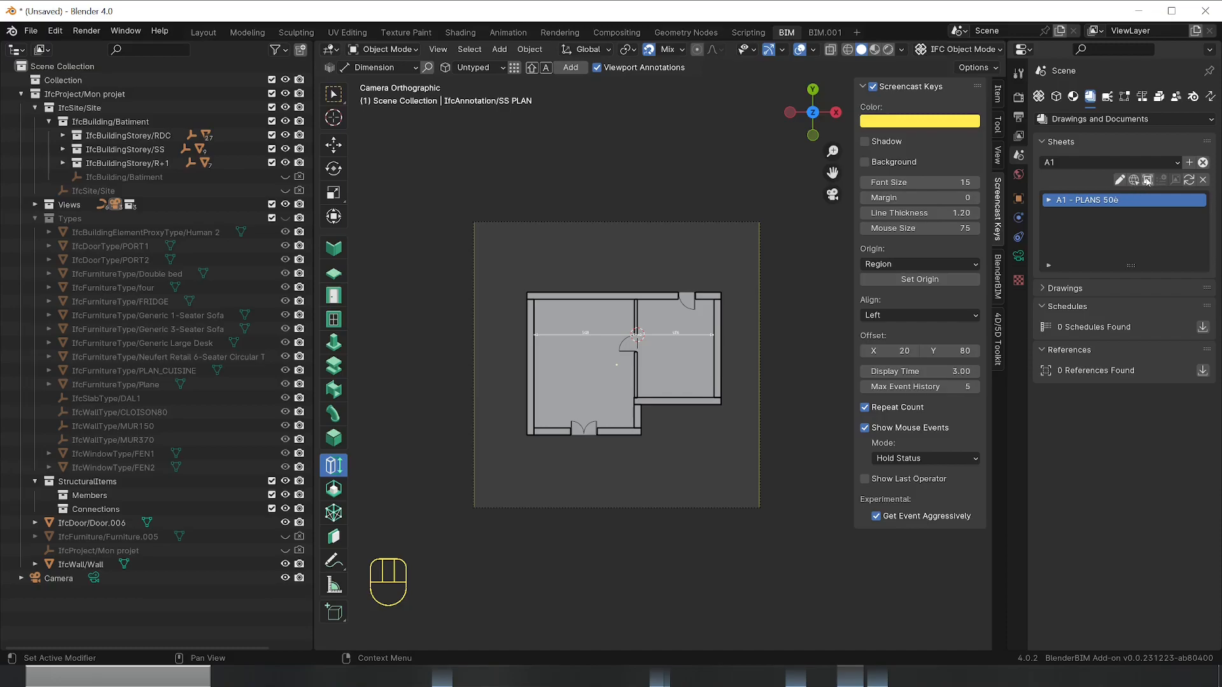
Add the RDC, SS PLAN and R+1 PLAN drawings to the A1 - PLANS 50è sheet in that order
click(1047, 201)
click(1050, 289)
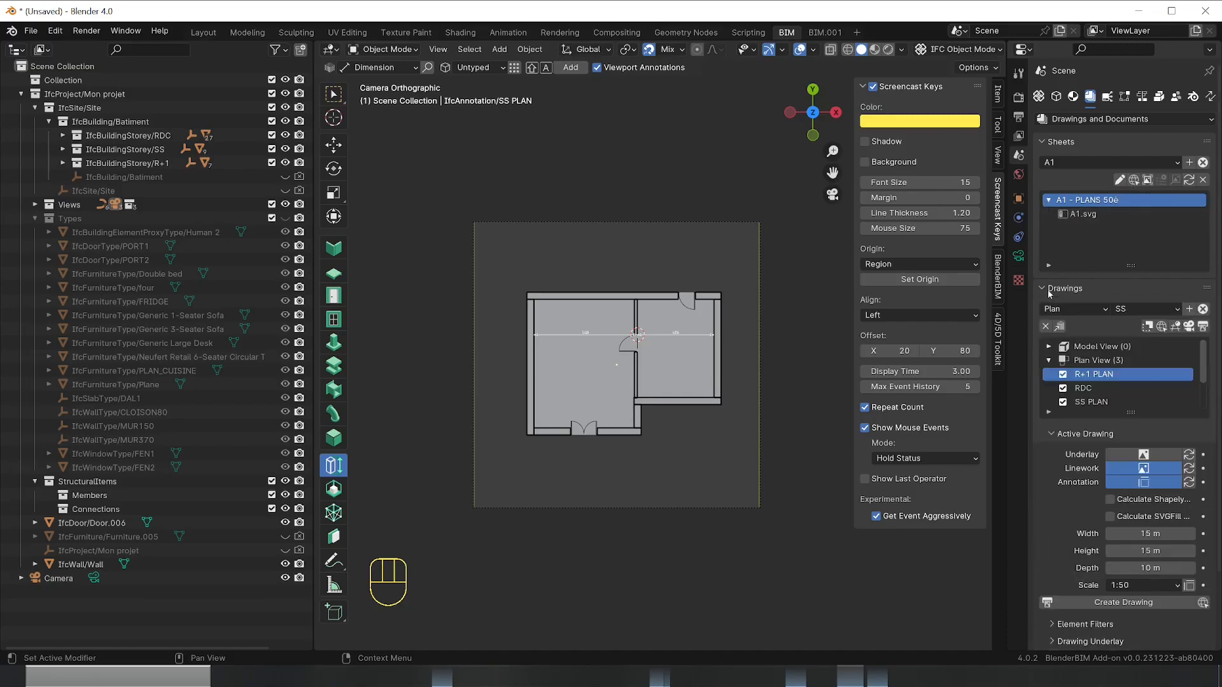
click(1096, 389)
click(1147, 180)
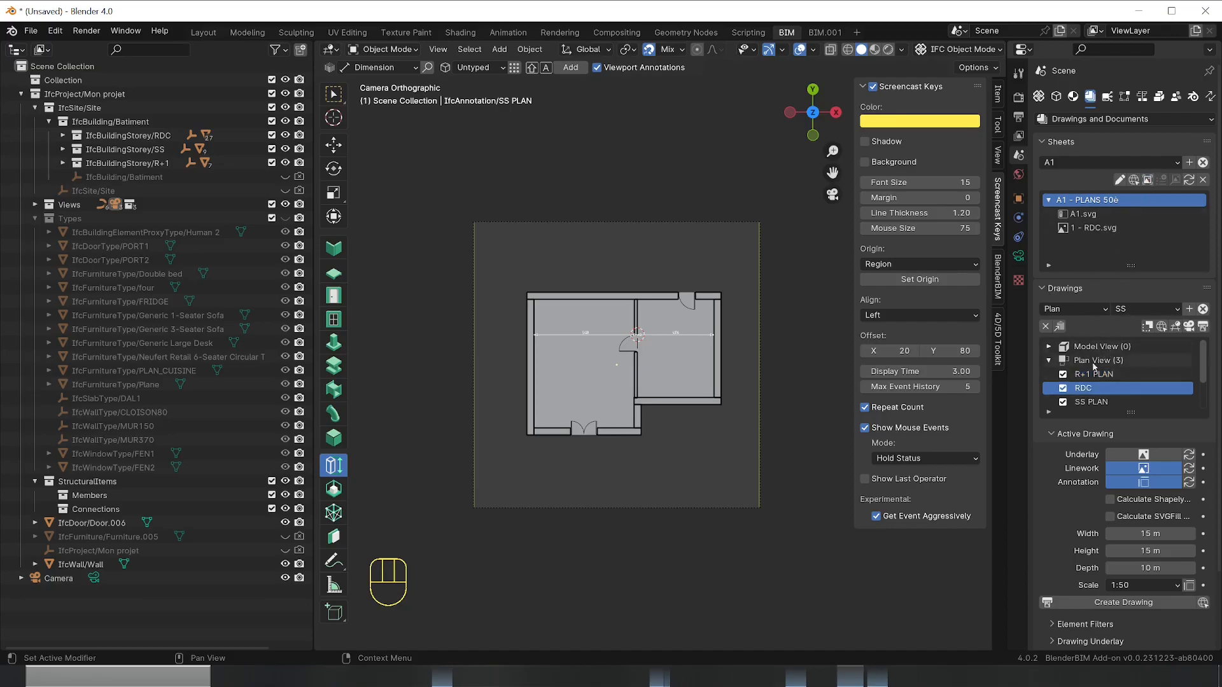
click(1094, 404)
click(1147, 180)
click(1097, 377)
click(1147, 180)
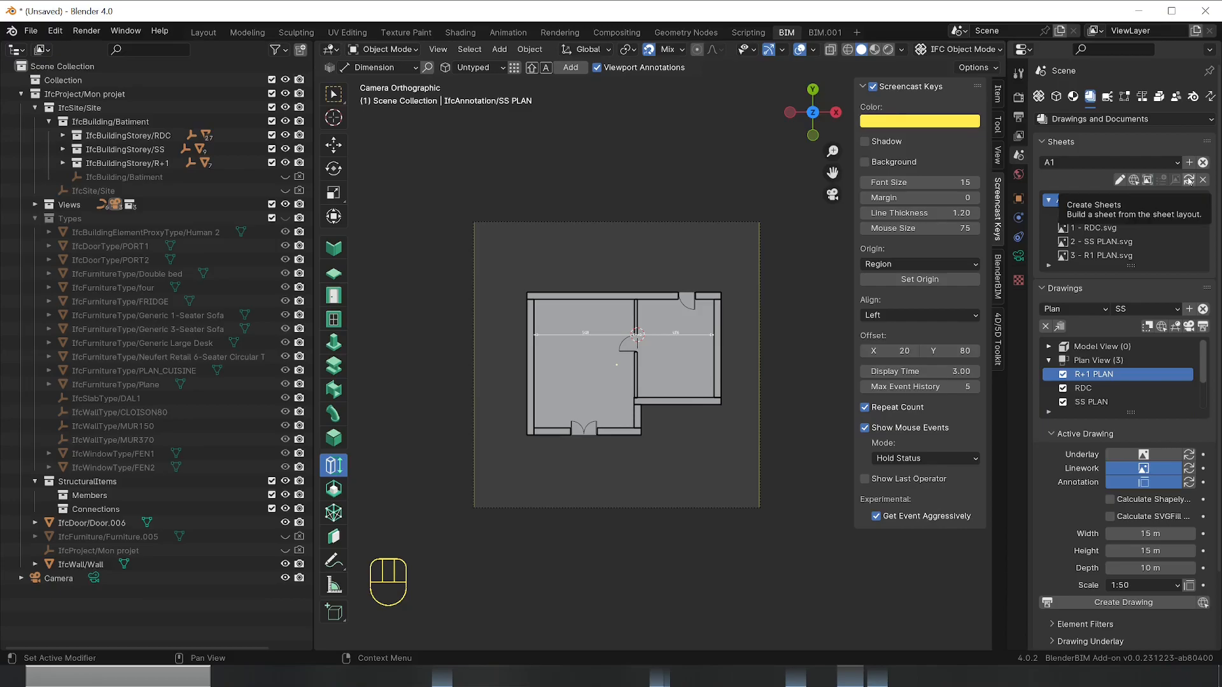
Build the A1 - PLANS 50è sheet from its layout and open the layout SVG in Inkscape
click(1188, 181)
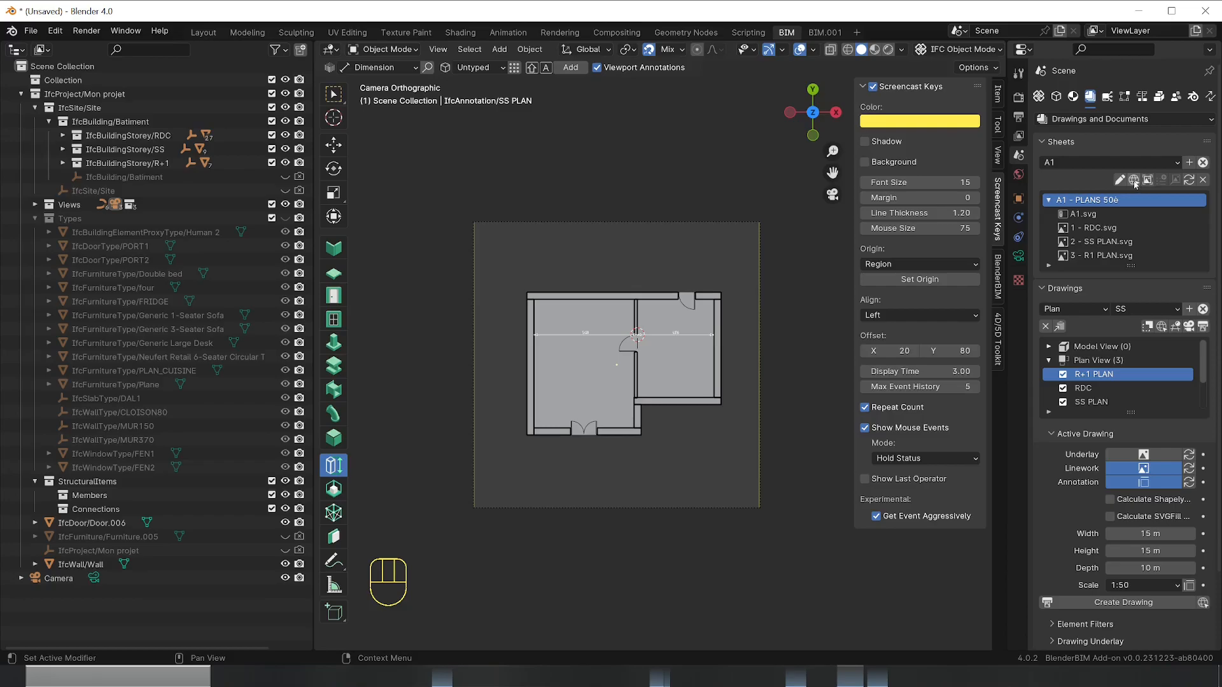
scroll(1128, 252, down, 2)
scroll(1126, 252, up, 2)
click(1134, 182)
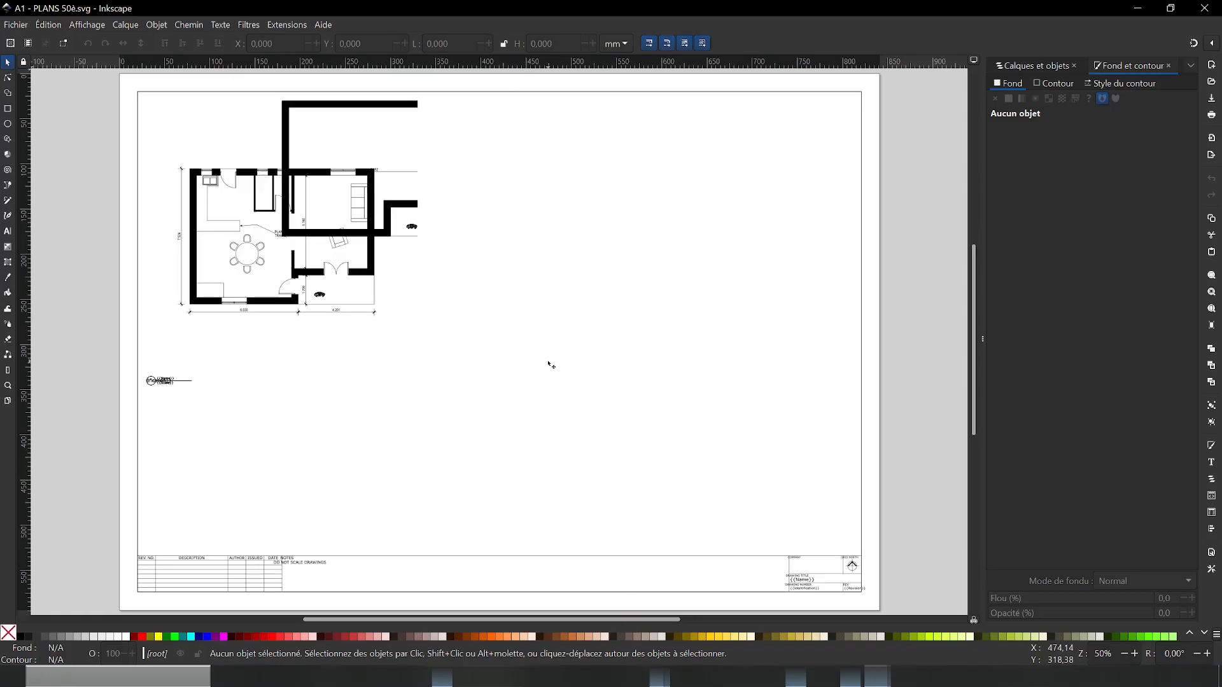
Separate the overlapping drawings, moving R+1 PLAN to about X 489 mm and SS PLAN between it and RDC, and save the layout on closing
click(353, 224)
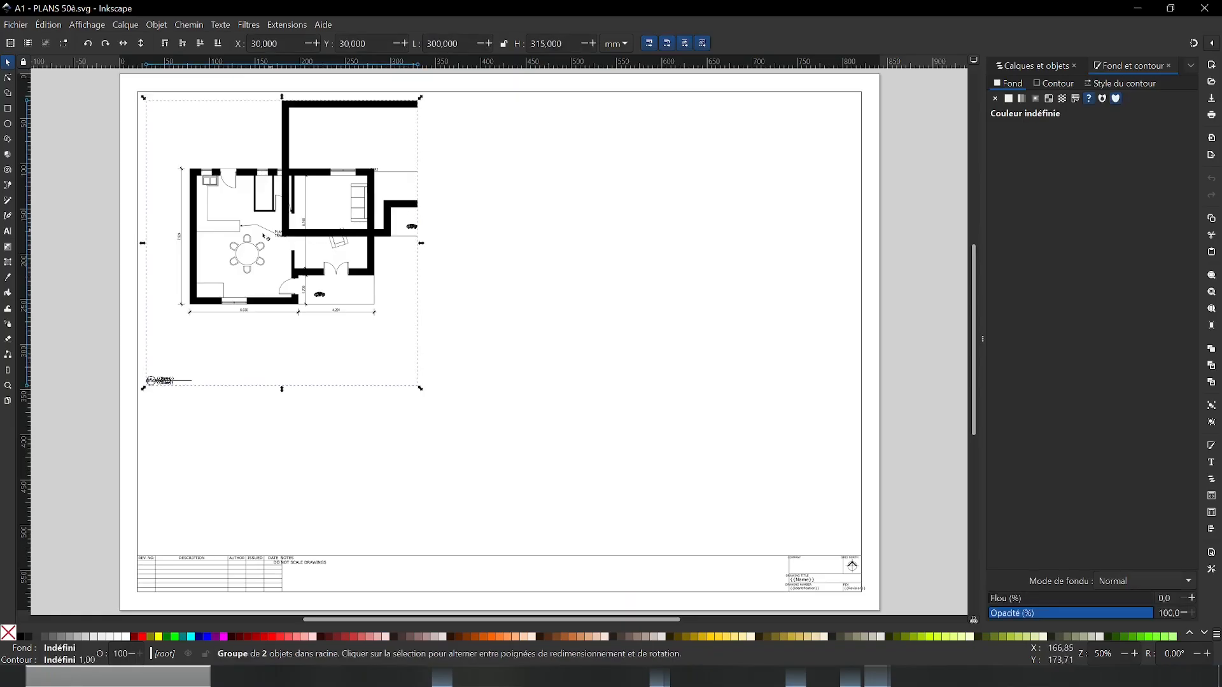
drag(285, 238, 702, 237)
click(334, 234)
drag(287, 238, 417, 257)
click(258, 301)
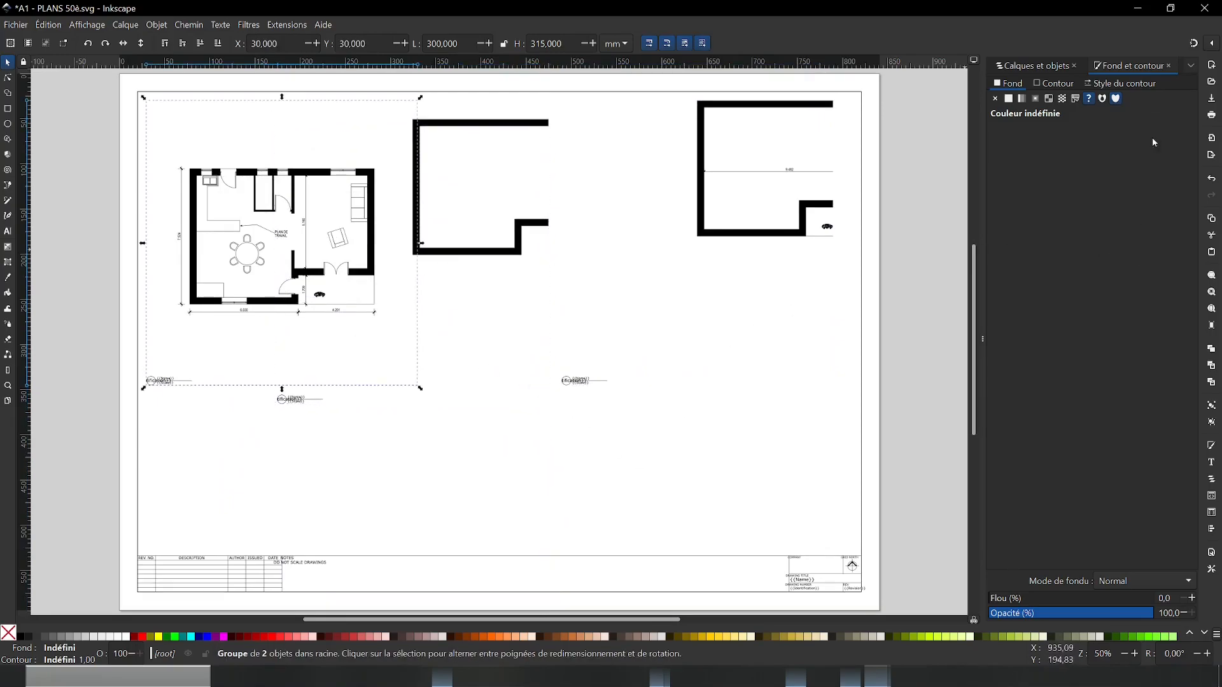
click(1203, 8)
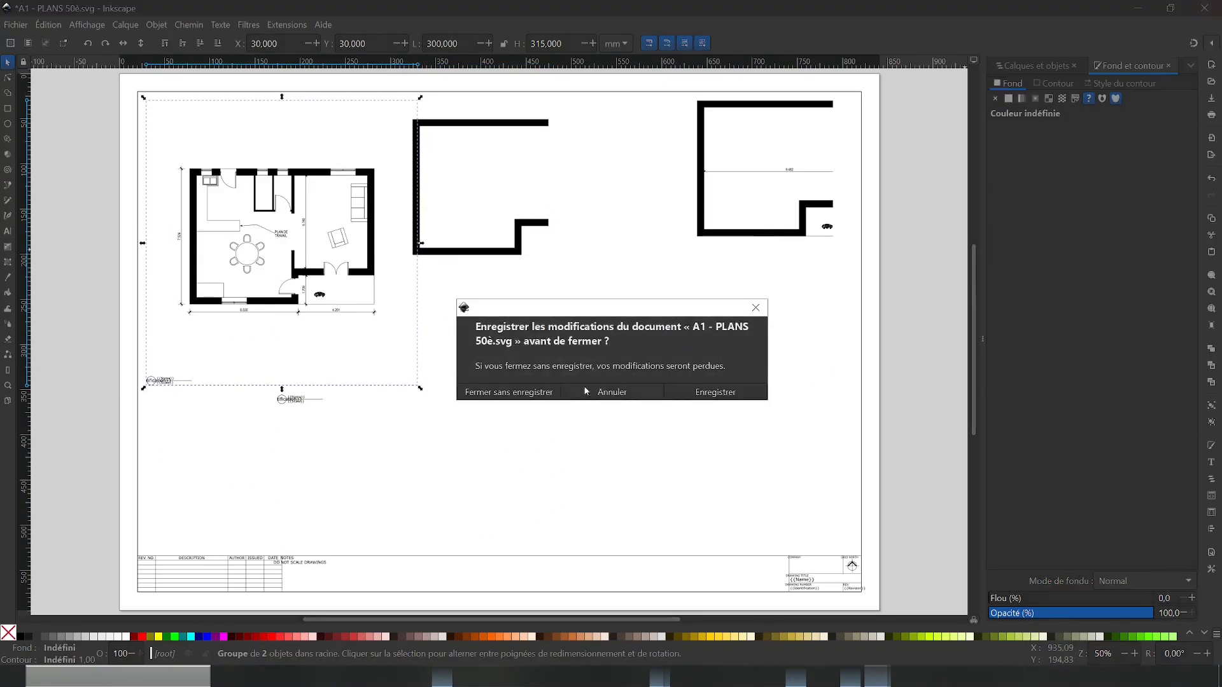
click(735, 392)
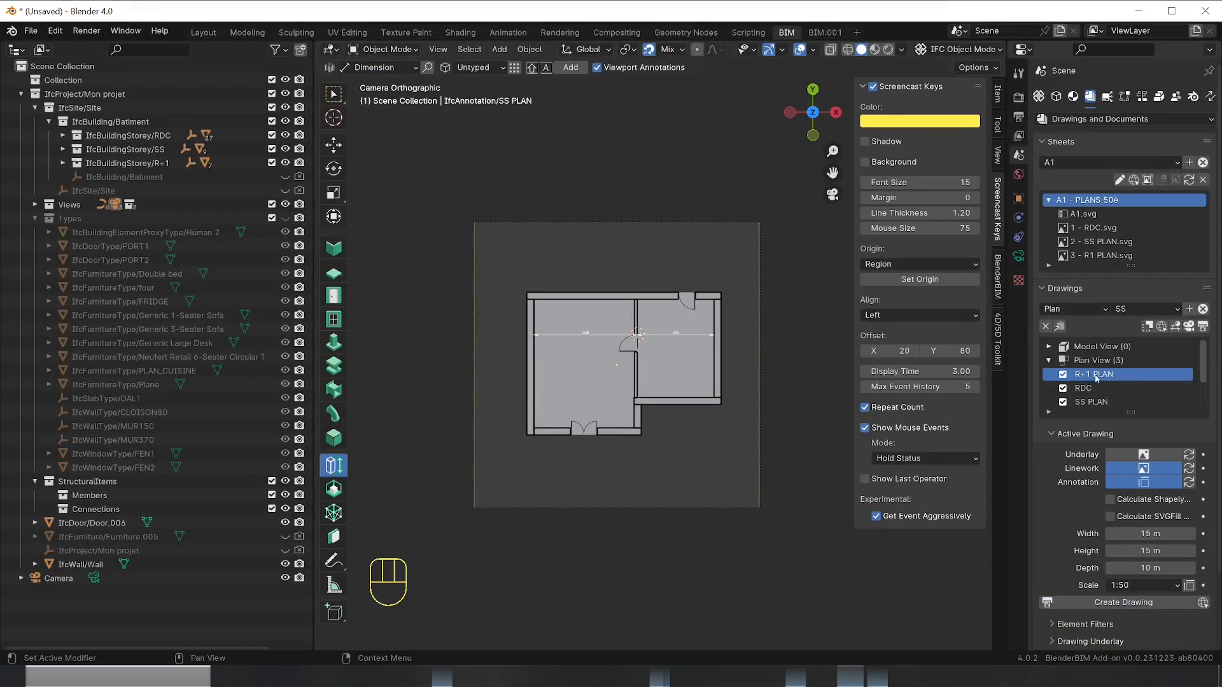
Regenerate the SS PLAN drawing in Blender, and activate R+1 PLAN and regenerate it too
click(1203, 327)
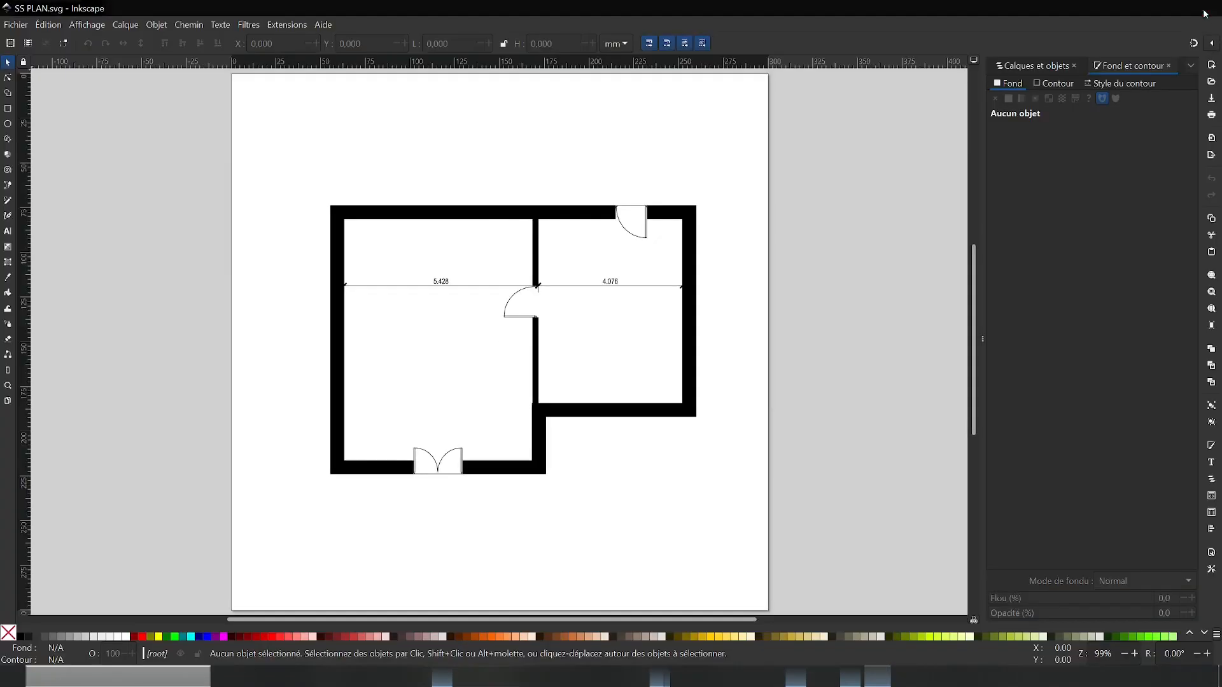
click(1205, 9)
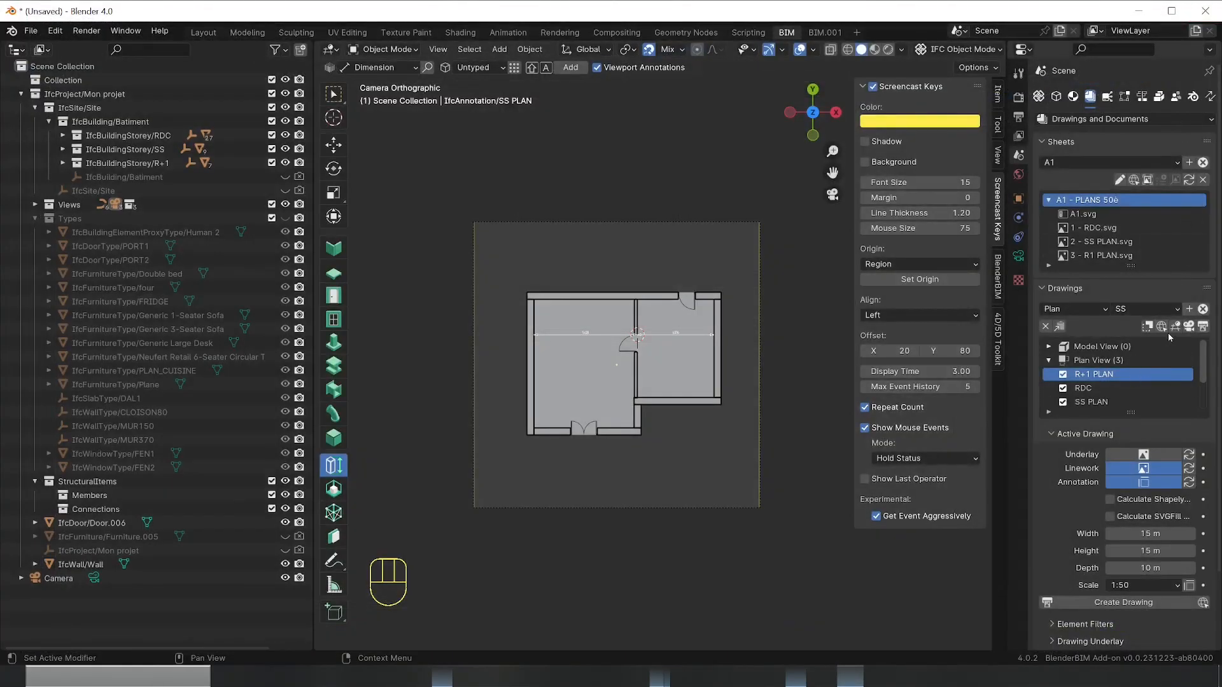
click(1188, 326)
click(1203, 328)
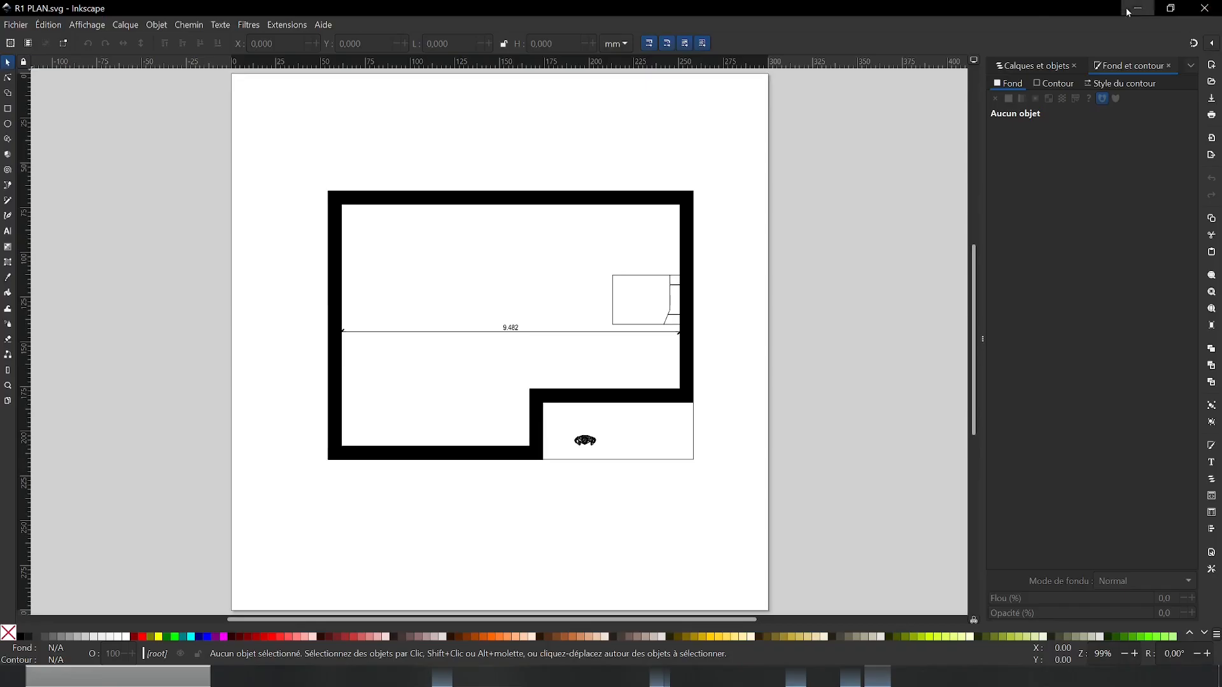
click(1137, 8)
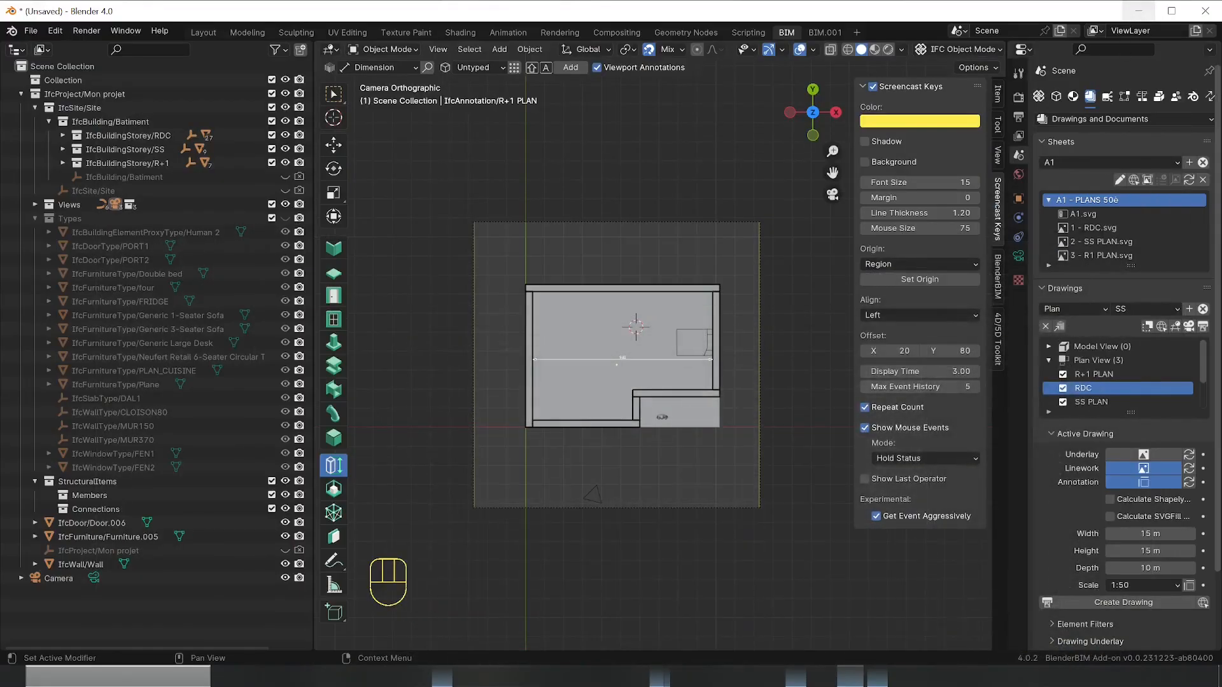
Regenerate the RDC drawing, activate and regenerate SS PLAN, and put away the resulting SVG previews
click(1203, 326)
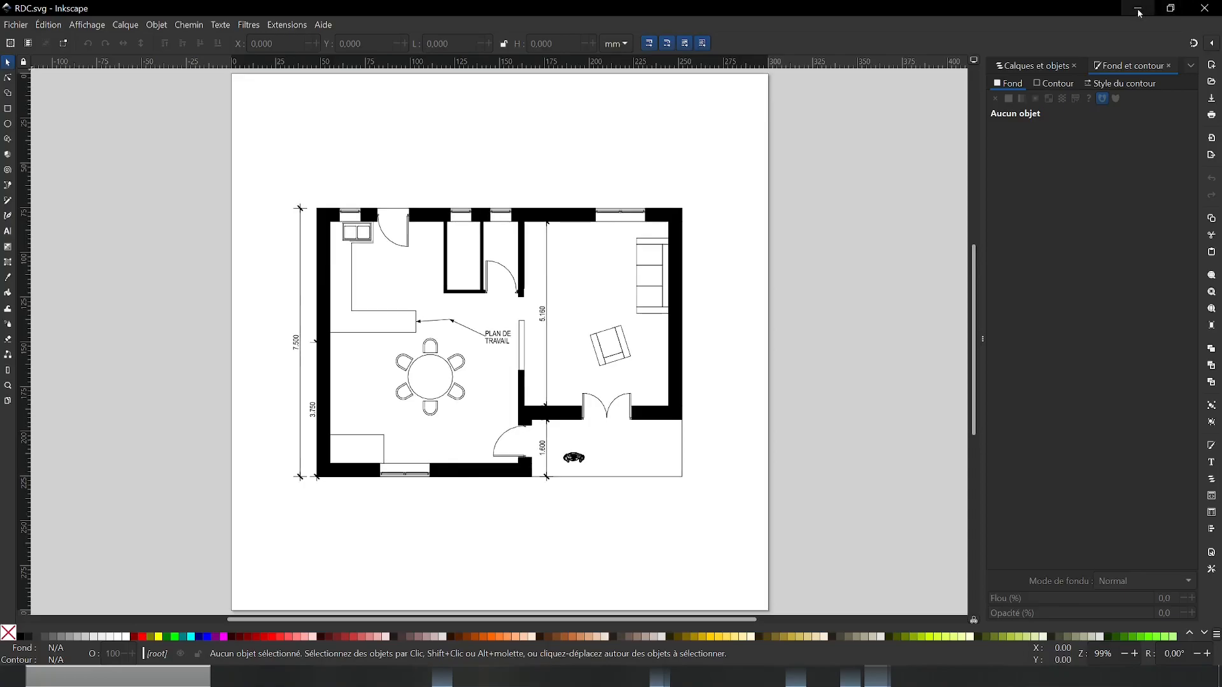
click(1138, 8)
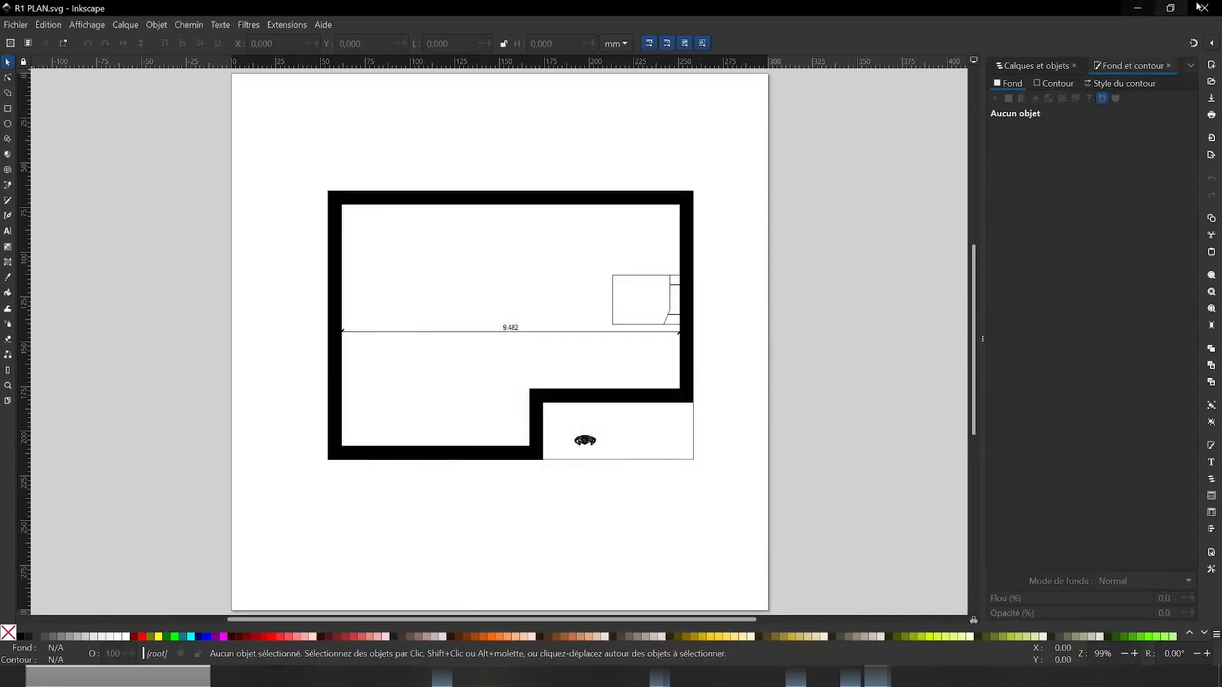
click(1137, 8)
click(1123, 402)
click(1176, 326)
click(1188, 326)
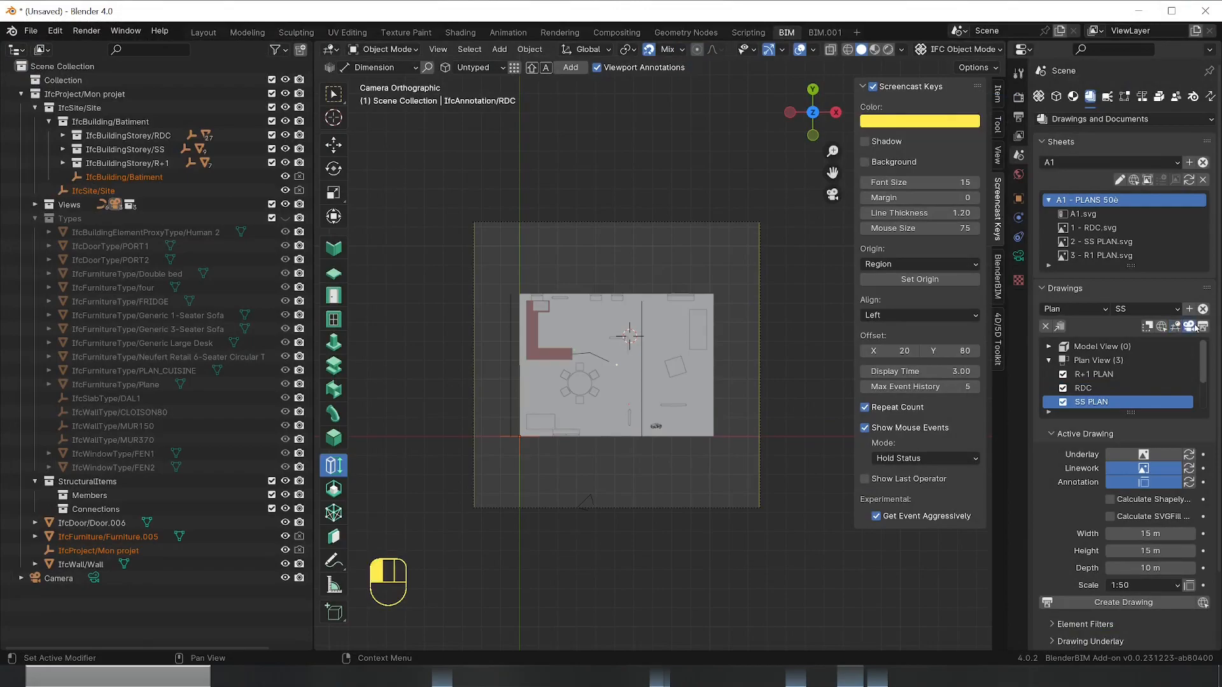
click(1202, 327)
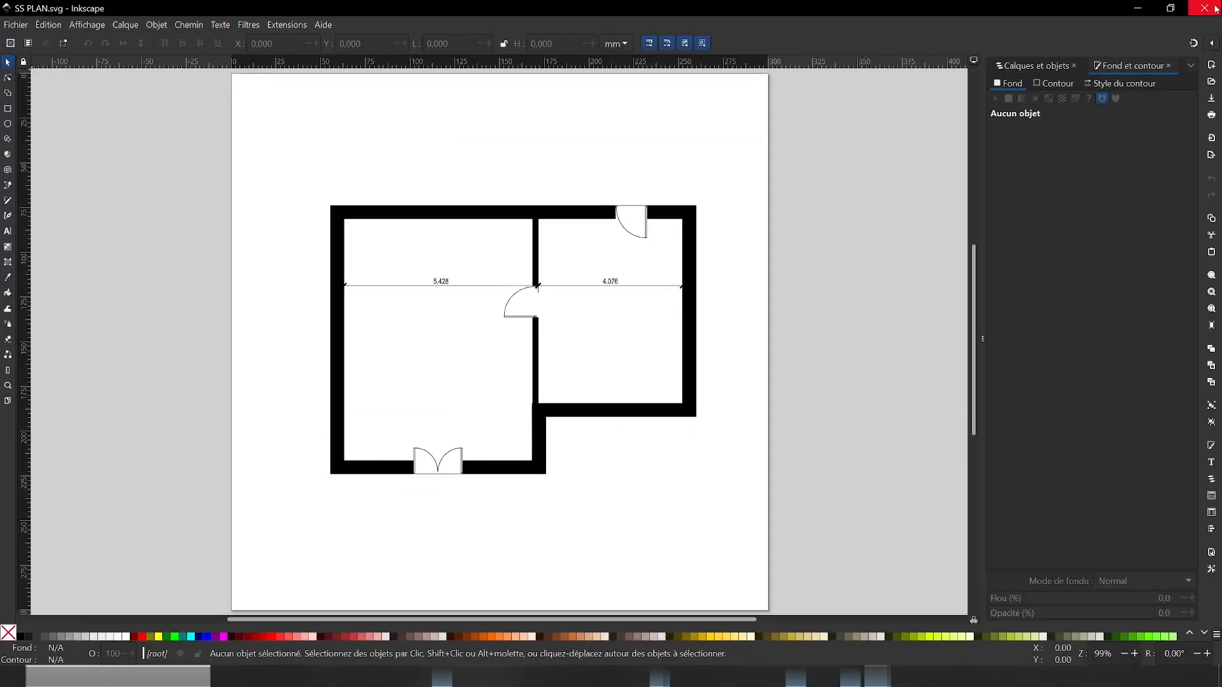
click(1209, 9)
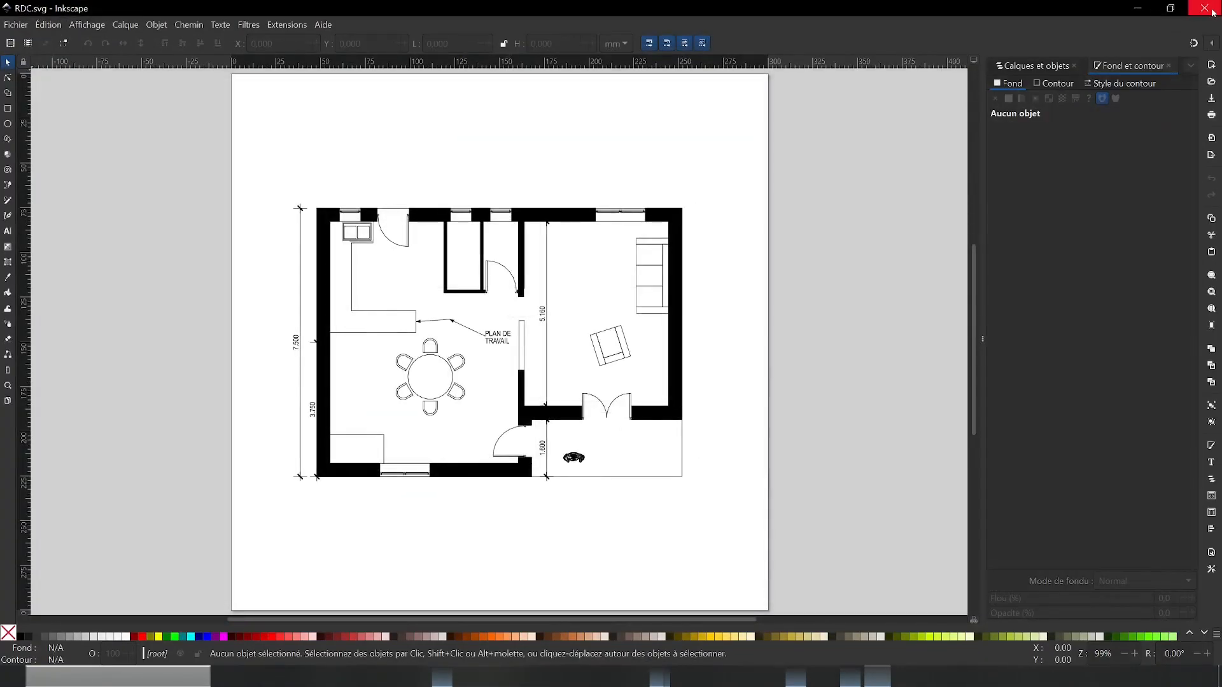
click(1209, 10)
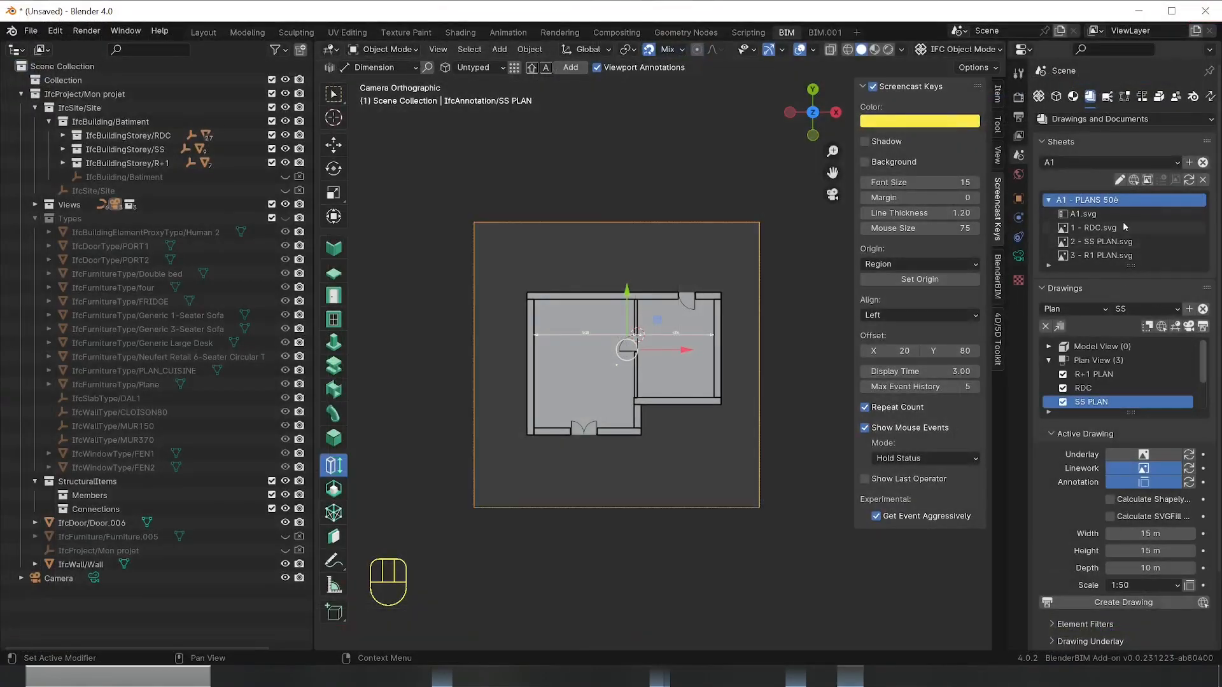
Reopen the A1 sheet layout in Inkscape and move SS PLAN clear of RDC to about X 235 mm, Y 182 mm
click(1134, 182)
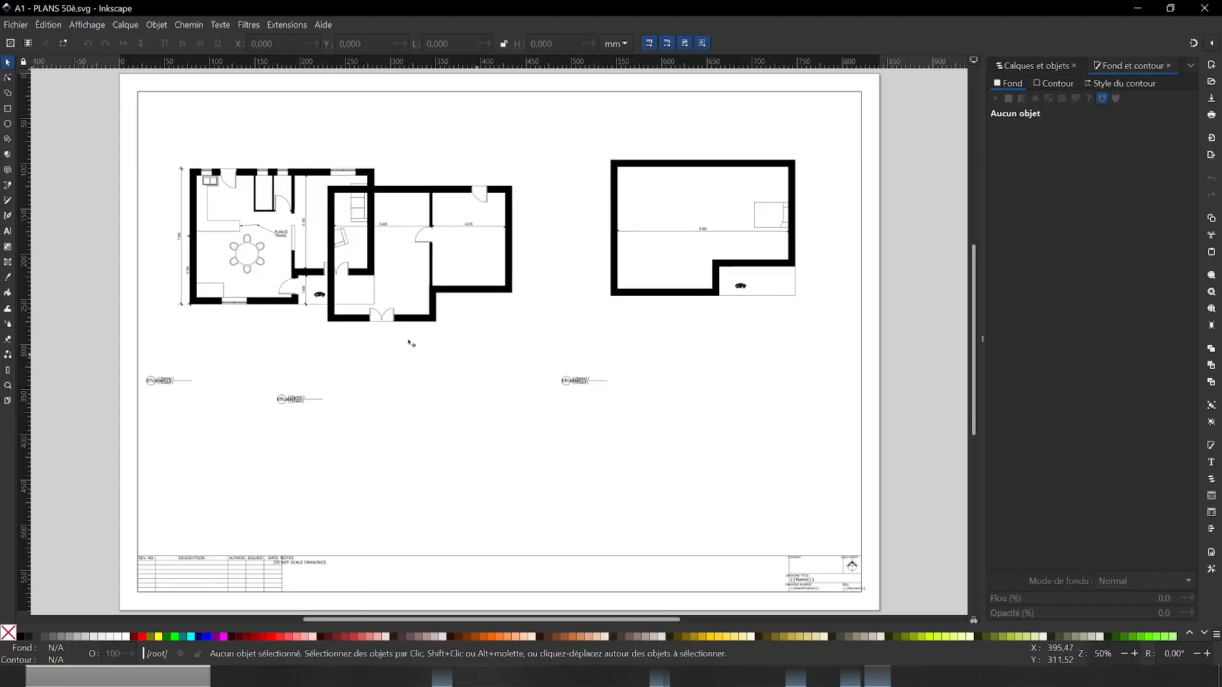
drag(463, 282, 510, 430)
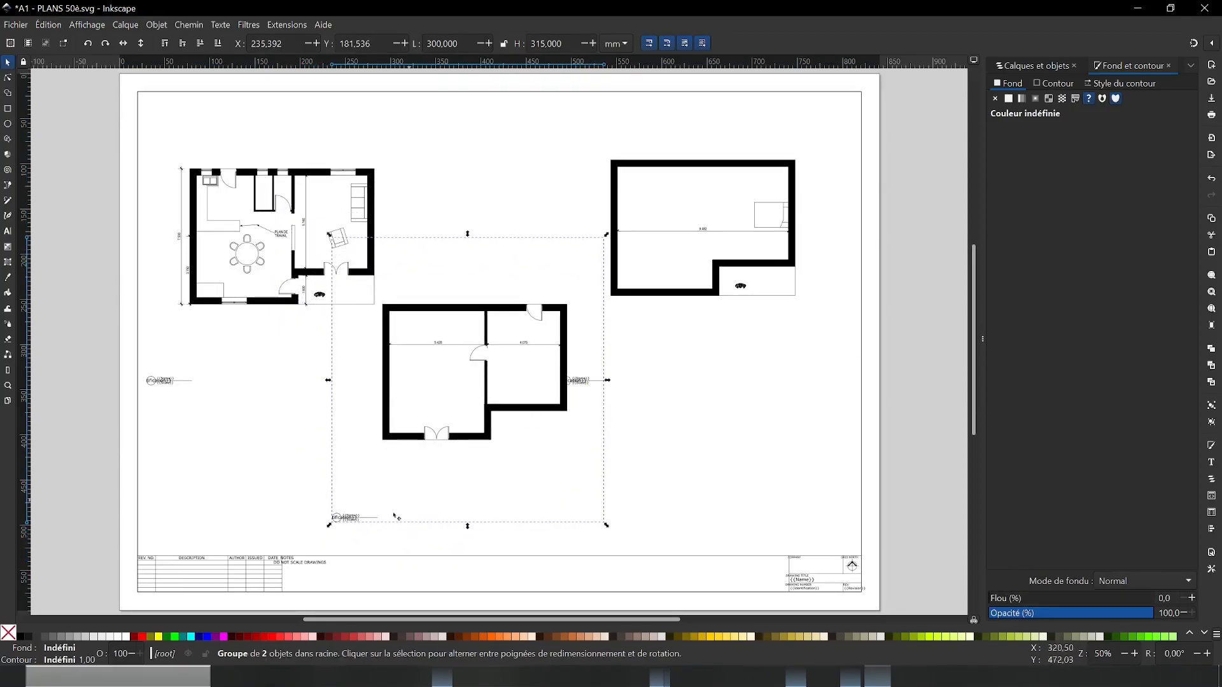
Try to edit the SS PLAN view title separately inside its group
click(349, 518)
double_click(348, 518)
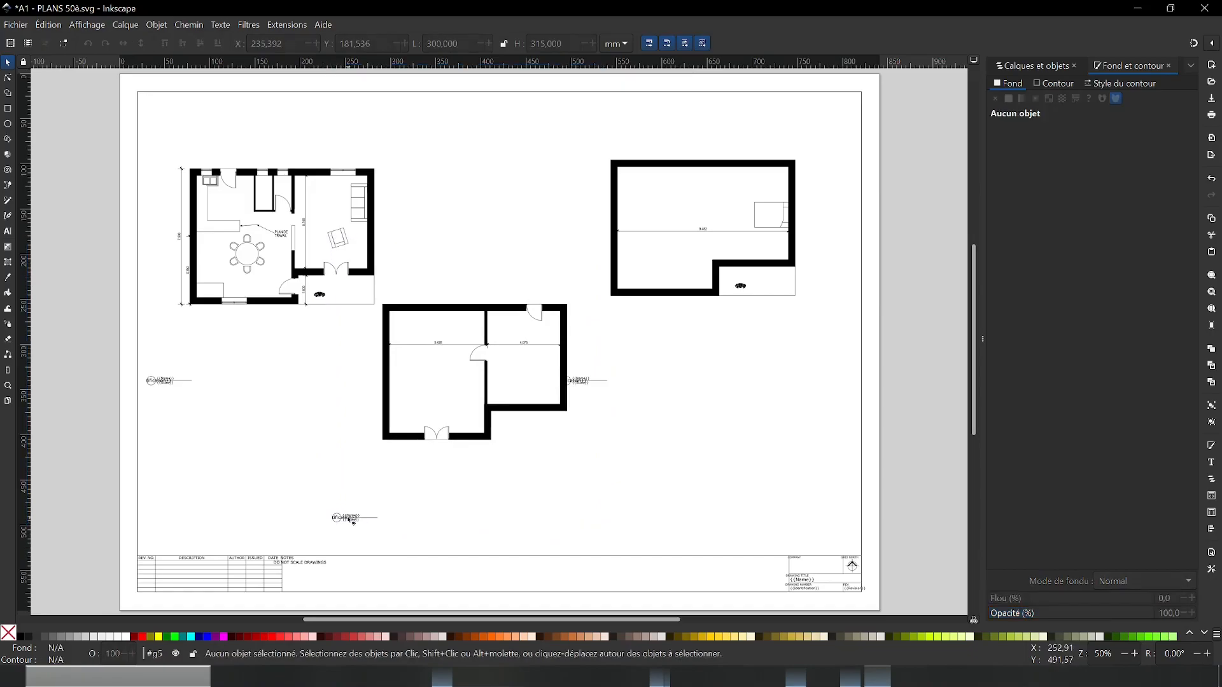
click(343, 519)
double_click(341, 518)
click(342, 519)
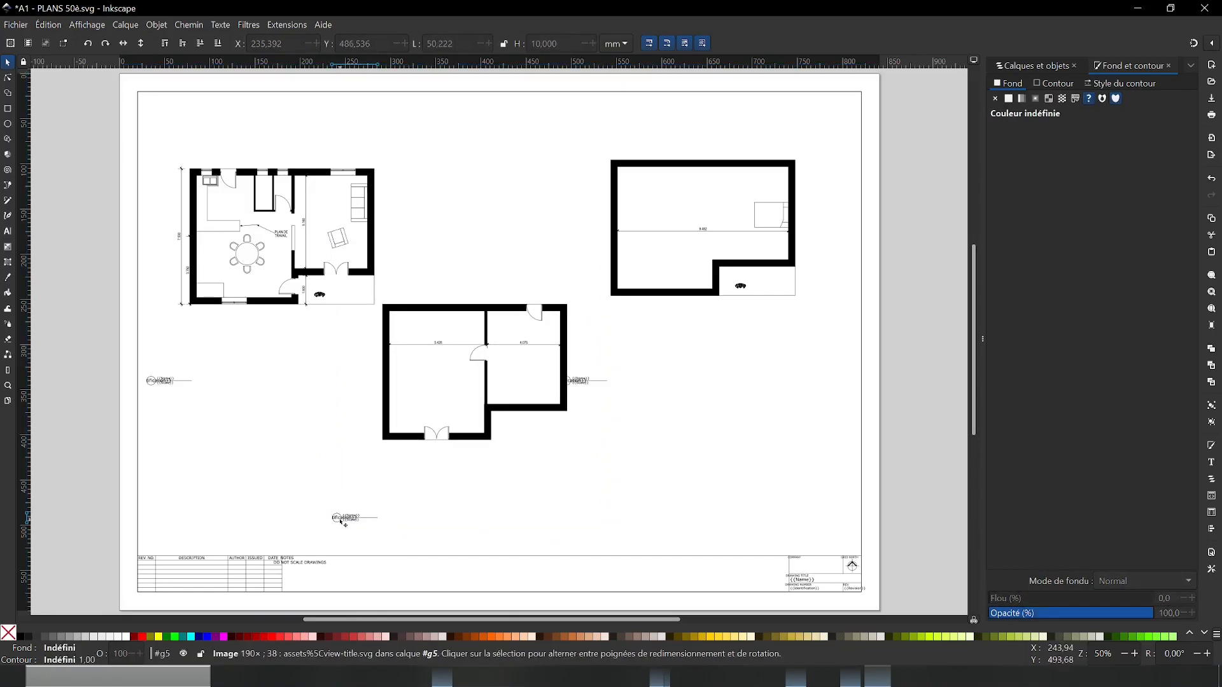
scroll(328, 511, up, 2)
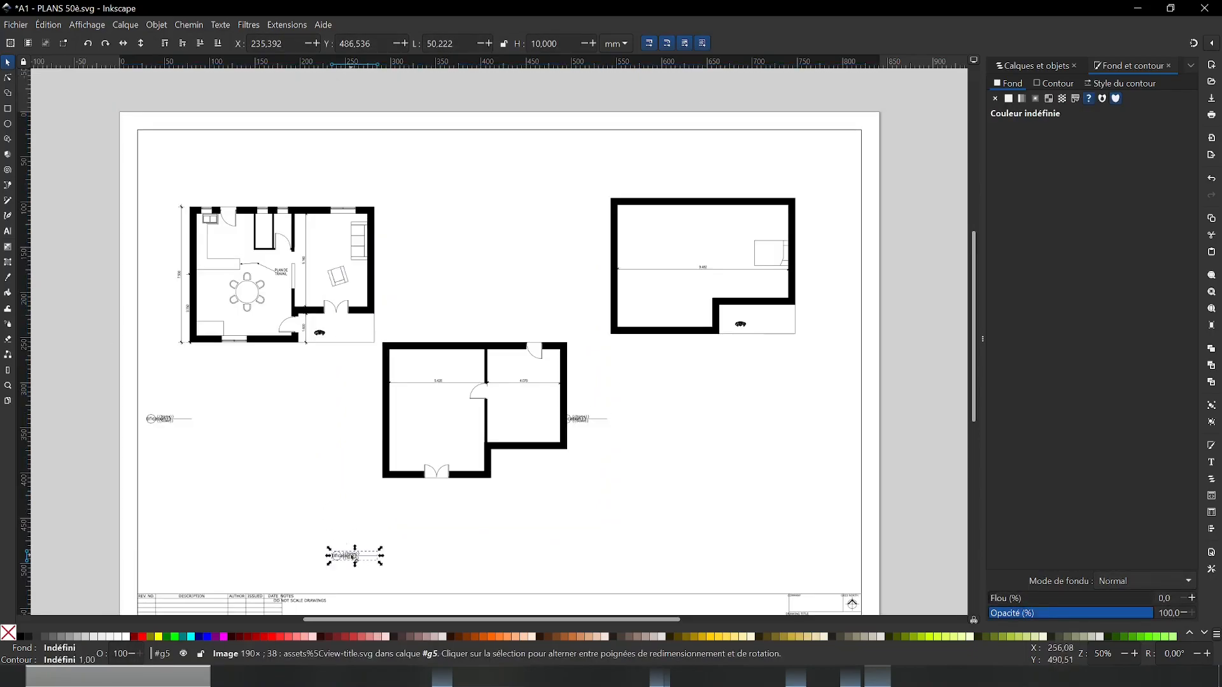
key(g)
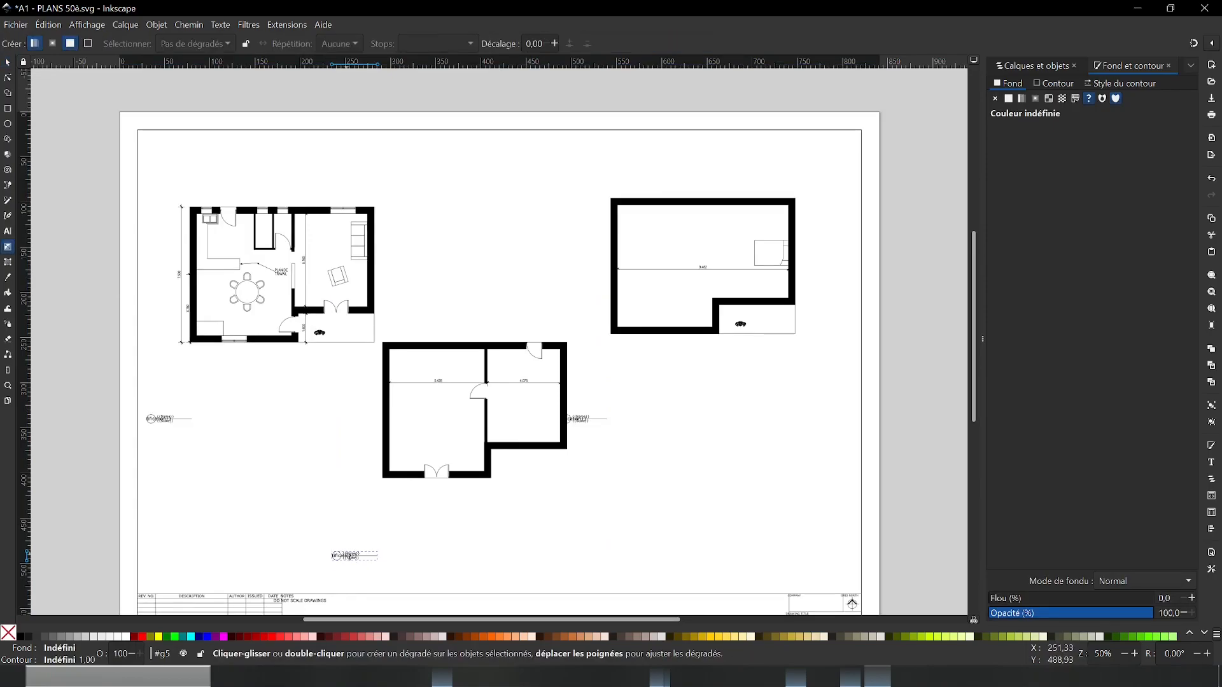
double_click(350, 559)
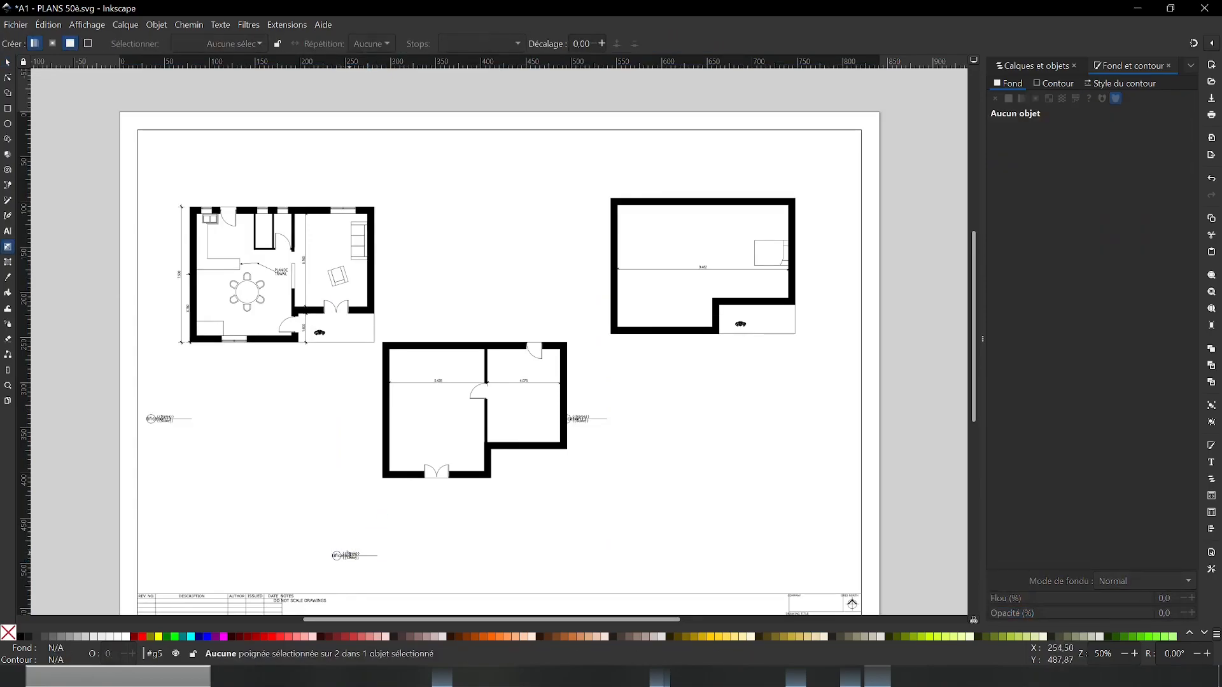
click(348, 552)
key(Escape)
key(Escape)
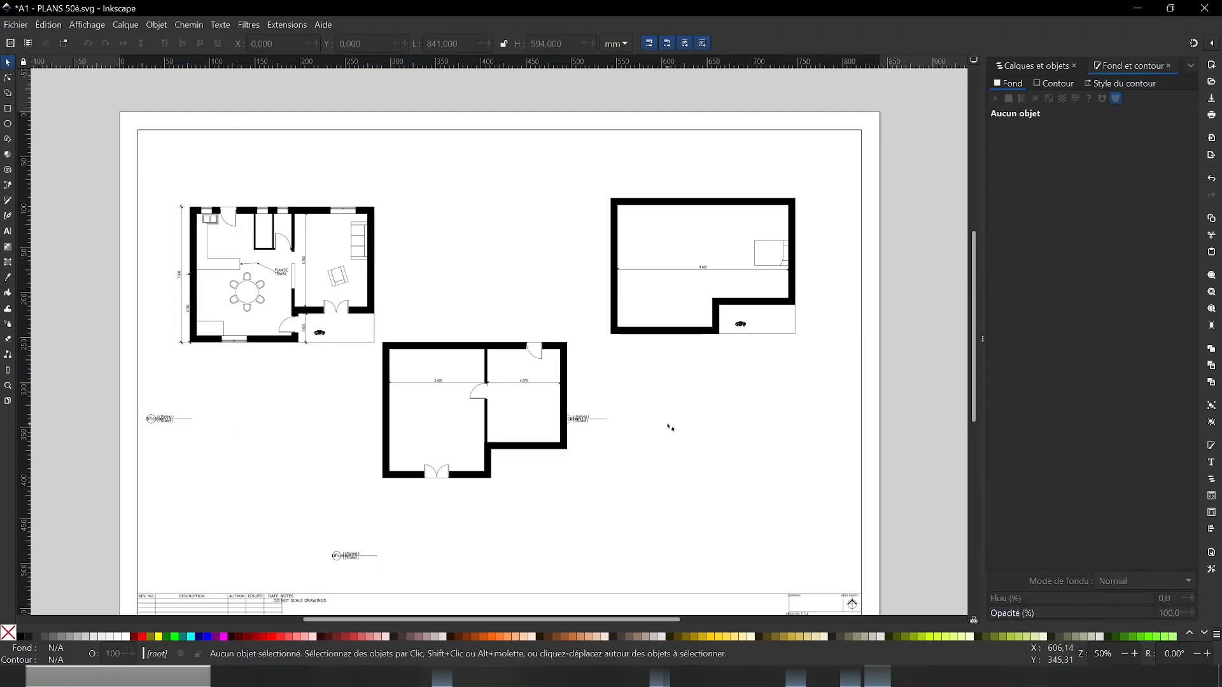
click(666, 424)
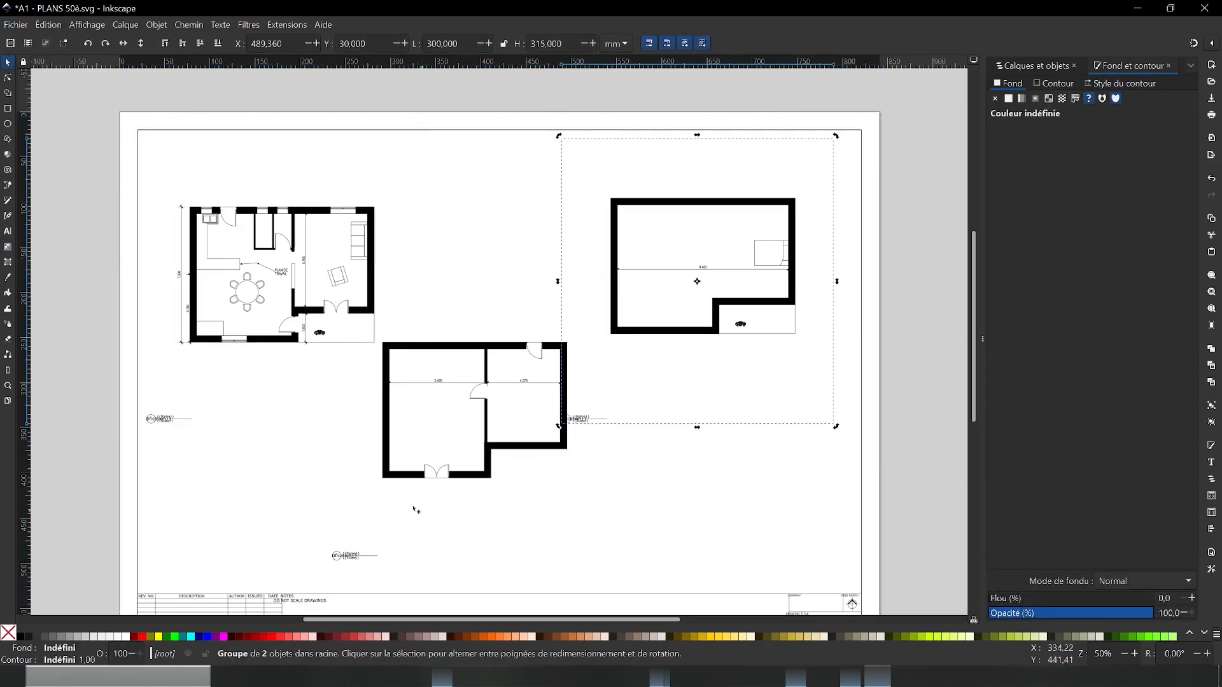
scroll(377, 550, down, 1)
click(400, 444)
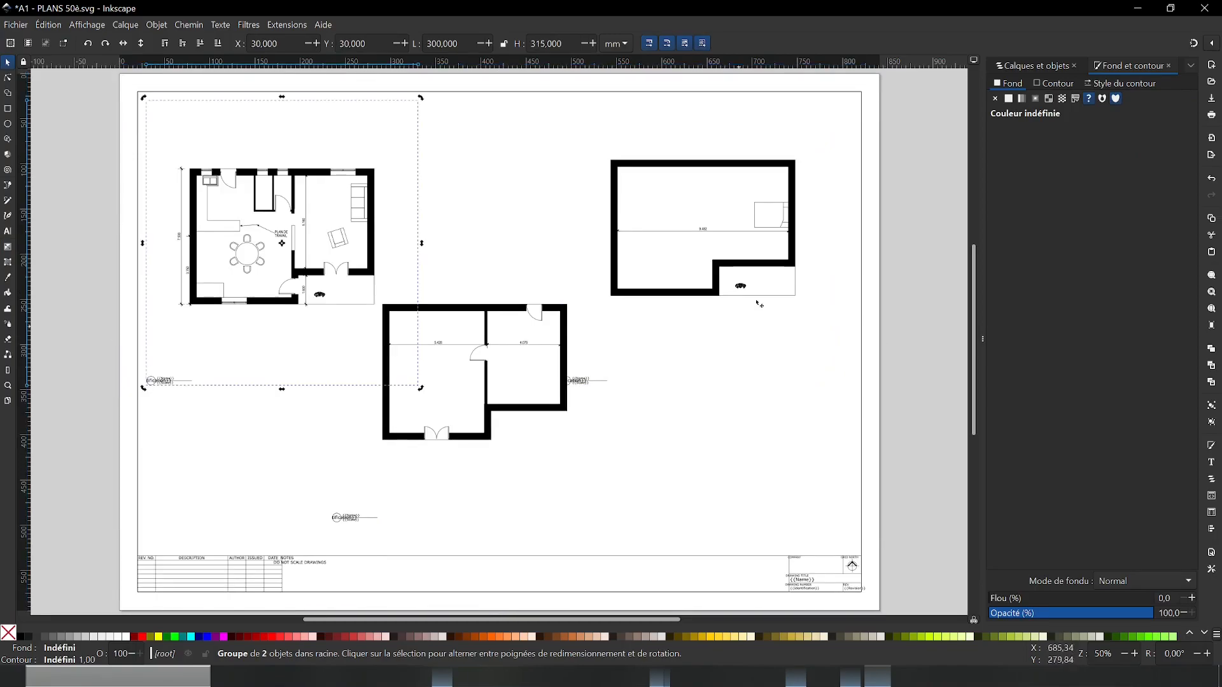
Try to move the R+1 PLAN view title on its own inside its group, and undo the titleblock move
click(702, 297)
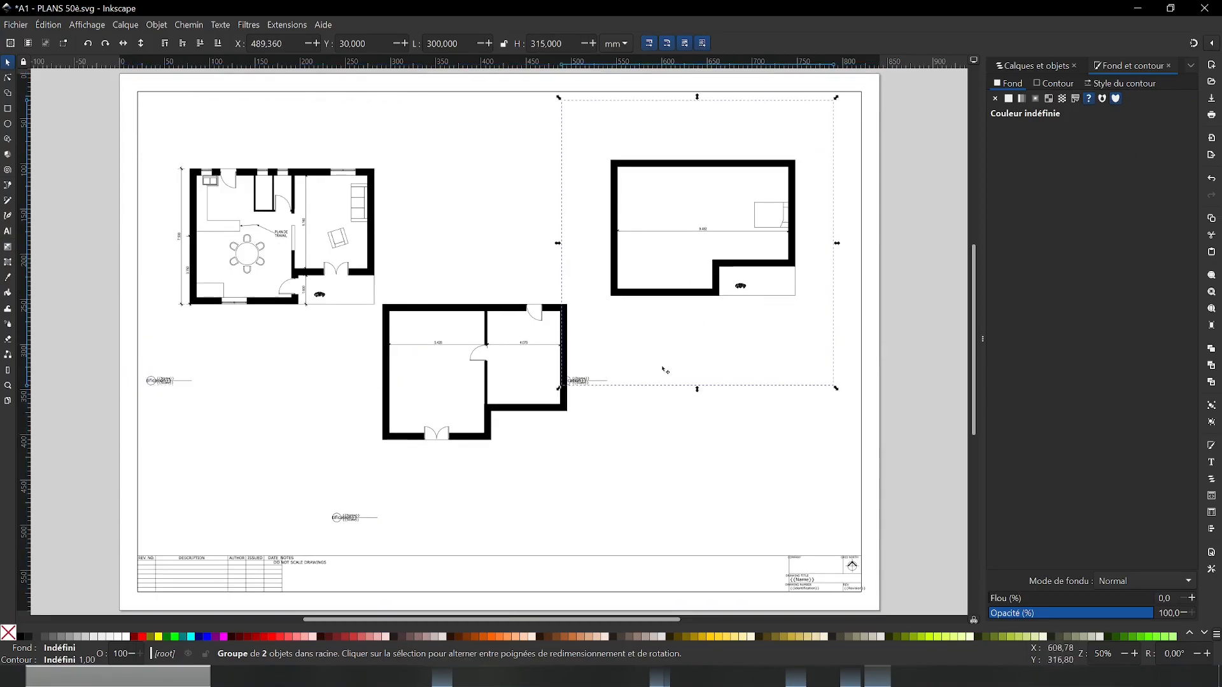
double_click(577, 378)
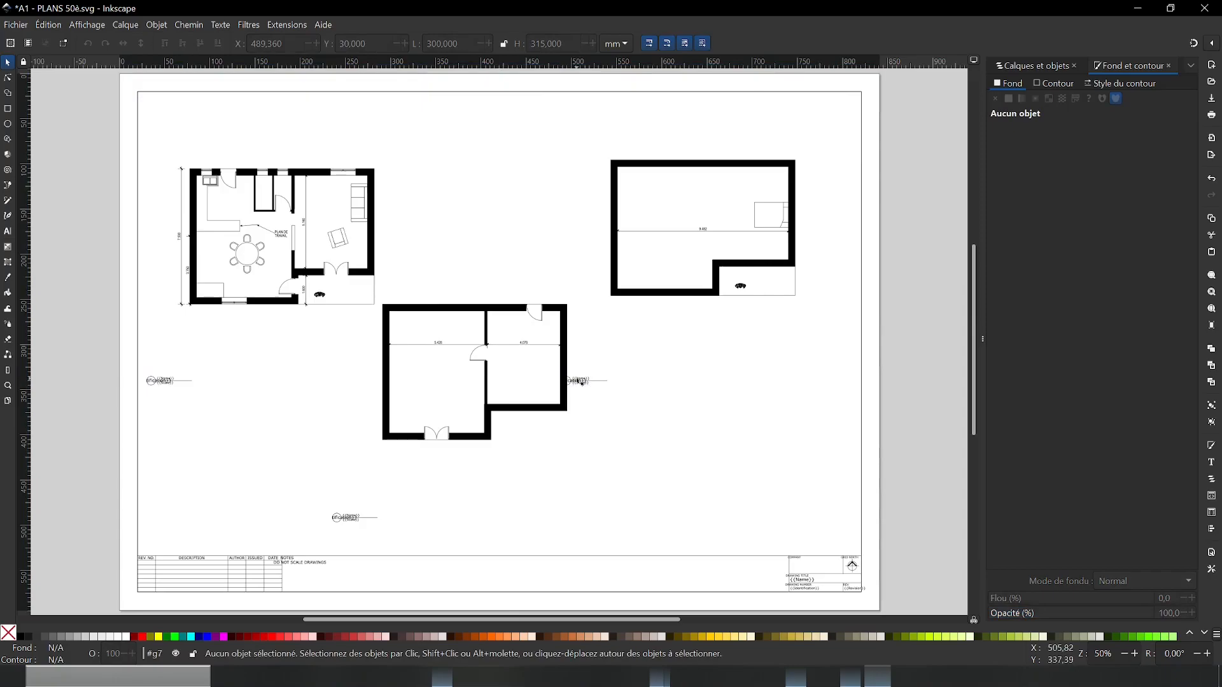
click(578, 381)
mouse_move(582, 382)
mouse_down()
mouse_move(619, 356)
mouse_move(586, 386)
mouse_up()
key(Escape)
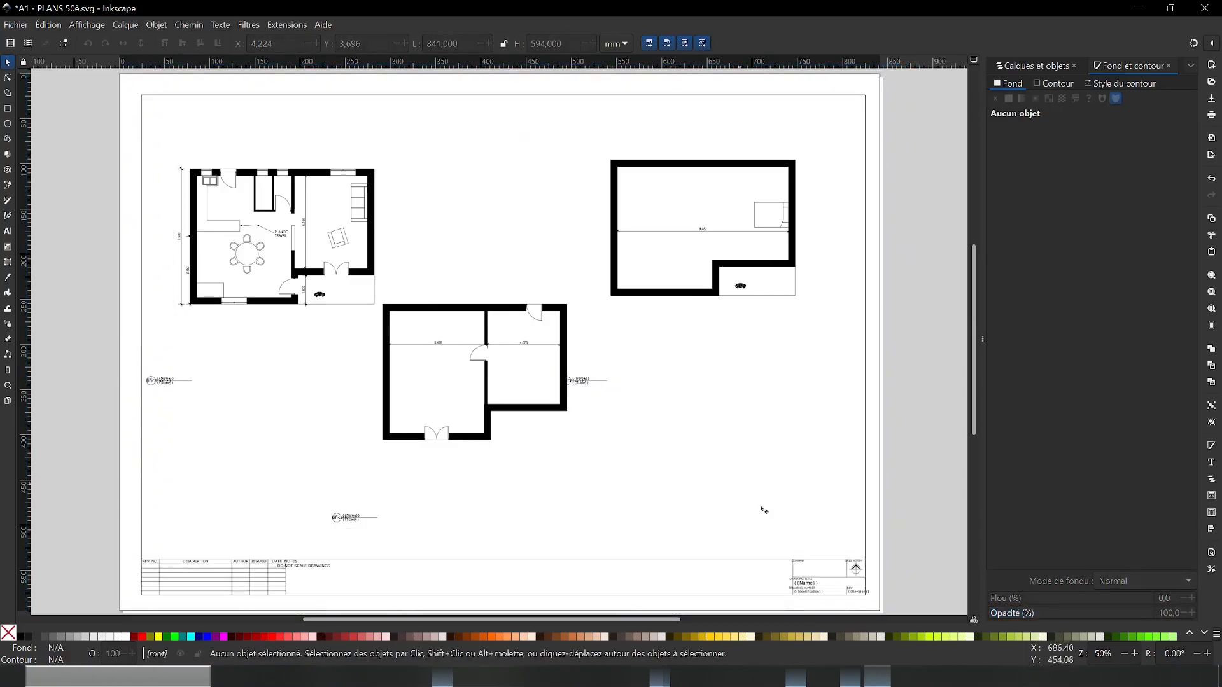
scroll(924, 351, down, 2)
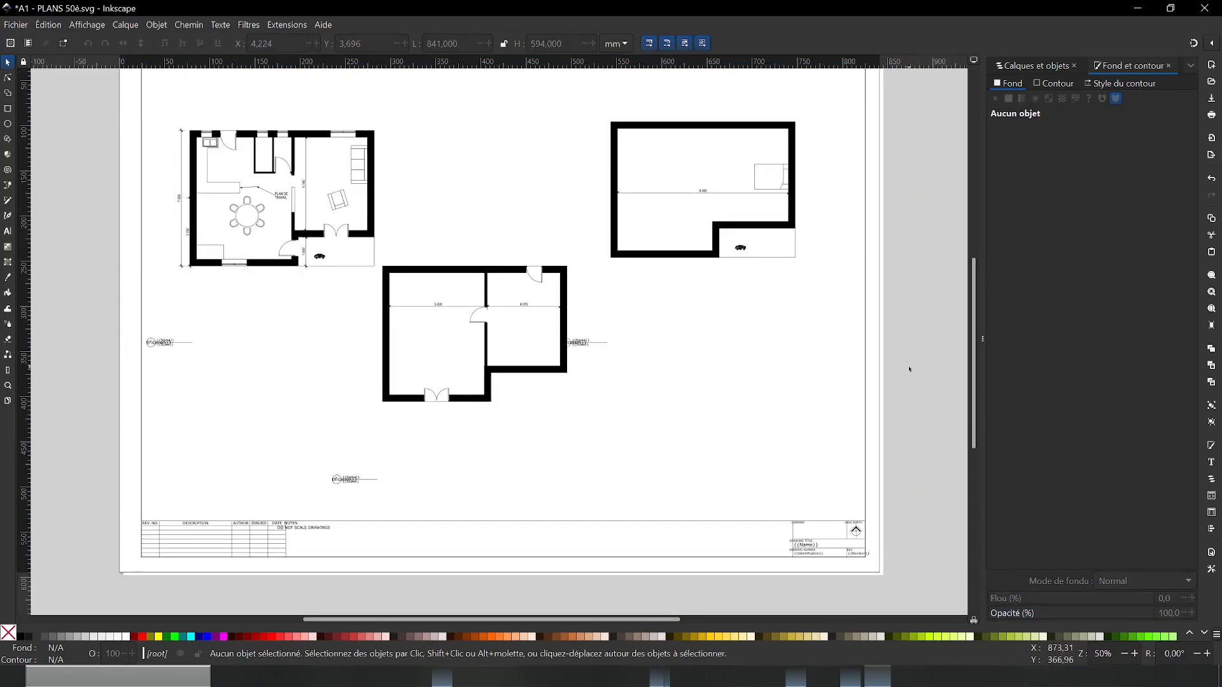
key(ctrl+z)
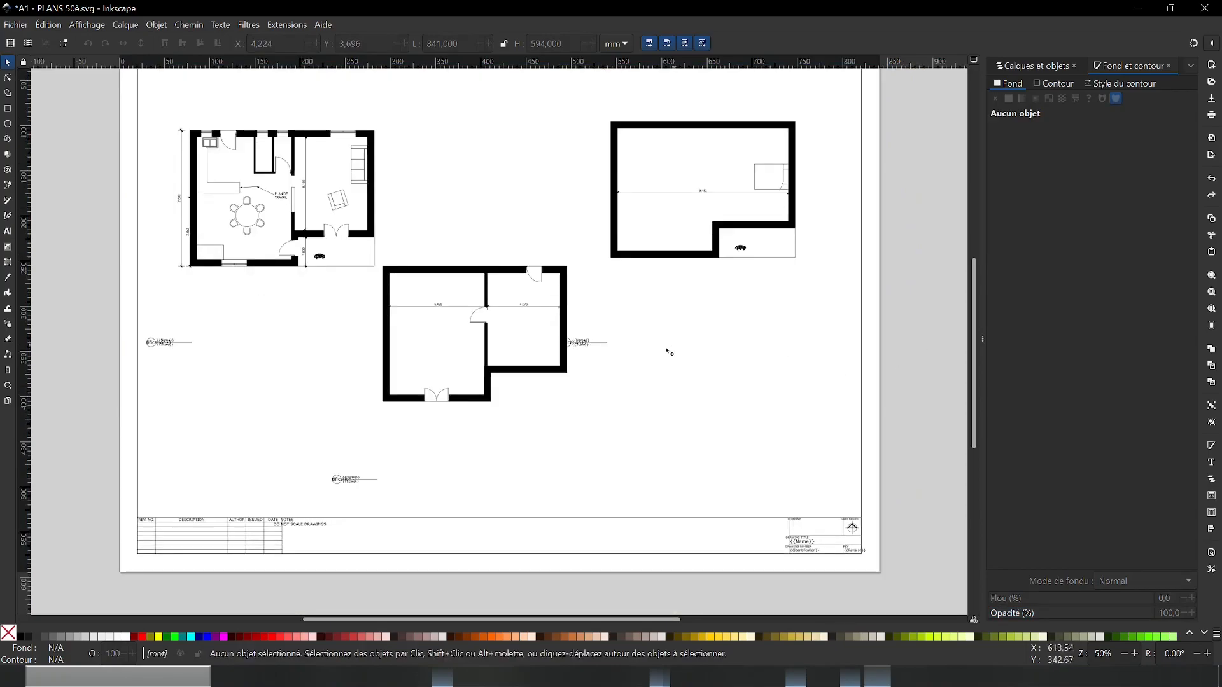
Try to pick the R+1 PLAN view title beneath the titleblock and move it, and cancel the move
click(580, 344)
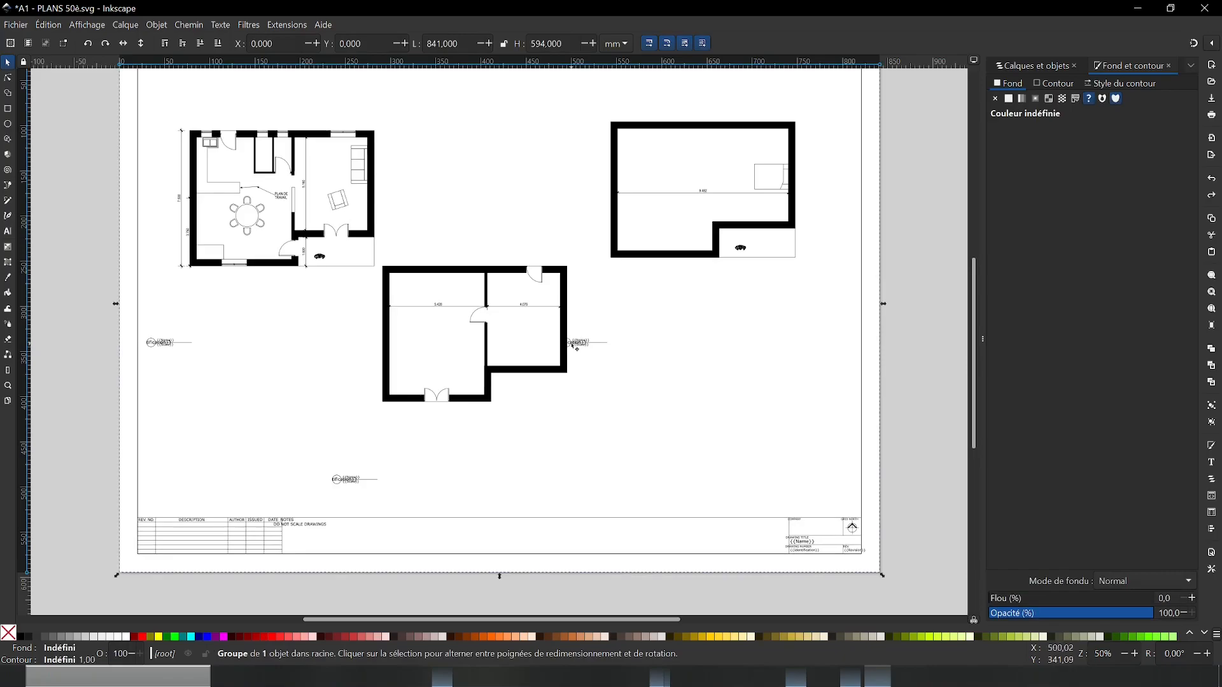
alt+click(576, 346)
drag(568, 345, 579, 382)
key(Escape)
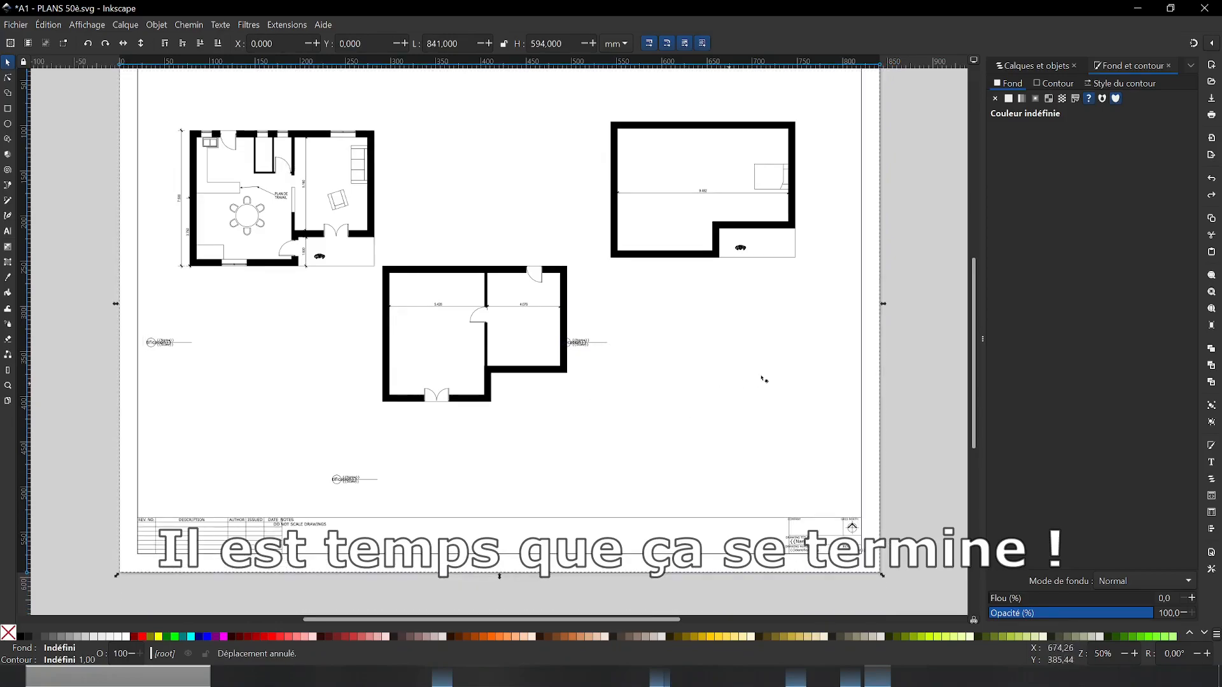
Try again to enter the R+1 PLAN group and select its view title separately
right_click(787, 369)
click(827, 357)
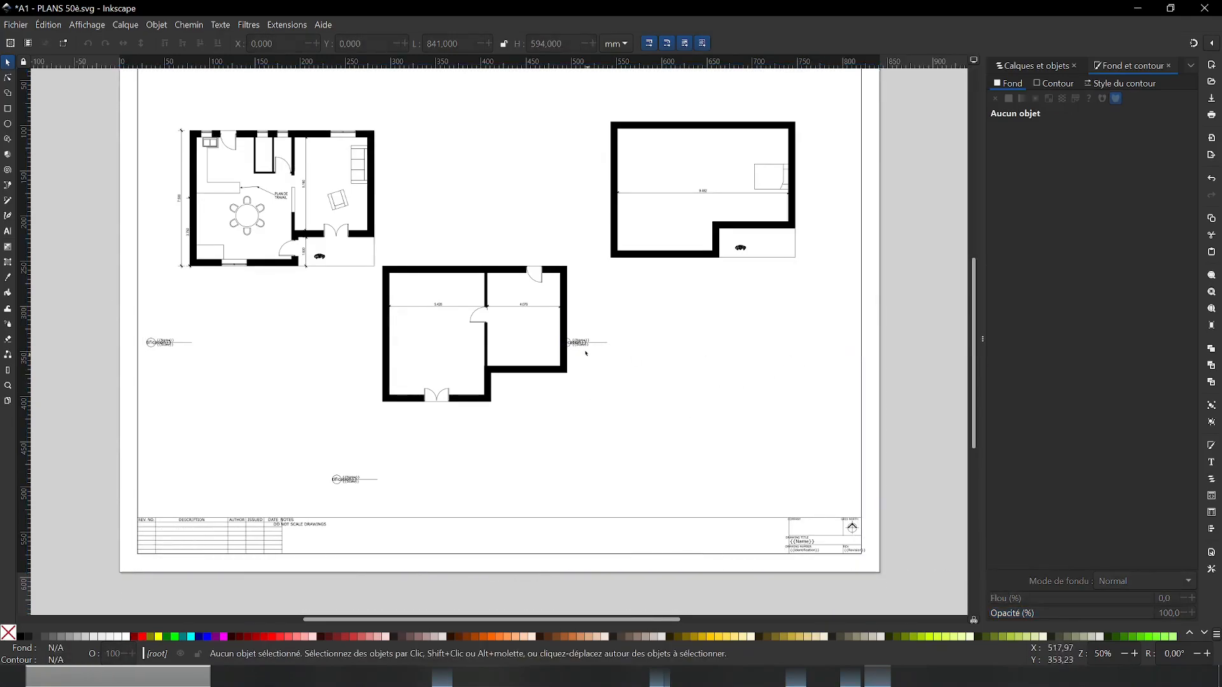
click(577, 345)
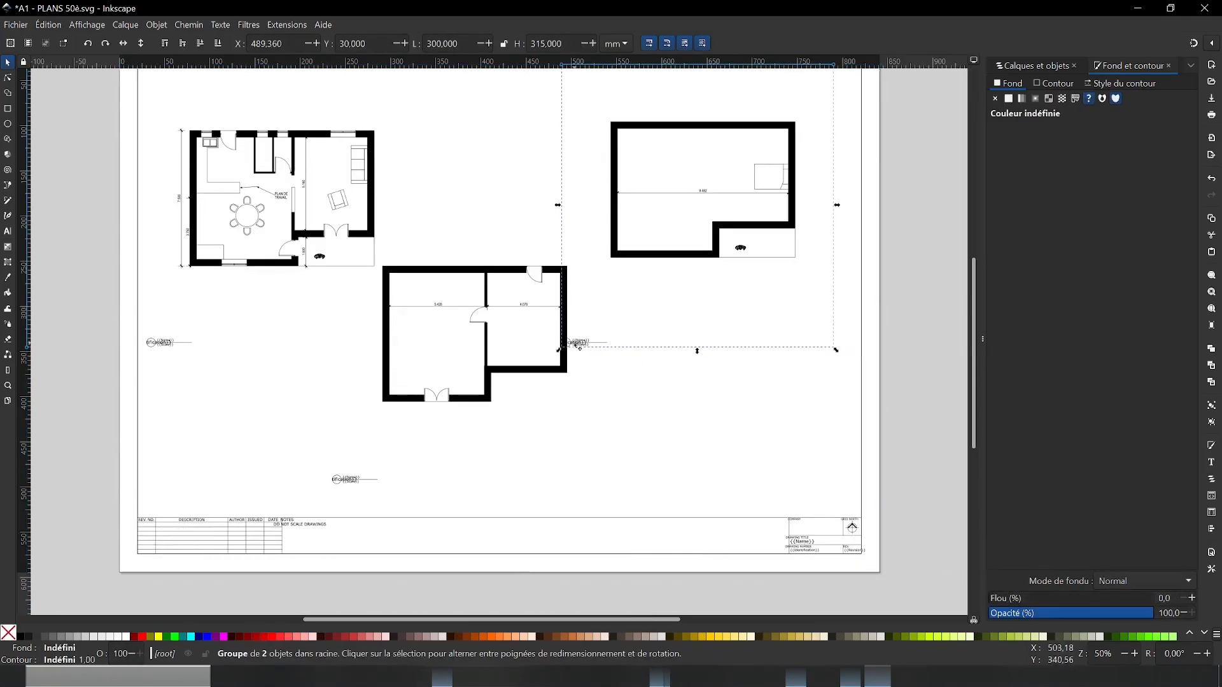
key(Escape)
double_click(574, 344)
double_click(591, 345)
Move the whole R+1 PLAN group to about X 532 mm, Y 55 mm
click(650, 256)
drag(652, 259, 713, 342)
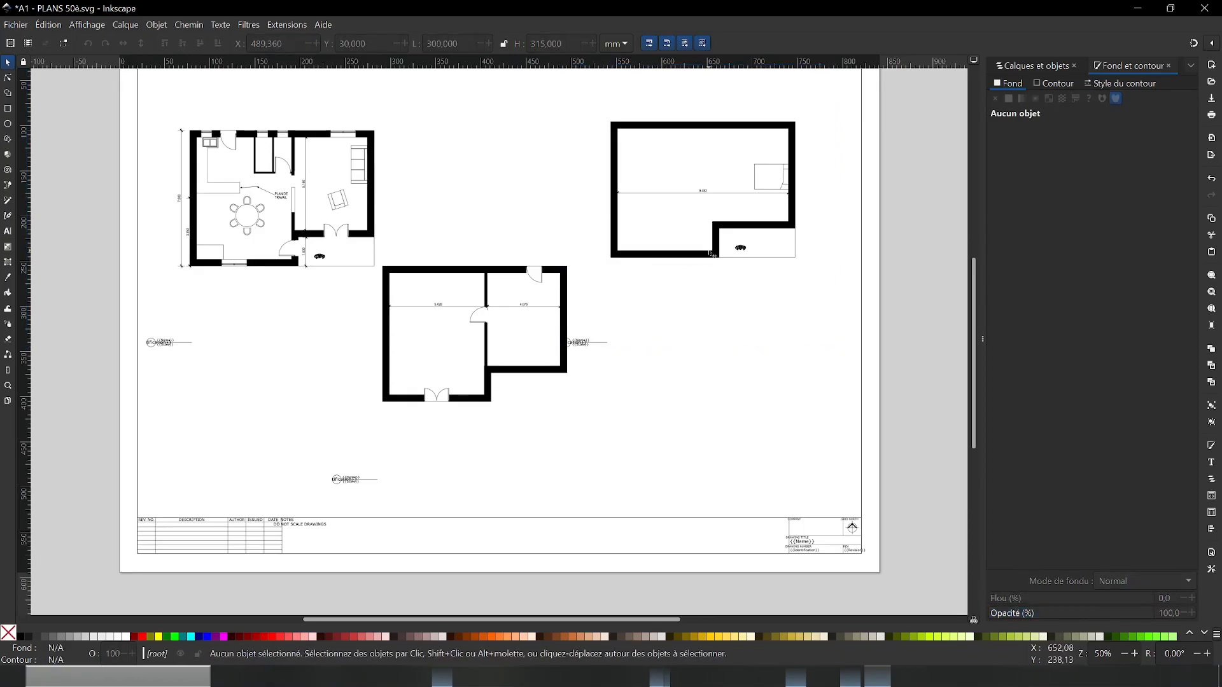
click(709, 253)
drag(710, 253, 747, 276)
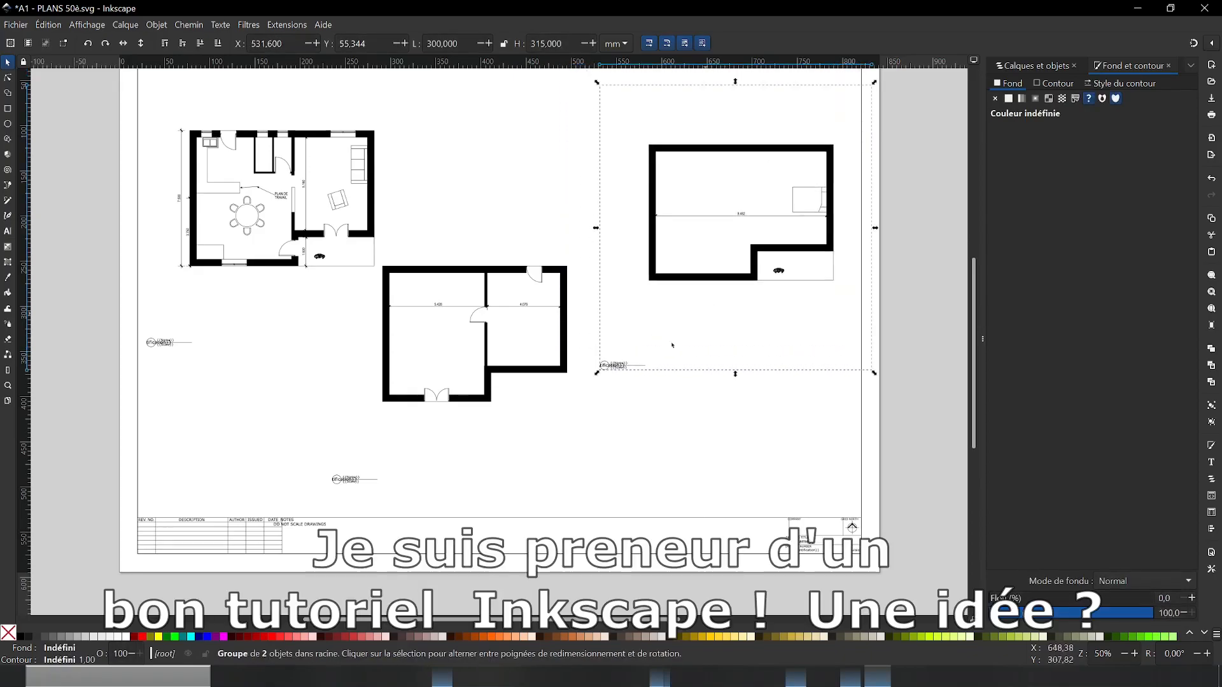
Select the R+1 PLAN view title inside its group and move it up to just beneath the plan
click(618, 365)
double_click(617, 366)
click(617, 365)
click(622, 371)
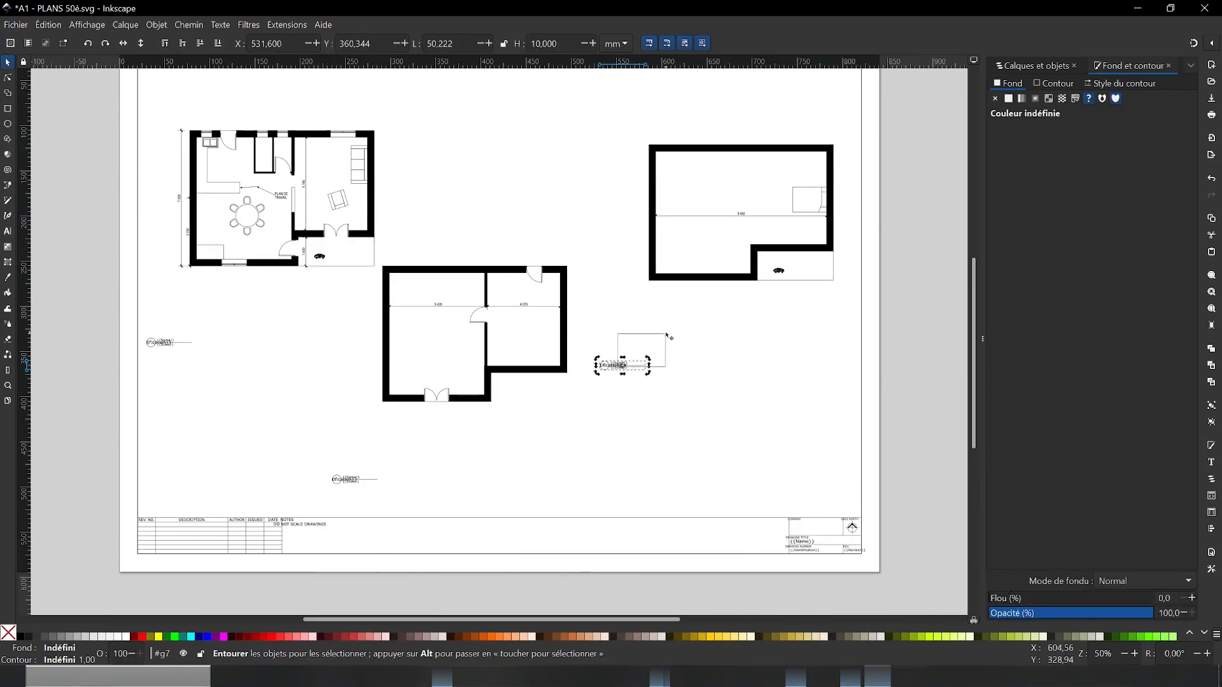
click(623, 368)
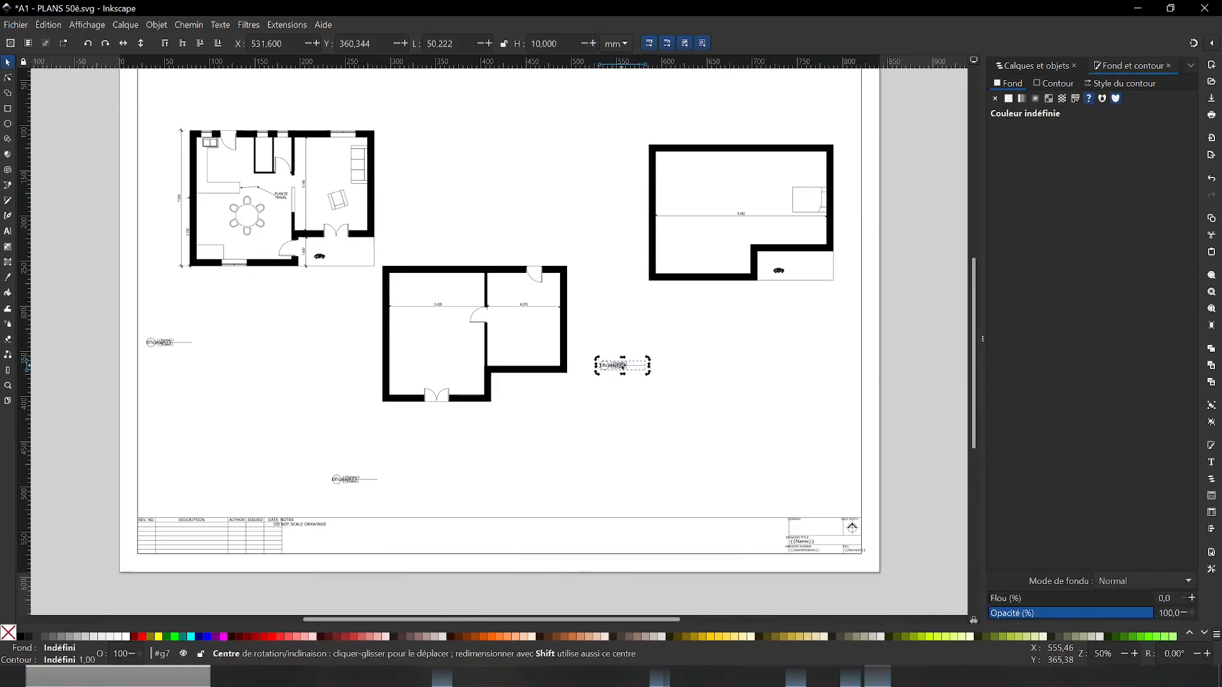
drag(609, 369, 665, 297)
click(638, 350)
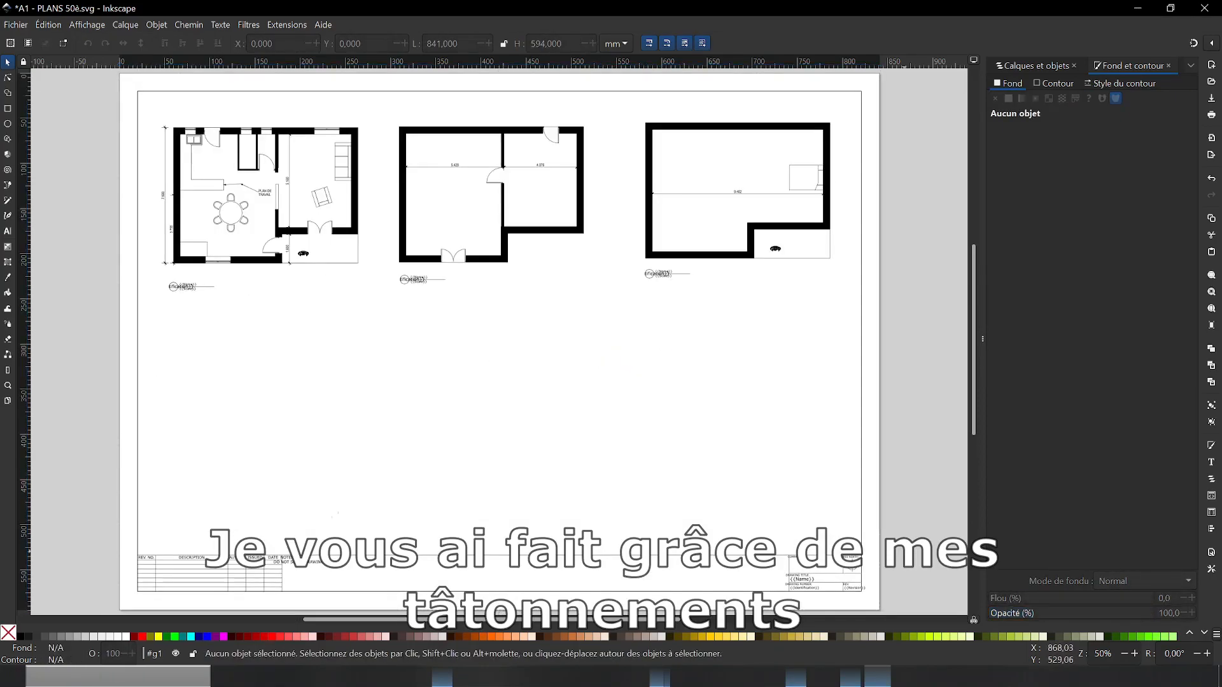
Save and close the A1 sheet layout, and generate the A1 - PLANS 50è sheet in Blender
click(812, 503)
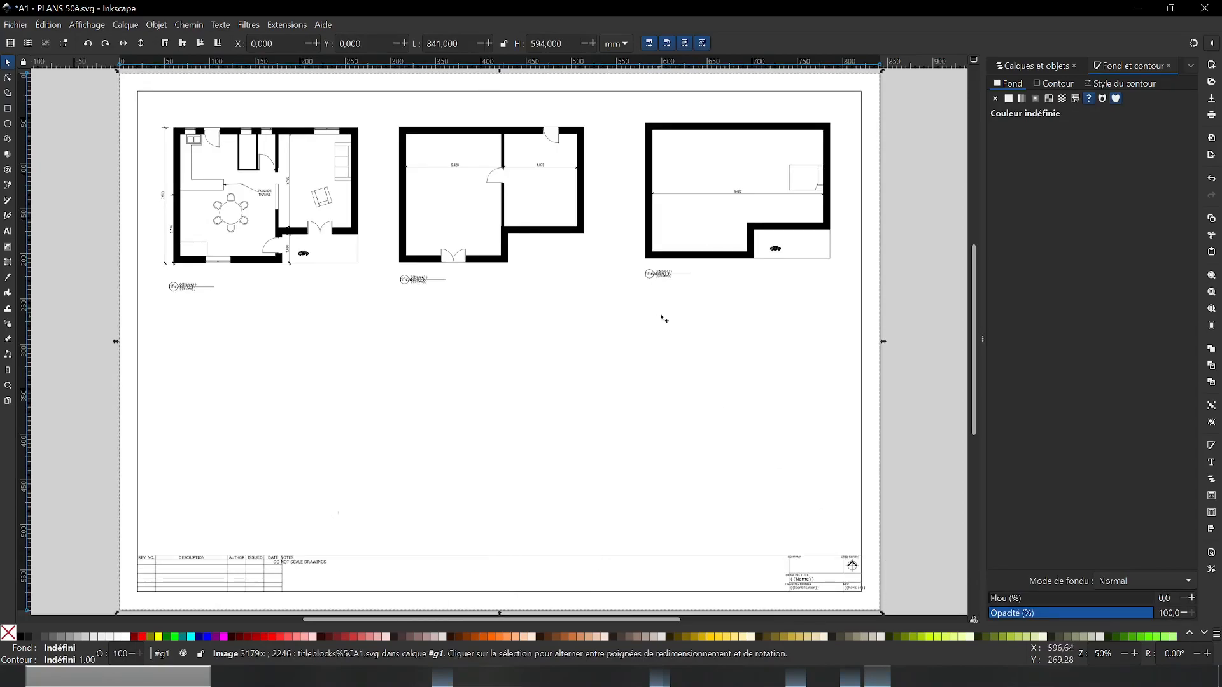
ctrl+scroll(693, 278, up, 3)
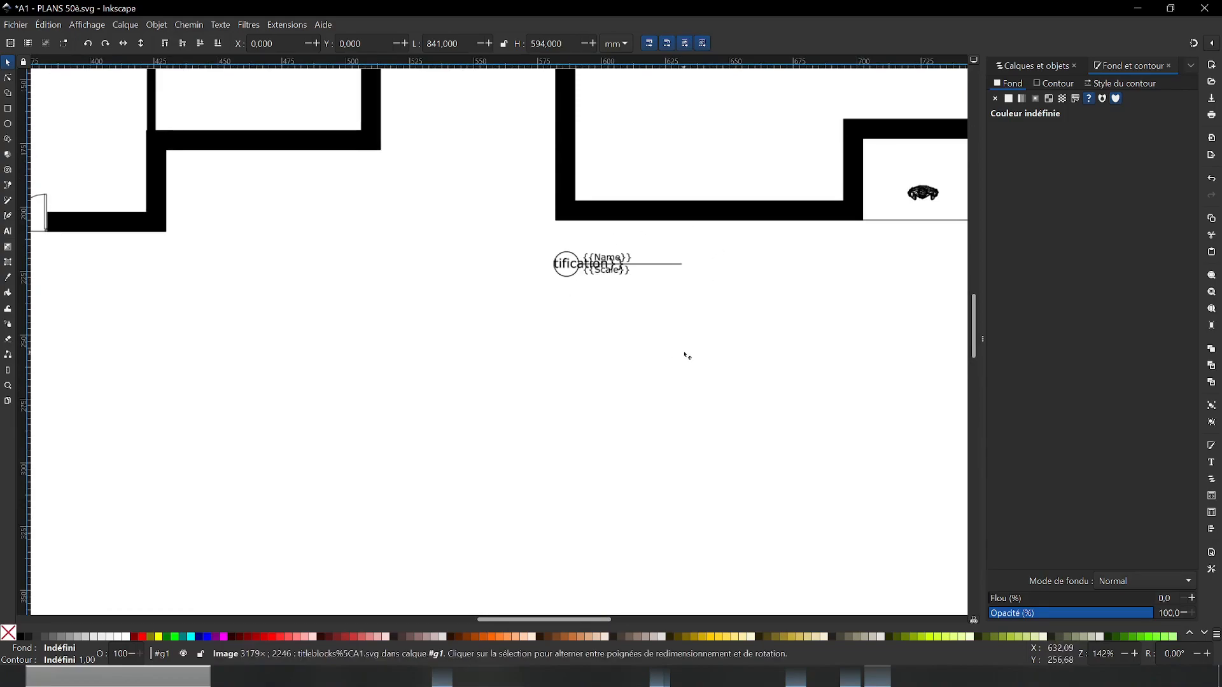
scroll(696, 356, down, 6)
ctrl+scroll(710, 361, down, 1)
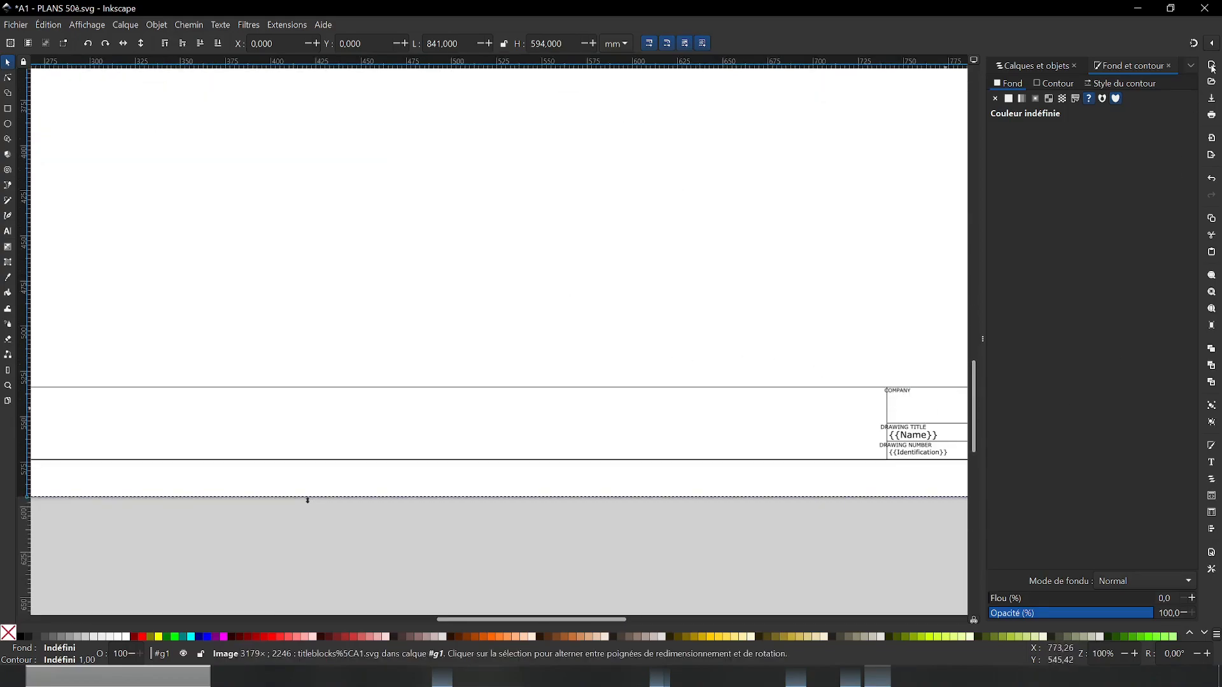
click(1204, 8)
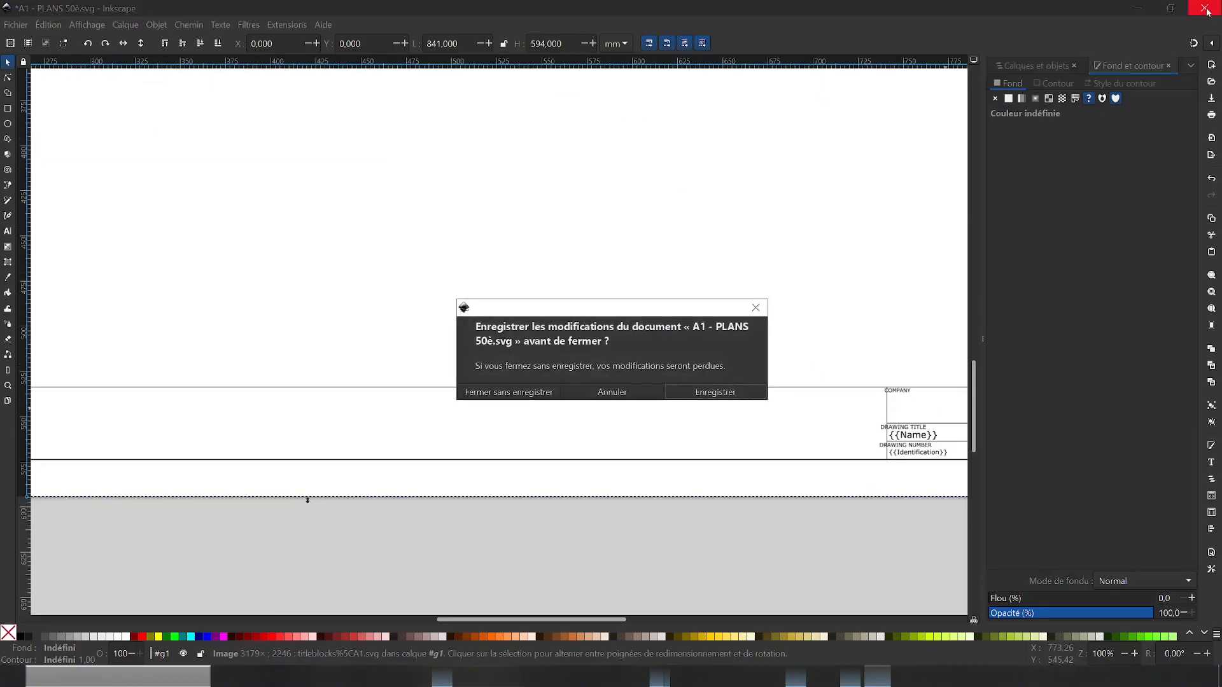
click(711, 395)
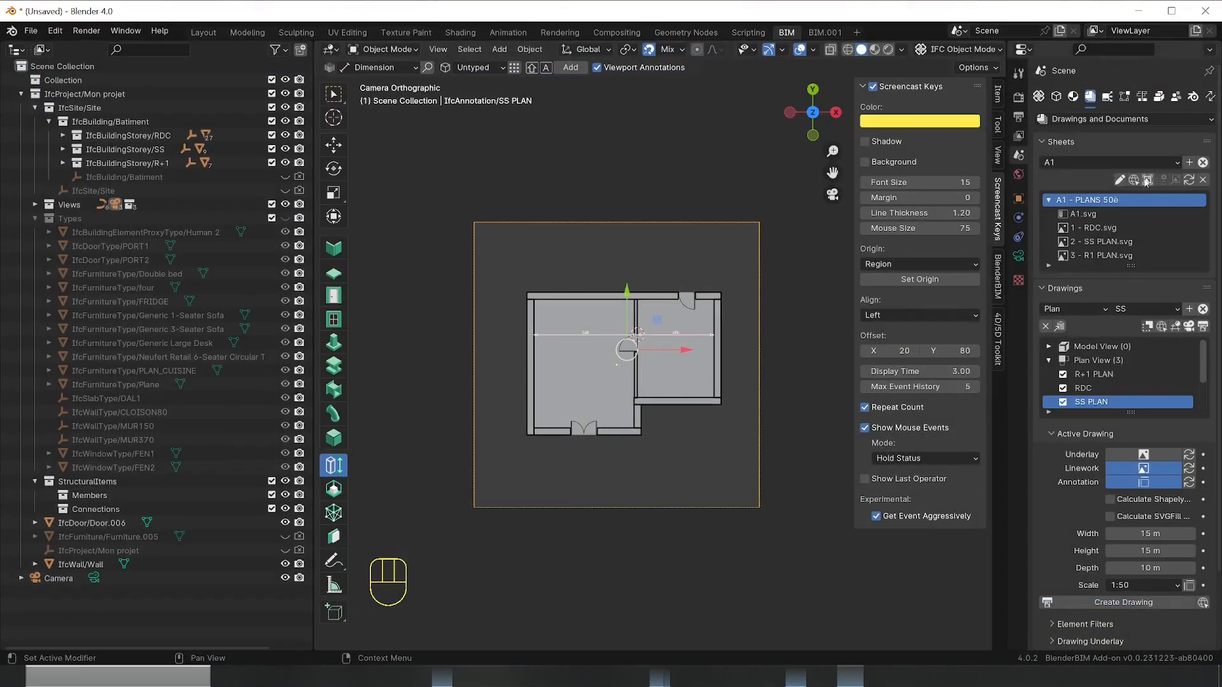
click(1189, 182)
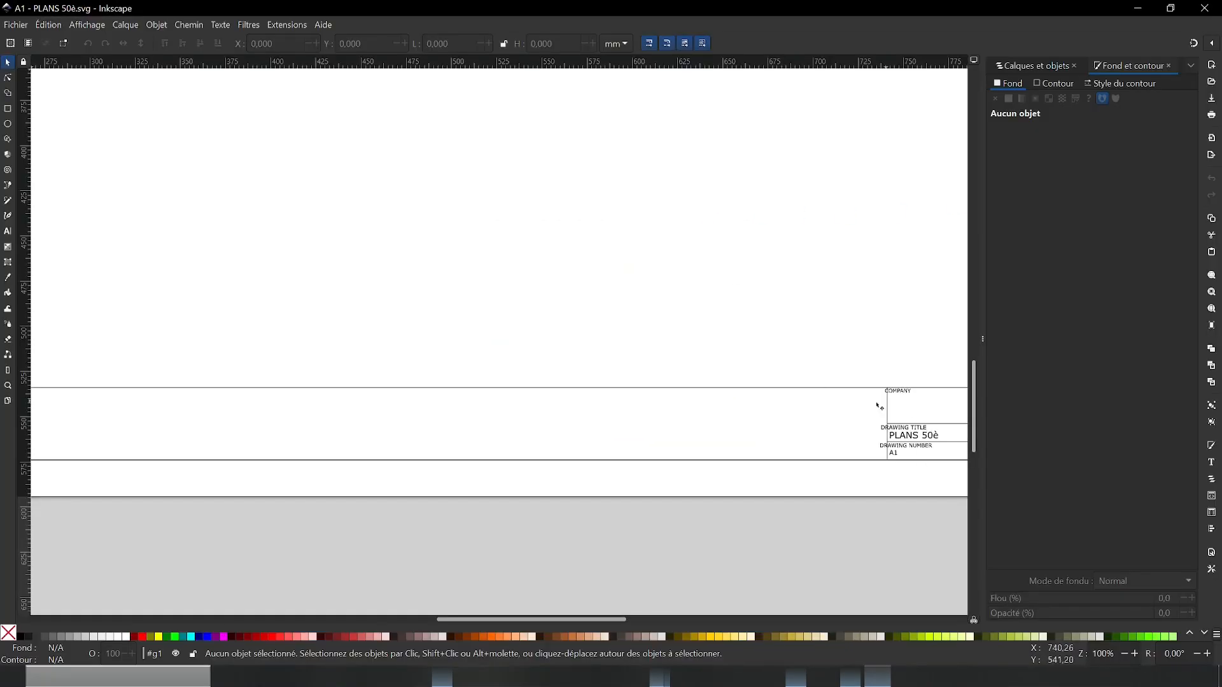
Examine the three plans, their view titles and the titleblock on the generated A1 sheet, and return to Blender
ctrl+scroll(717, 444, down, 4)
ctrl+scroll(718, 445, up, 2)
ctrl+scroll(718, 444, down, 1)
scroll(638, 262, up, 5)
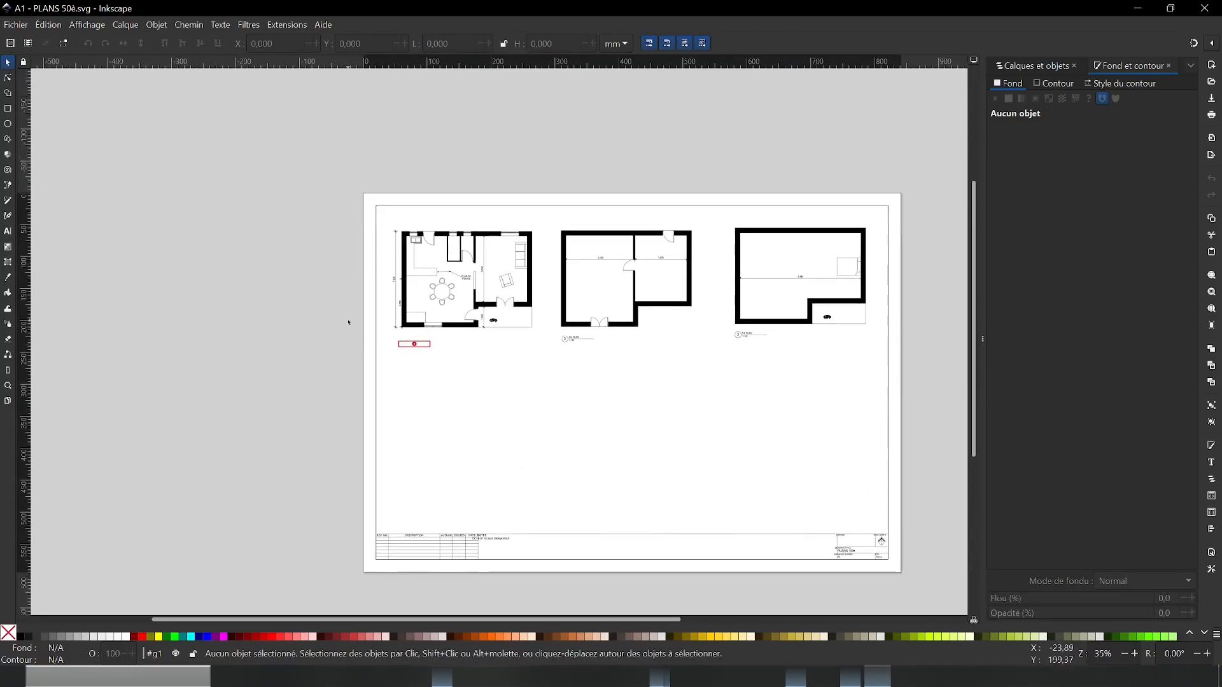
ctrl+scroll(467, 385, up, 2)
ctrl+scroll(467, 385, up, 1)
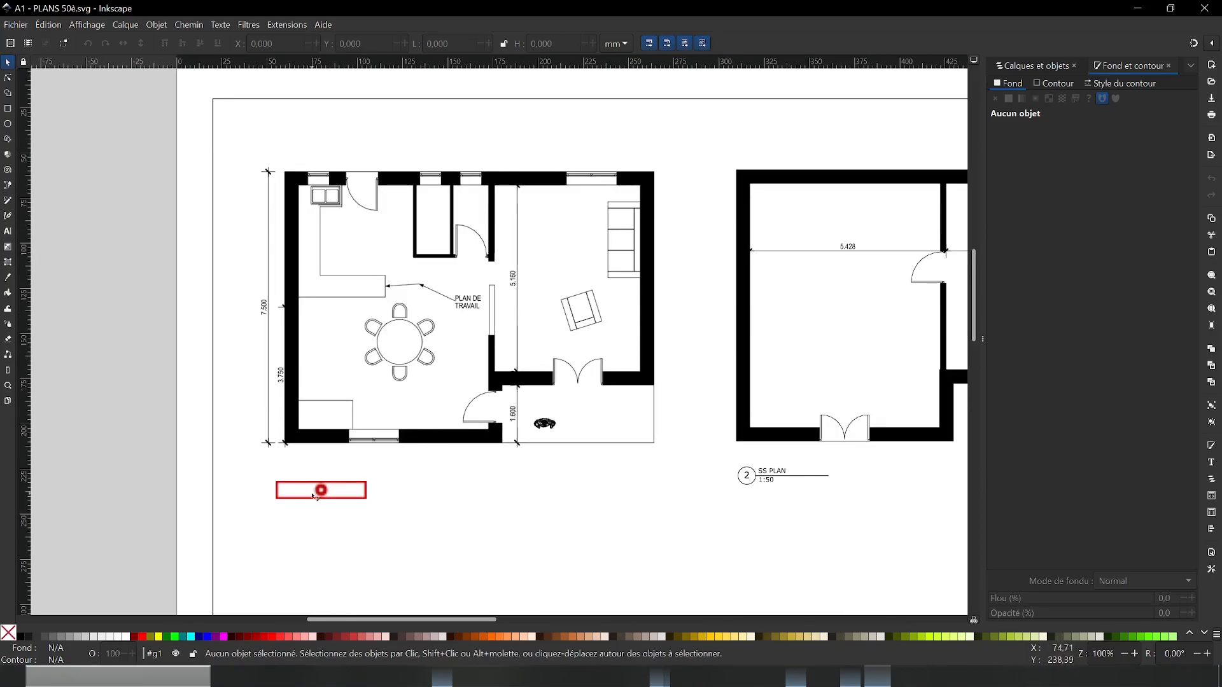
scroll(730, 464, down, 7)
scroll(730, 463, up, 8)
scroll(731, 465, down, 5)
ctrl+scroll(729, 464, down, 3)
middle_drag(815, 453, 603, 358)
scroll(712, 329, up, 3)
scroll(750, 349, down, 1)
ctrl+scroll(793, 374, up, 2)
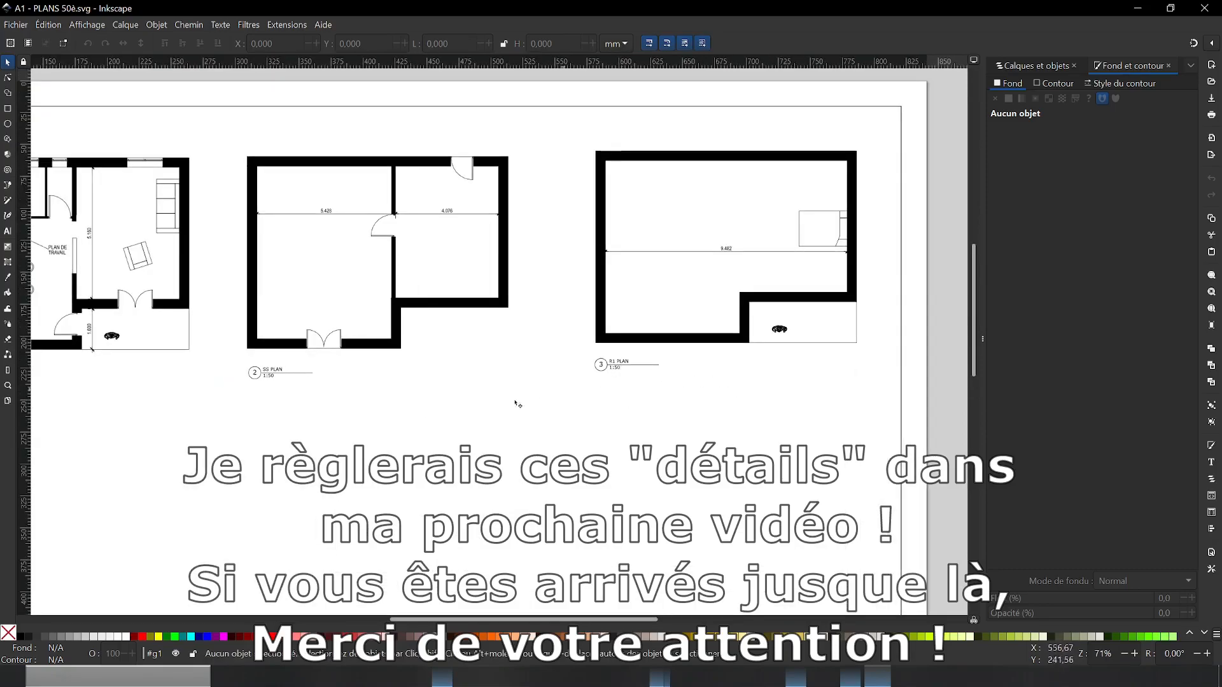
scroll(518, 356, down, 2)
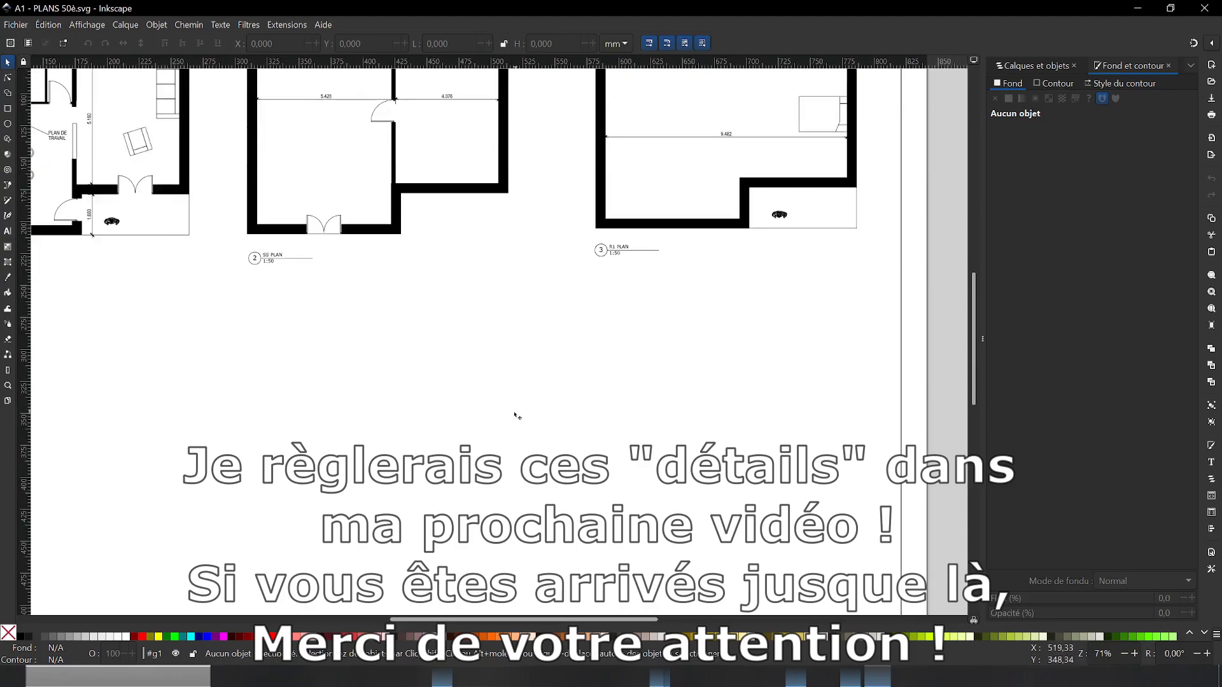
ctrl+scroll(270, 387, down, 2)
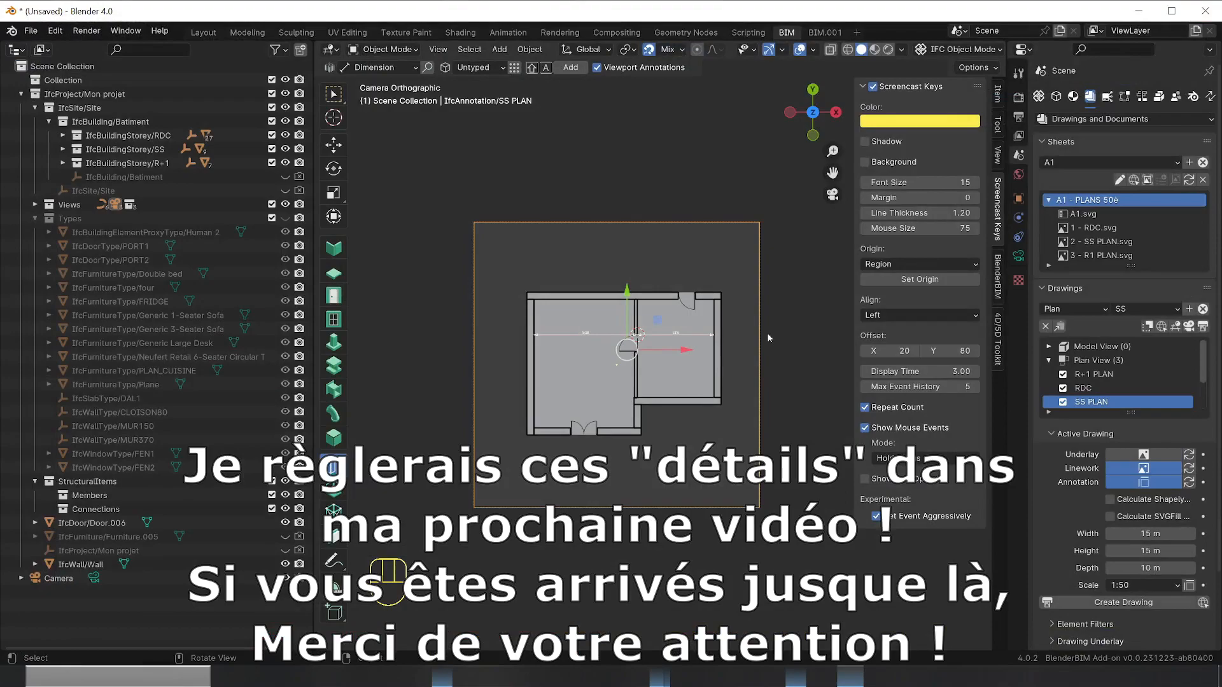
click(795, 360)
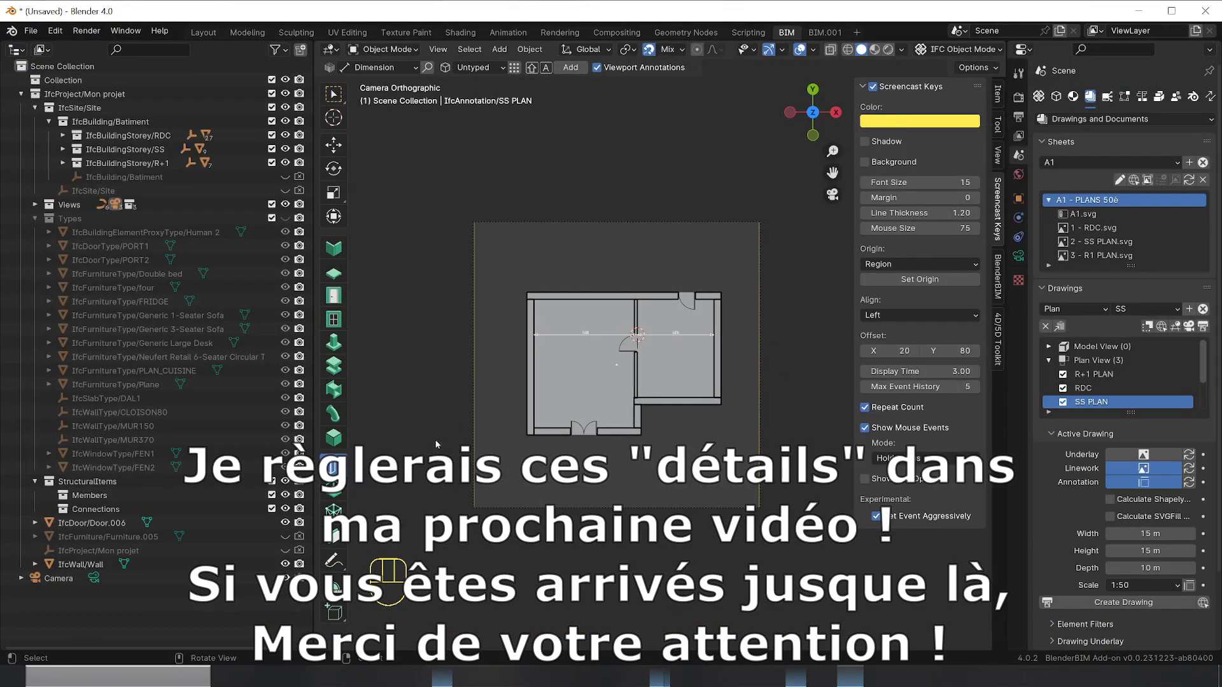